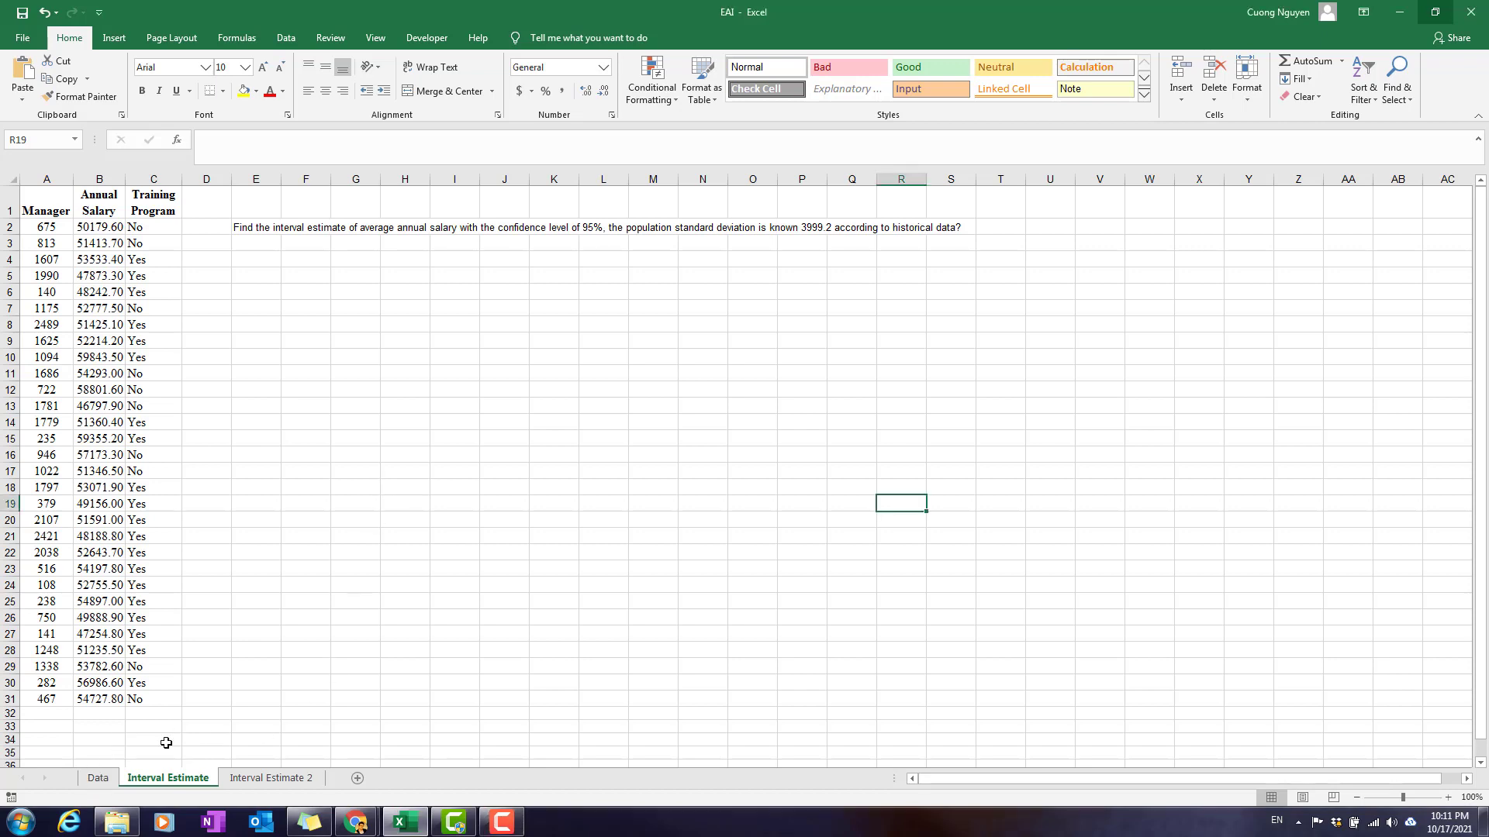
Step: Compare the 30-manager sample and population statistics on the Data sheet with the question on the Interval Estimate sheet
click(94, 781)
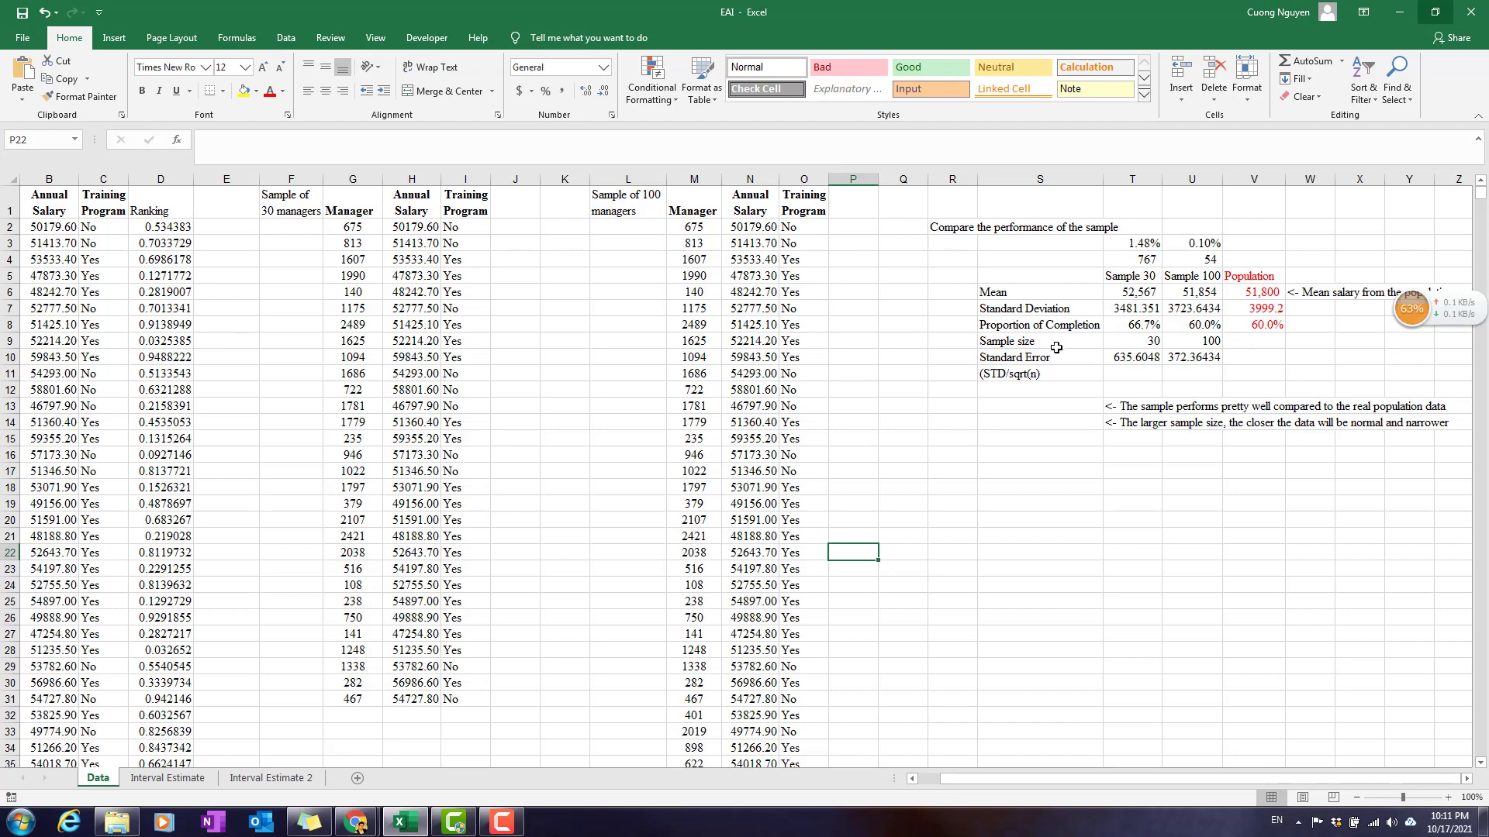
click(167, 779)
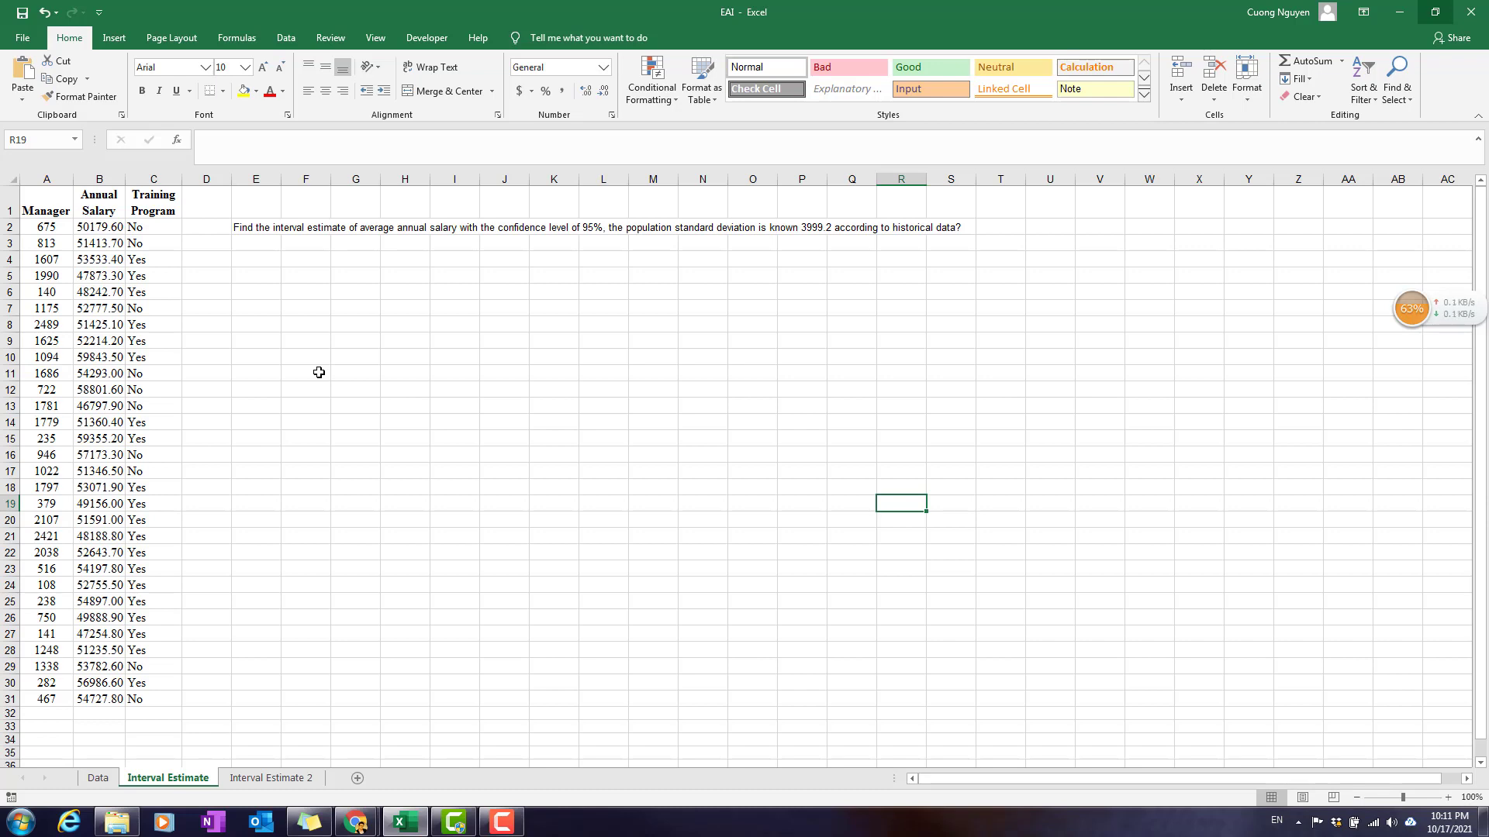
scroll(282, 568, down, 3)
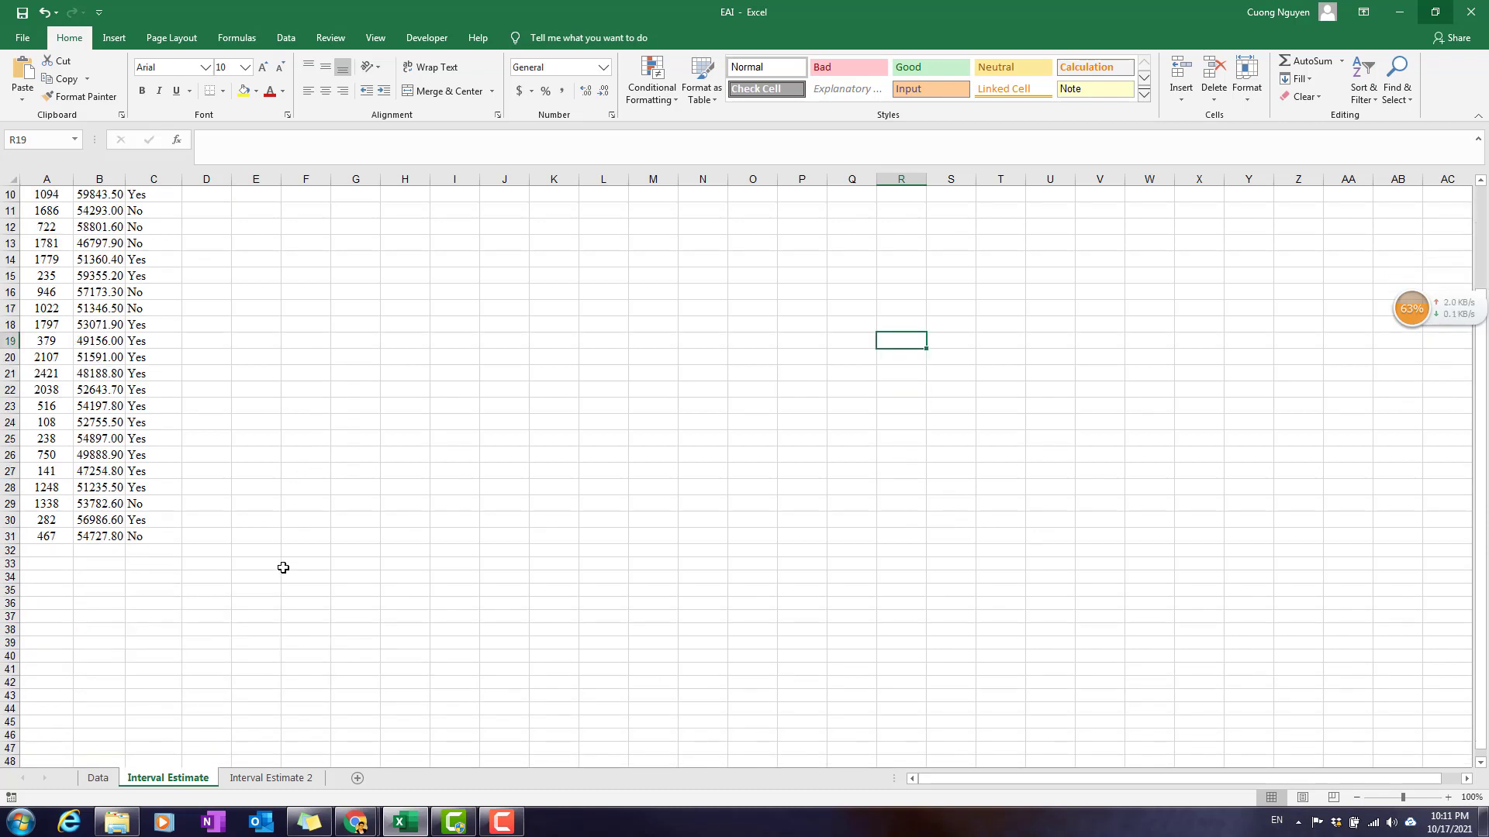
scroll(285, 568, up, 3)
click(97, 779)
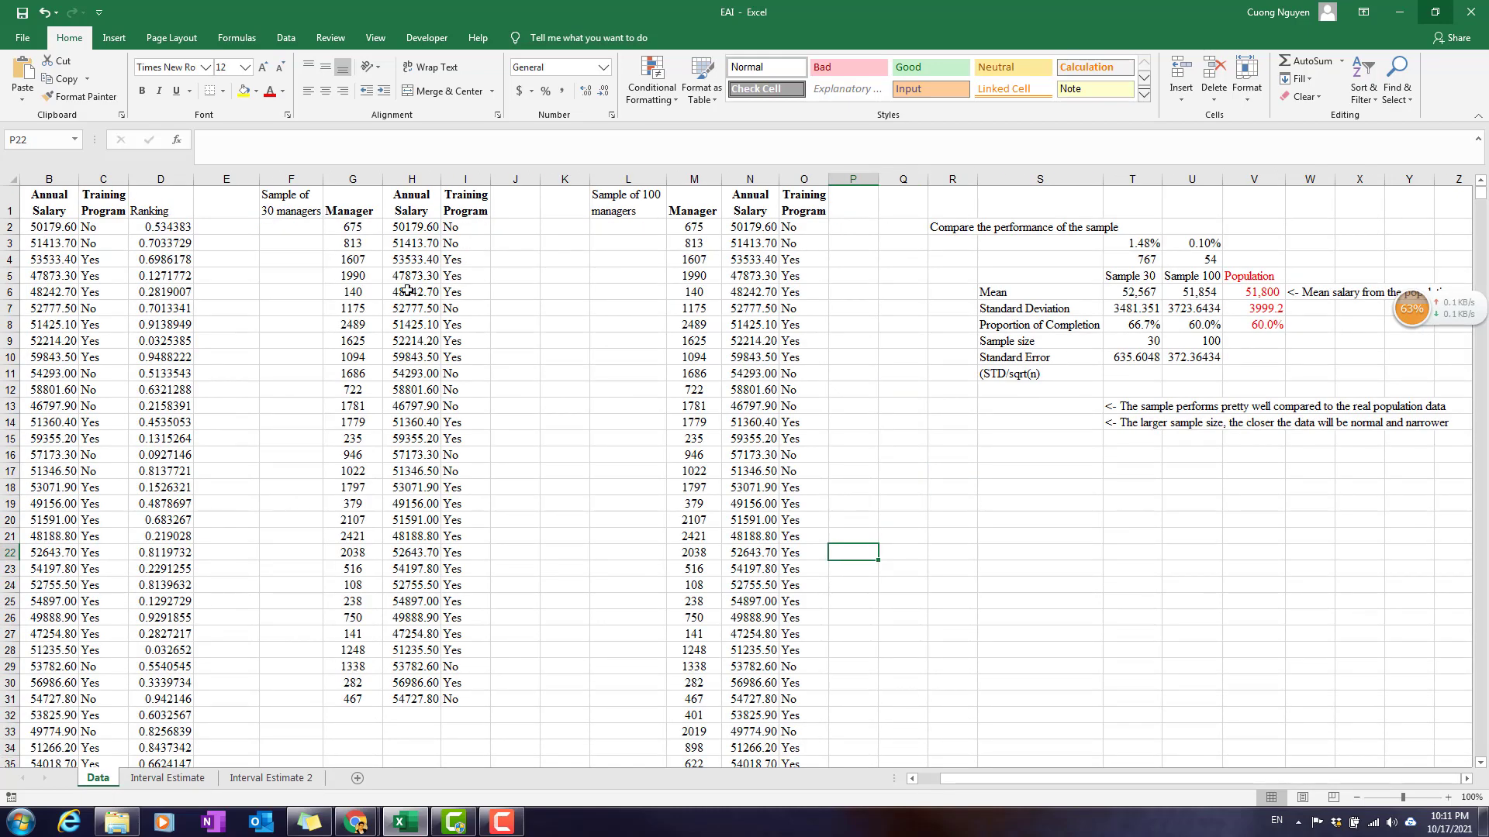
drag(351, 206, 475, 702)
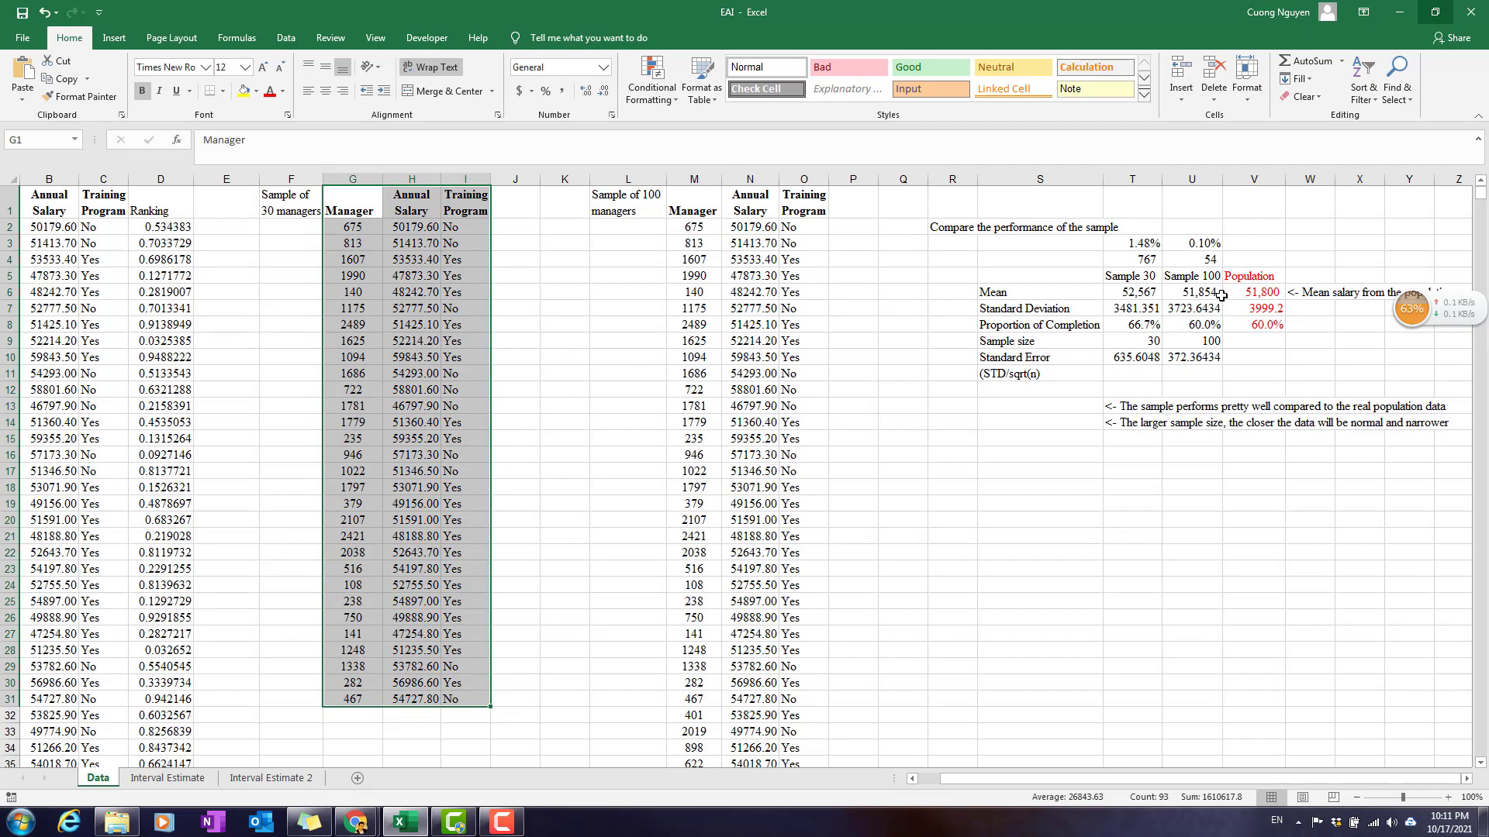
drag(1264, 278, 1263, 325)
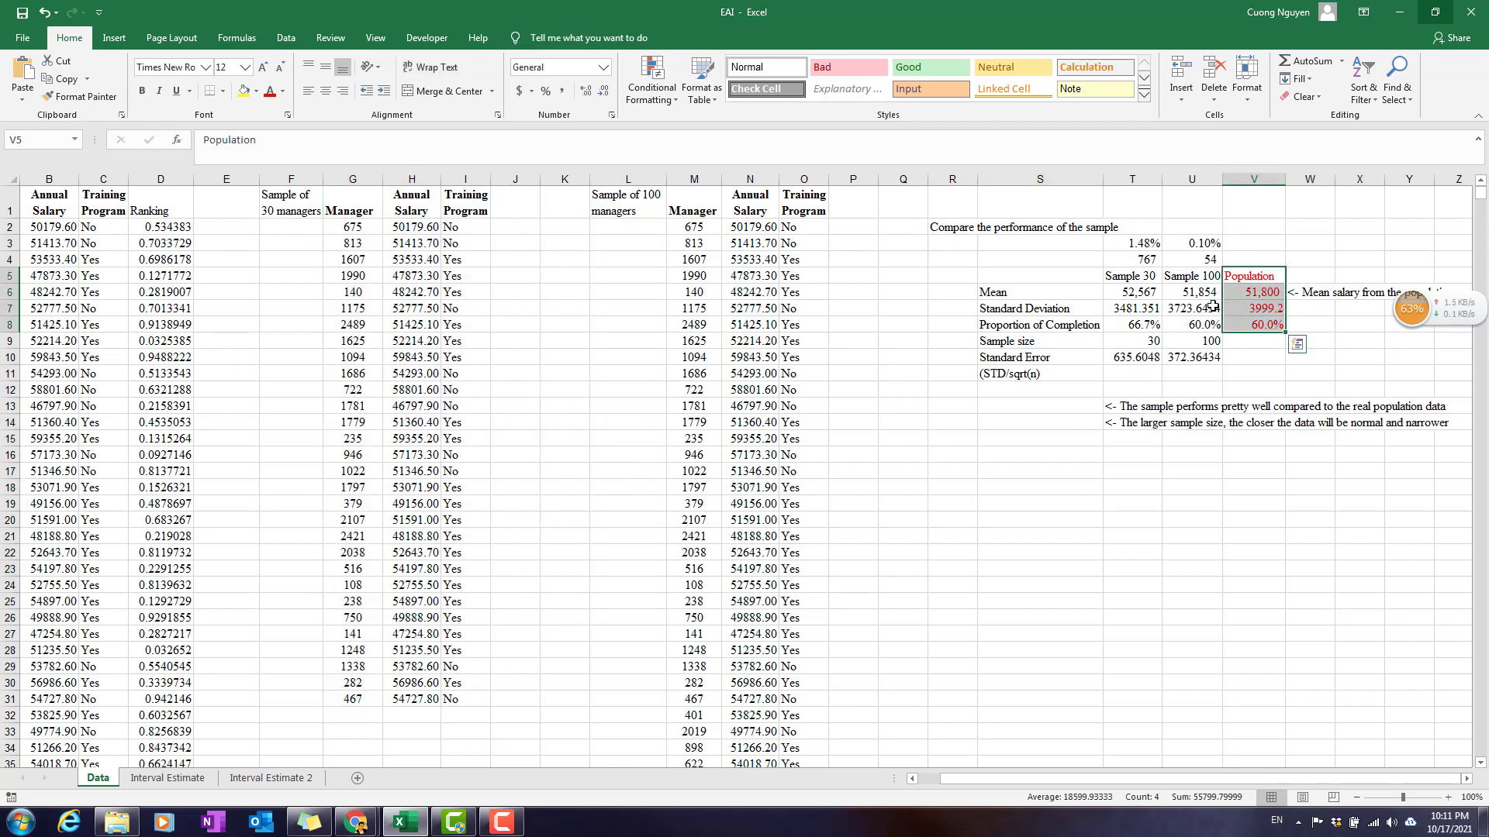
click(1241, 294)
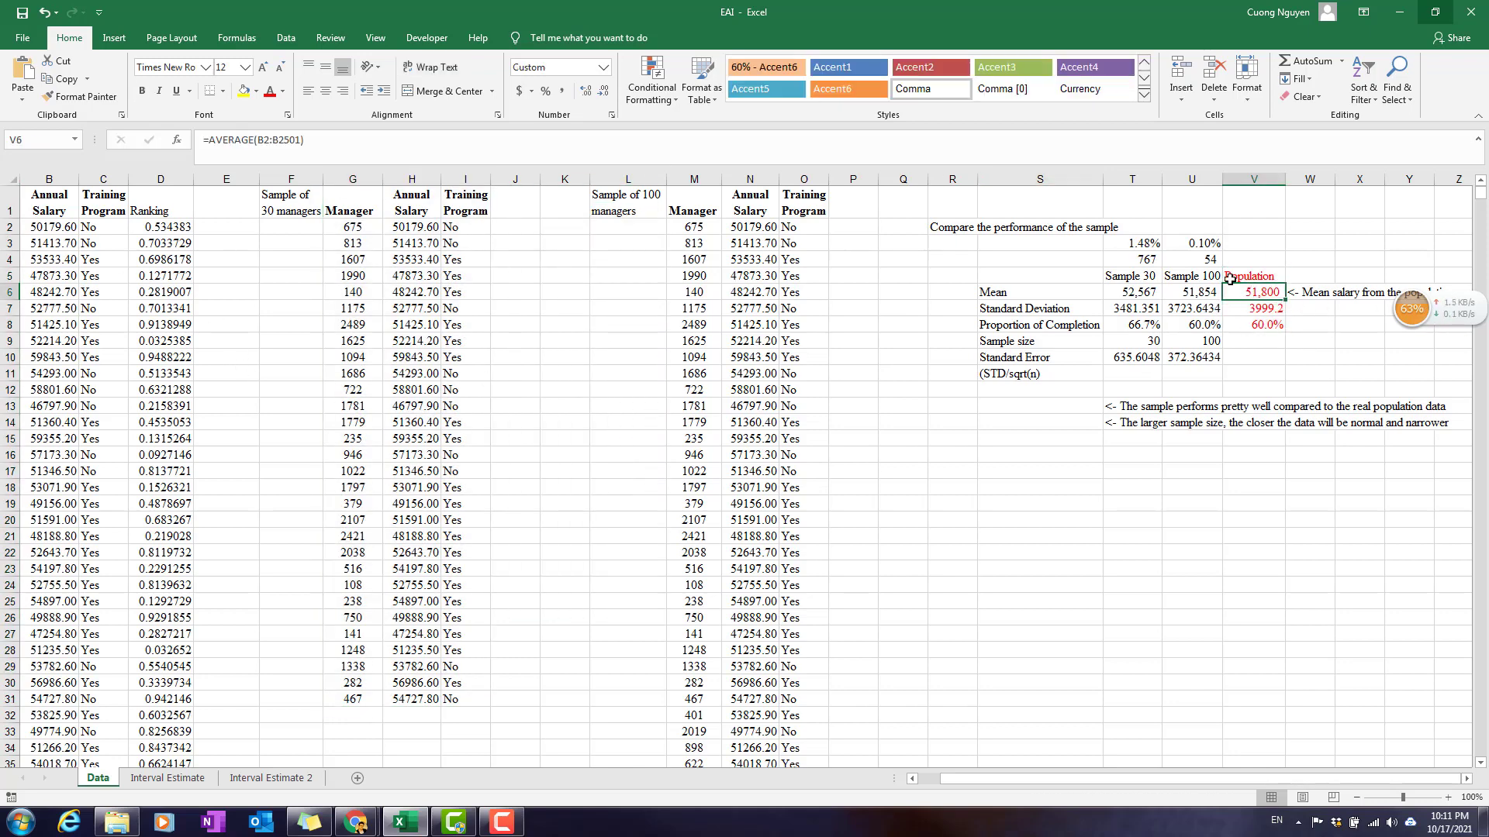
click(1271, 308)
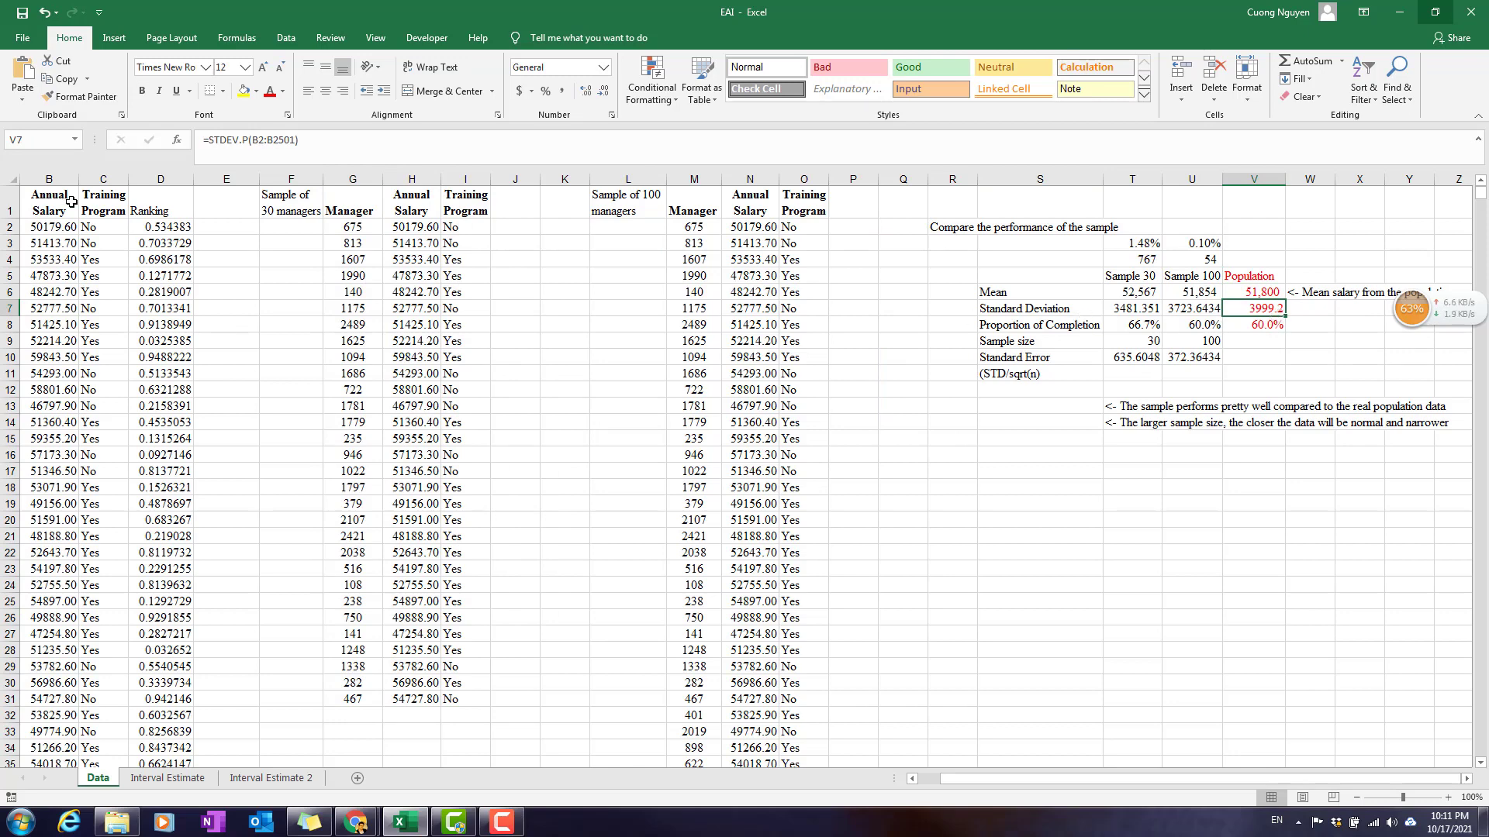
click(168, 778)
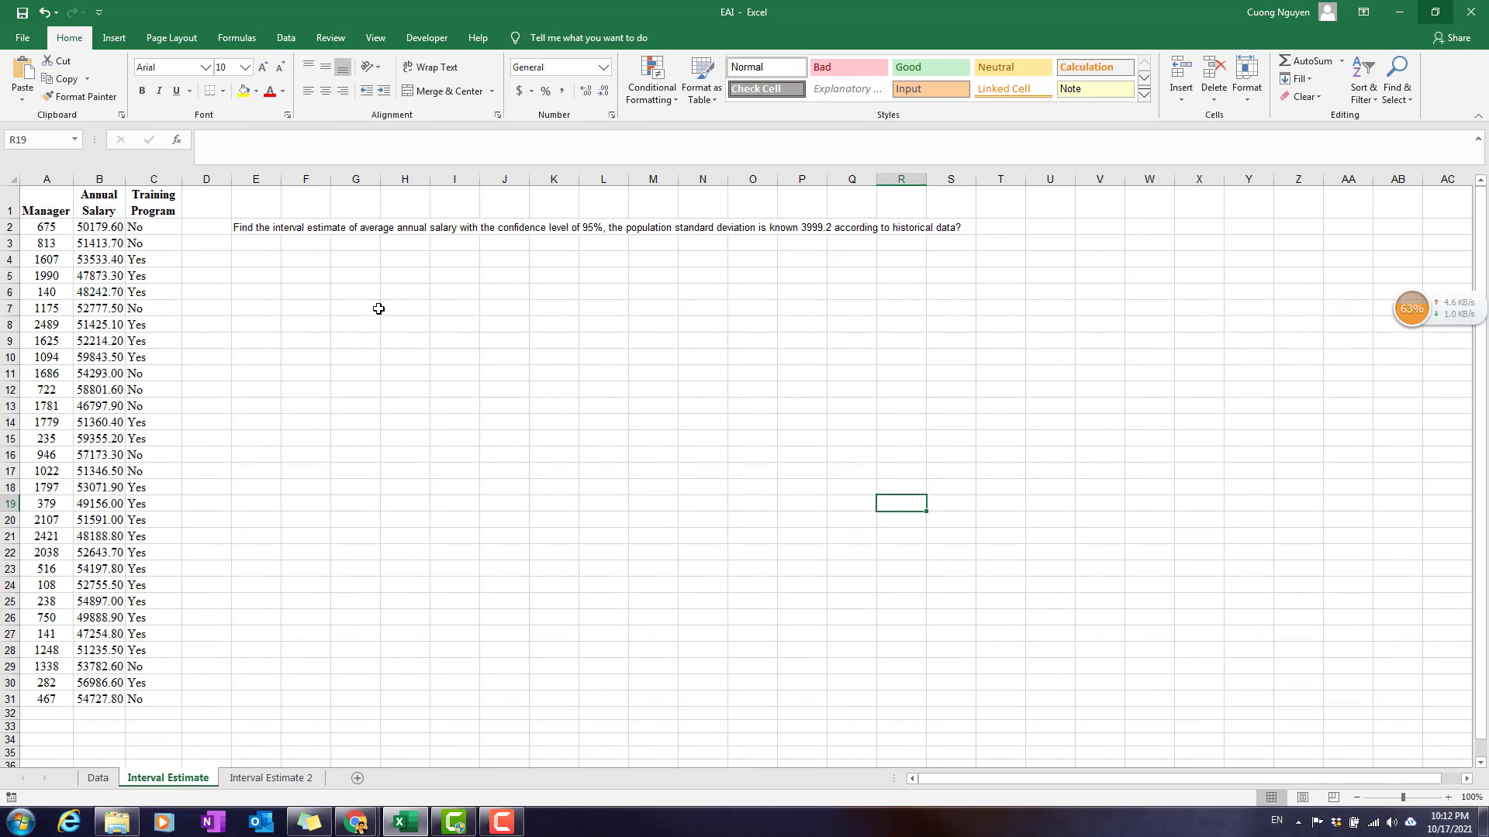
click(271, 230)
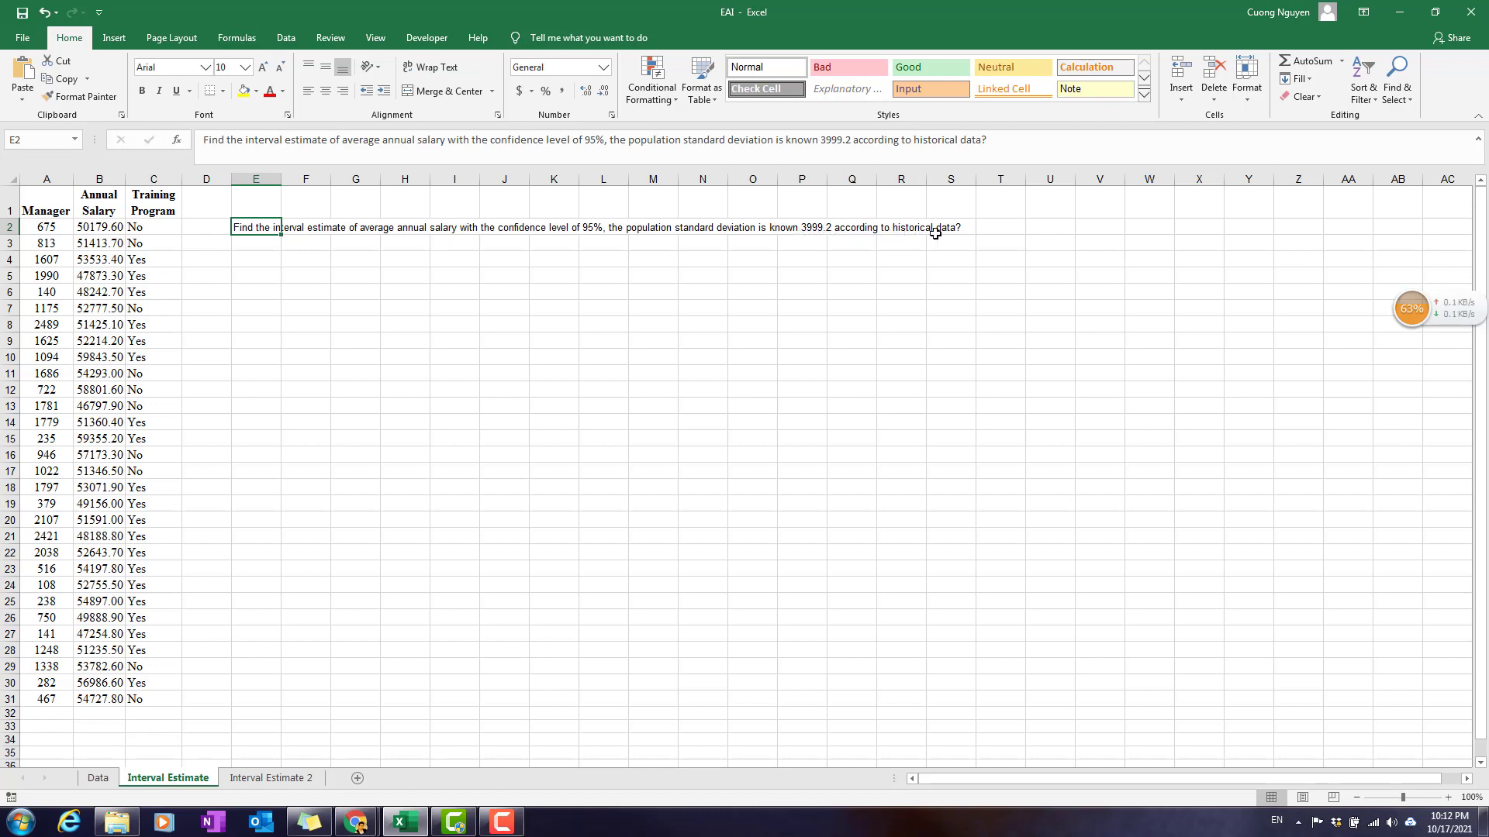
click(100, 778)
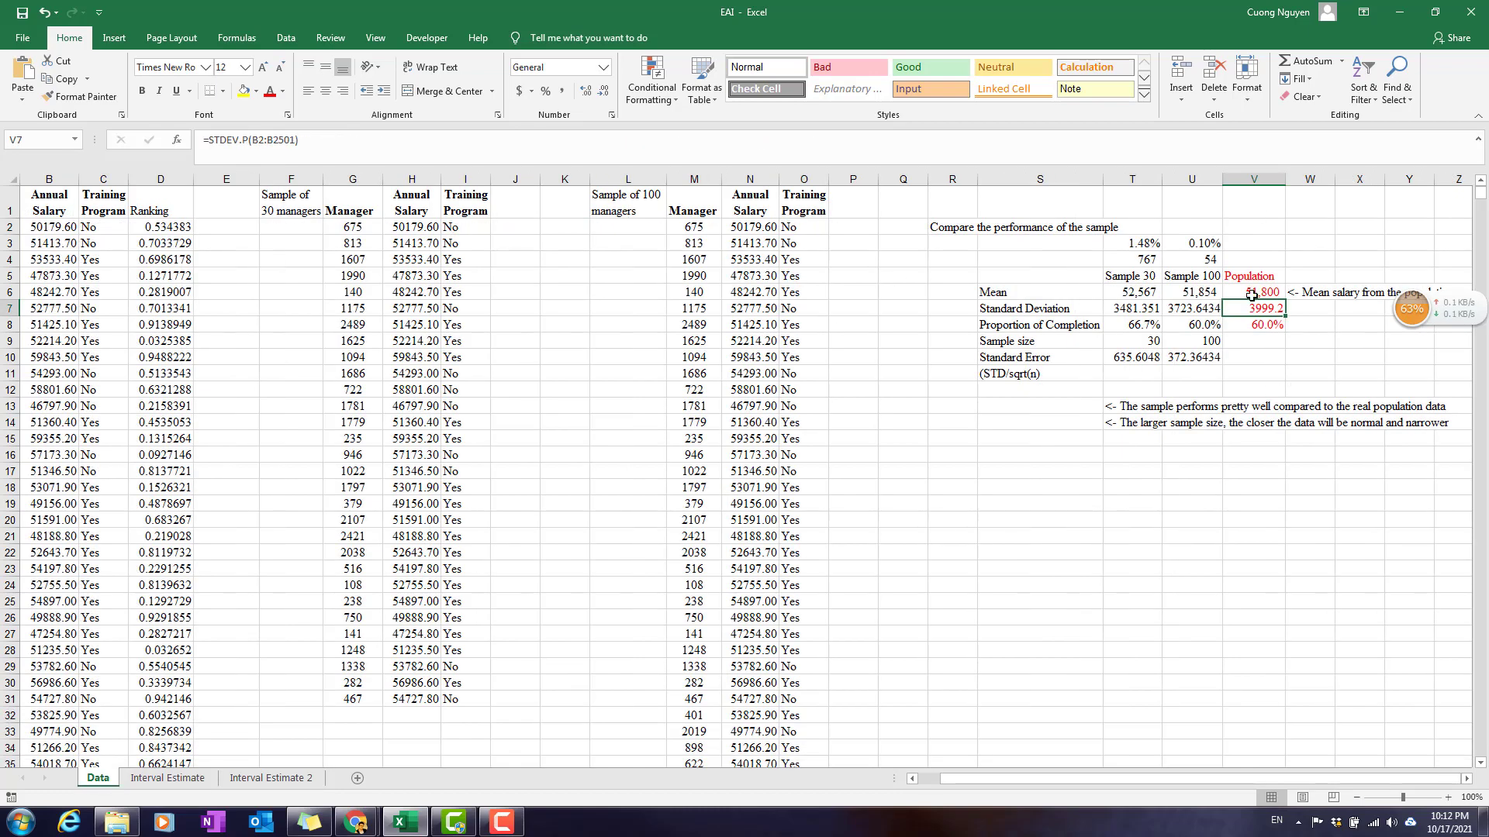
drag(1263, 293, 1256, 326)
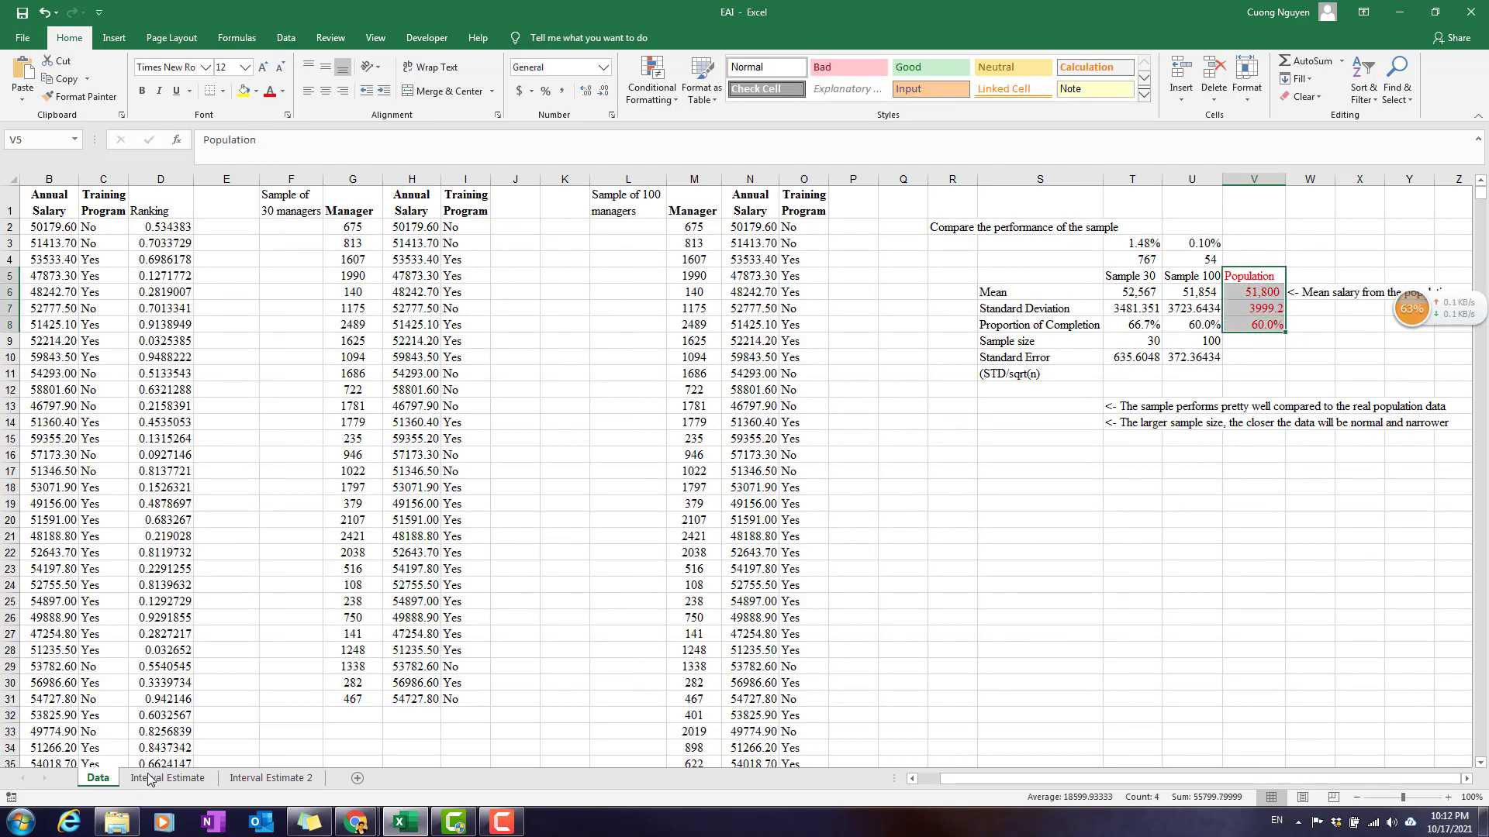
click(149, 779)
Step: Enter the heading "Interval Estimate" in cell E3 of the Interval Estimate sheet, dismissing the desktop notifications
click(258, 246)
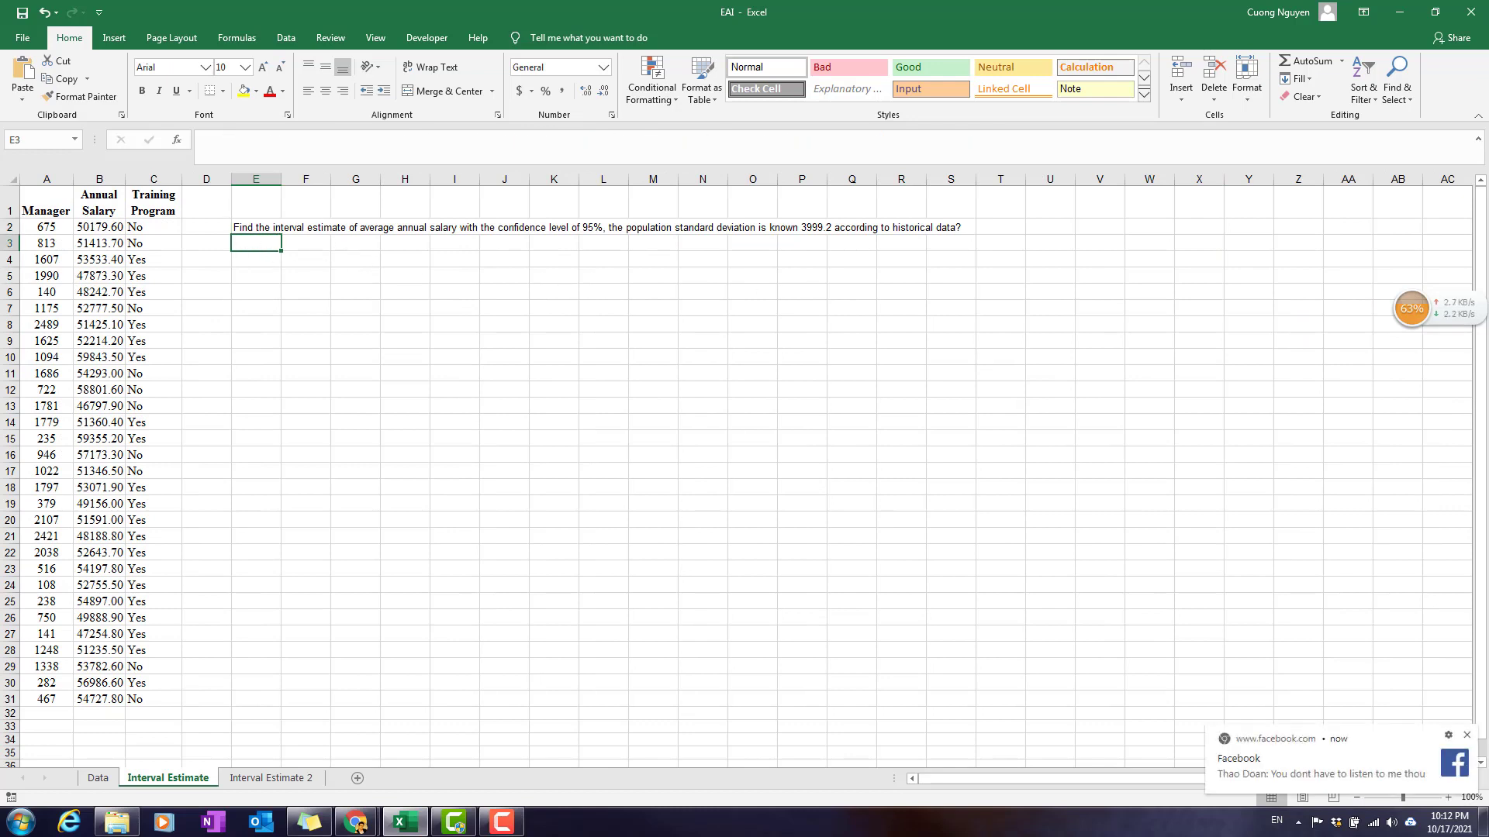
click(1467, 736)
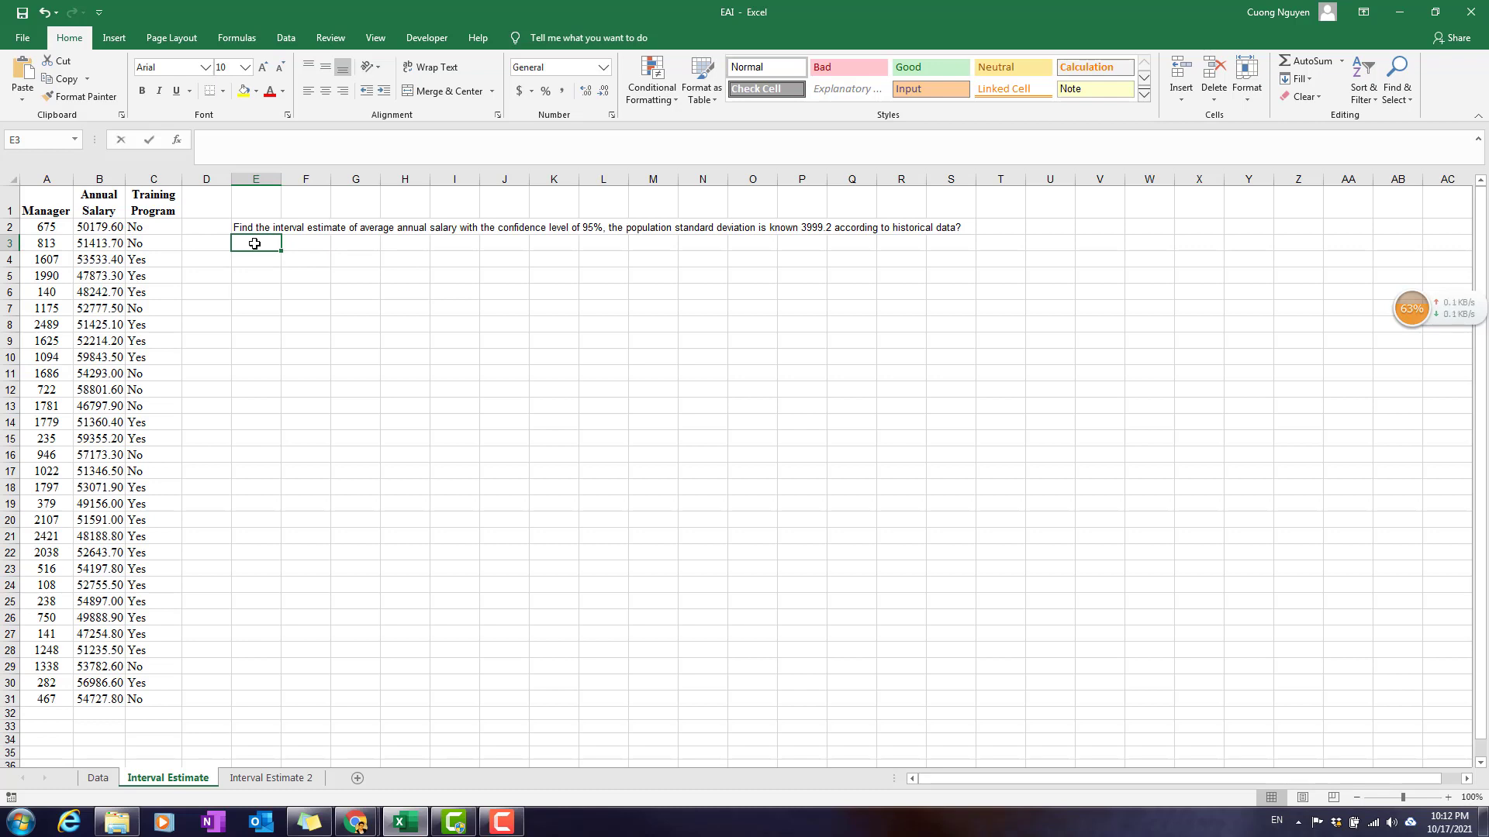
text(in)
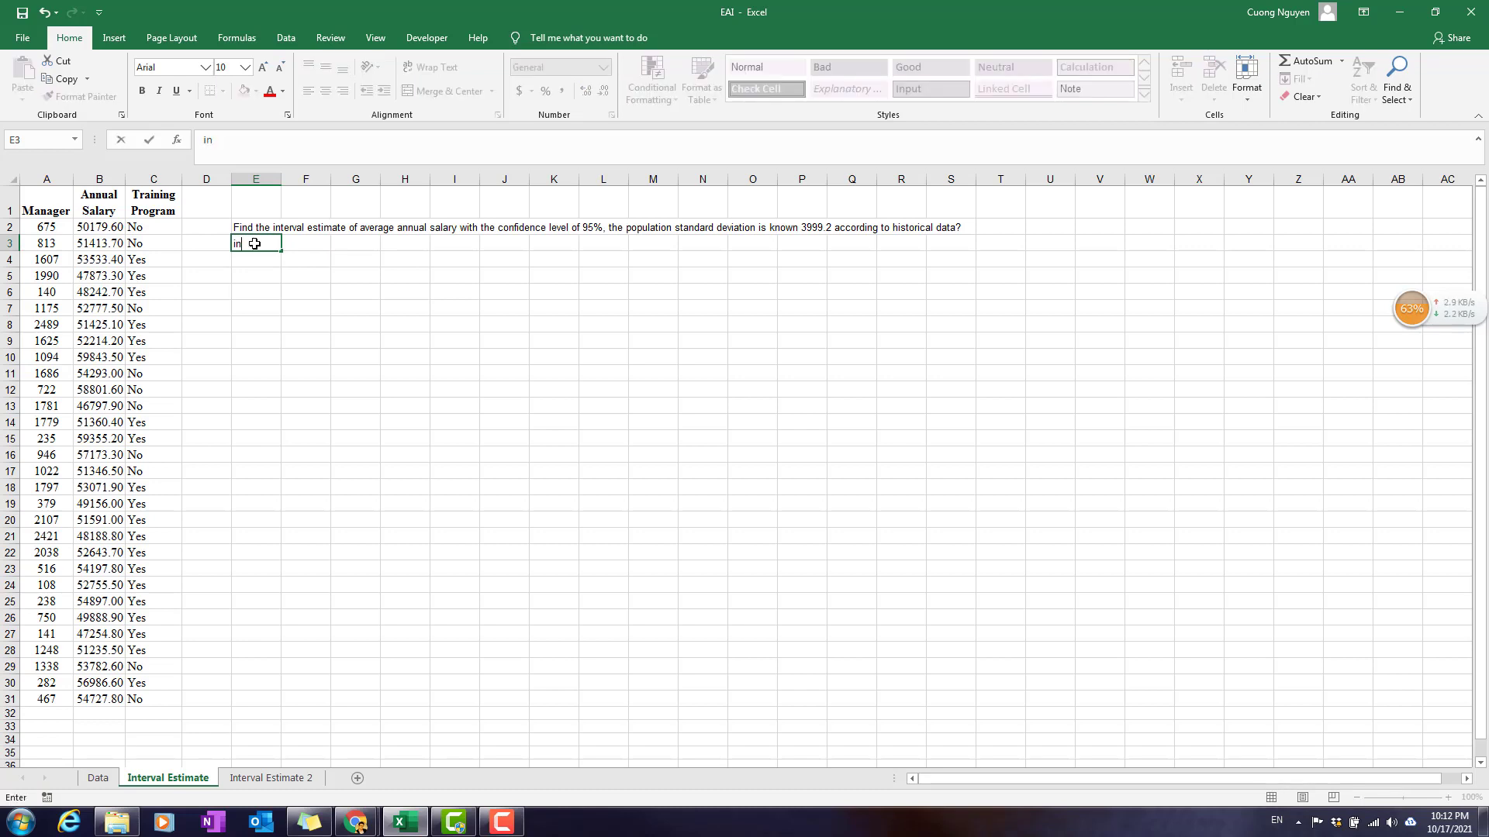
text(tertere)
text(val Est)
text(imate)
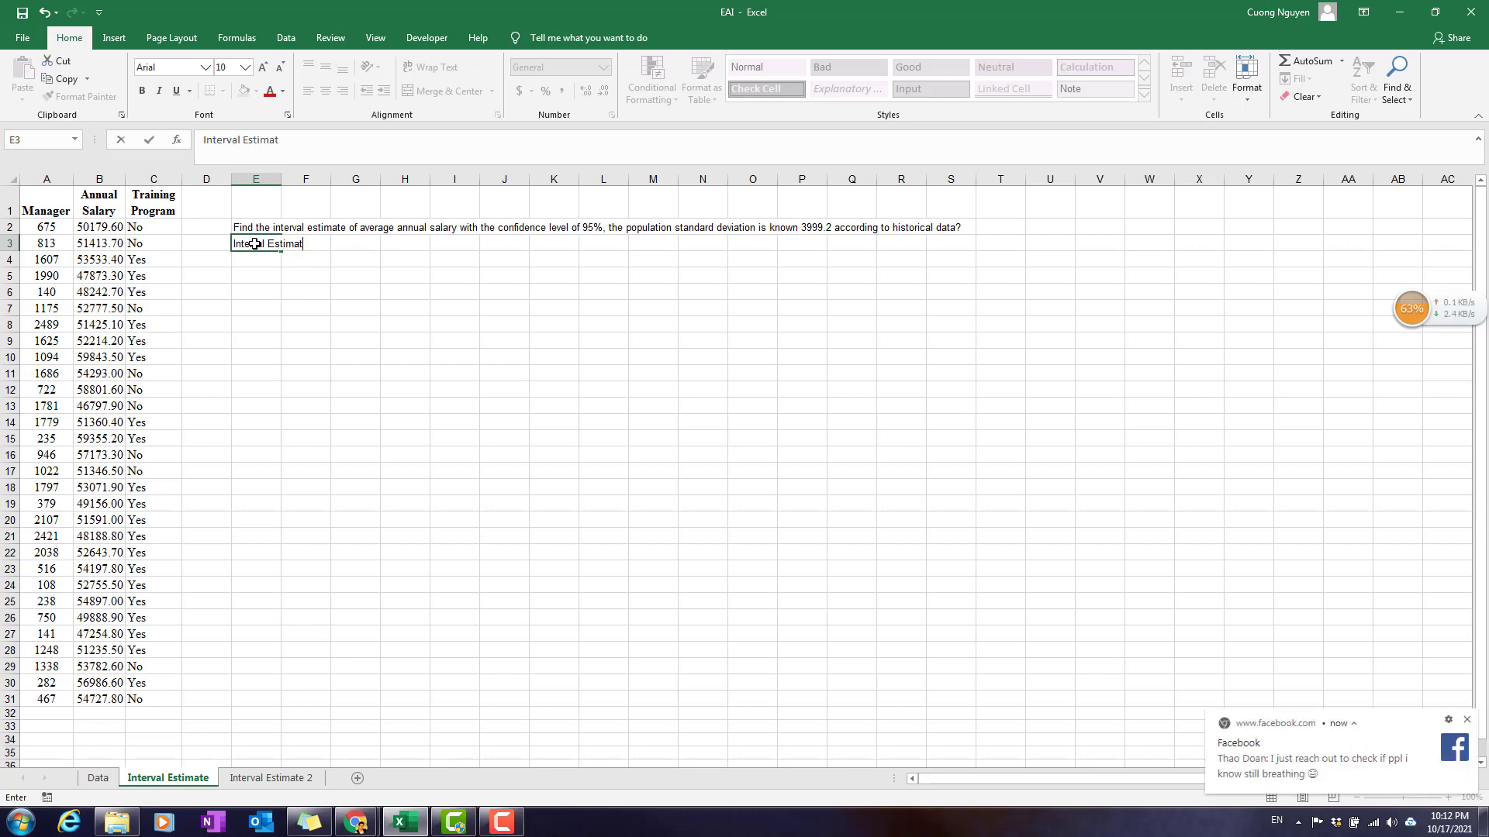
click(1467, 720)
click(305, 248)
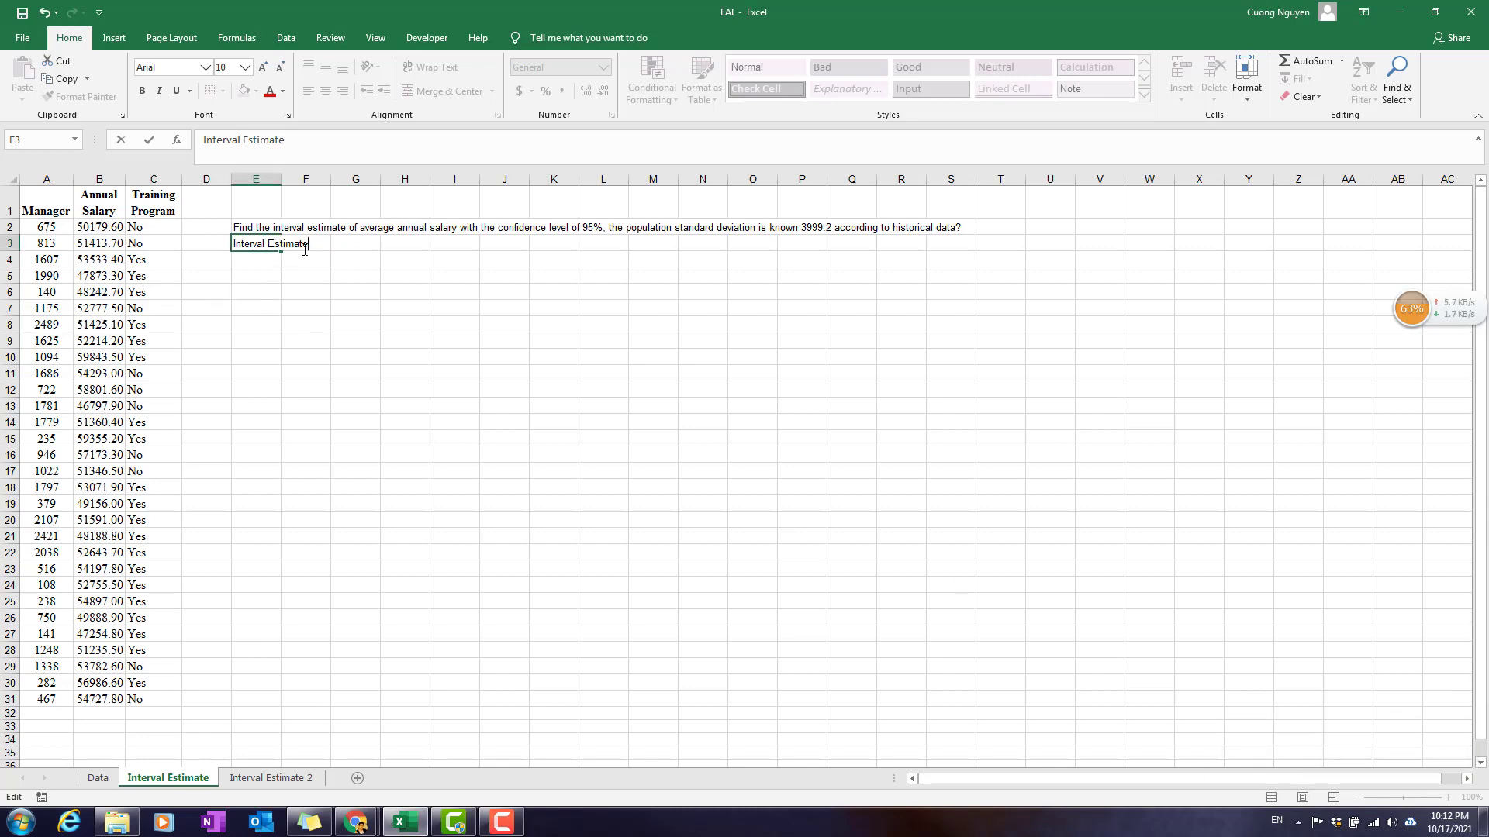
click(292, 295)
click(259, 264)
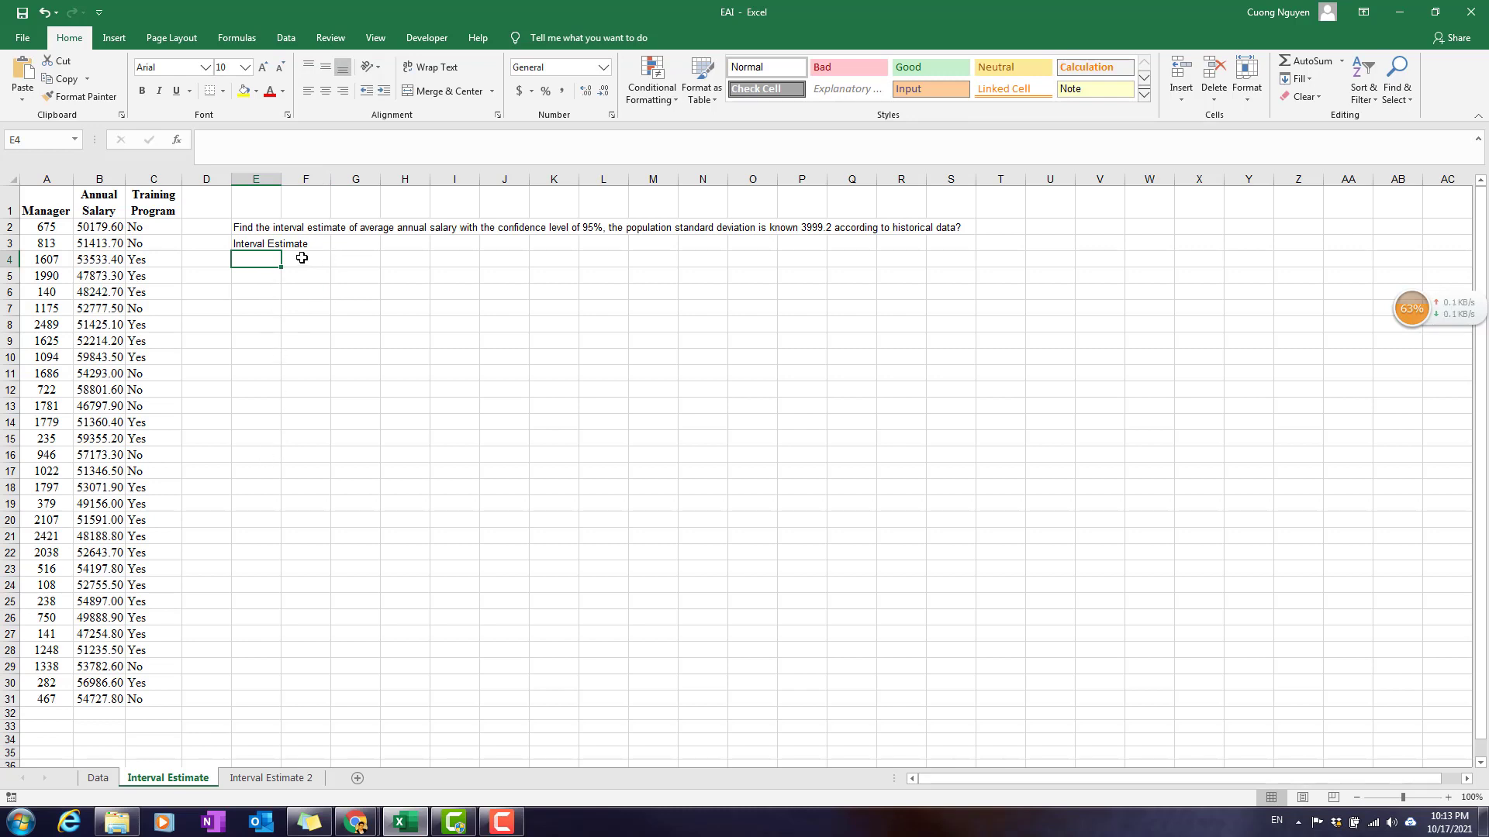
Step: Enter the labels "Upper Limit" in cell E11 and "Lower Limit" in cell E12
click(254, 368)
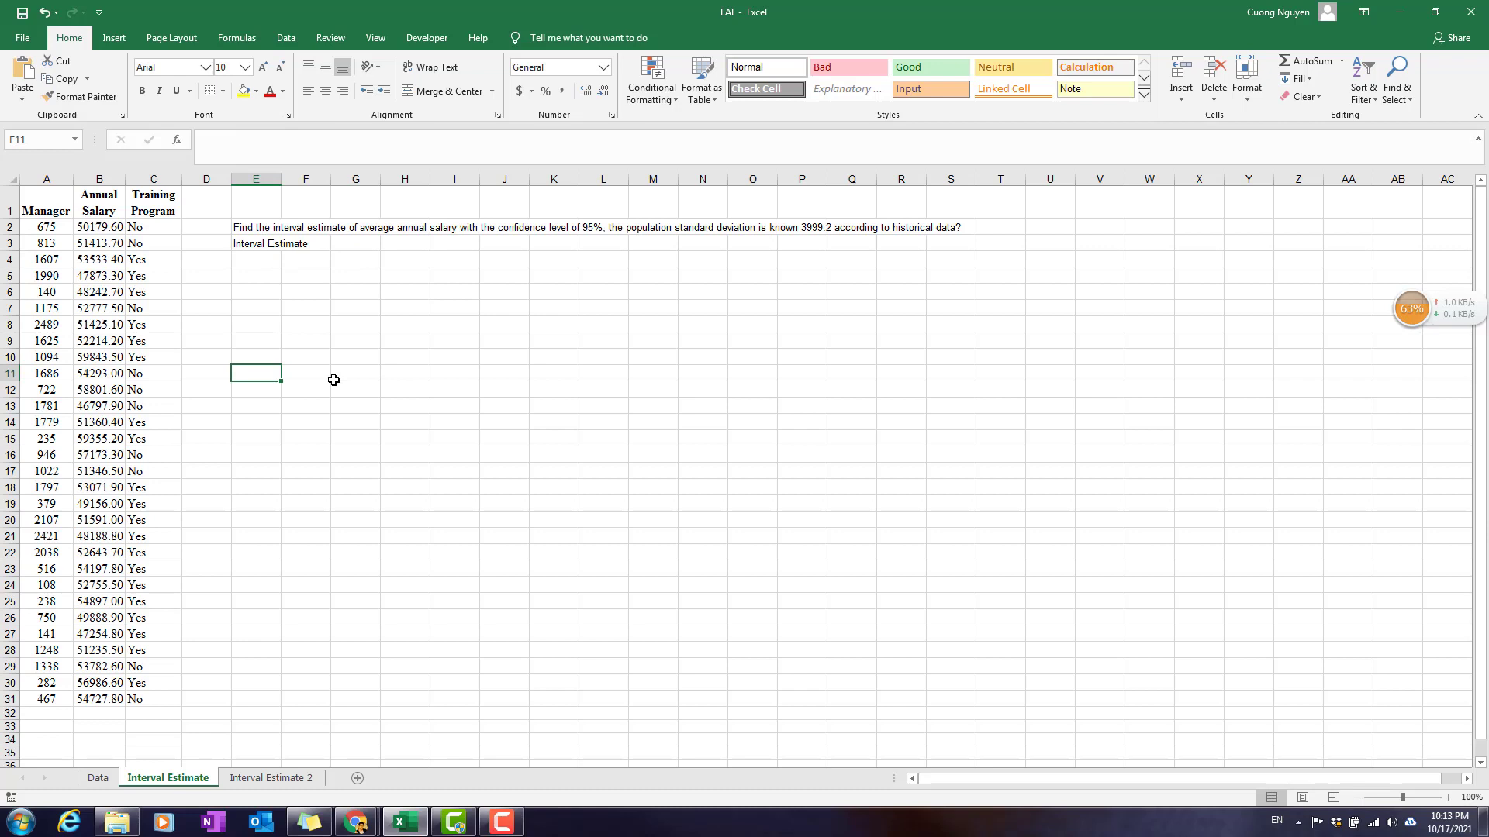
text(Up)
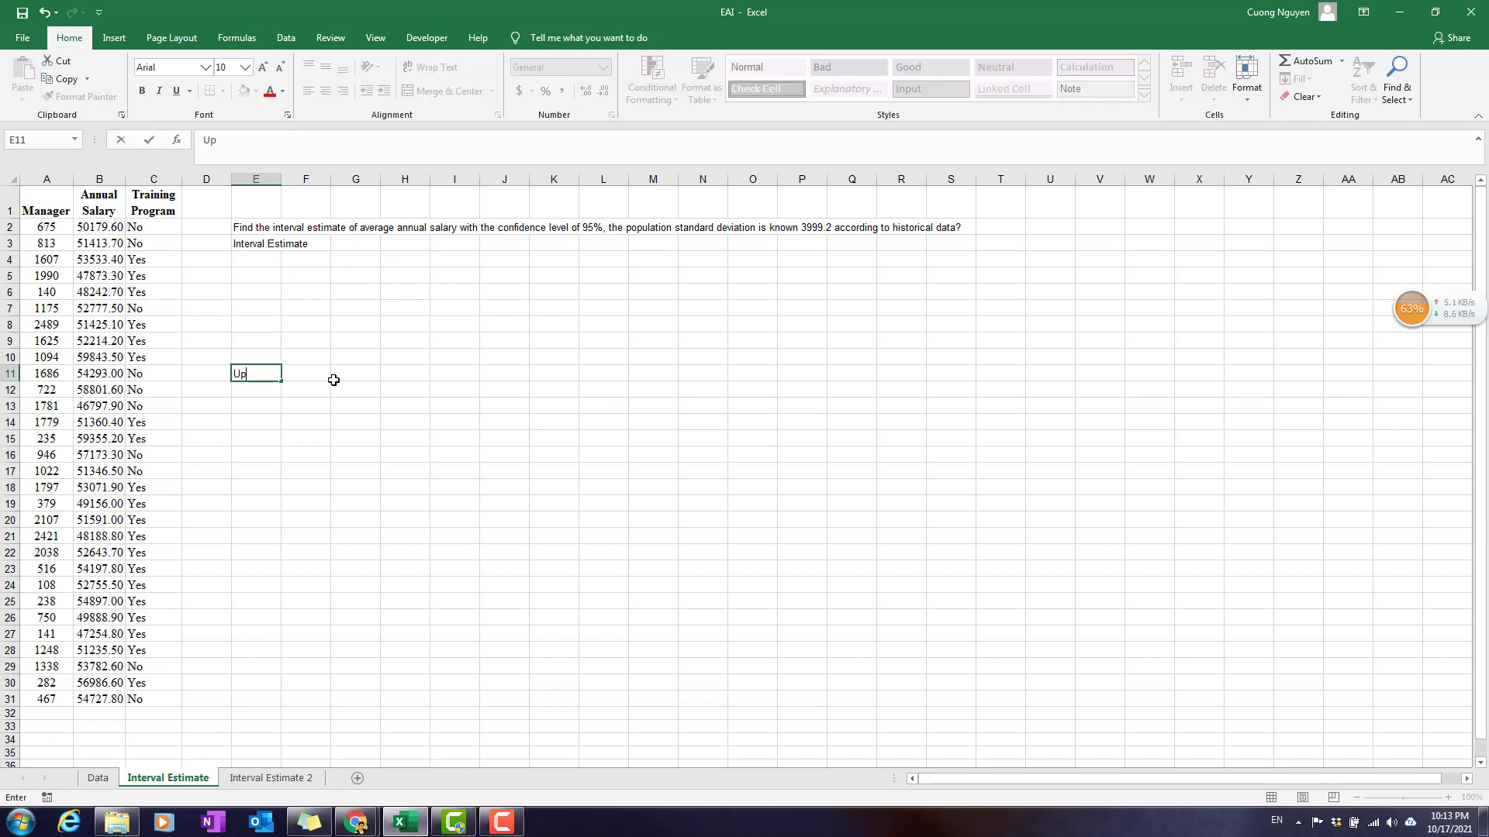
text(per Limit)
key(Return)
text(Low)
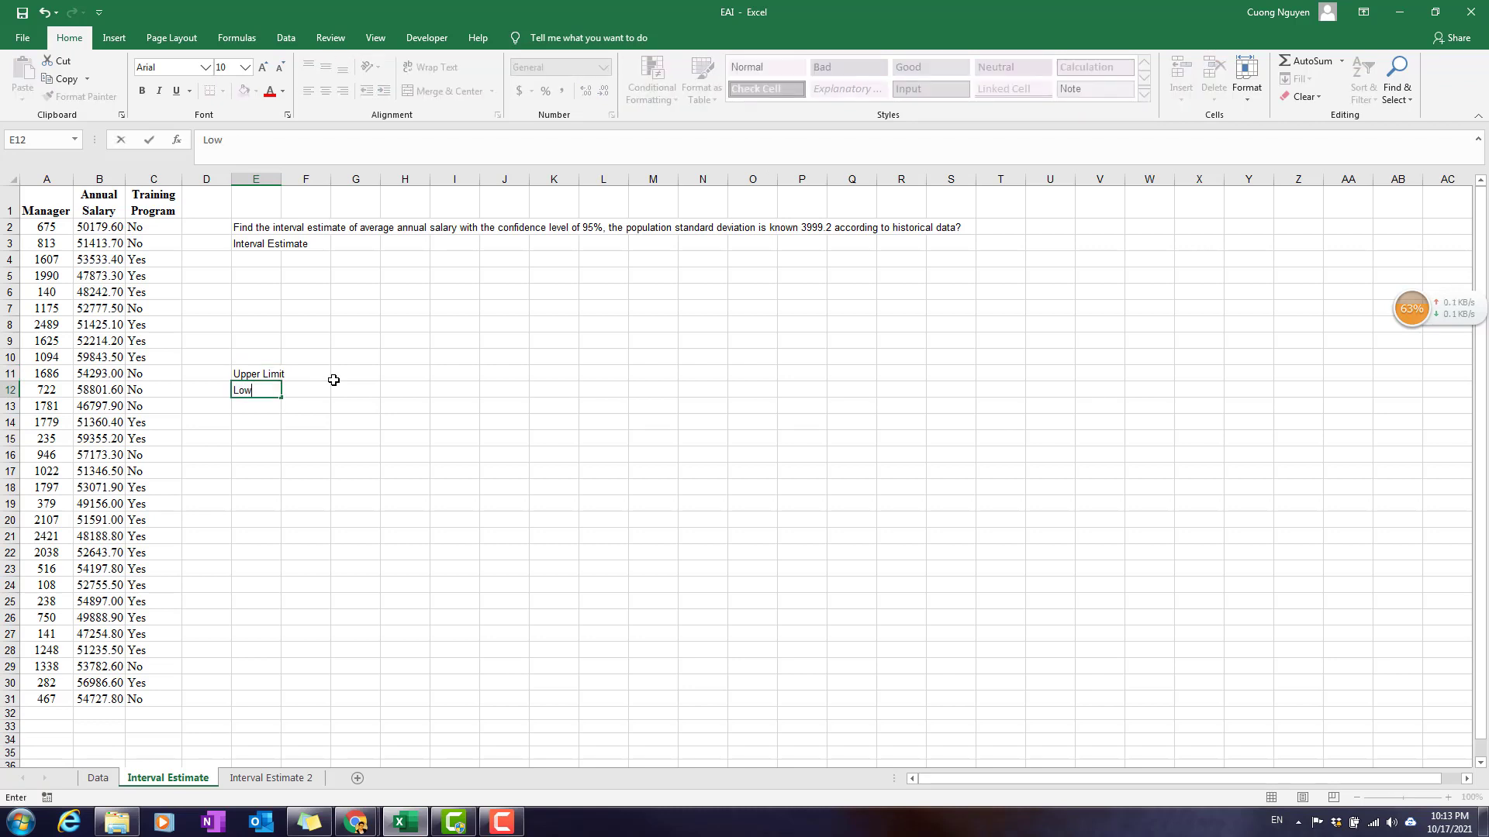
text(er Limit)
key(Return)
Step: Extend the label in E11 to read "Upper Limit (Mean of the sample + Margin of Error)"
key(Up)
key(Up)
key(F2)
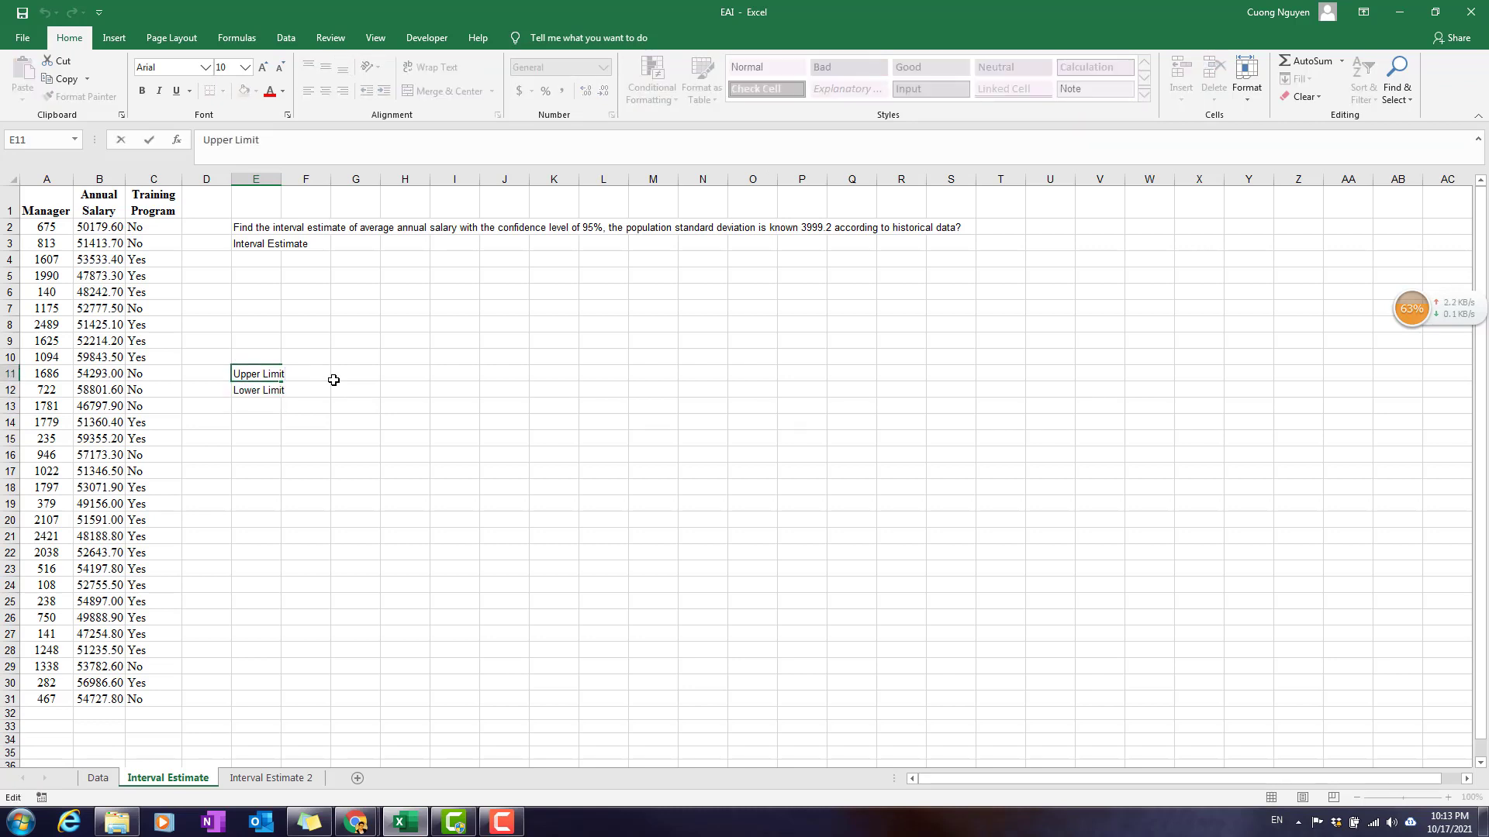
text((Mean op)
text( the sample)
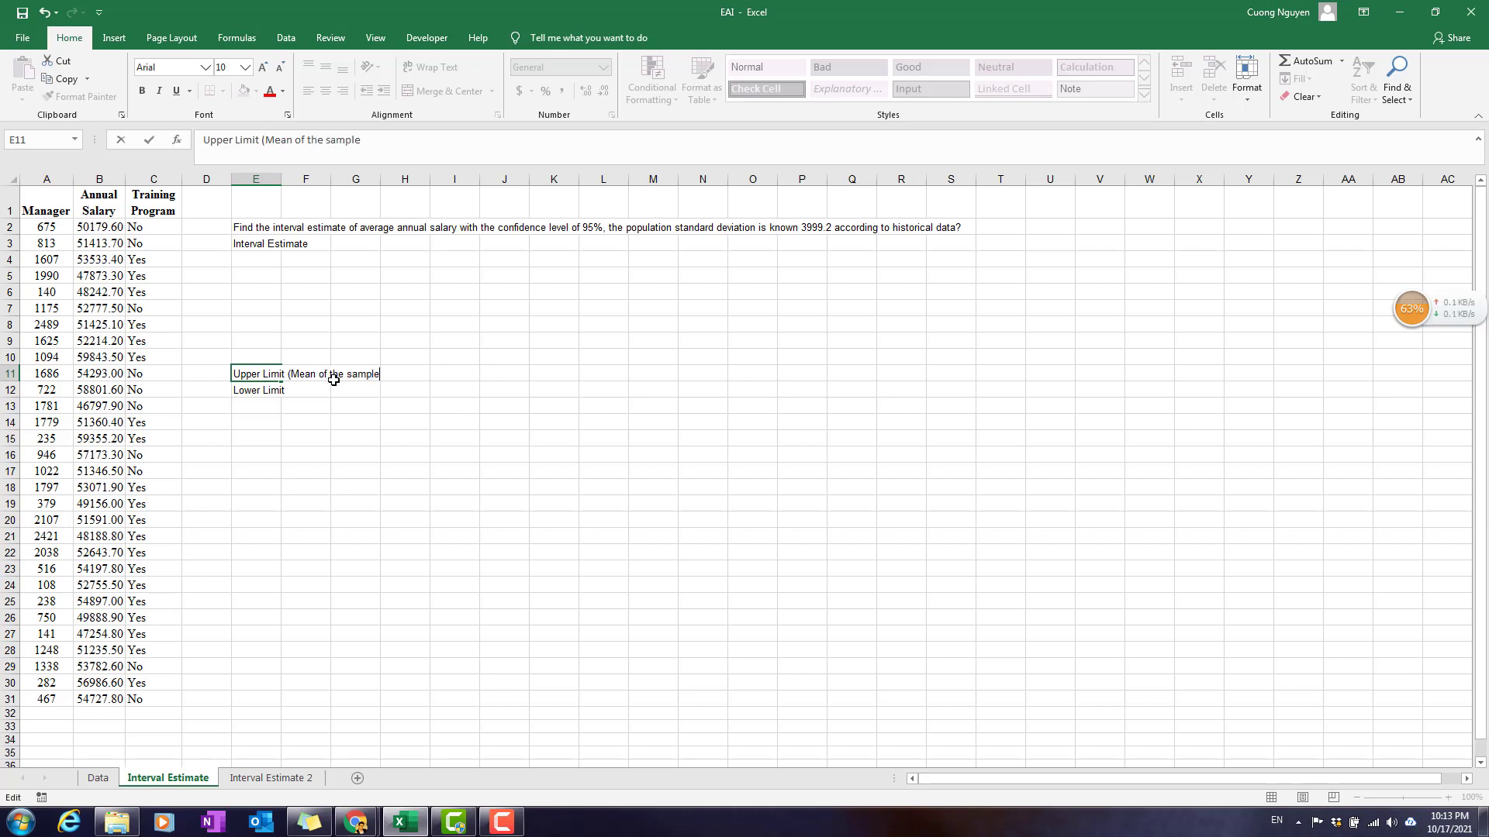
text( + Margin of Error)
key(Return)
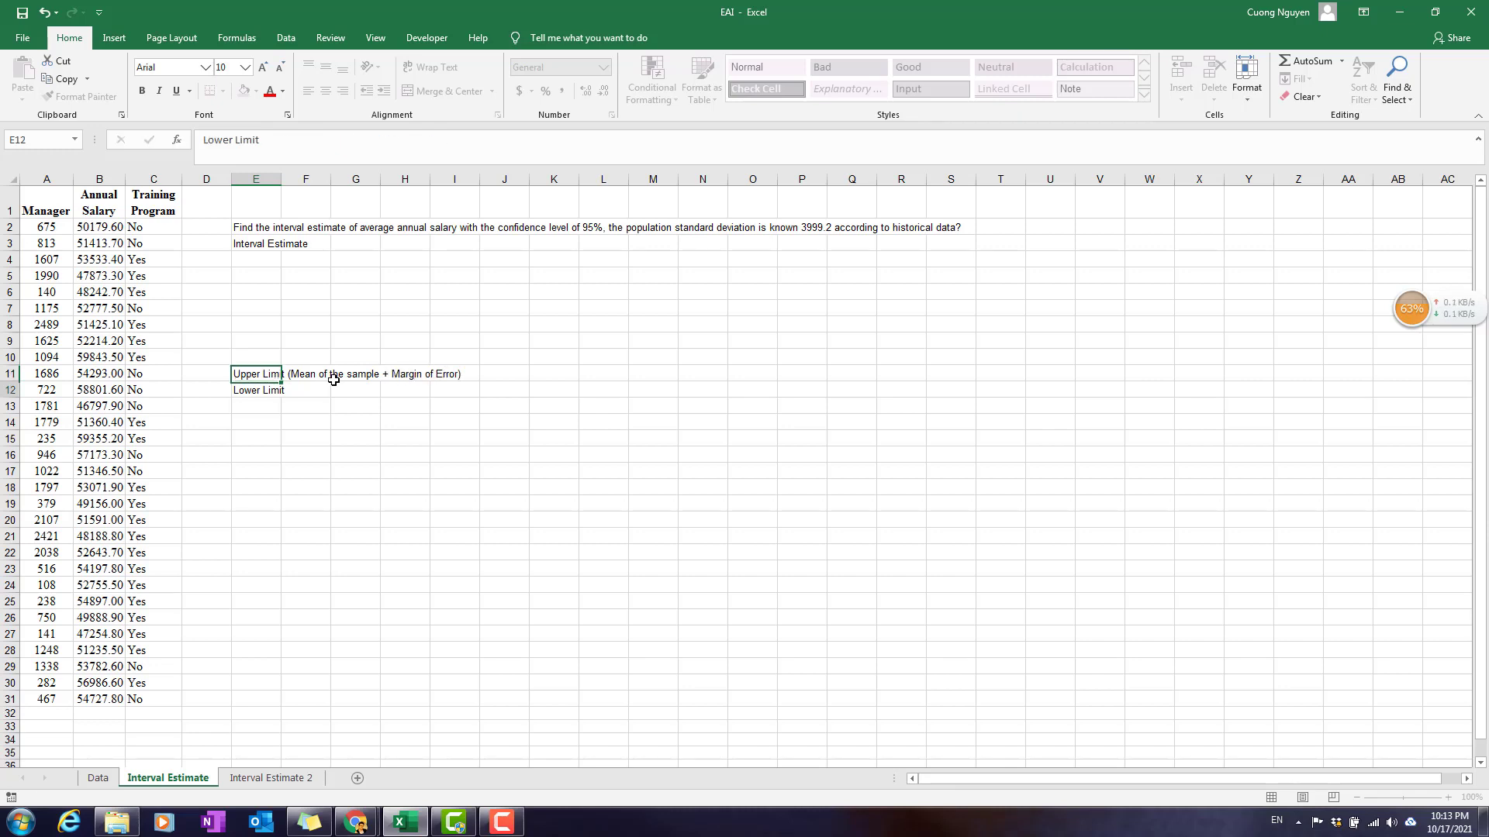
Step: Extend the label in E12 to read "Lower Limit (Mean of the sample - Margin of Error)"
key(F2)
text((Mean of )
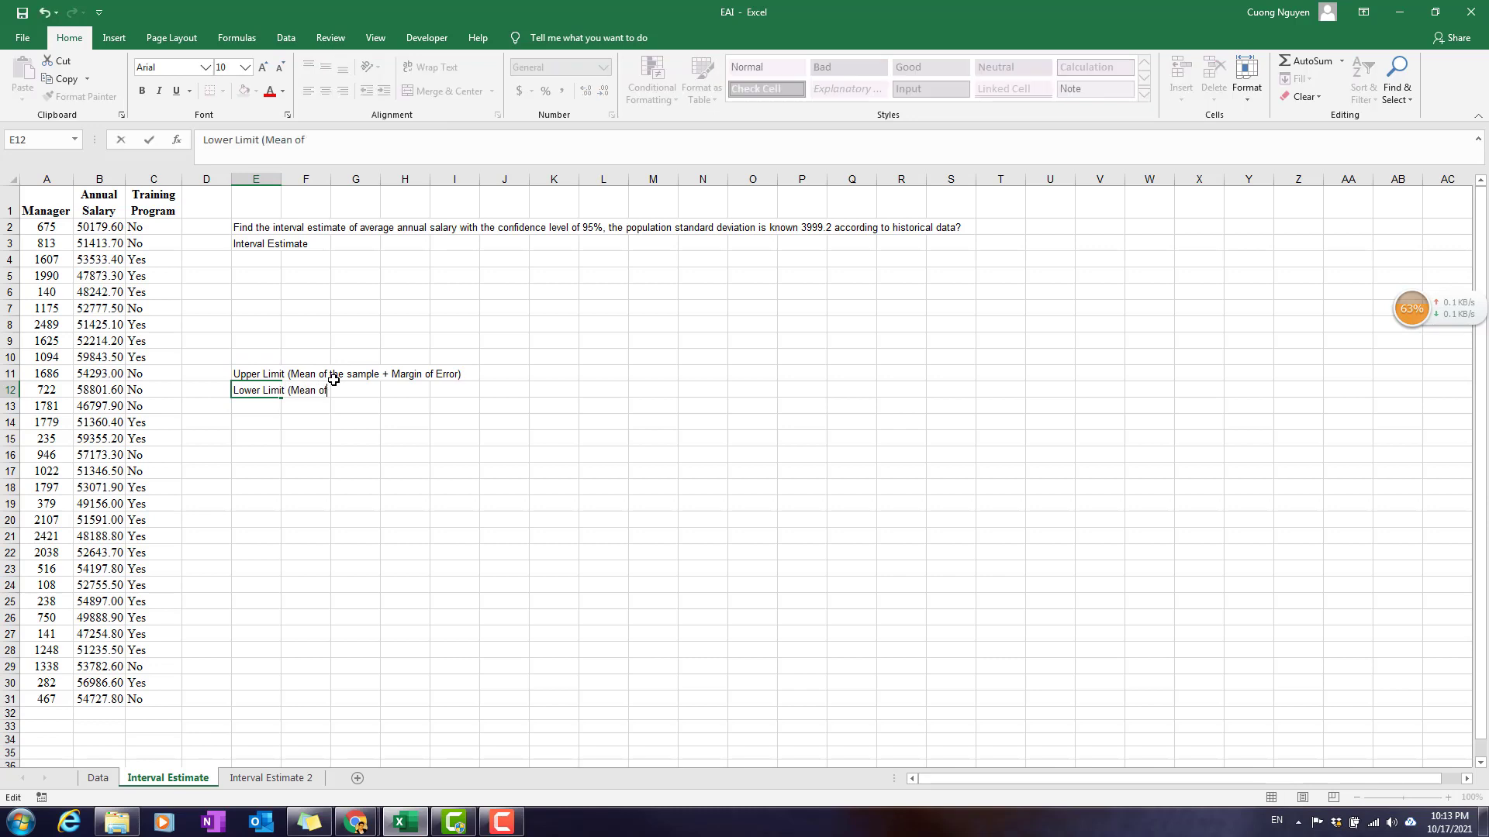
text(the sample - Margin of Error)
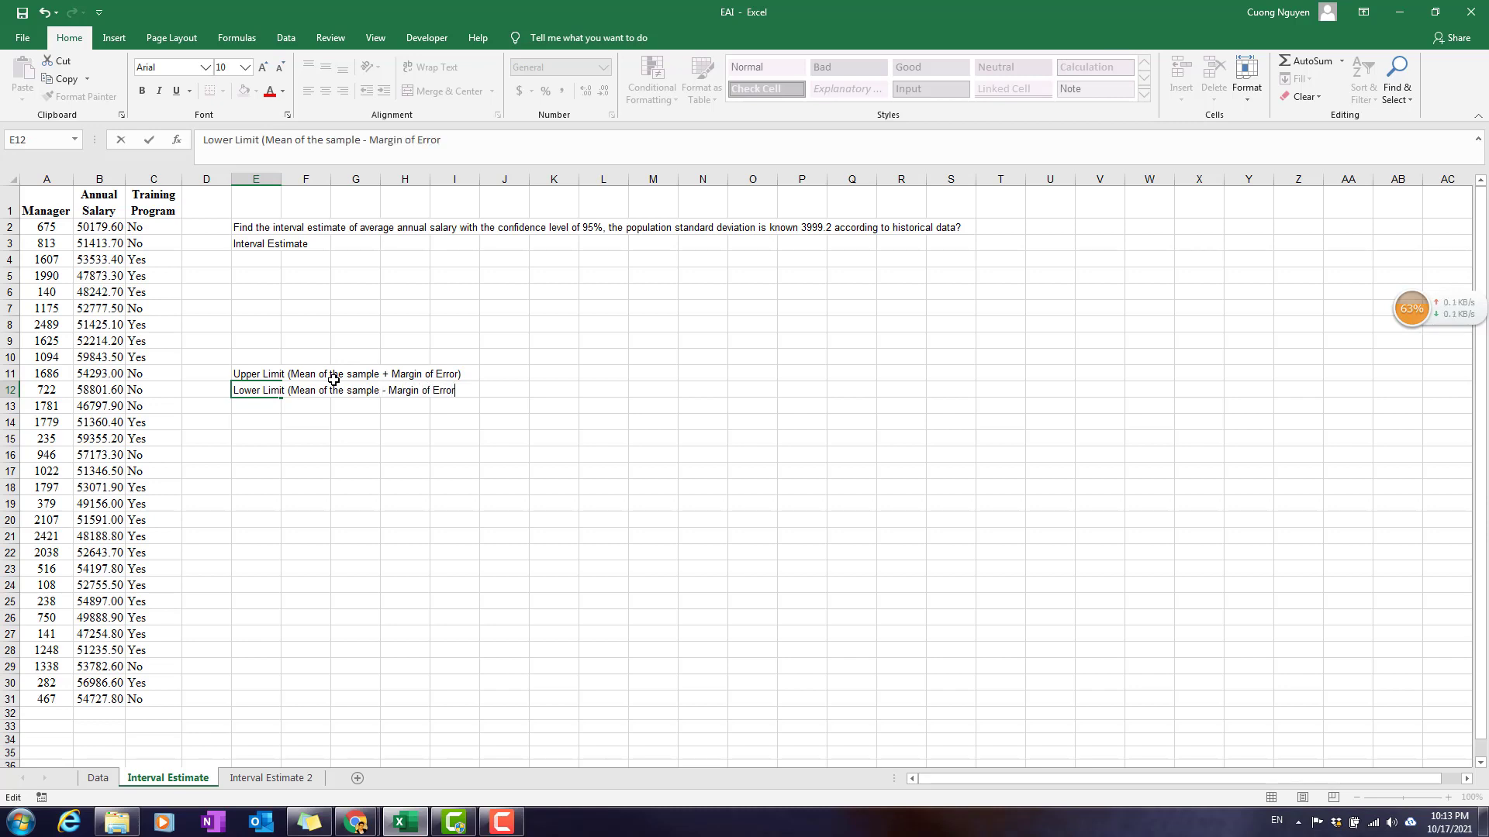
key(Return)
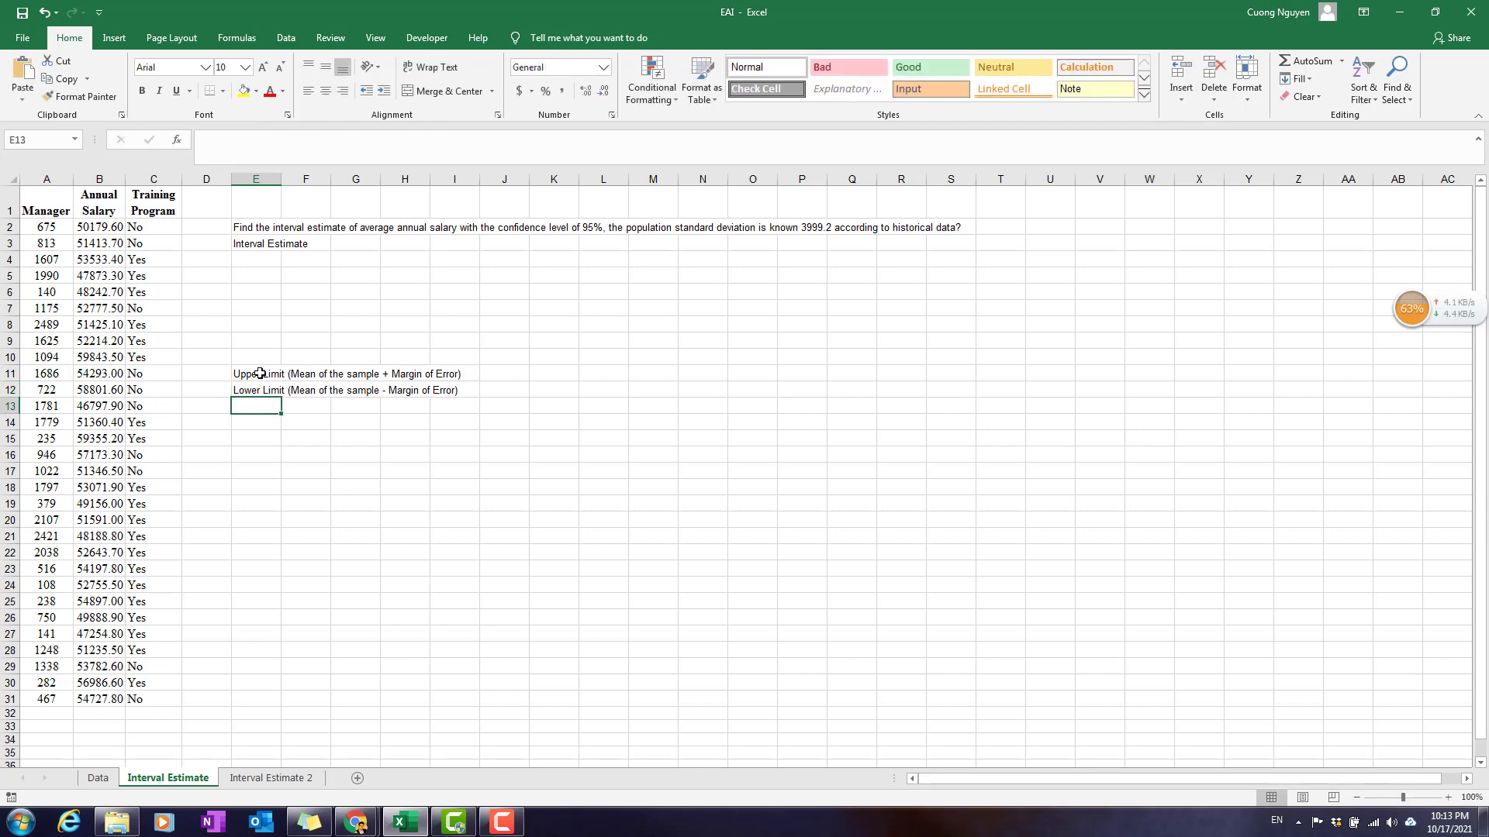
Step: Move the upper and lower limit labels from E11:E12 down to E14:E15
drag(259, 376, 258, 392)
key(ctrl+c)
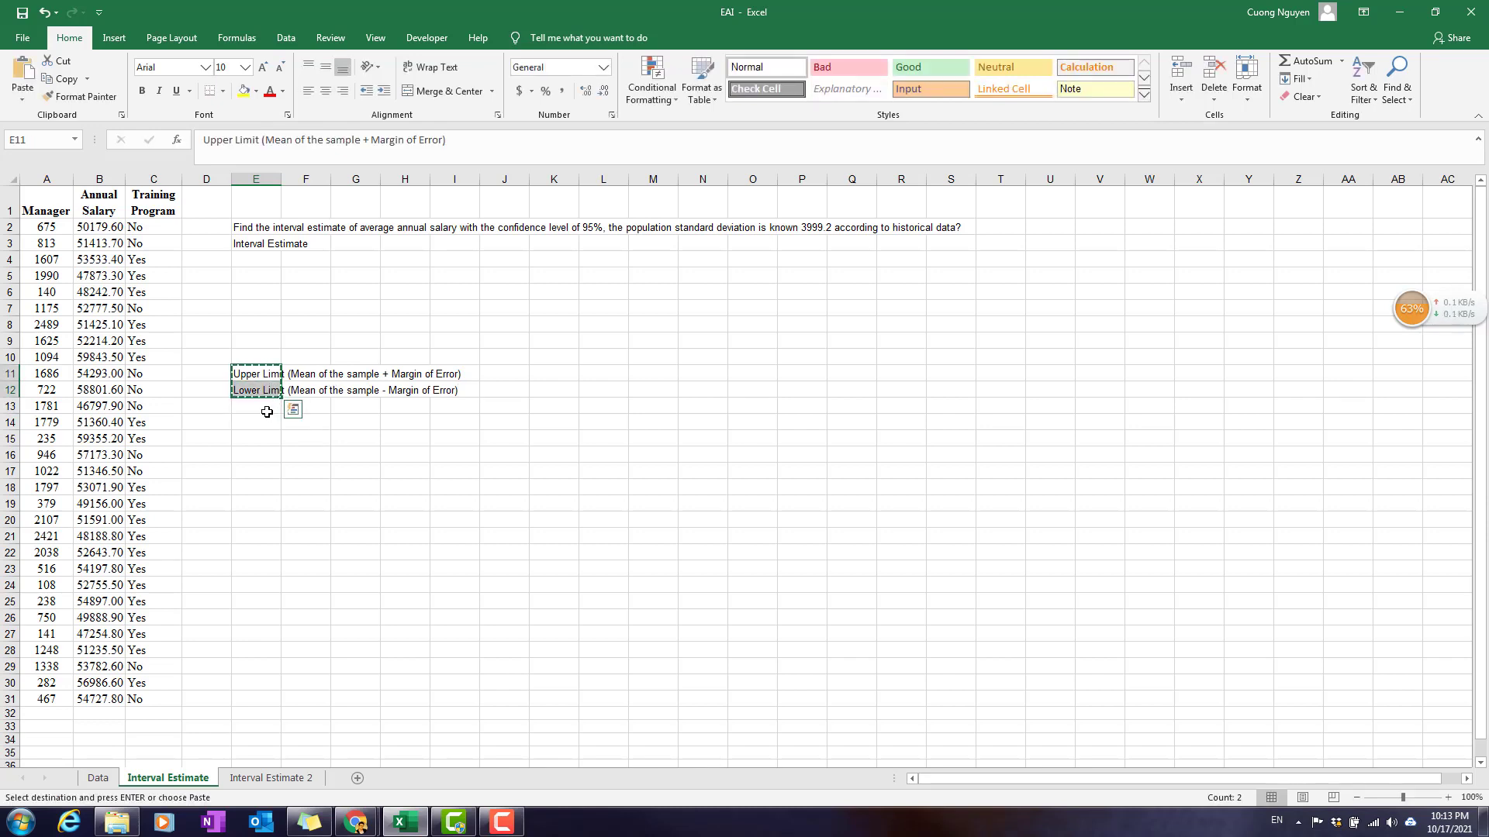
click(264, 408)
click(259, 422)
key(Return)
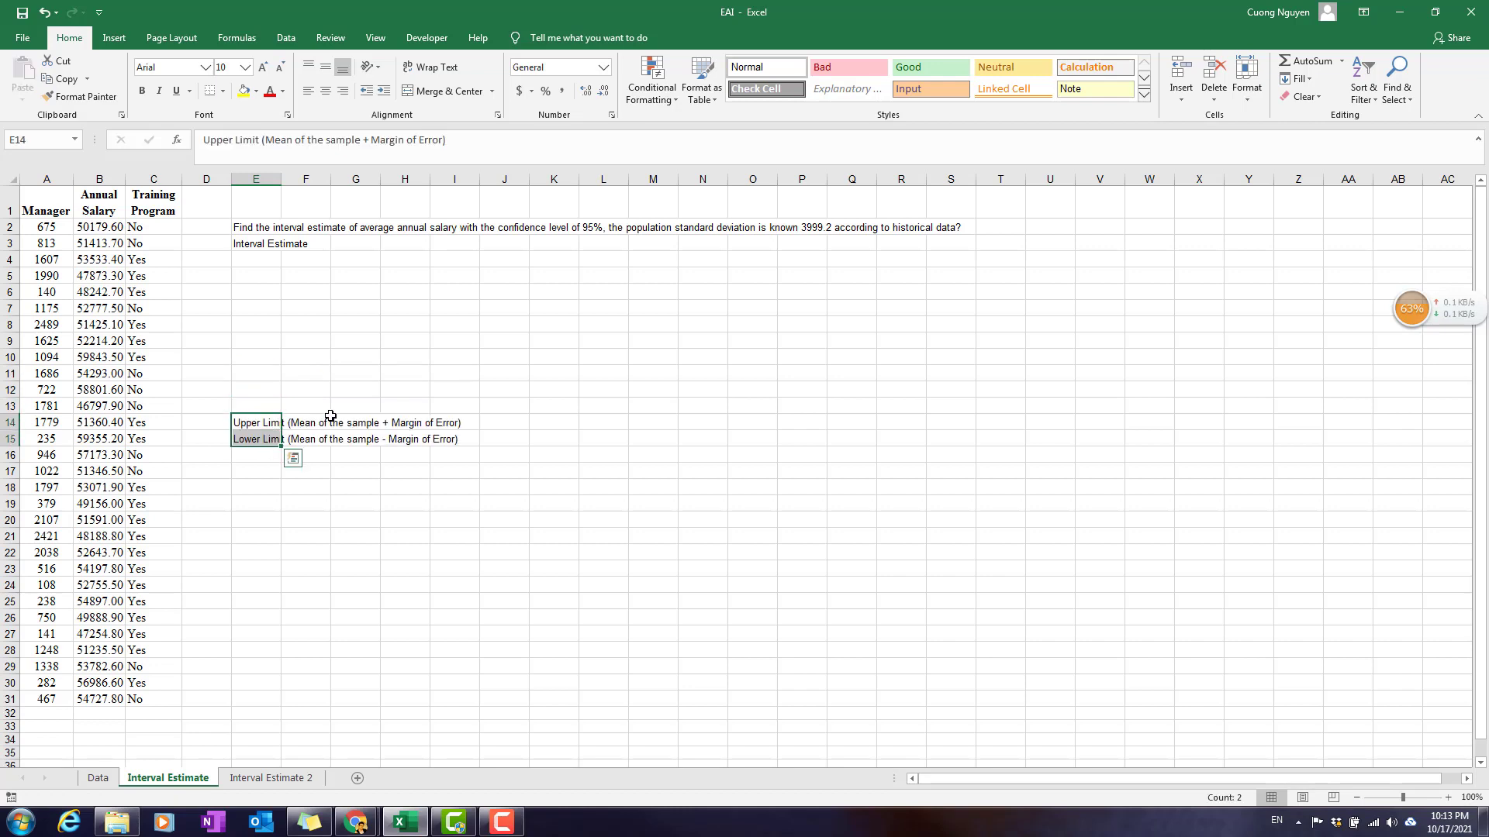
click(310, 436)
click(324, 425)
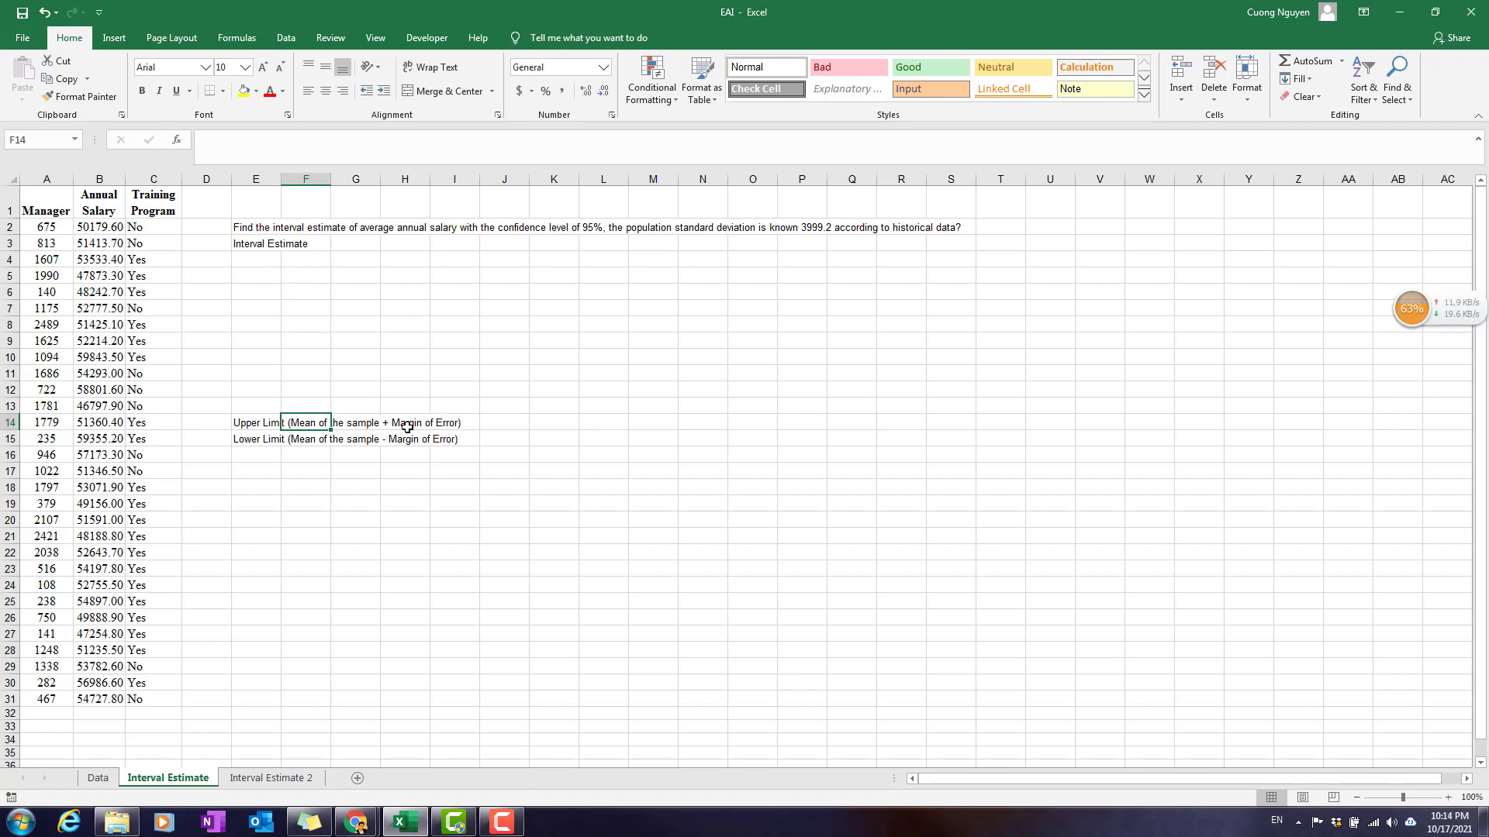
Step: Make the "Interval Estimate" heading in cell E3 bold
click(256, 266)
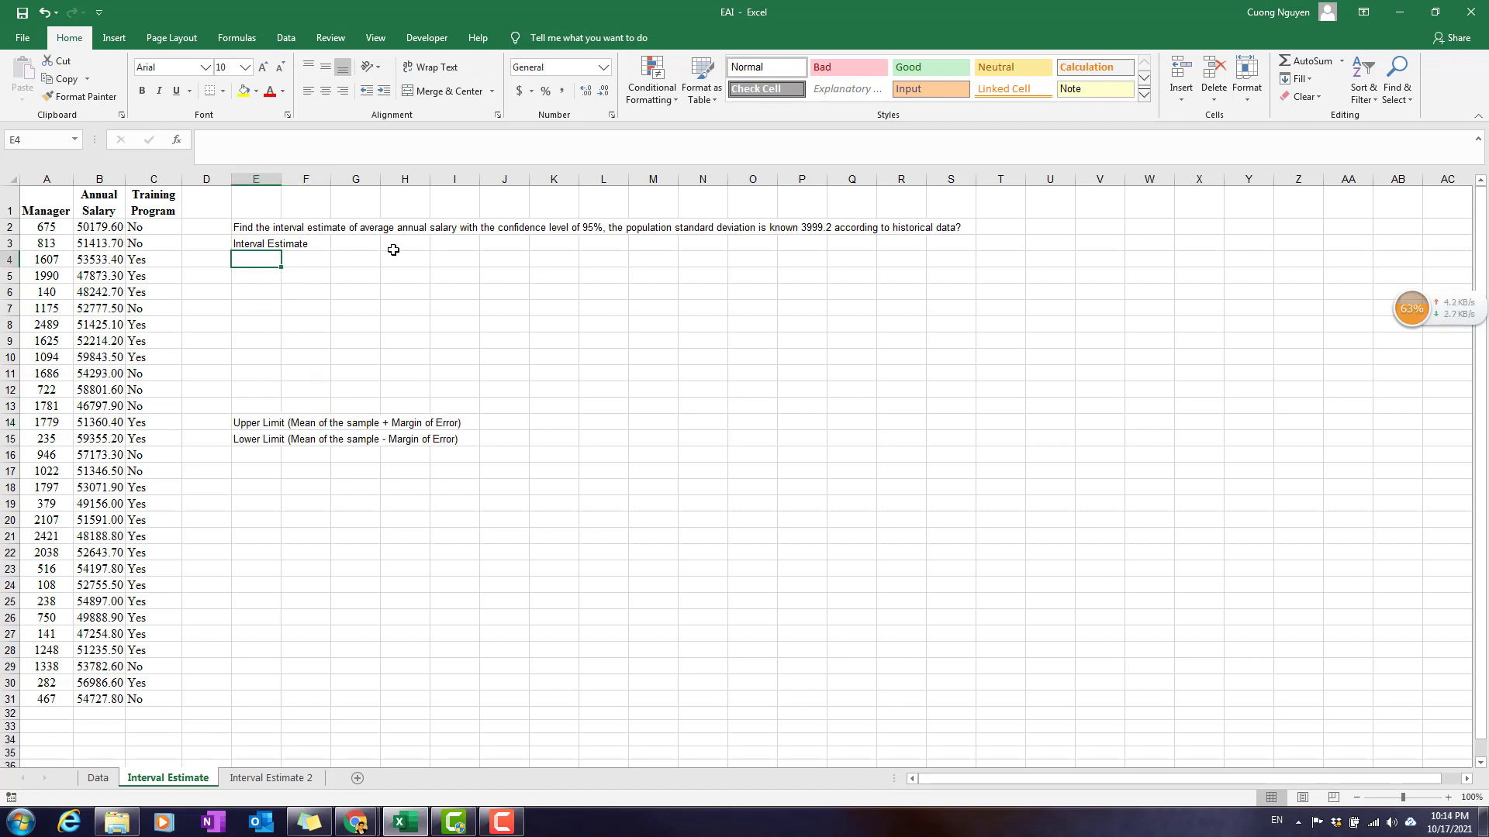
key(Down)
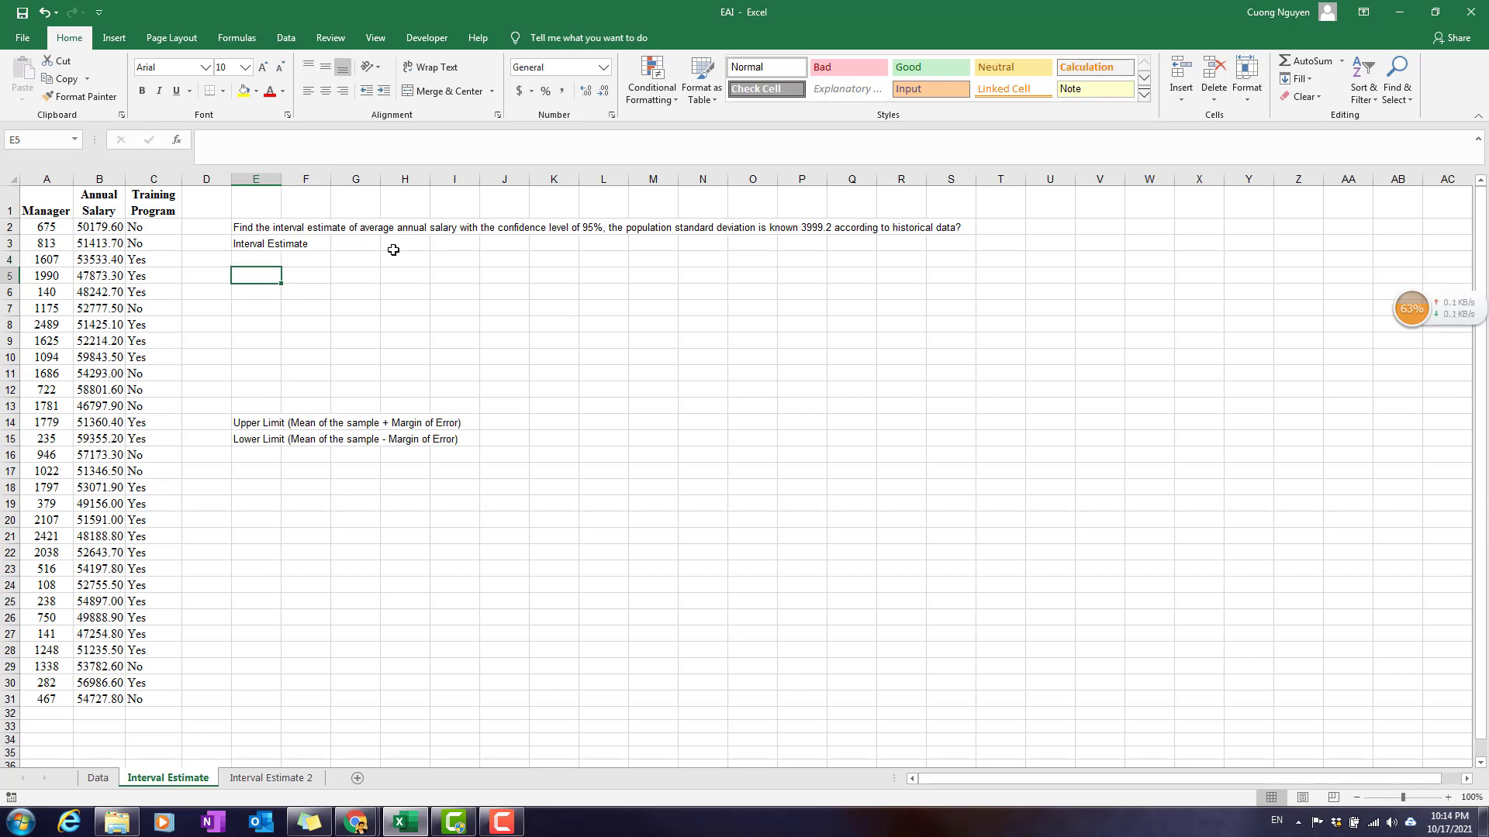
key(Up)
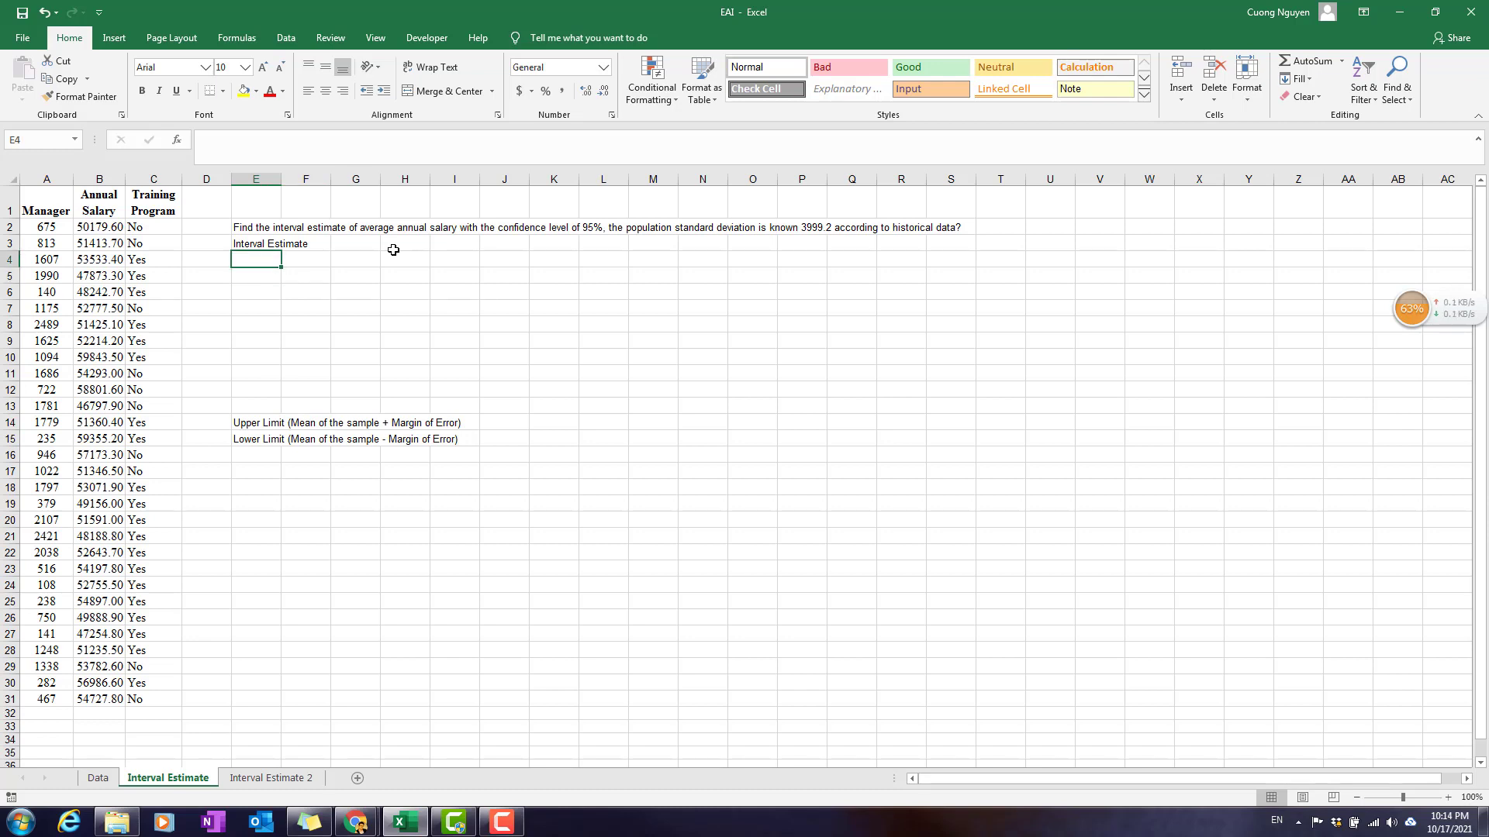
key(Up)
key(ctrl+b)
Step: Enter the label "mean of sample" in cell E4 and select cell G4 for its value
key(Down)
text(mean of)
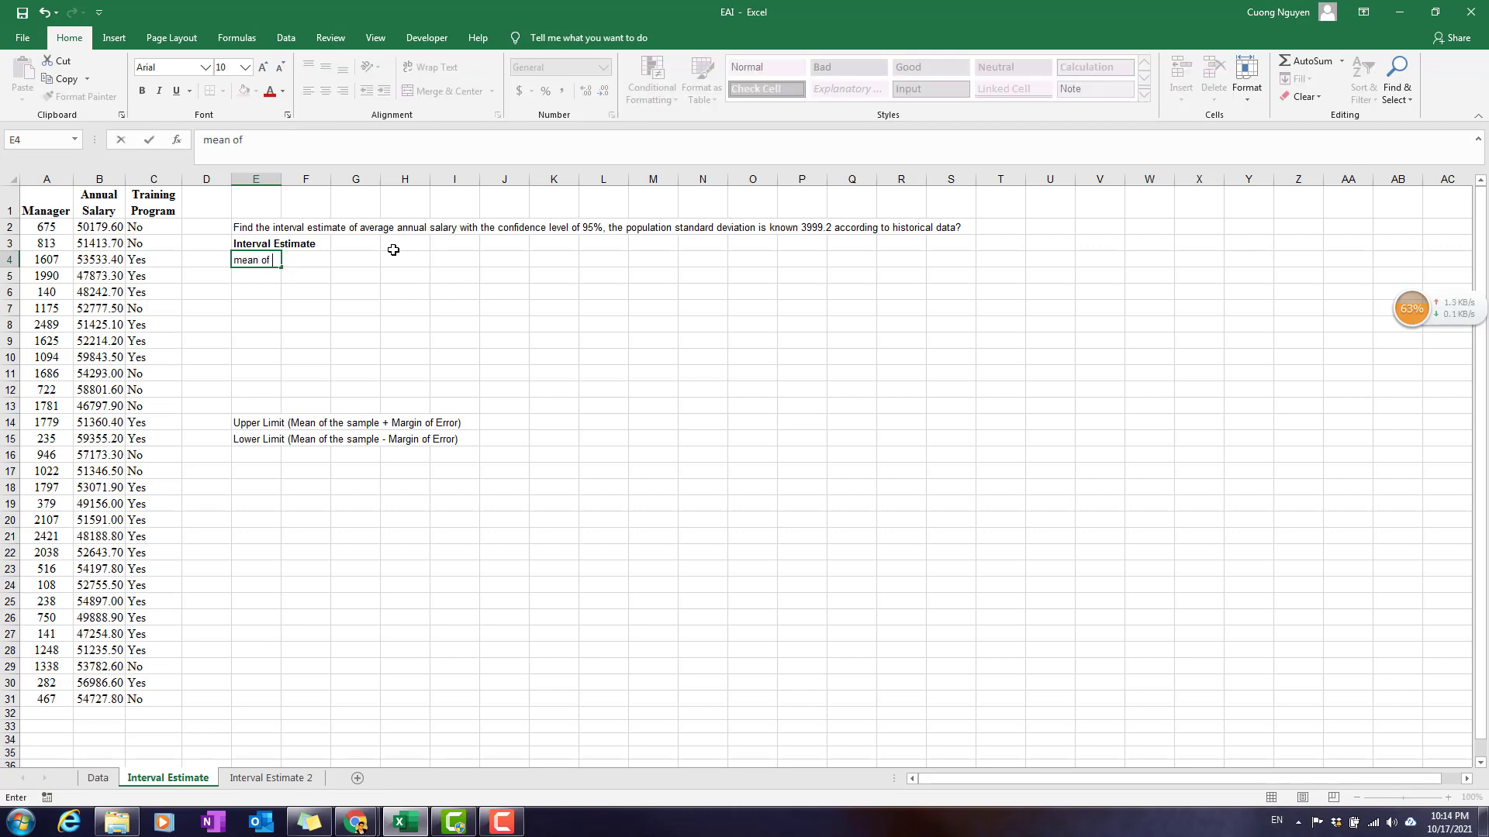
text( sam)
key(Return)
key(Up)
key(Right)
key(Right)
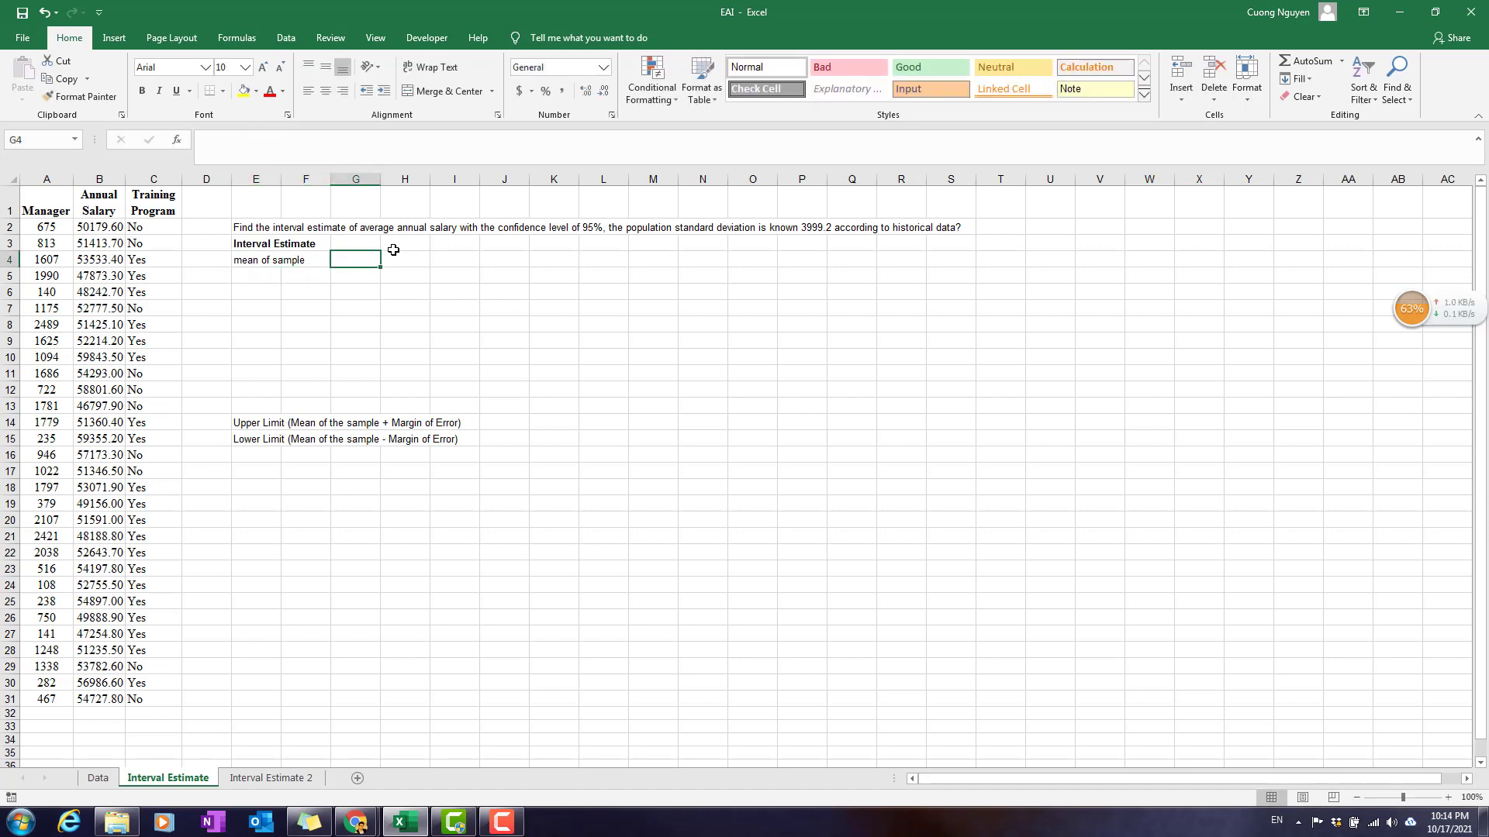
Step: Calculate the sample mean in cell G4 by averaging the annual salaries in B2:B31
text(=average)
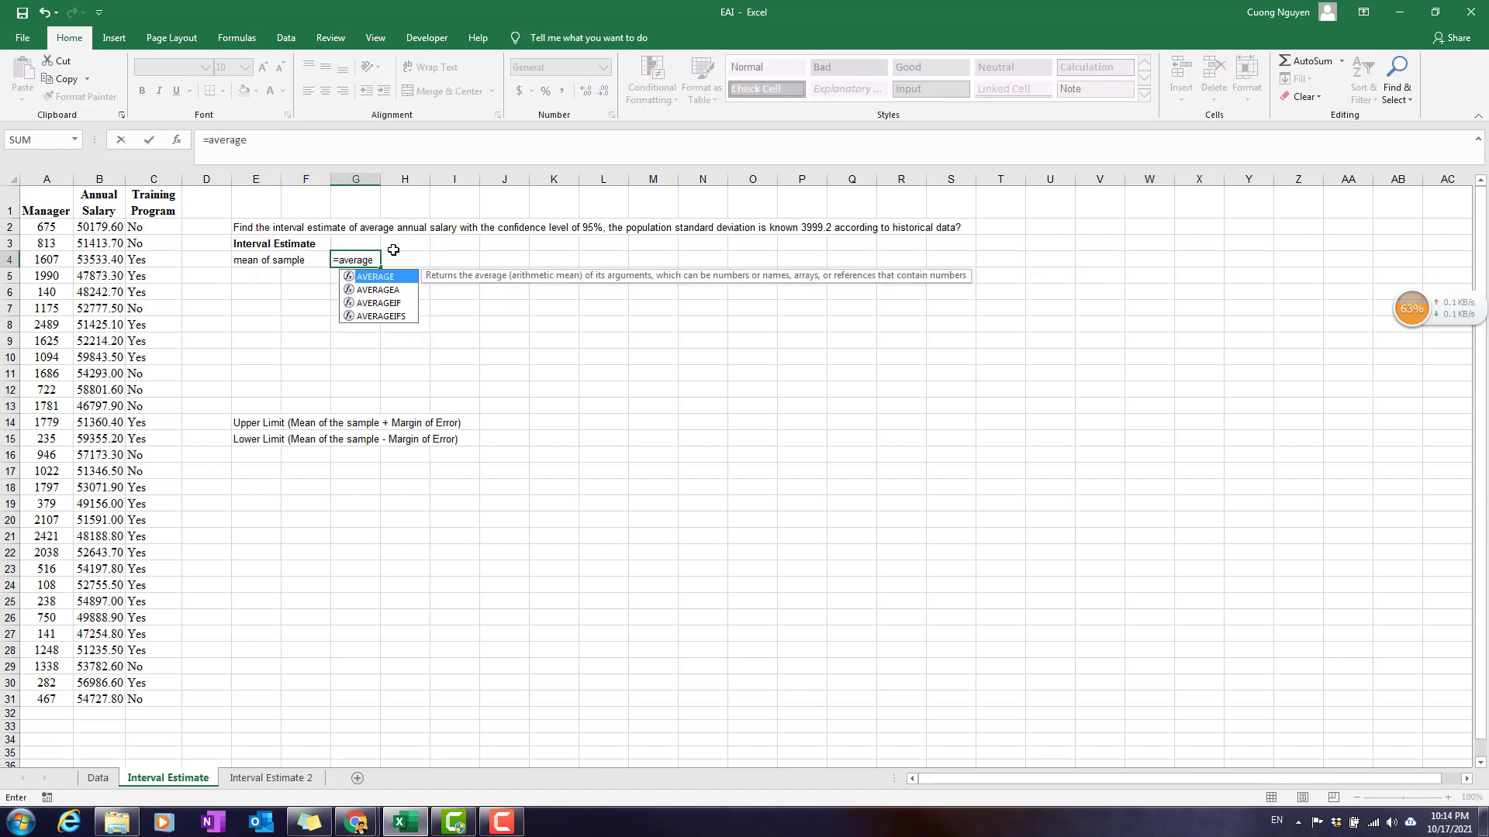
text(()
click(101, 231)
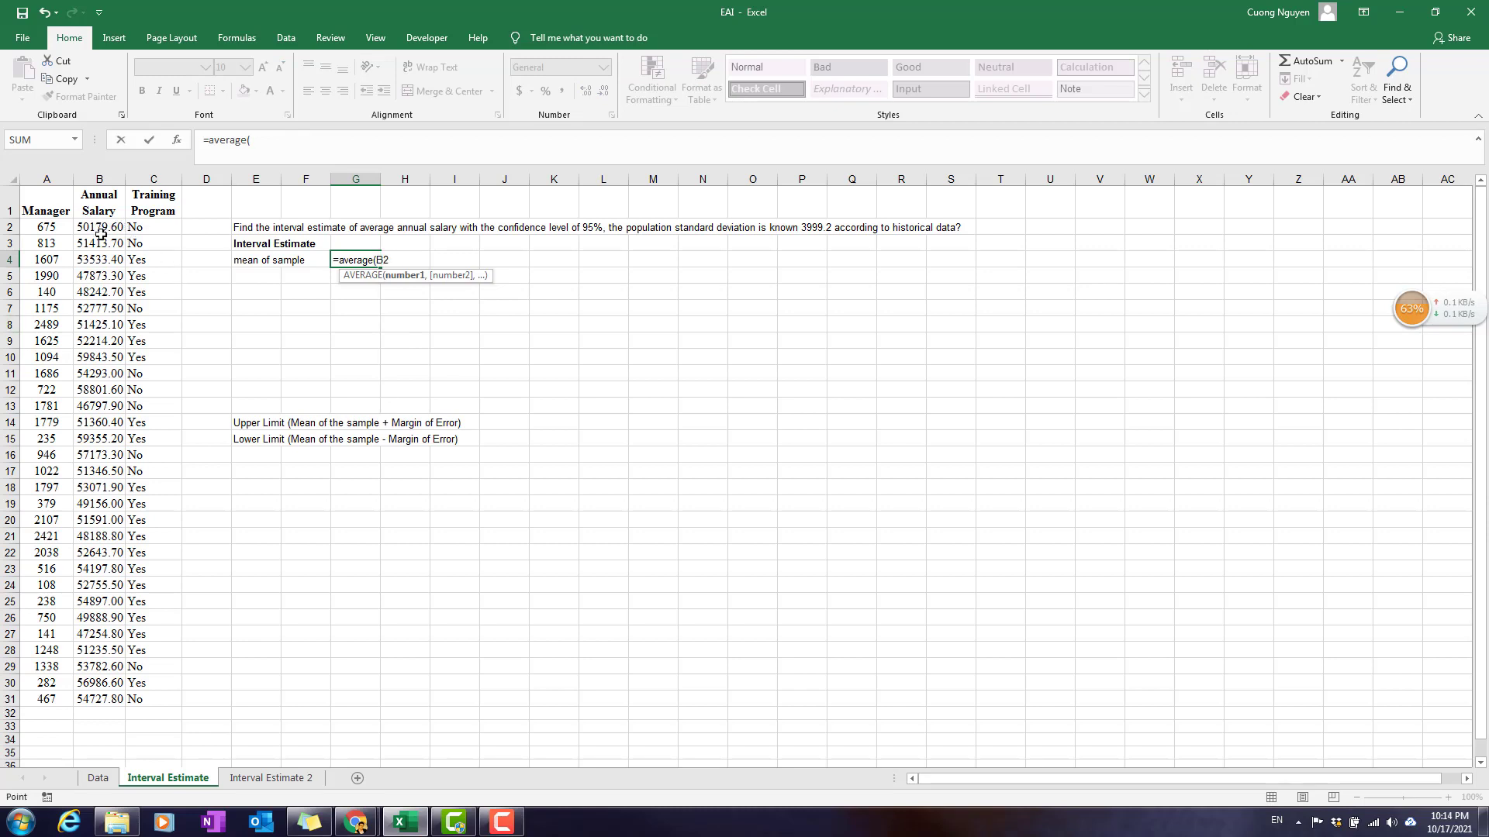
drag(101, 234, 99, 698)
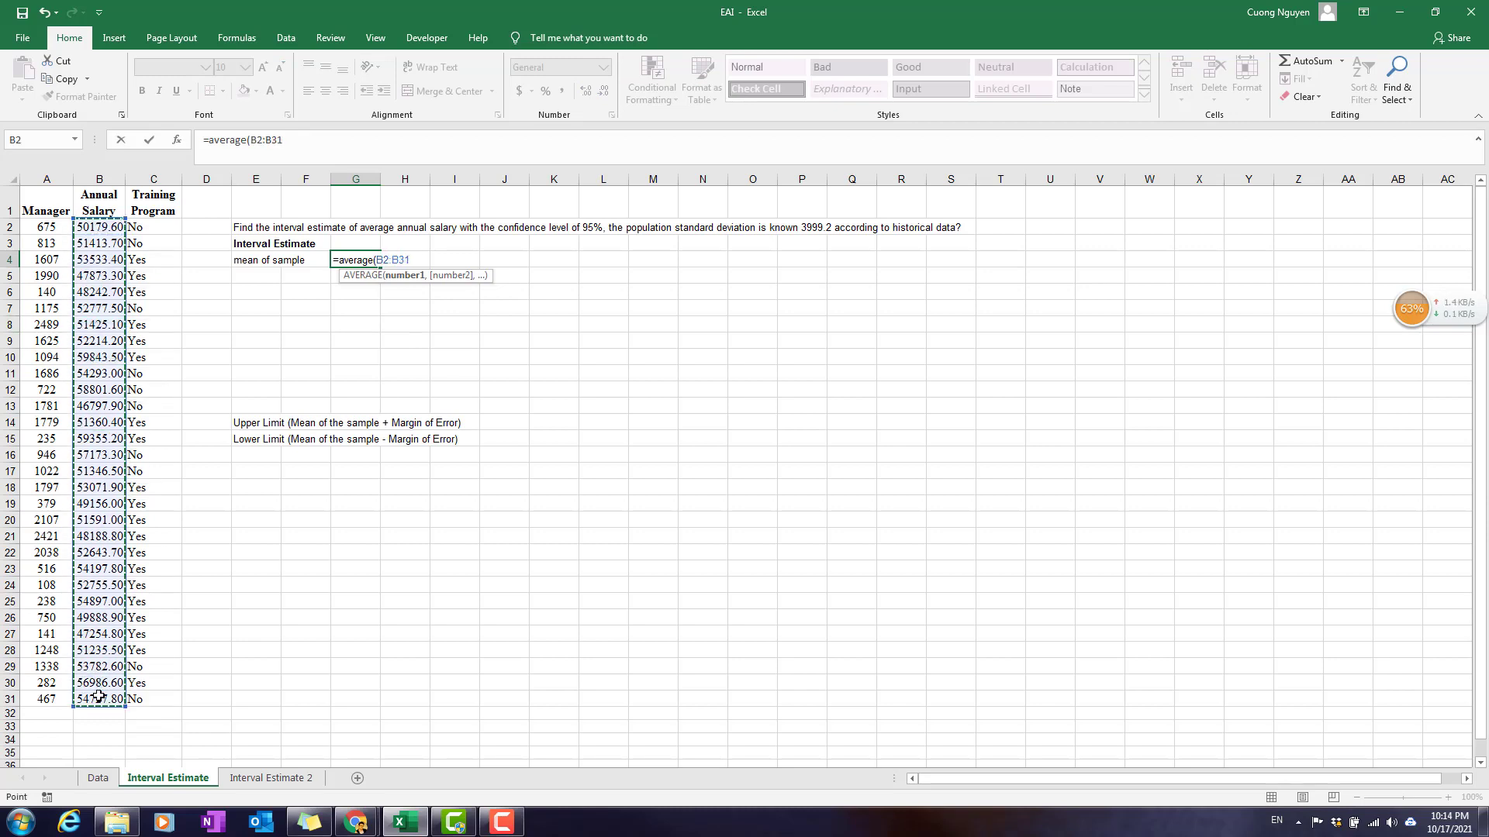
text())
key(Return)
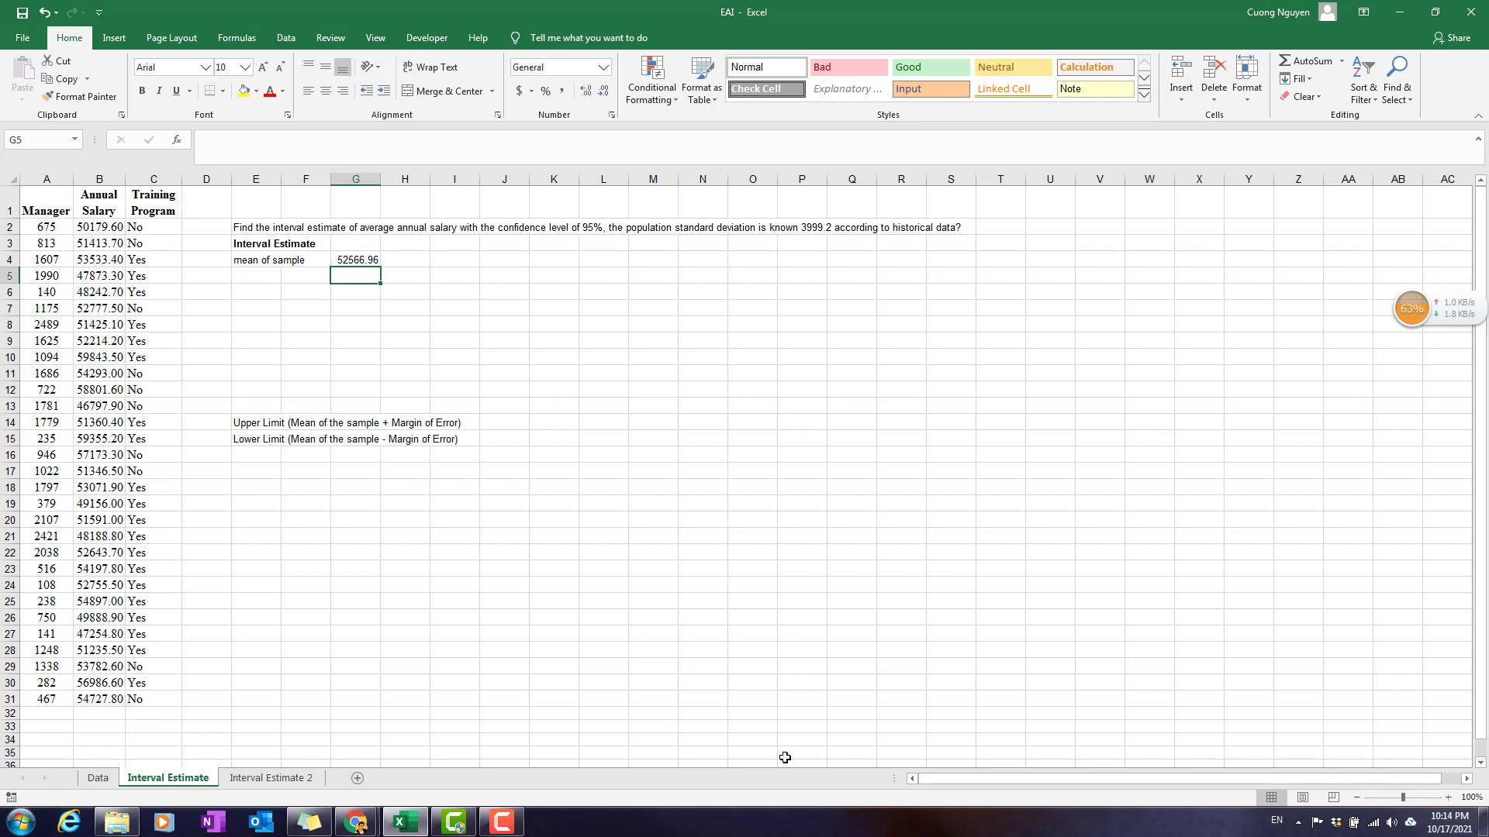
Step: Format the sample mean in G4 with a thousands separator and no decimals, and select cell E5
click(341, 262)
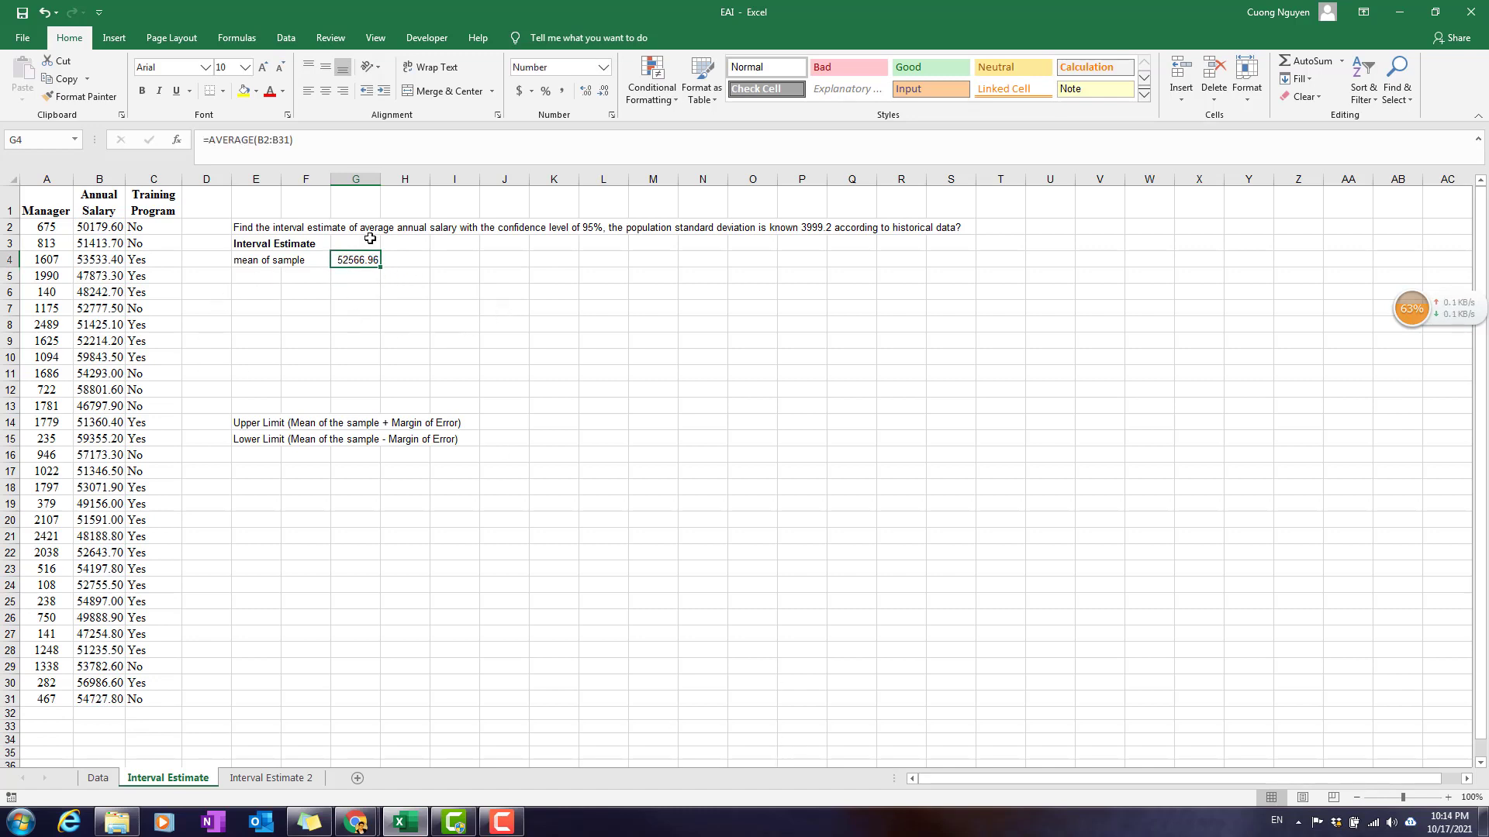
click(561, 91)
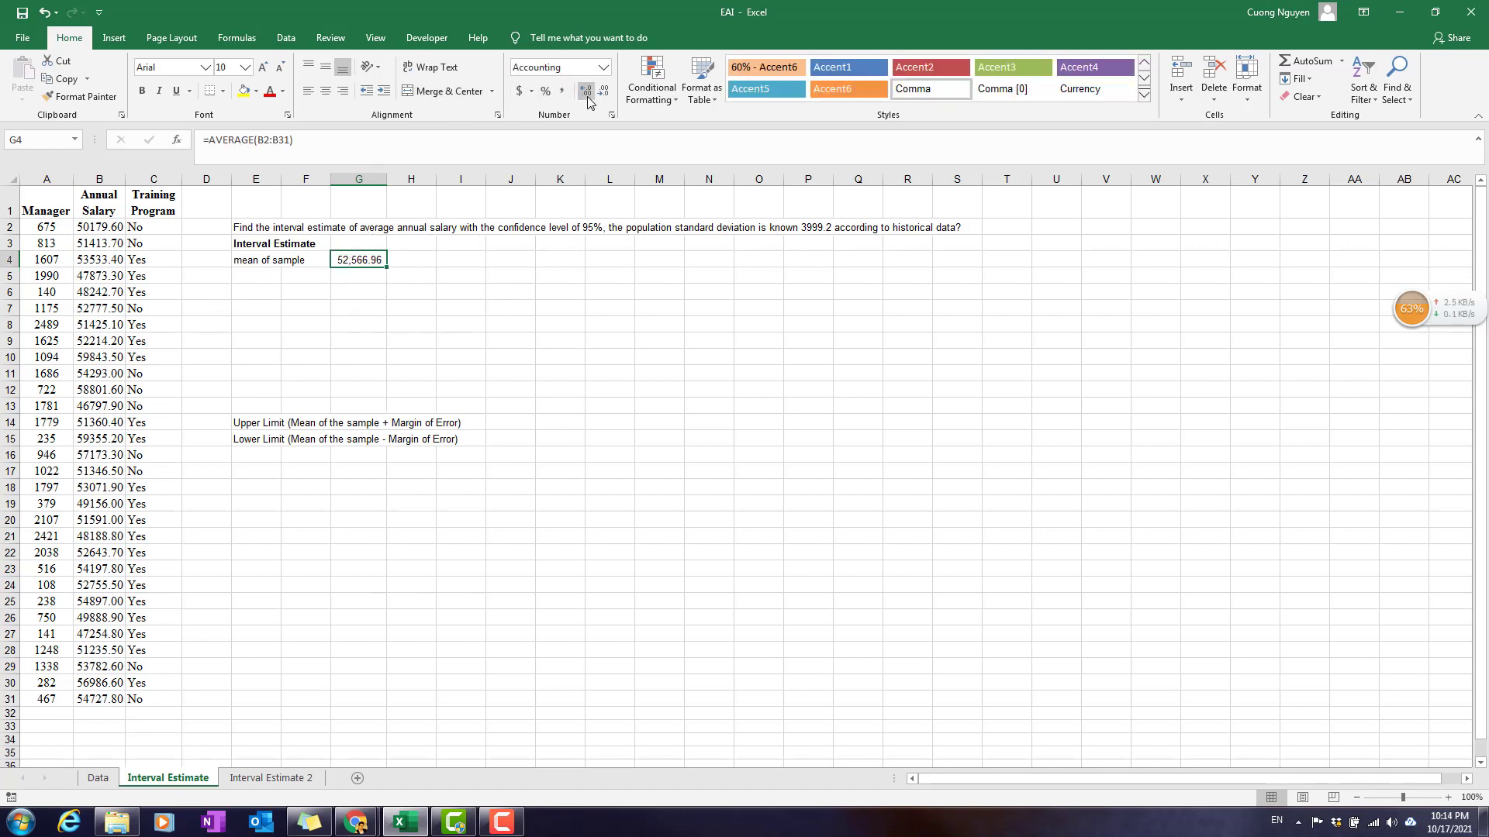
click(587, 96)
click(587, 96)
click(240, 277)
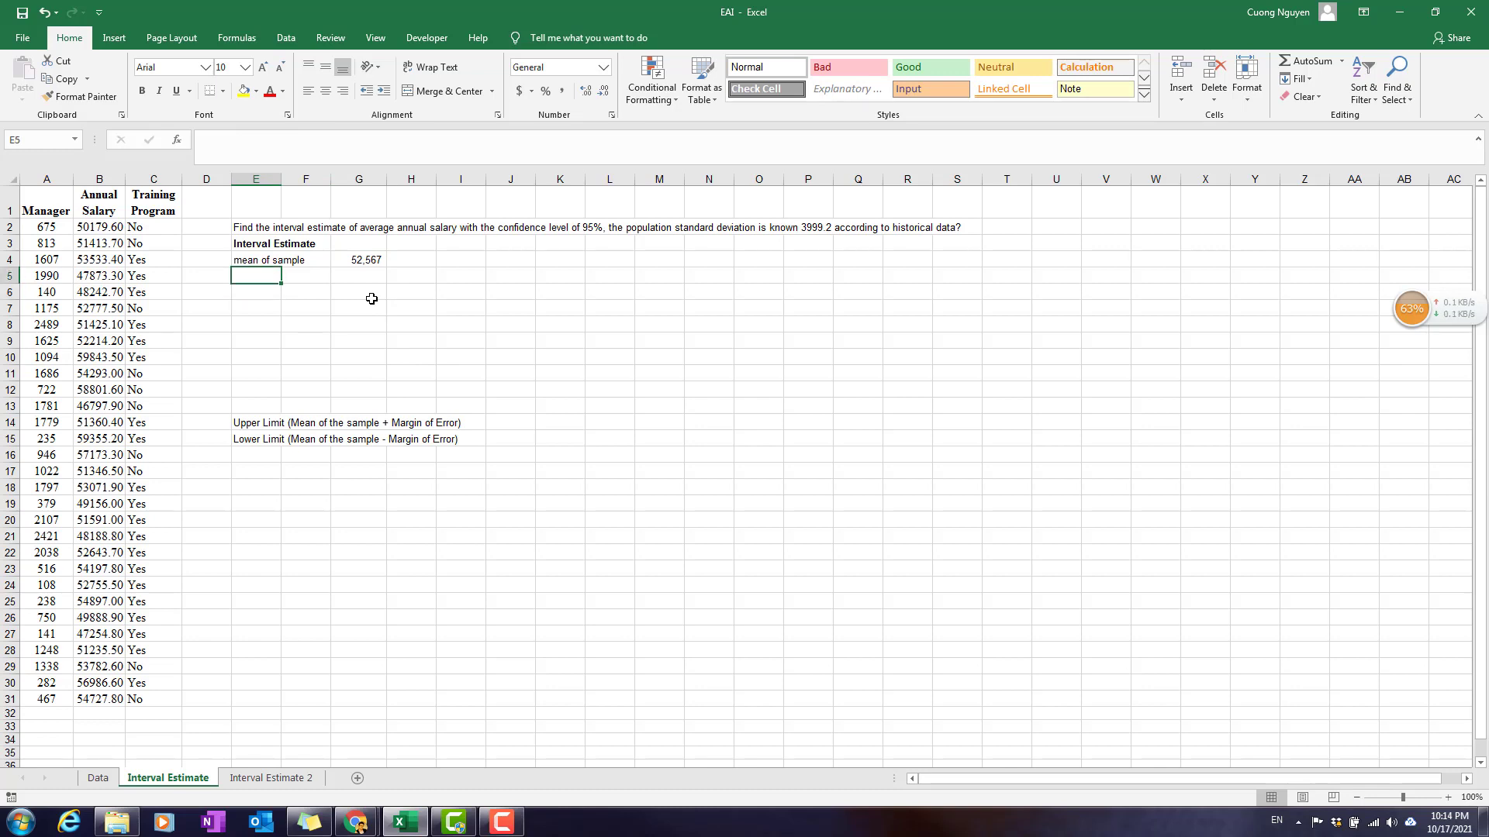
key(Down)
key(Down)
key(Down)
key(Right)
key(Right)
key(Left)
key(Left)
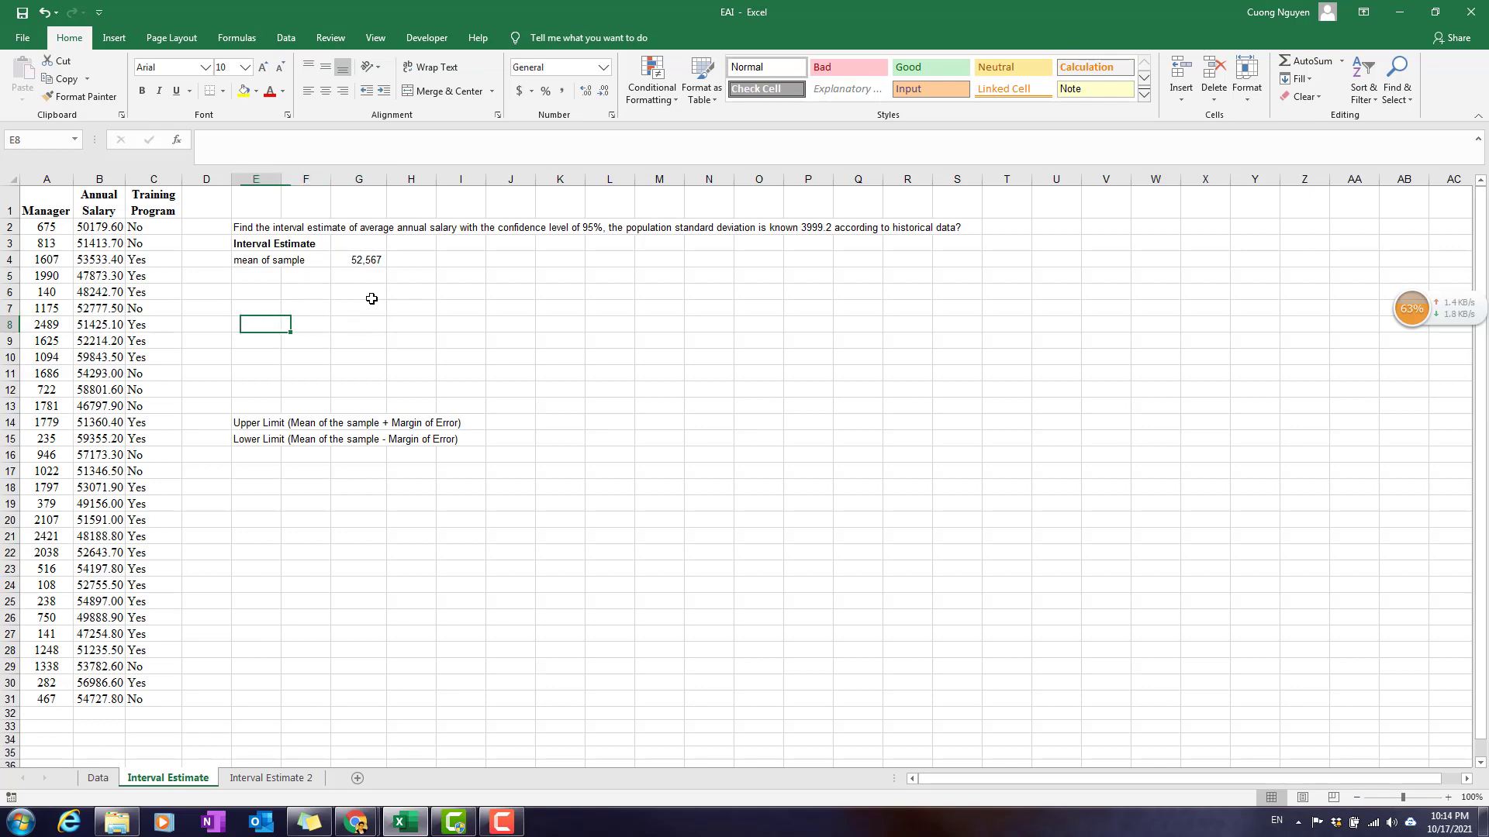
key(Up)
key(Up)
key(Up)
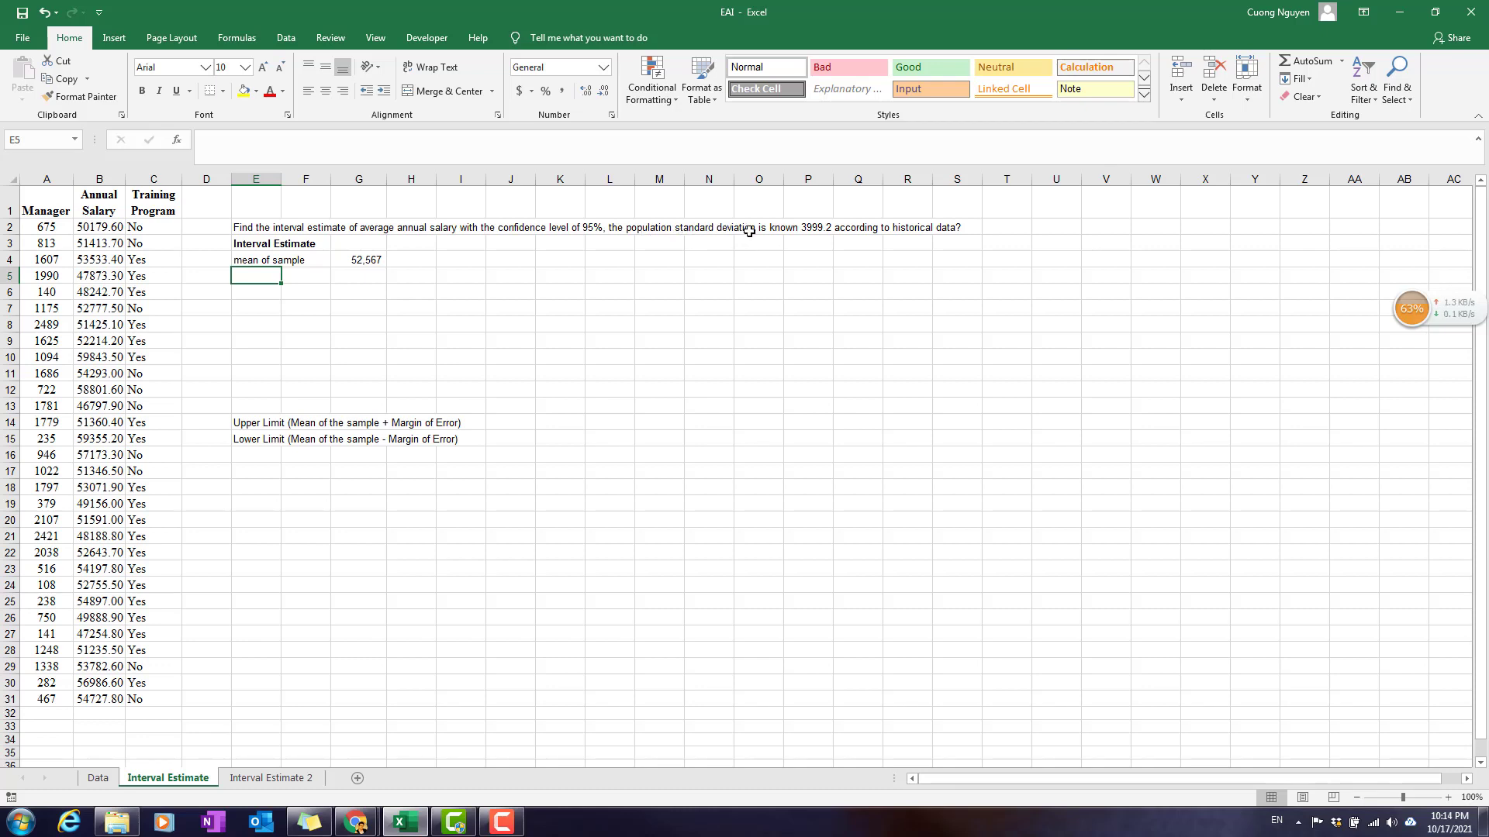
Step: Enter the label "STD of population" in cell E5 and make it bold and red
text(ST)
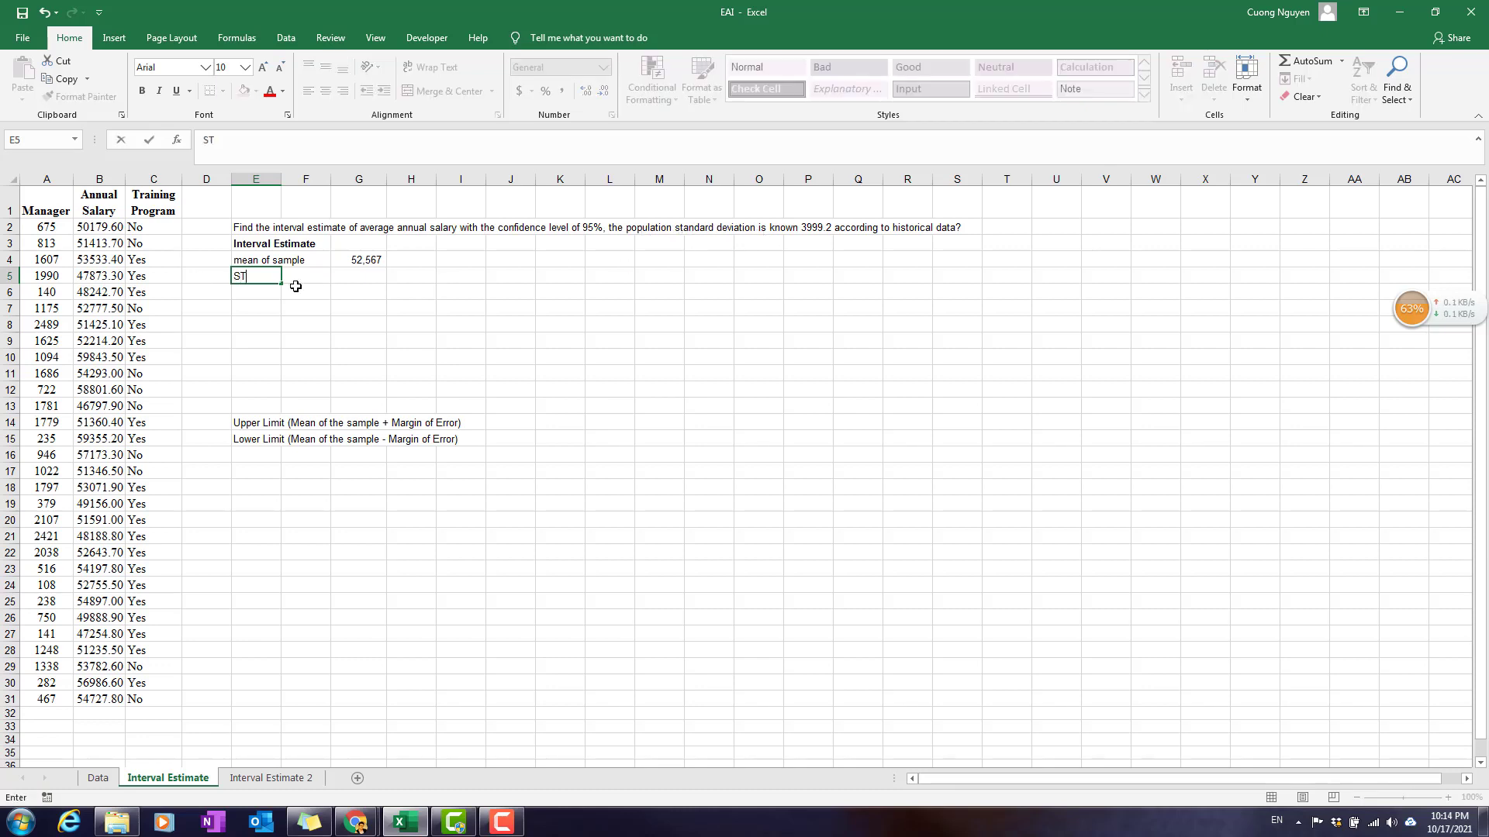
text(D of population)
key(ctrl+Return)
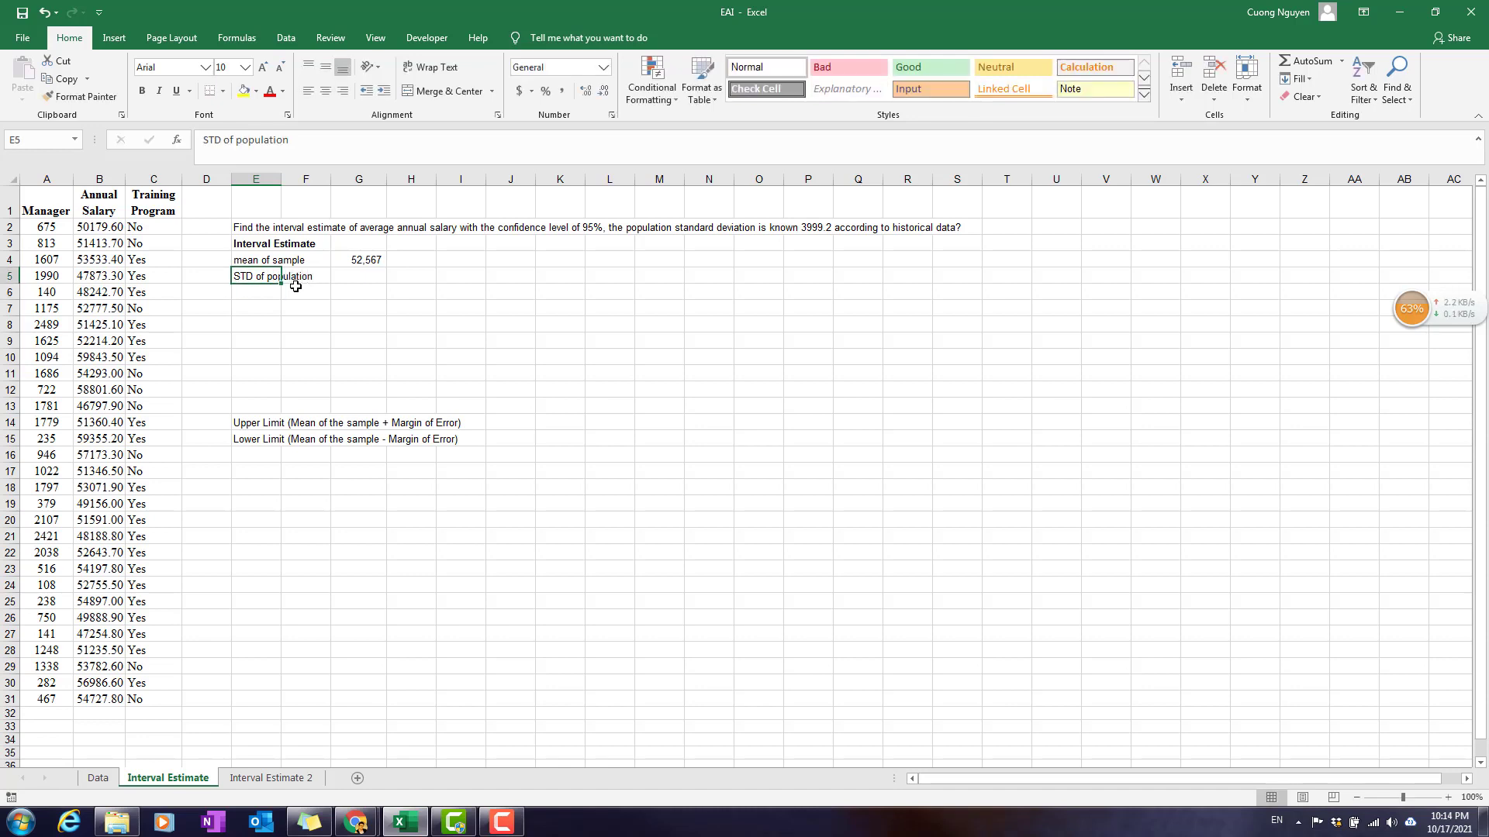
key(ctrl+b)
key(shift+Right)
key(shift+Right)
key(shift+Left)
key(shift+Left)
click(269, 91)
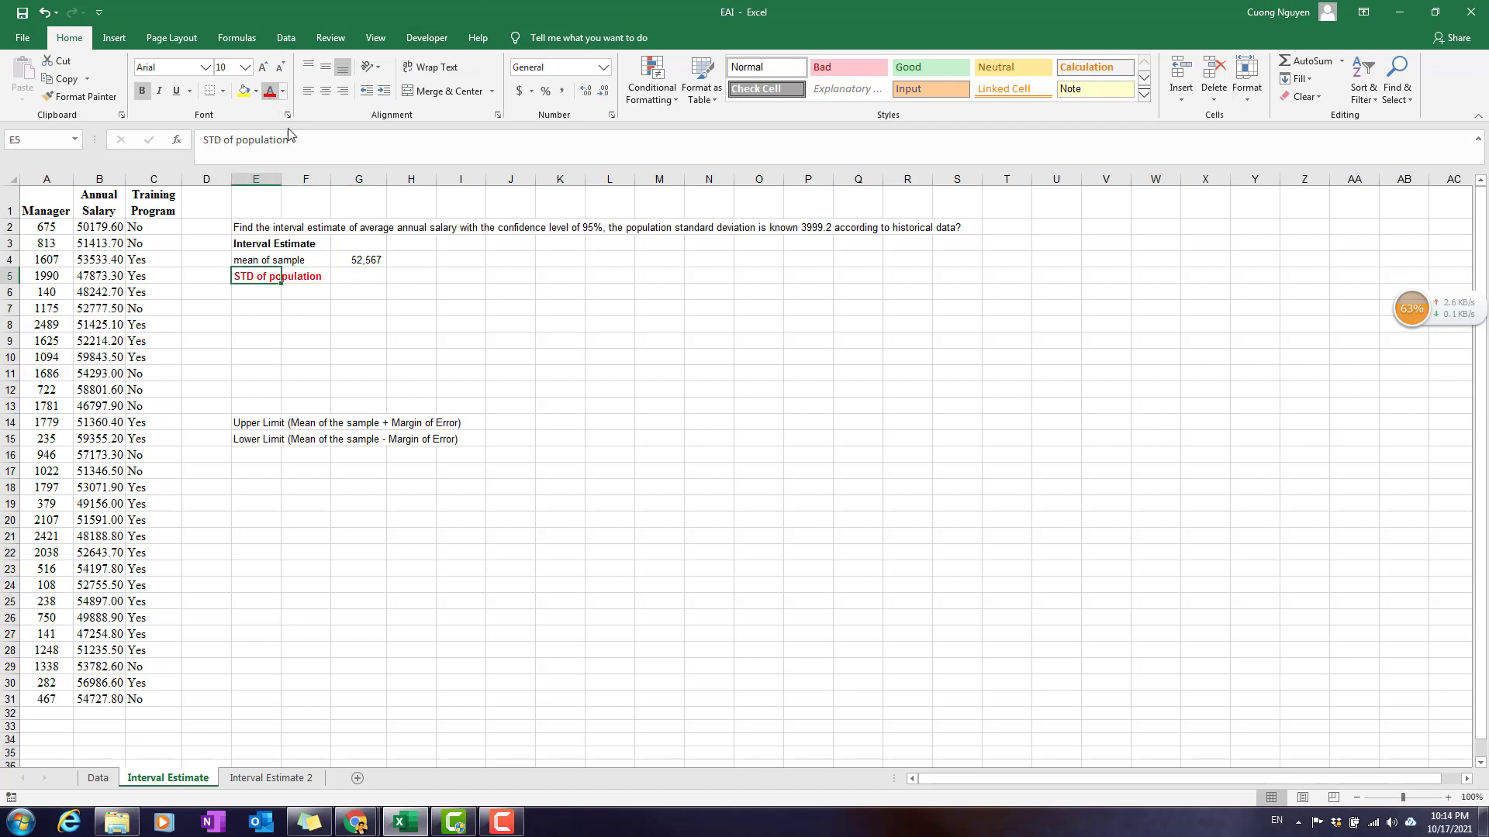
Step: Enter 3999.2 in cell G5 as the population standard deviation and check it against the Data sheet
click(456, 277)
click(429, 276)
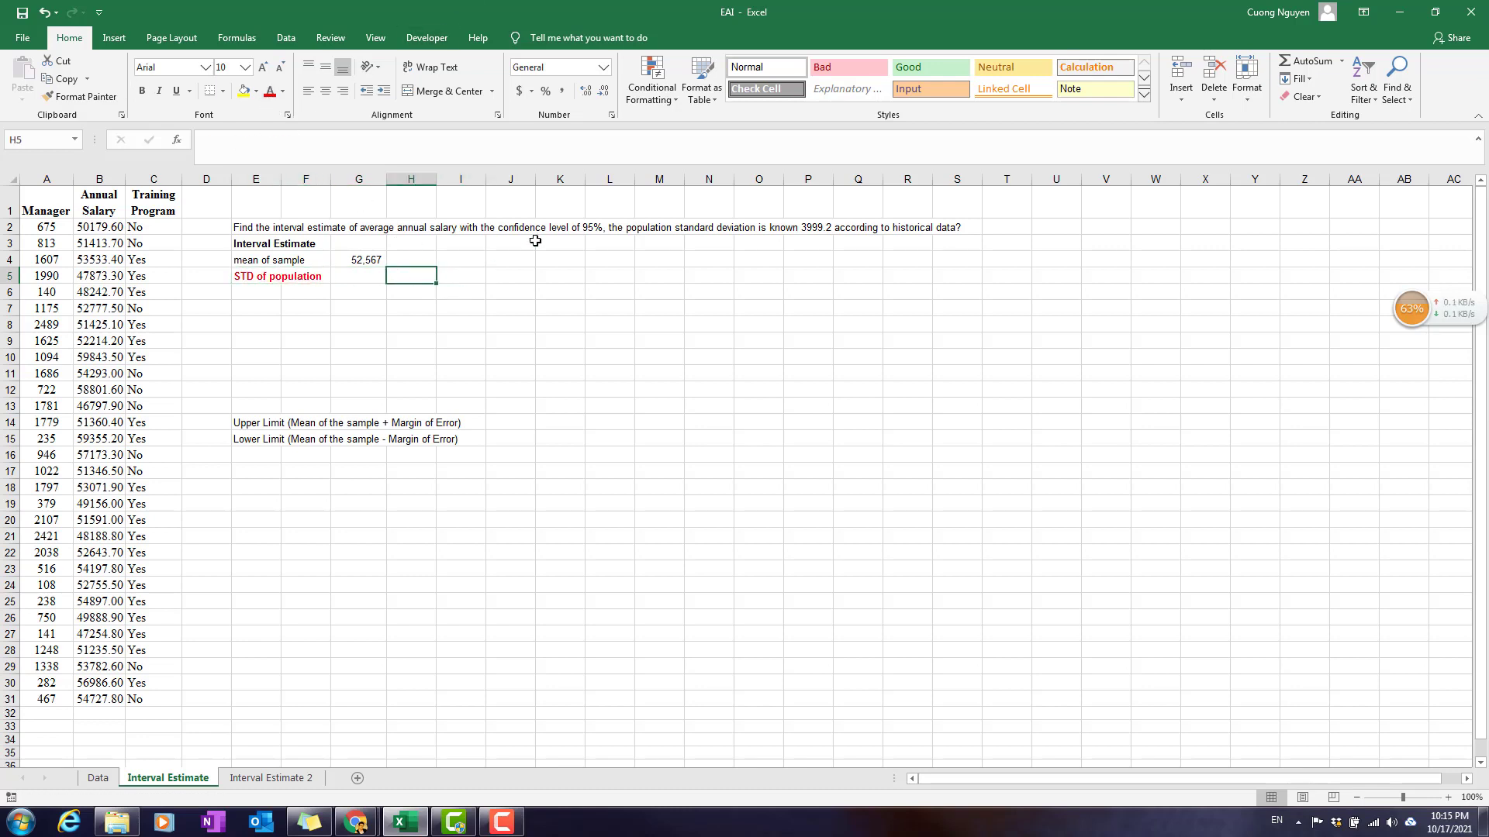
key(Left)
text(399)
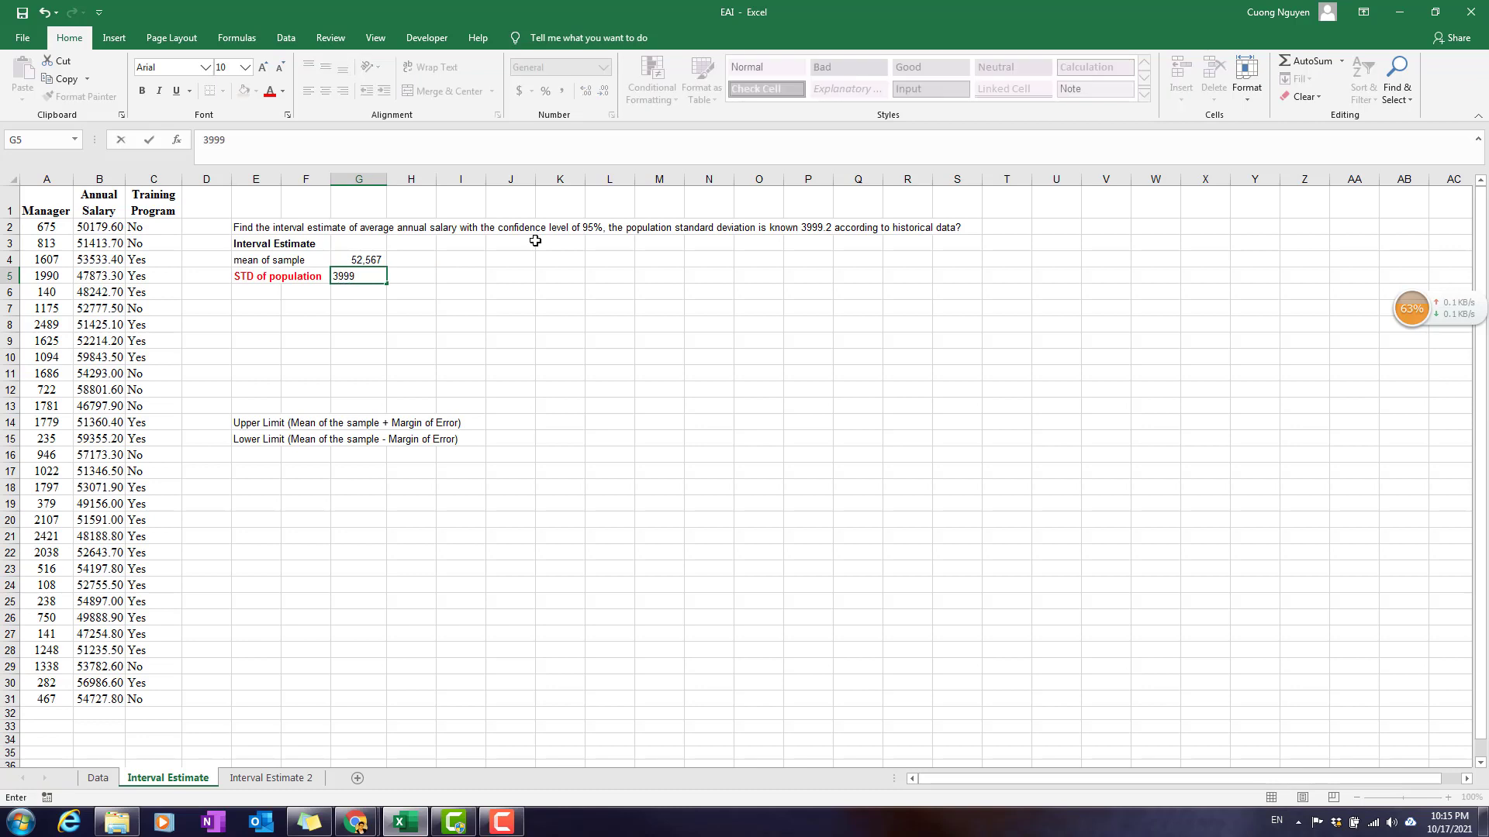
text(9.2)
key(Tab)
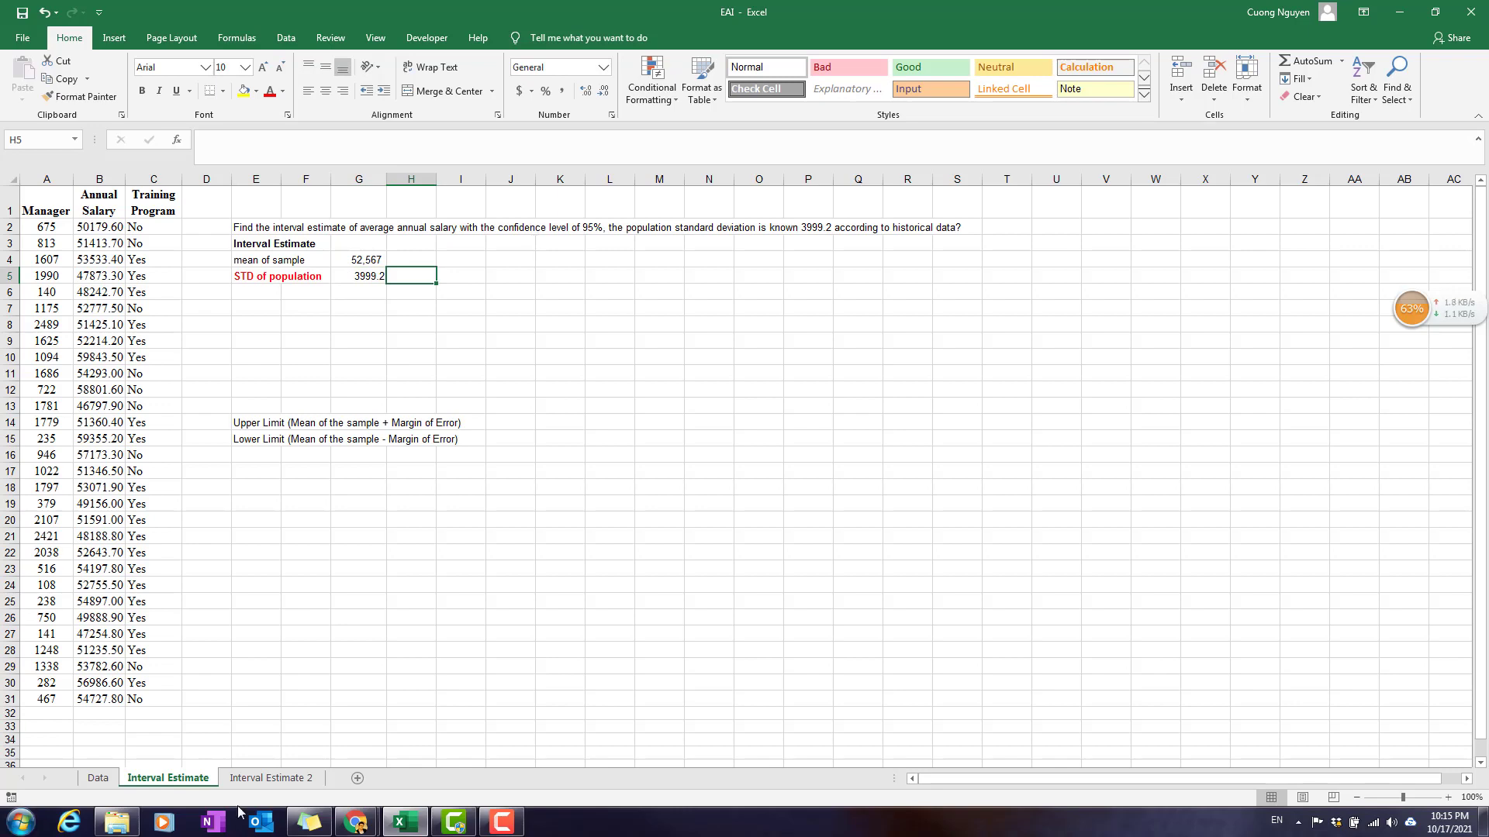
click(98, 777)
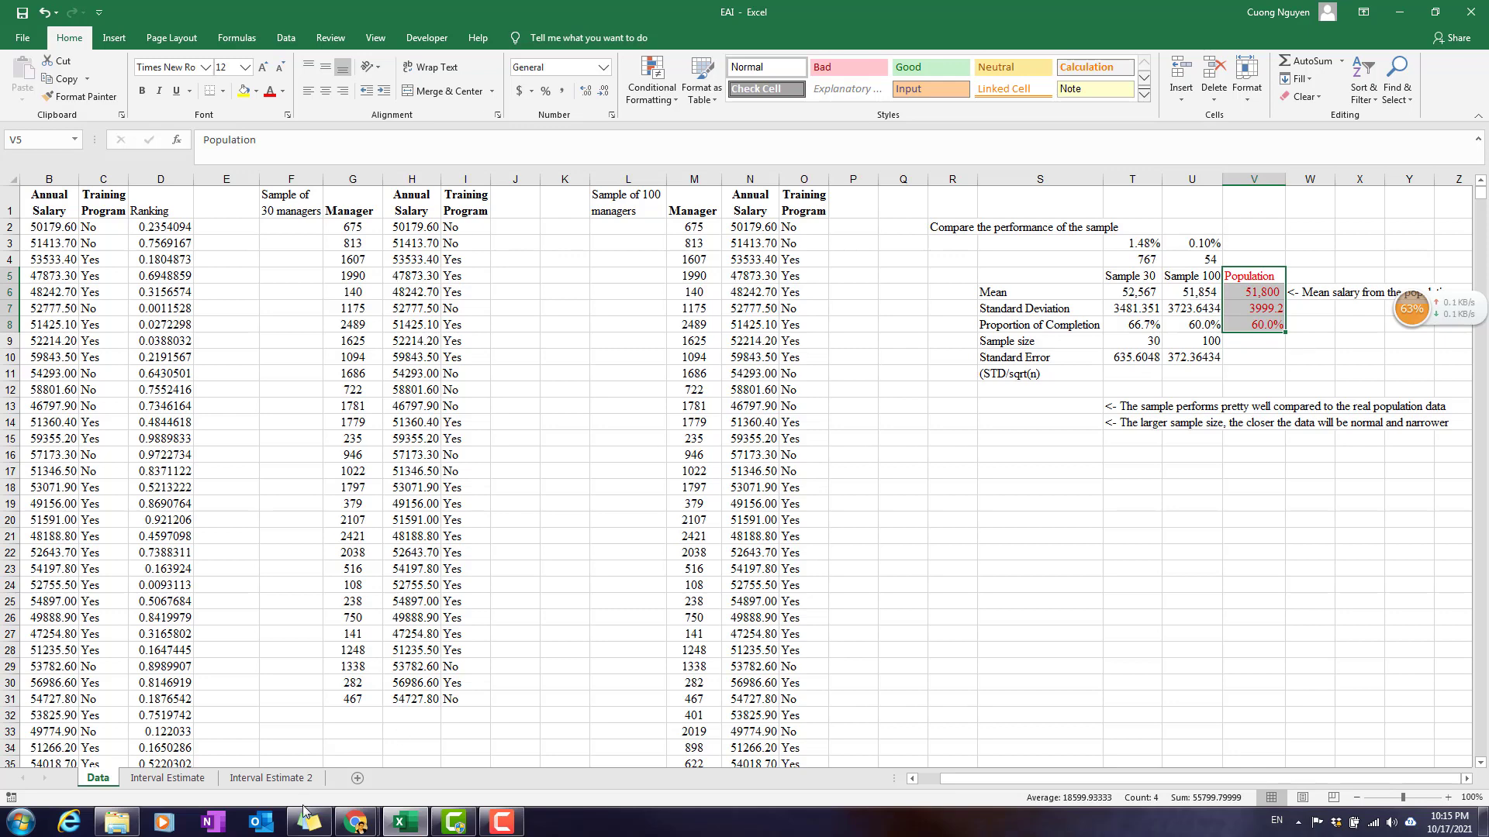
click(168, 777)
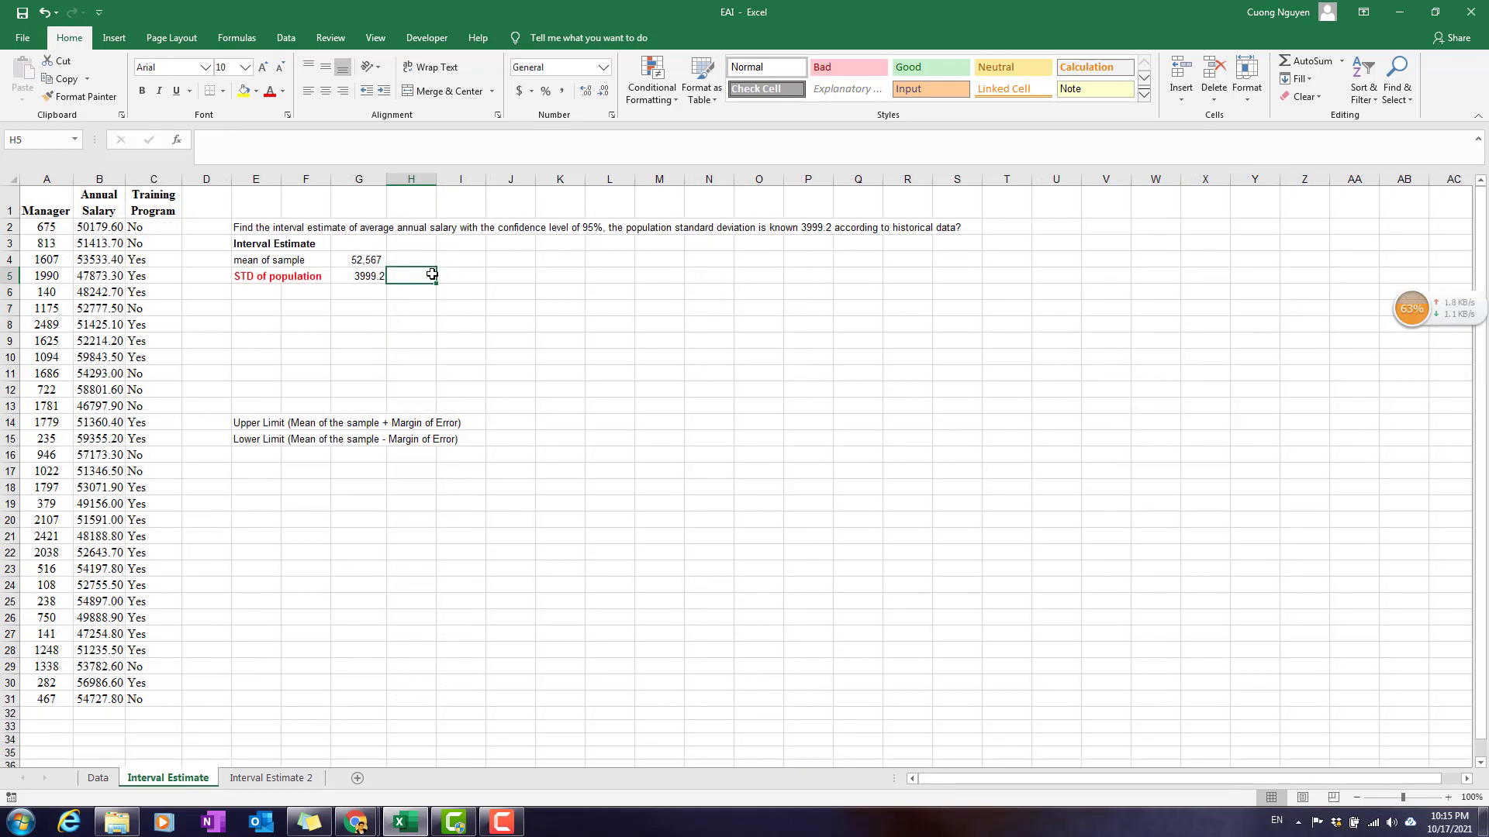
Step: Add the note "<- Known the population STD" in cell H5 and color its text red
text(<- Known)
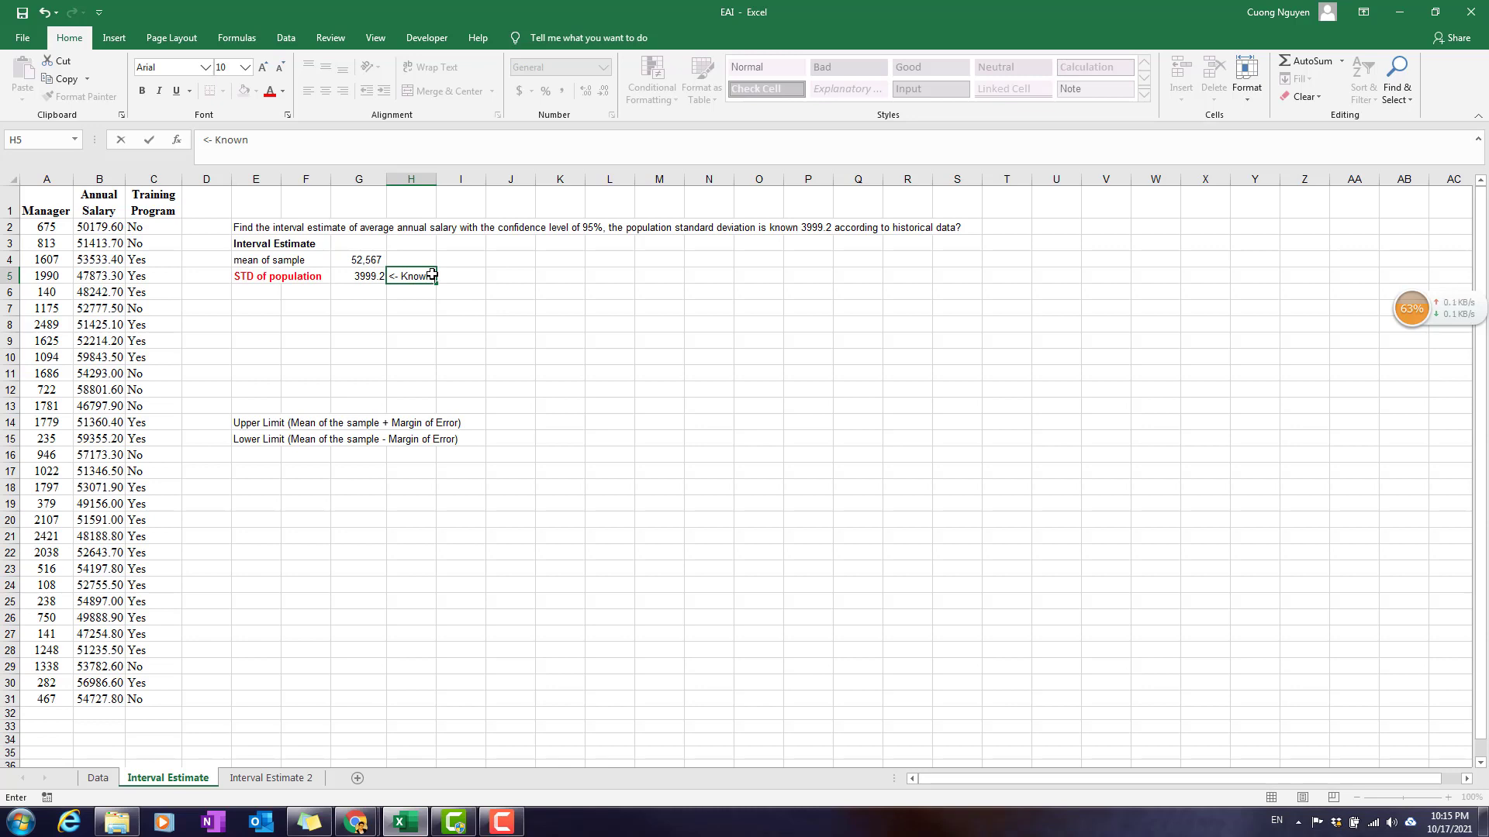
text( the population STD)
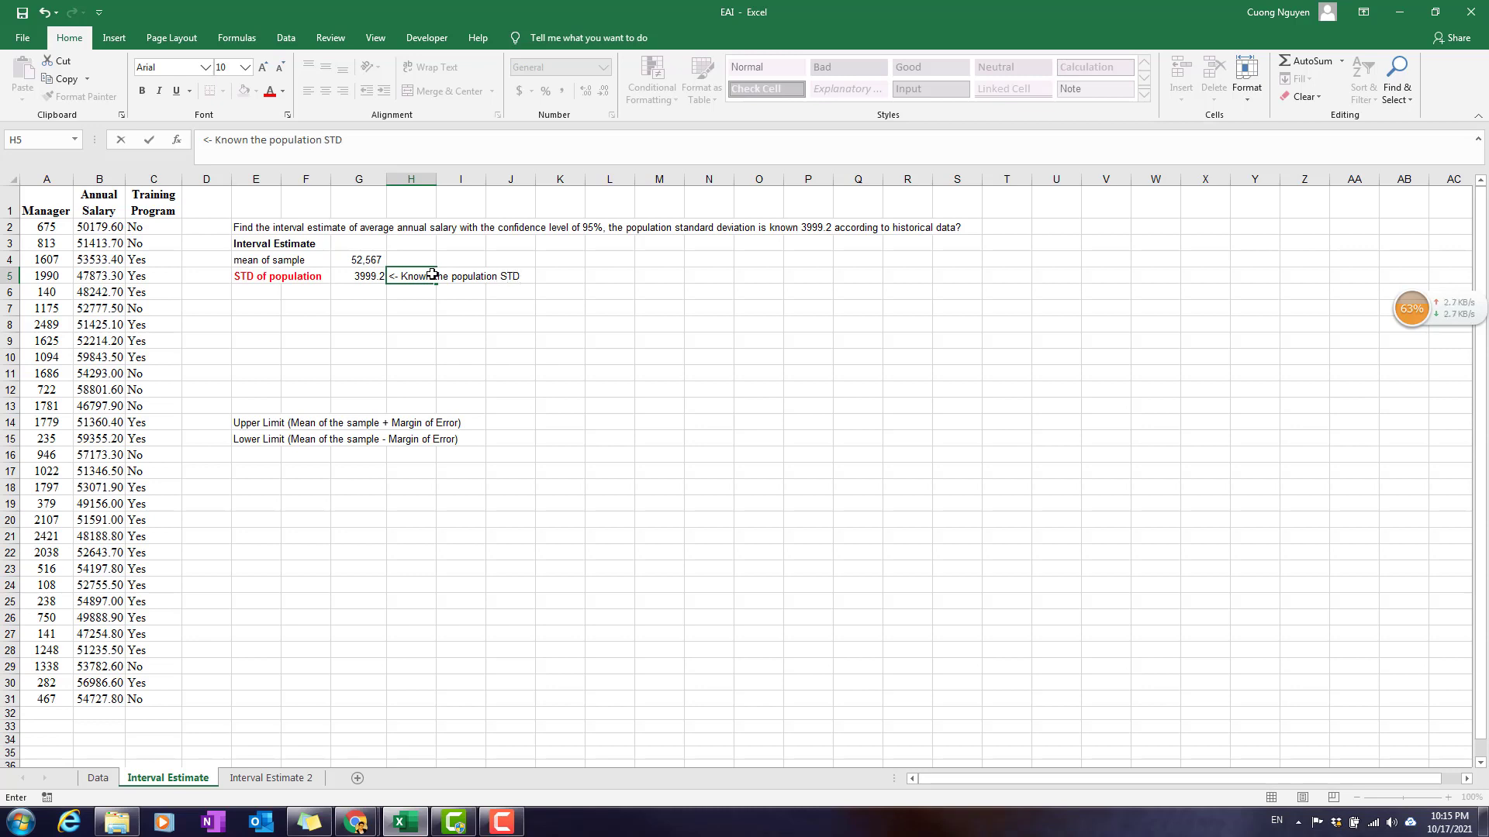
key(Return)
click(431, 276)
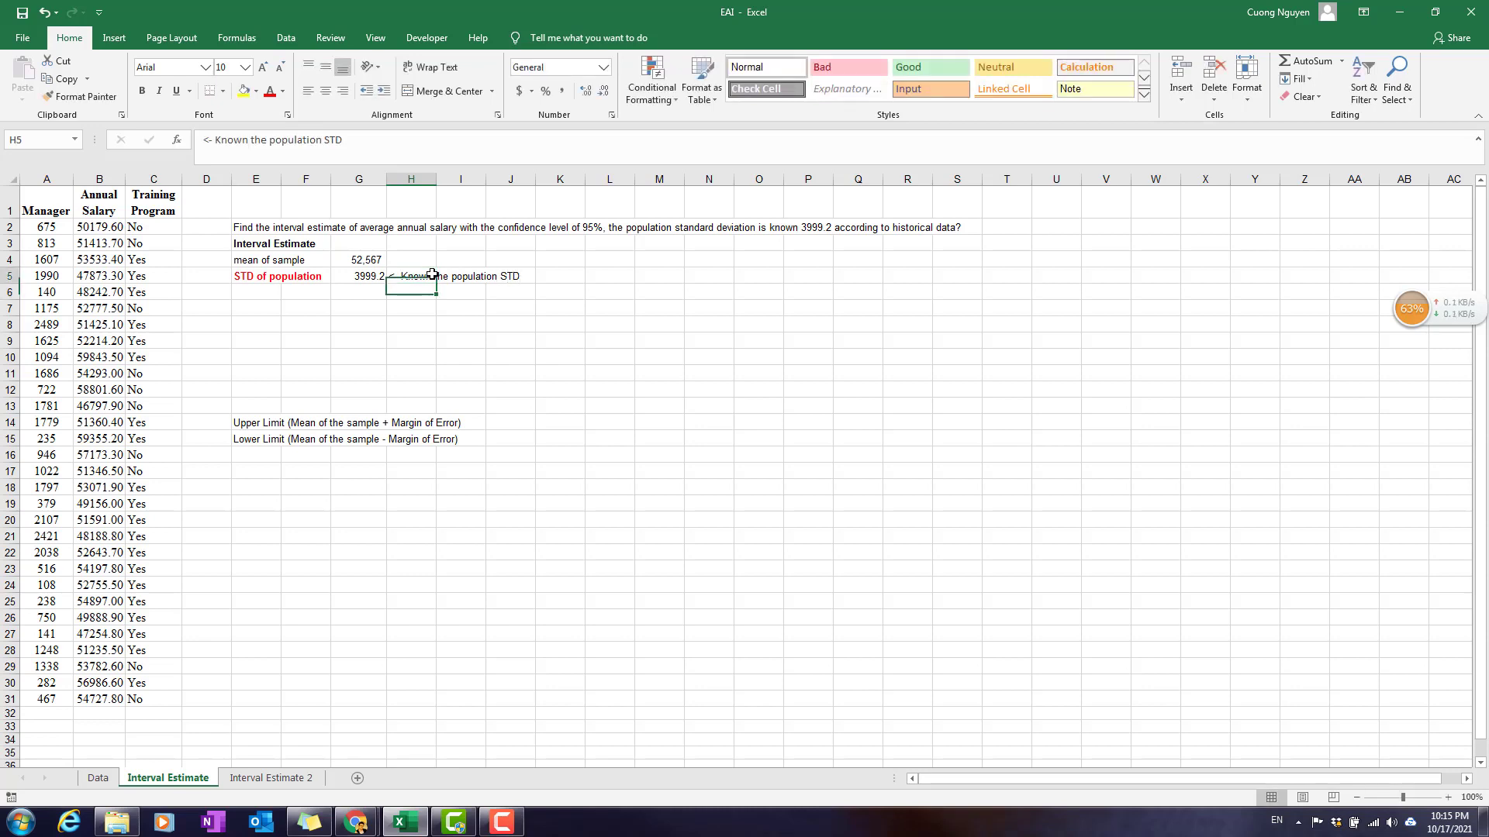
click(269, 91)
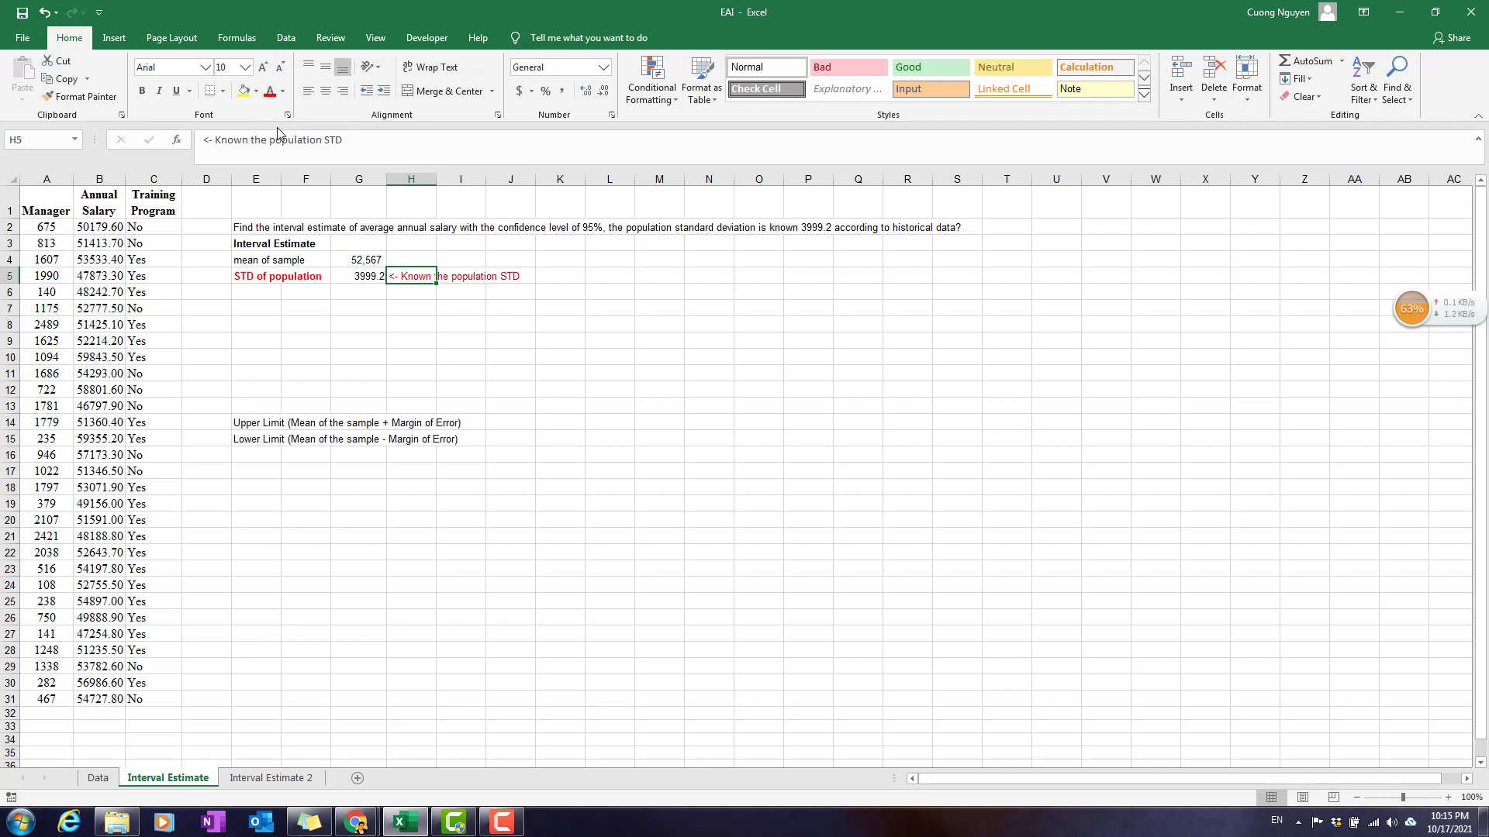
Step: Enter the note "<- Normal Distribution <- NORM.CONFIDENCE()" in cell L5
click(506, 308)
click(610, 280)
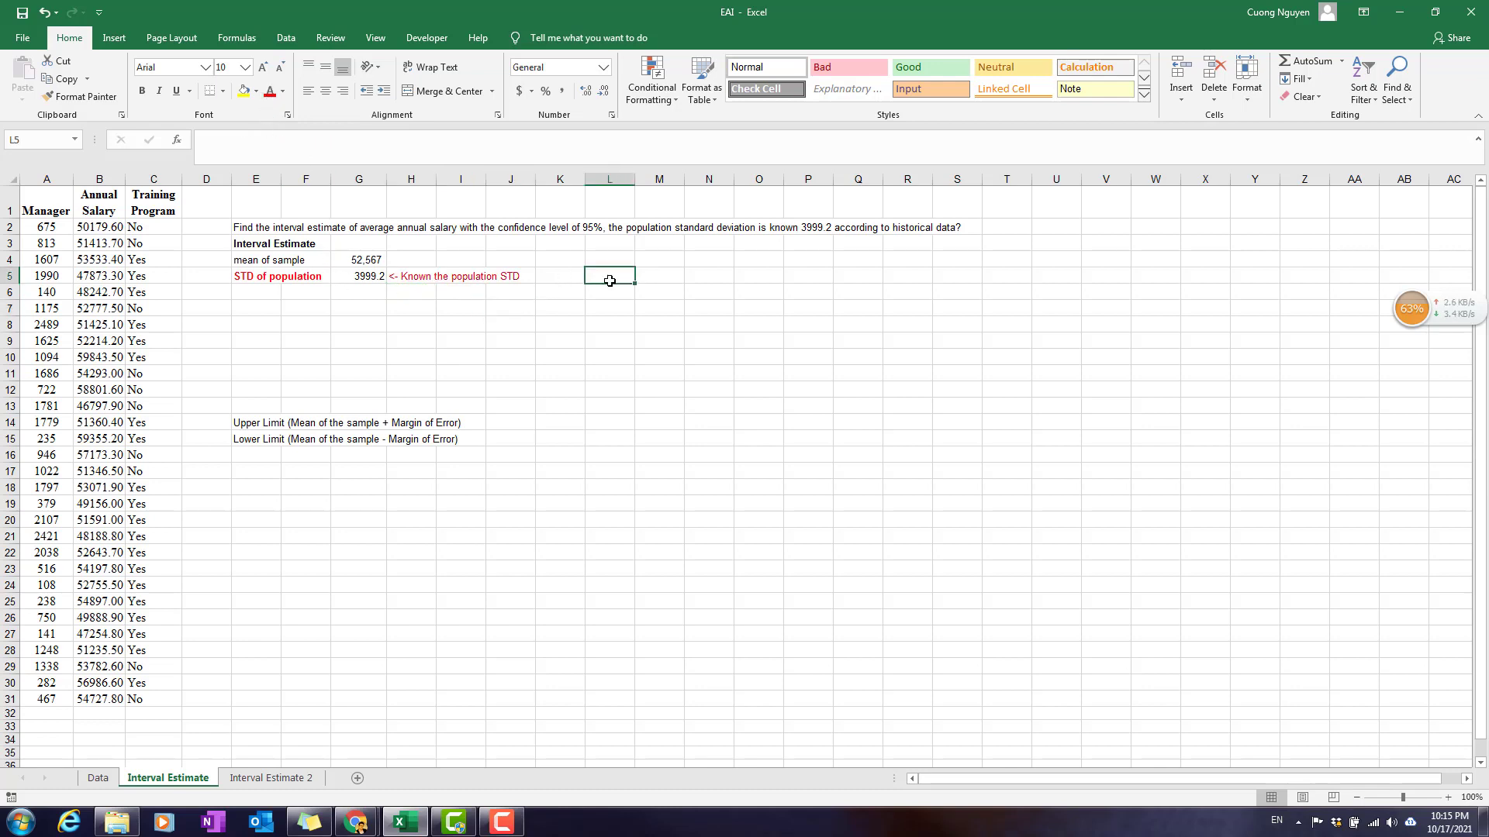
text(<)
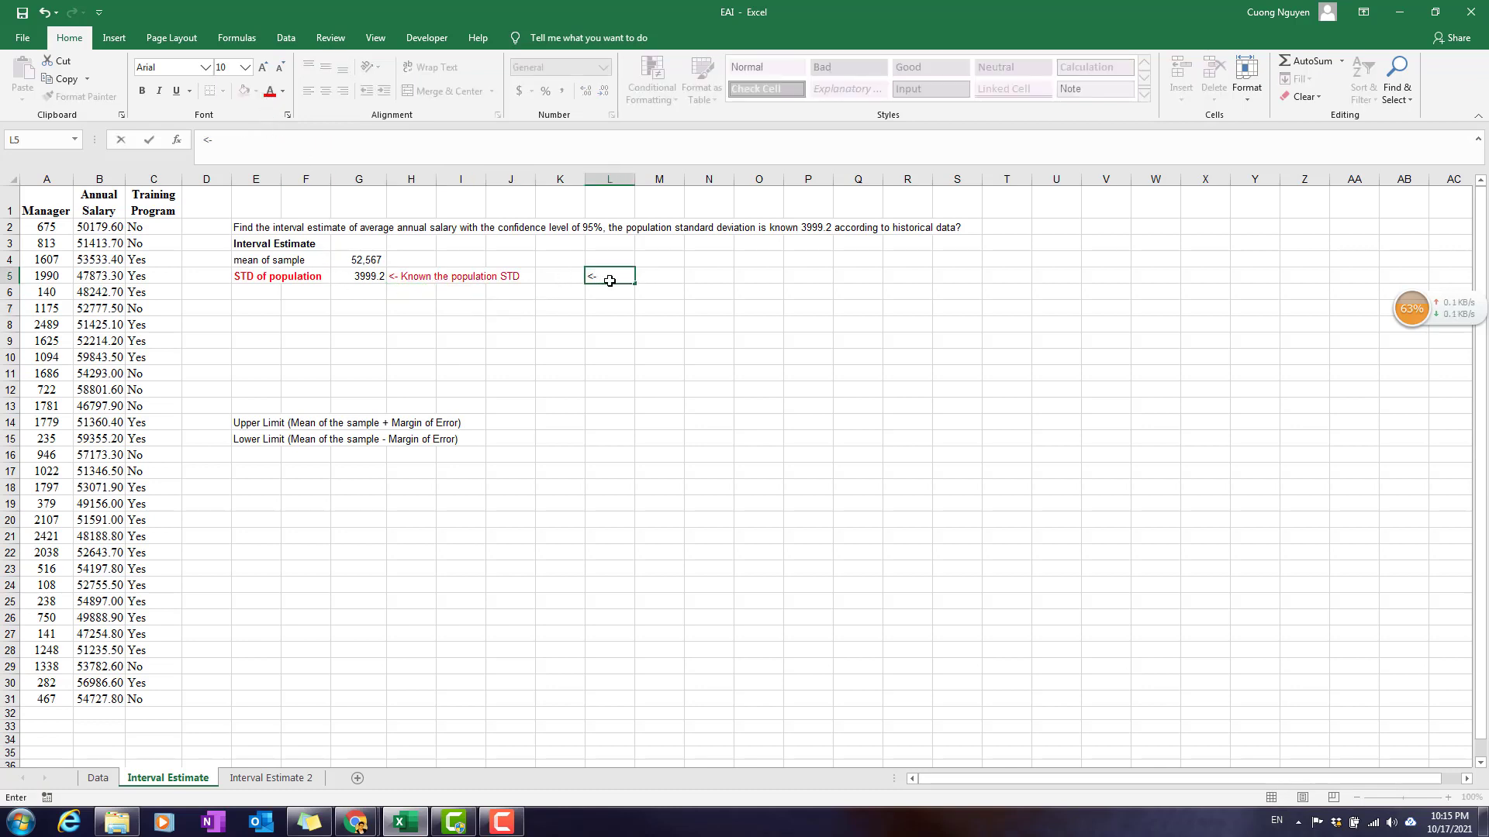
text(- Normal Di)
text(stribution <- NOR)
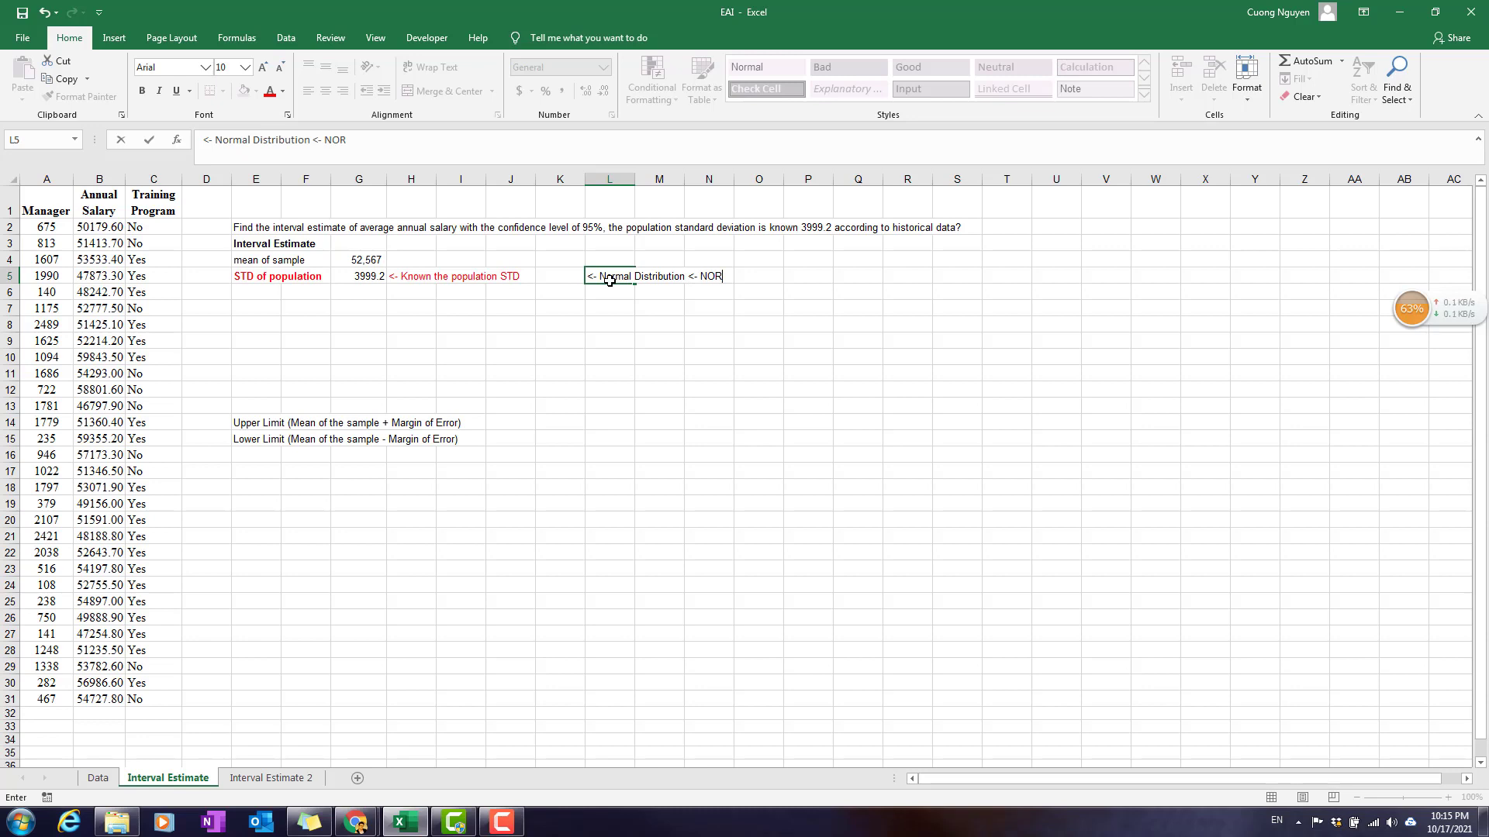
text(M.CONFIDENCE()
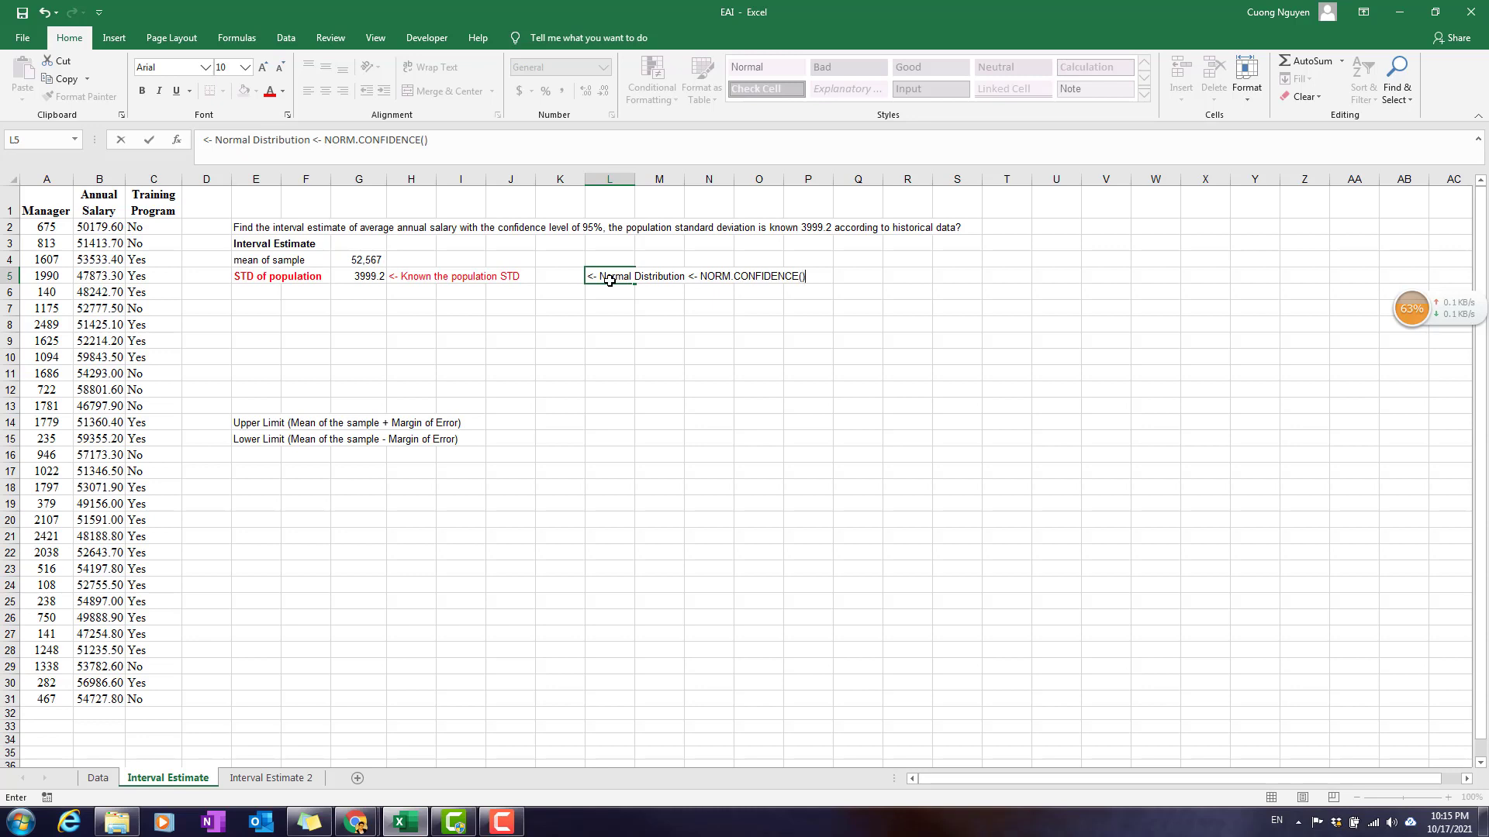
key(Return)
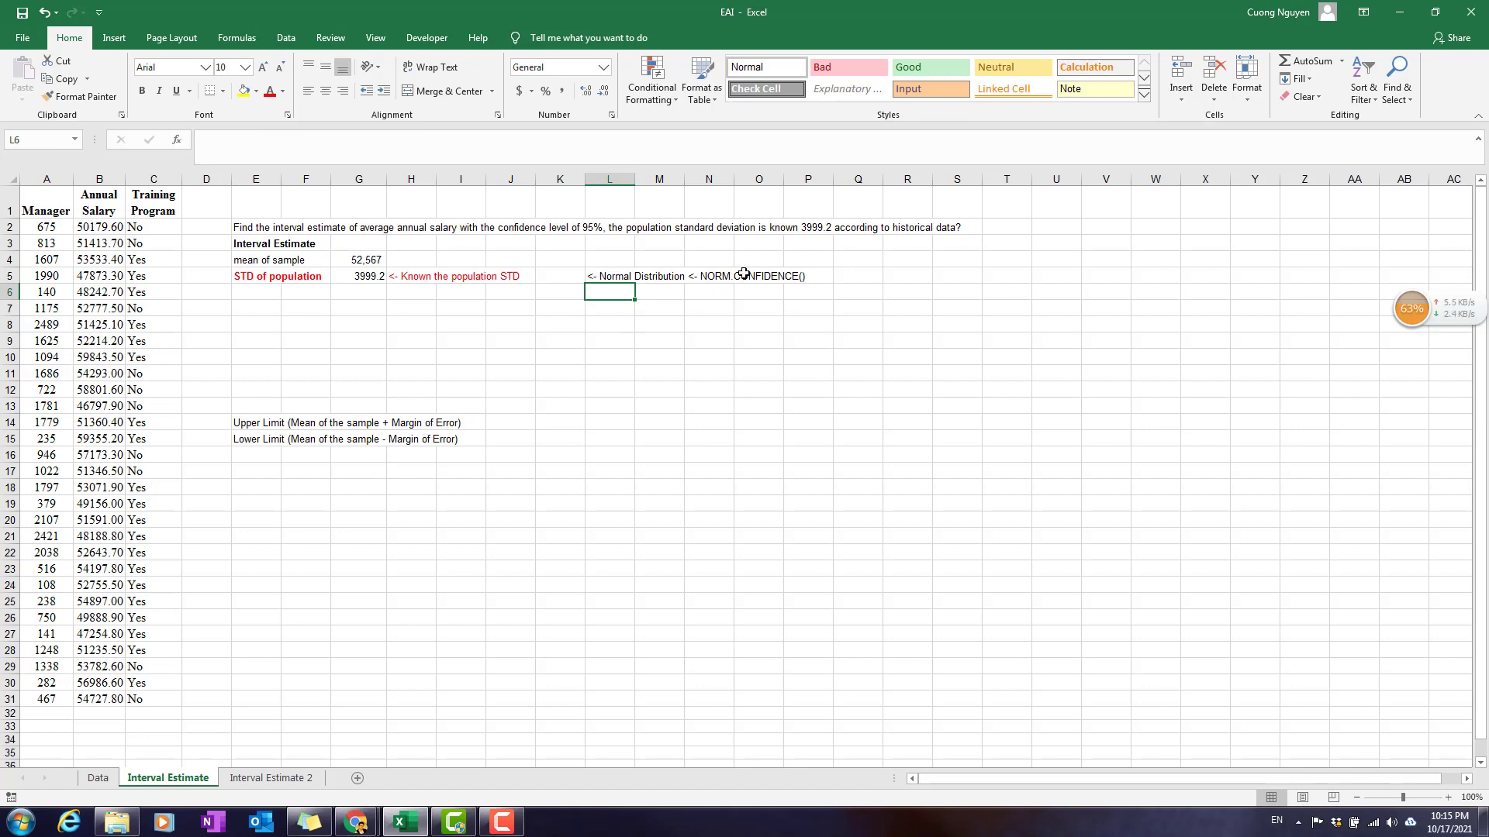
Step: Enter the label "Margin of Error" in cell K11 and select cell M11 for its value
click(275, 290)
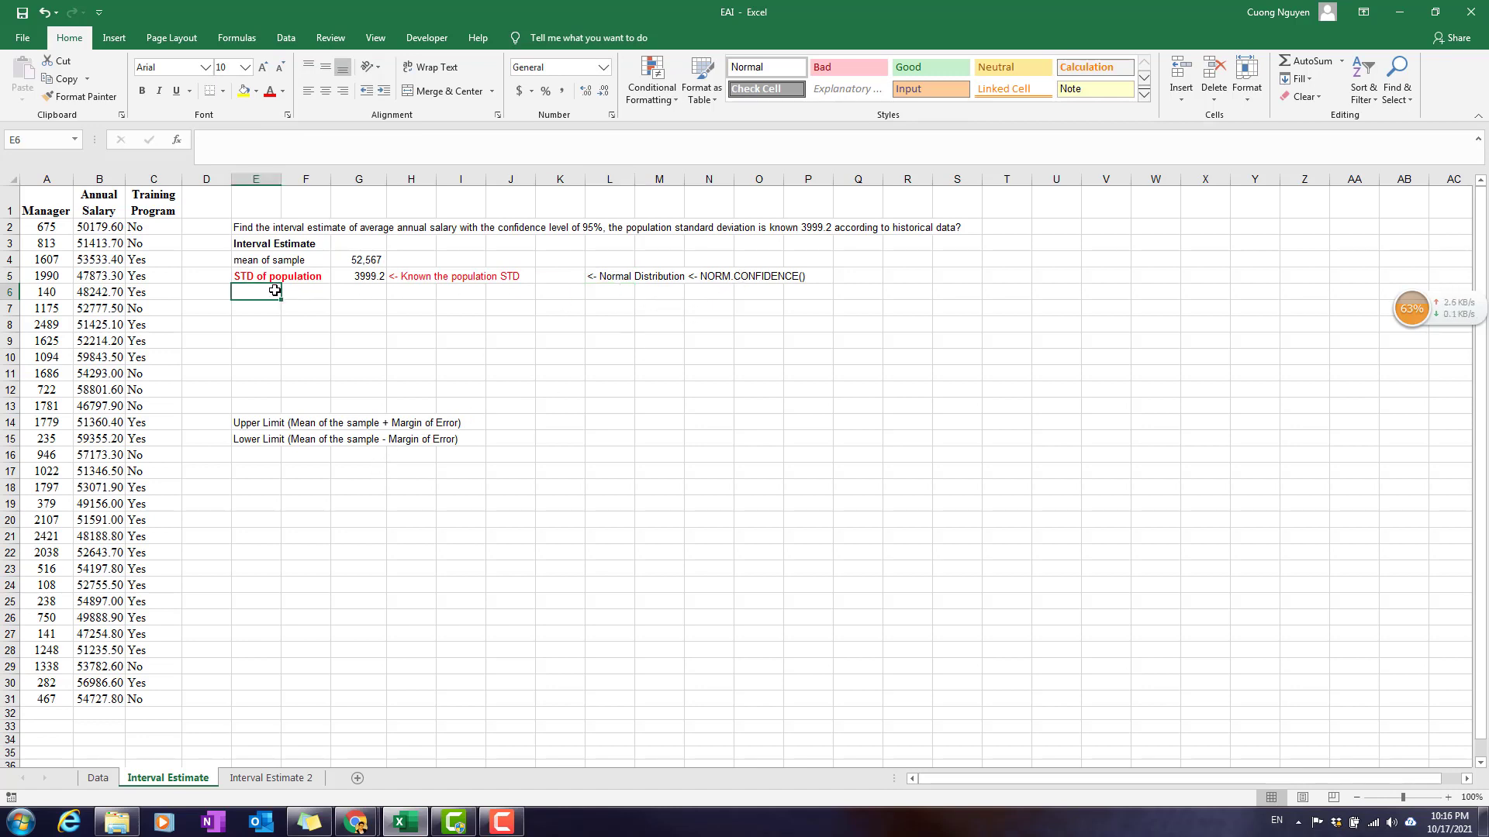
click(631, 292)
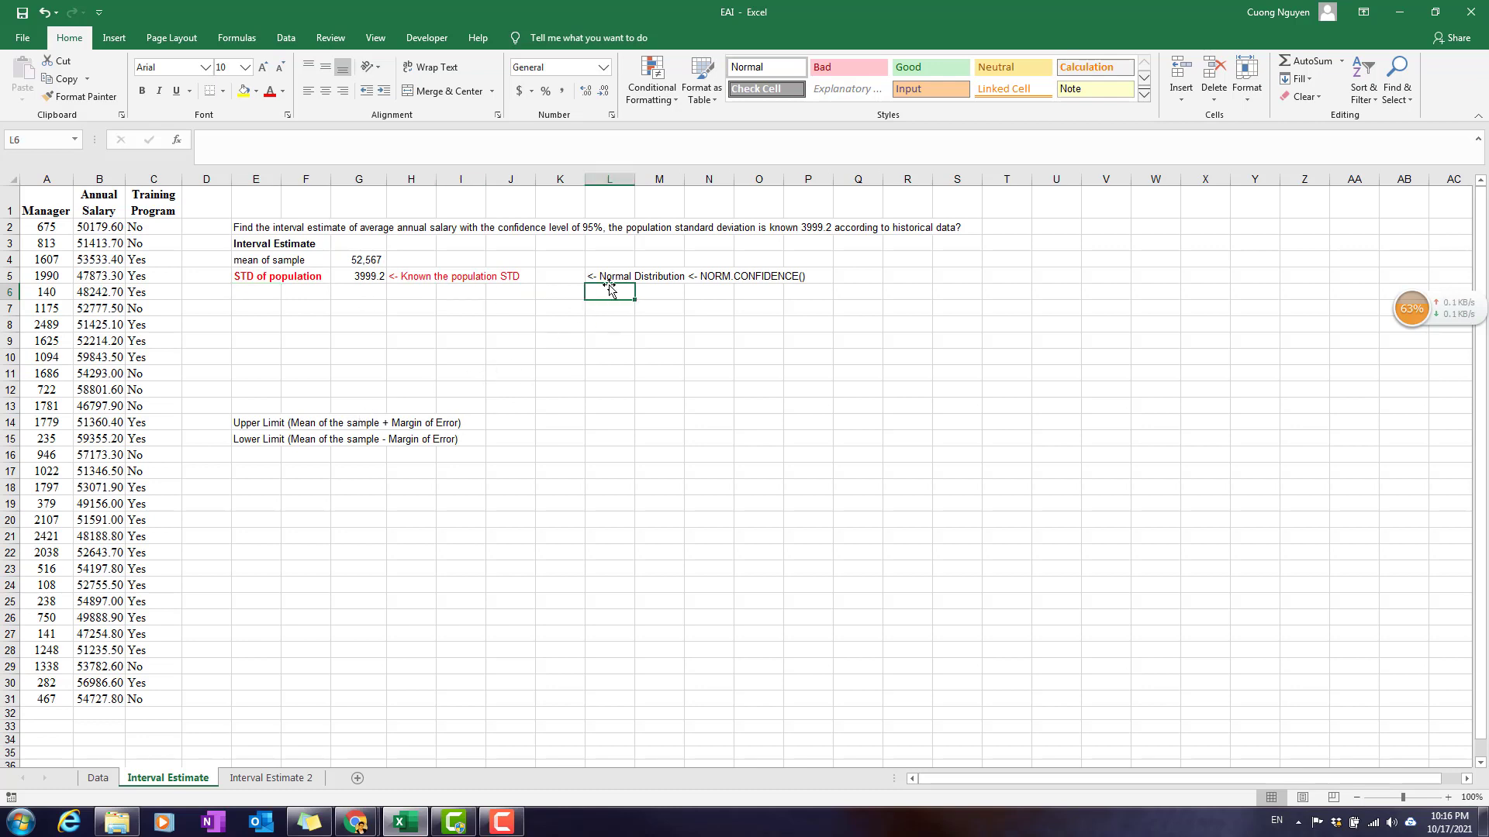
click(566, 375)
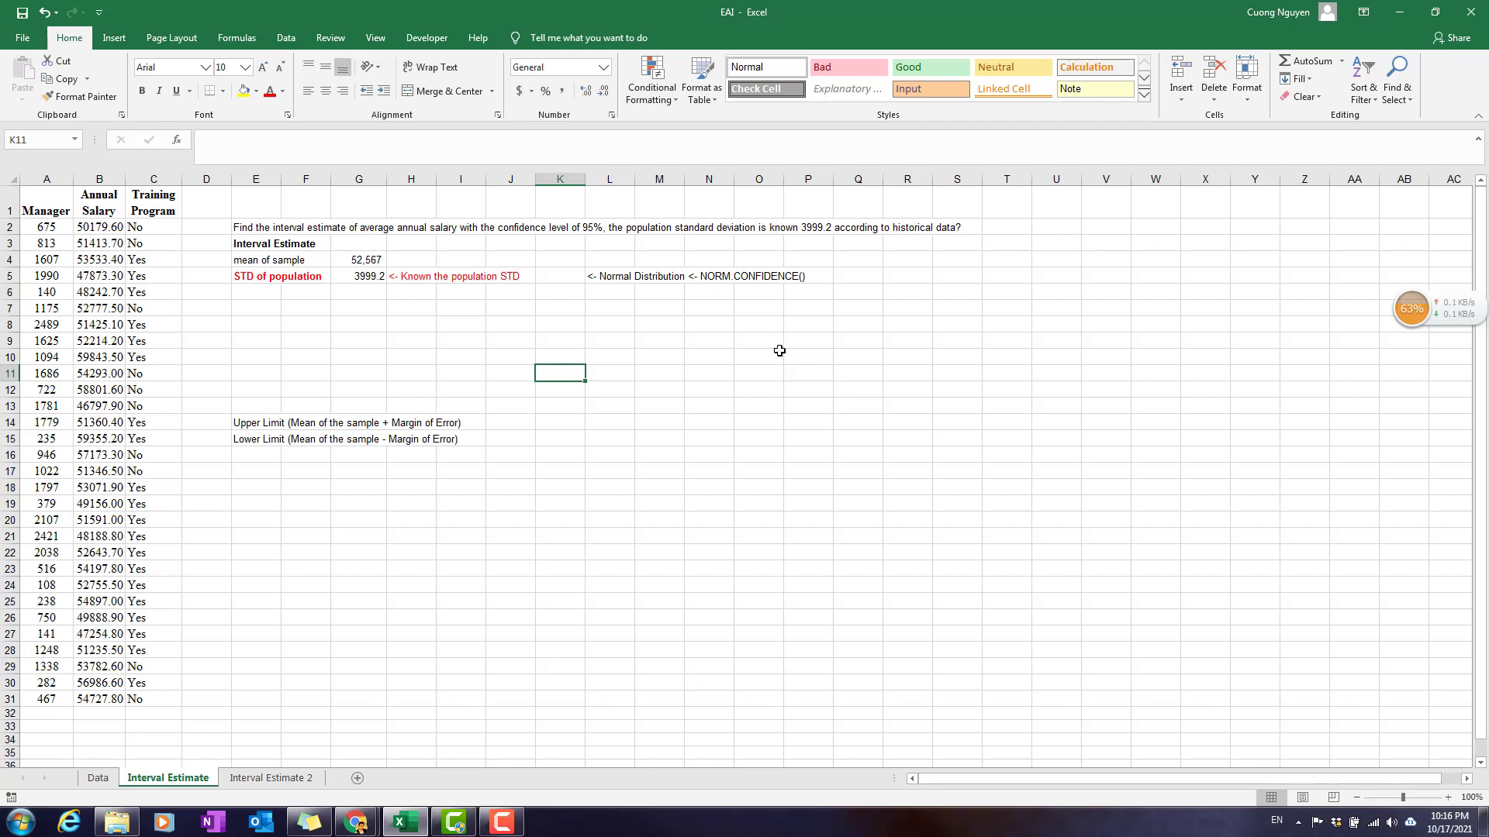
text(mr)
key(BackSpace)
key(BackSpace)
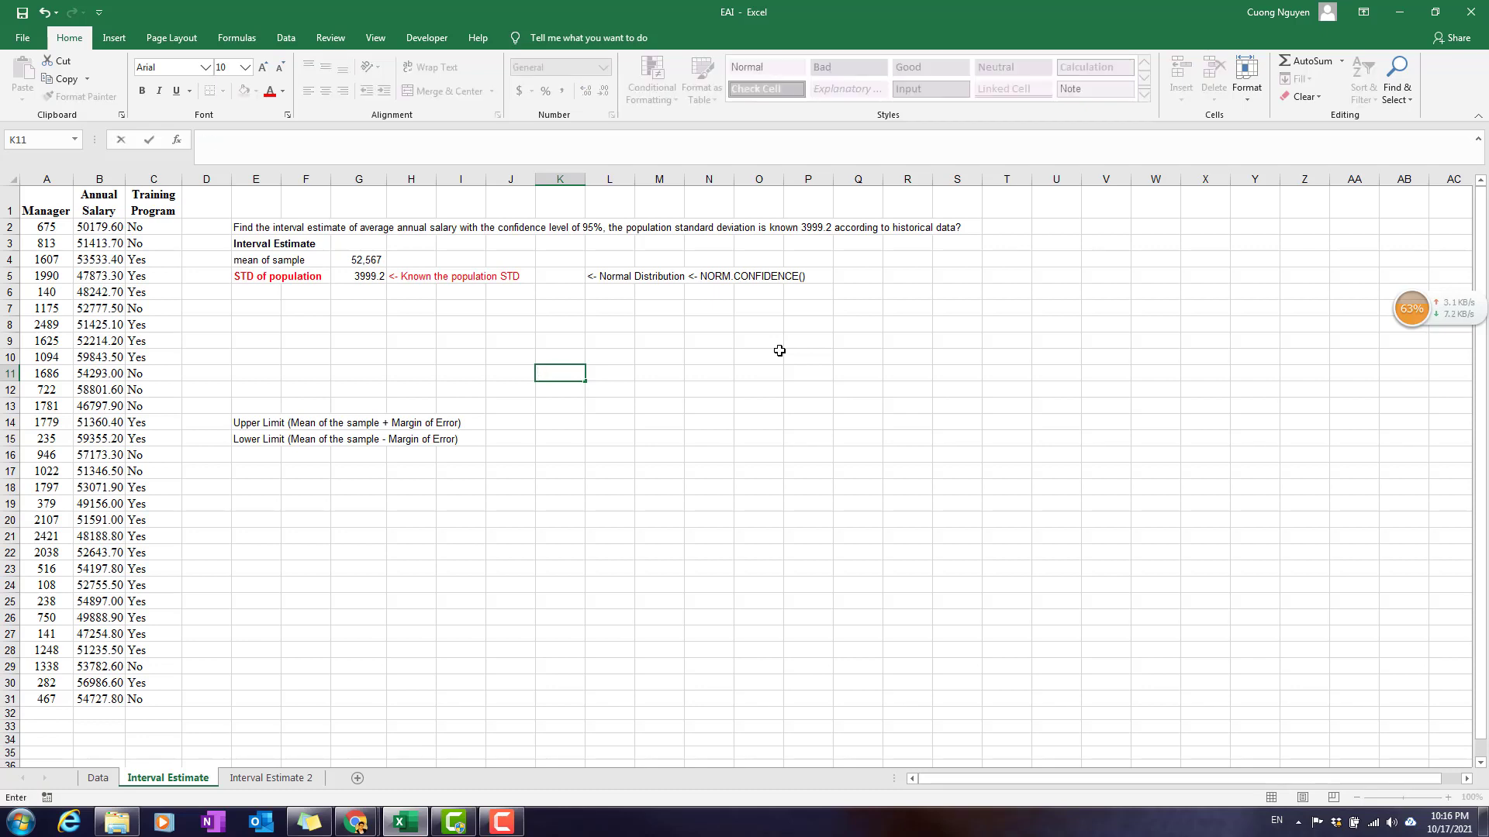
text(Margin of Error)
key(Return)
key(Right)
key(Right)
key(Up)
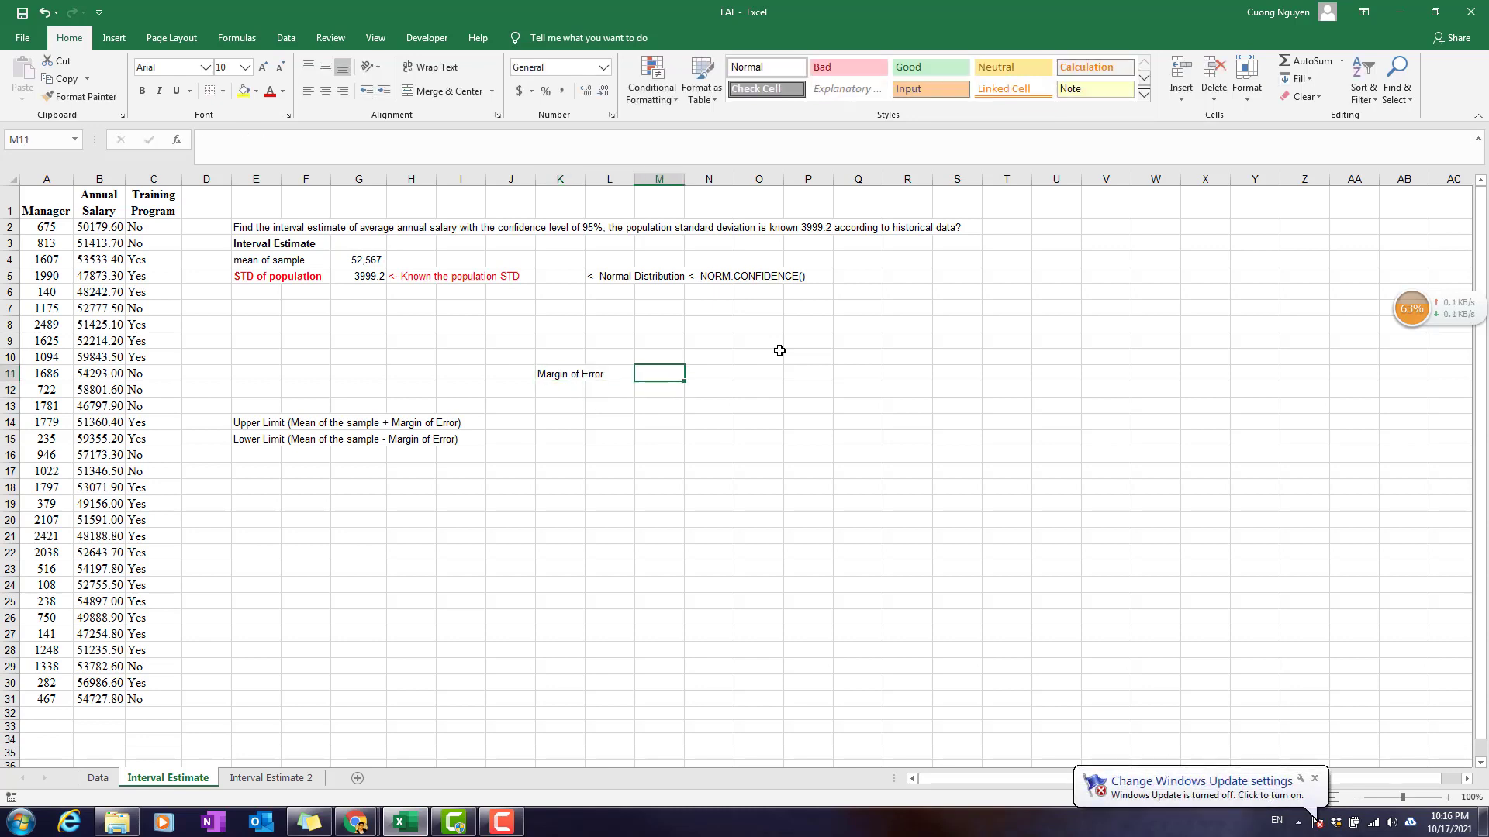
text(=c)
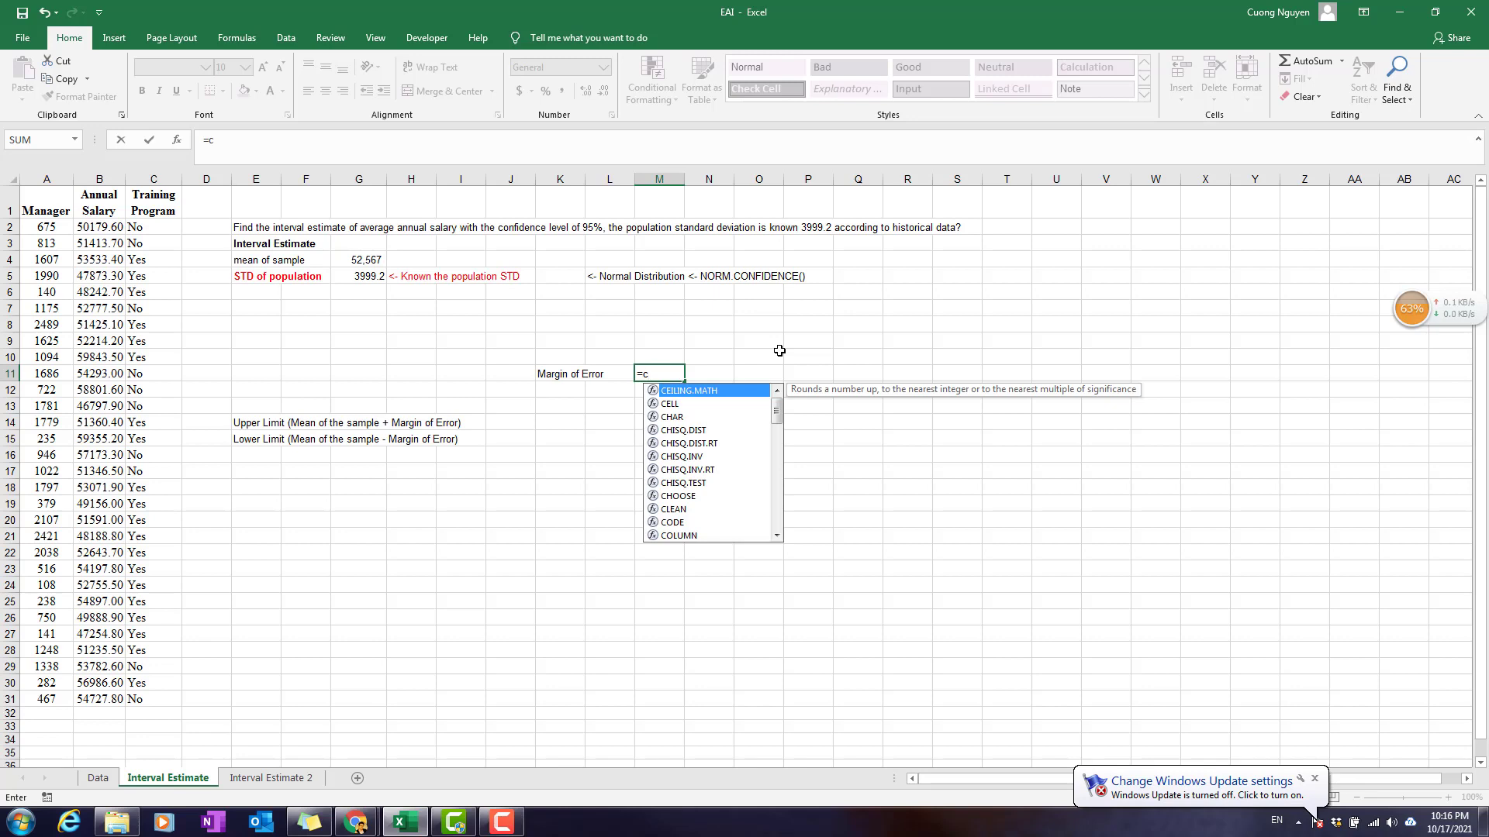
key(BackSpace)
text(norm.)
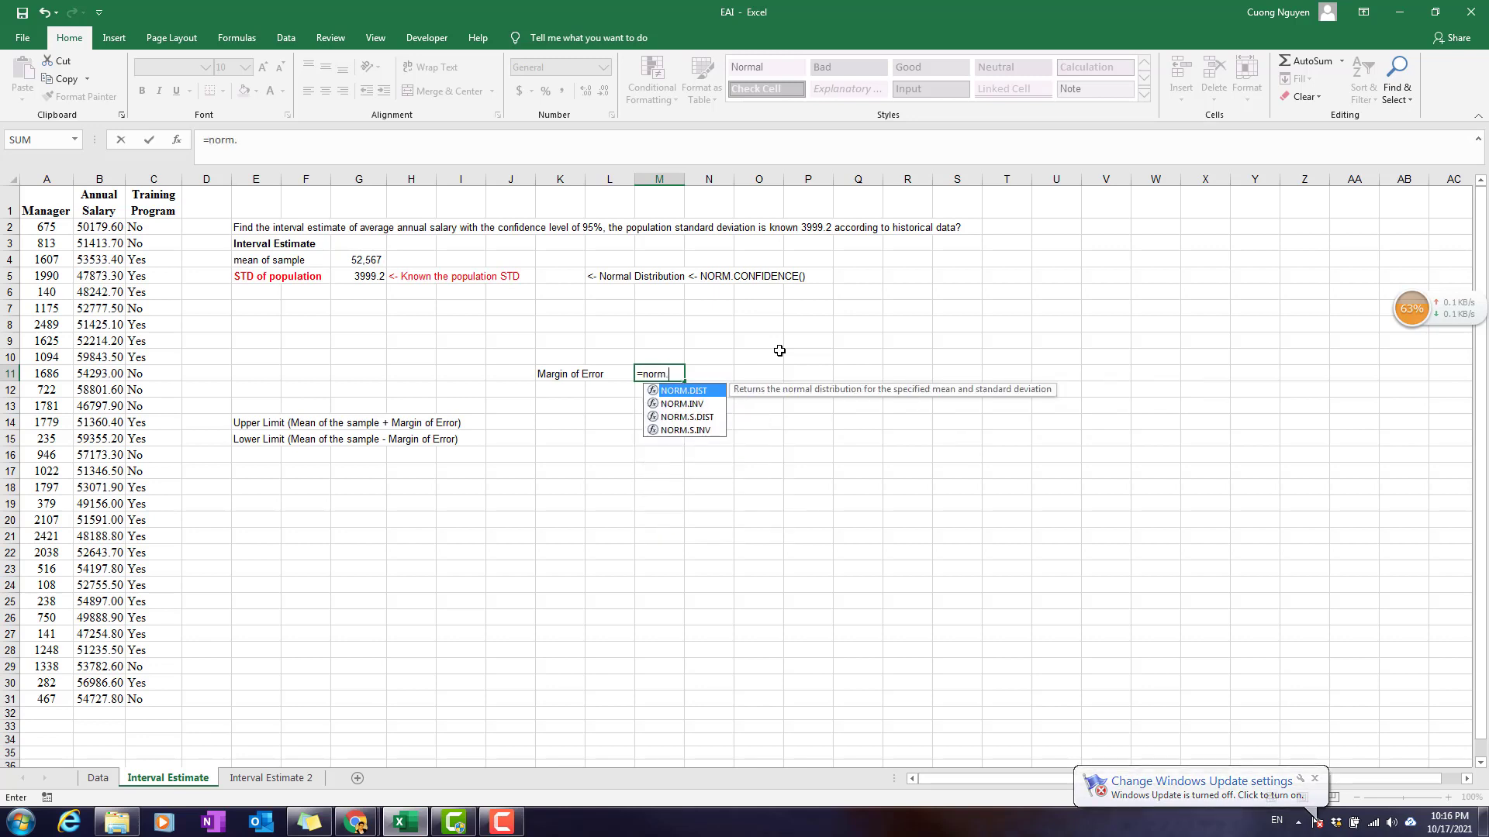
key(BackSpace)
key(BackSpace)
key(BackSpace)
key(BackSpace)
key(BackSpace)
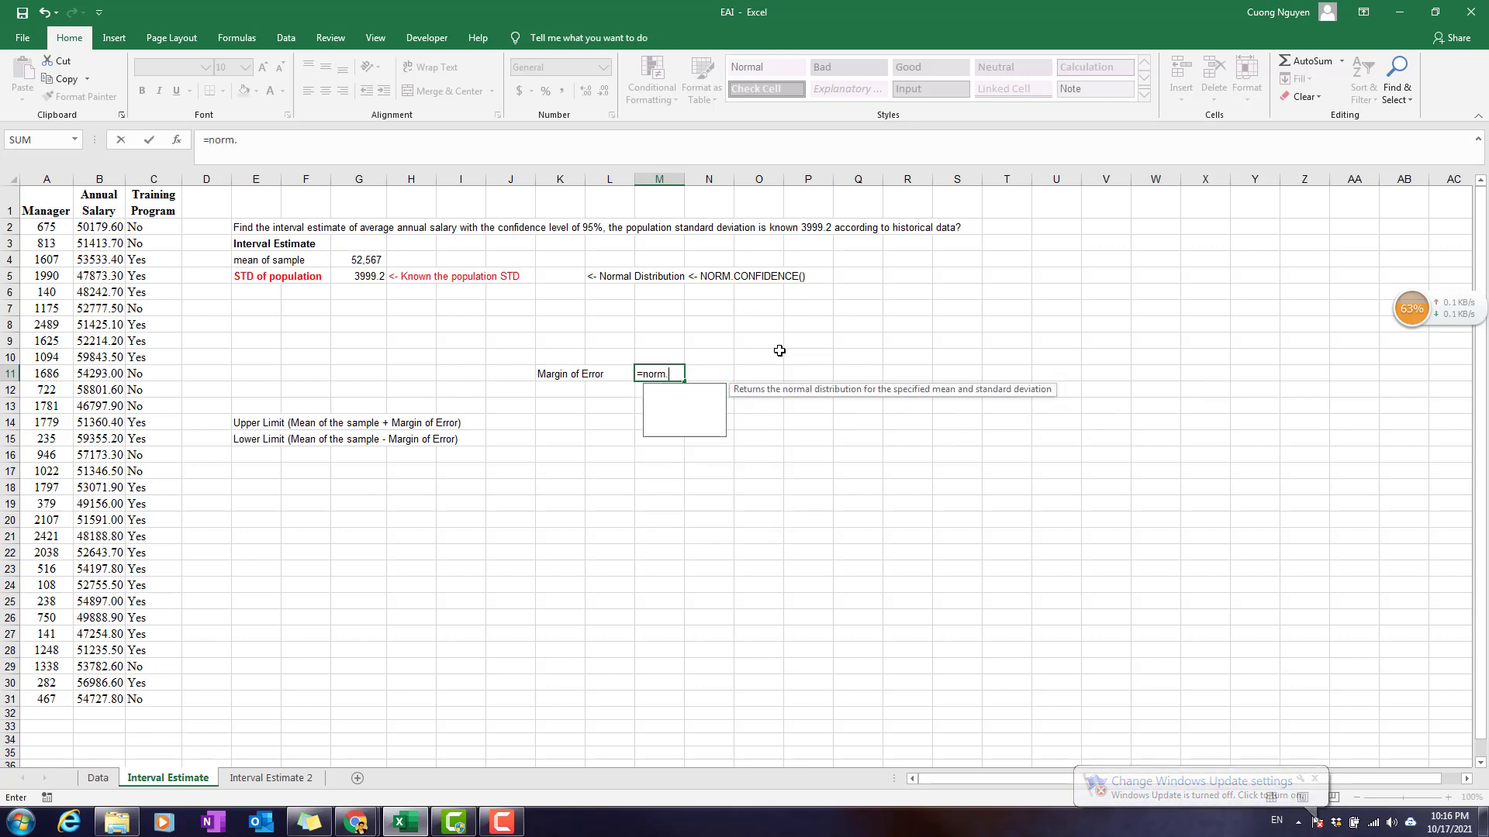
text(conf)
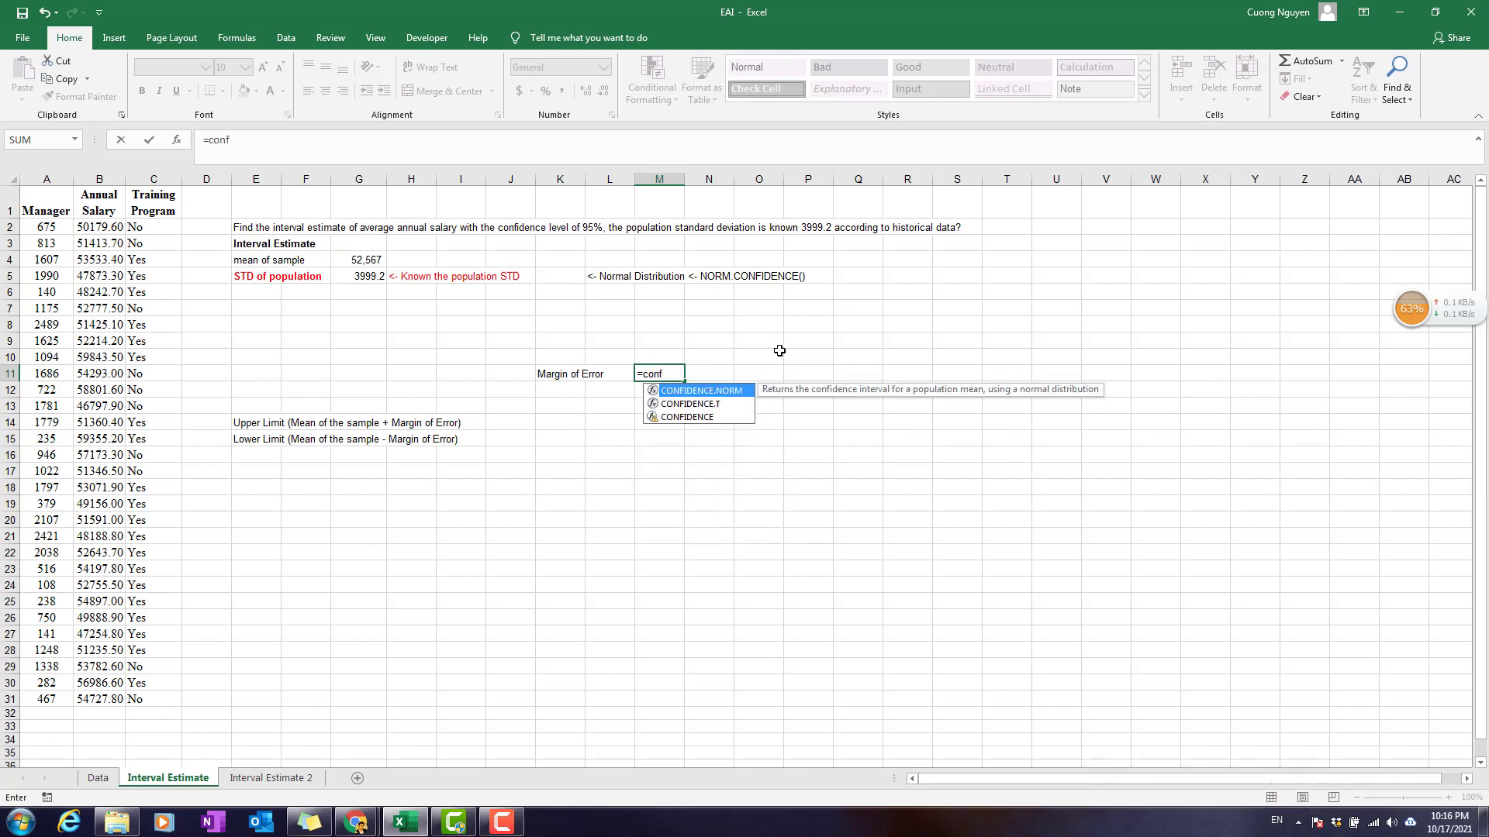
text(idence.norm)
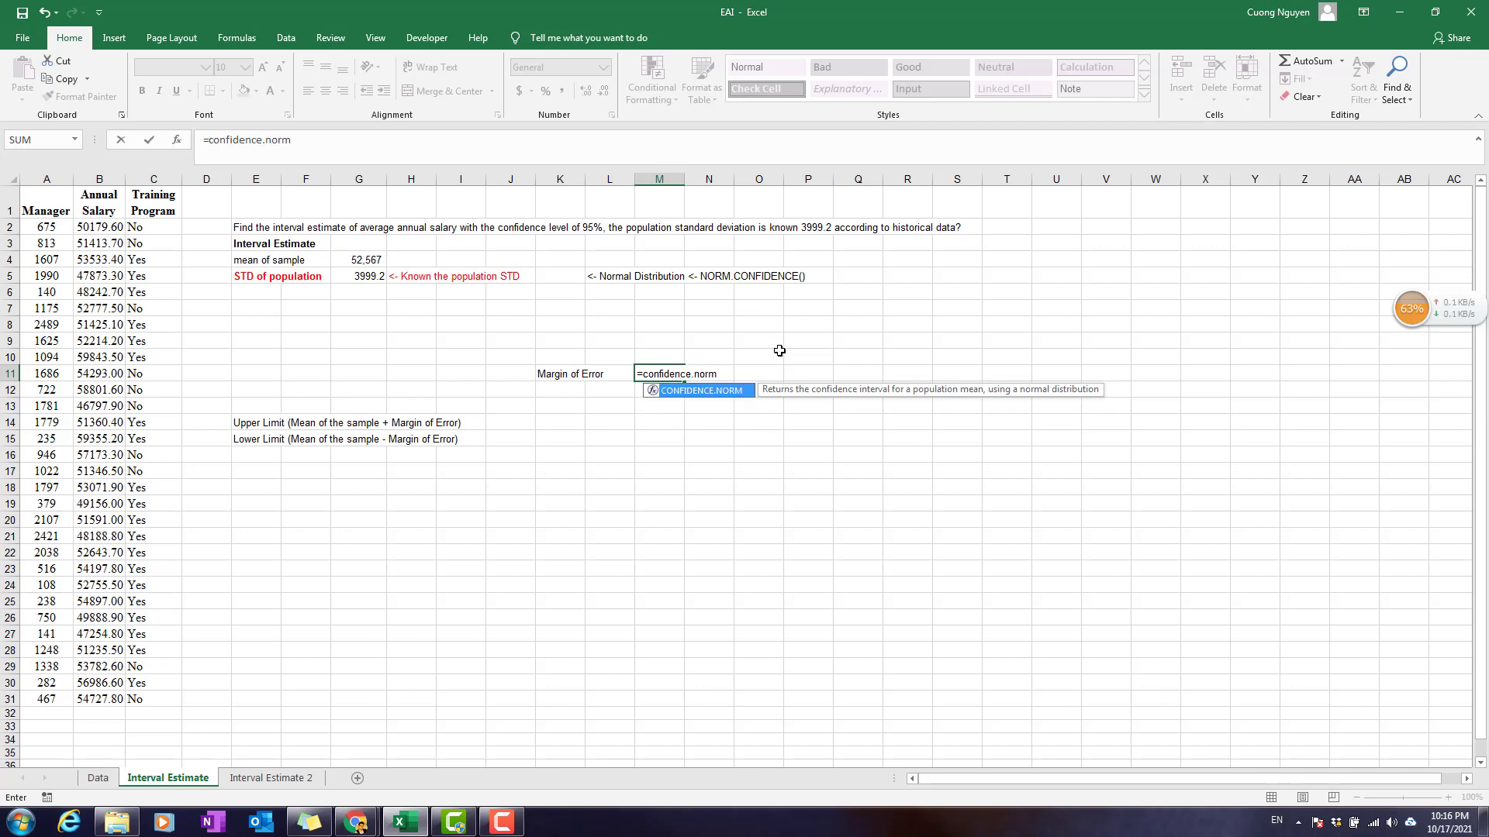
text(()
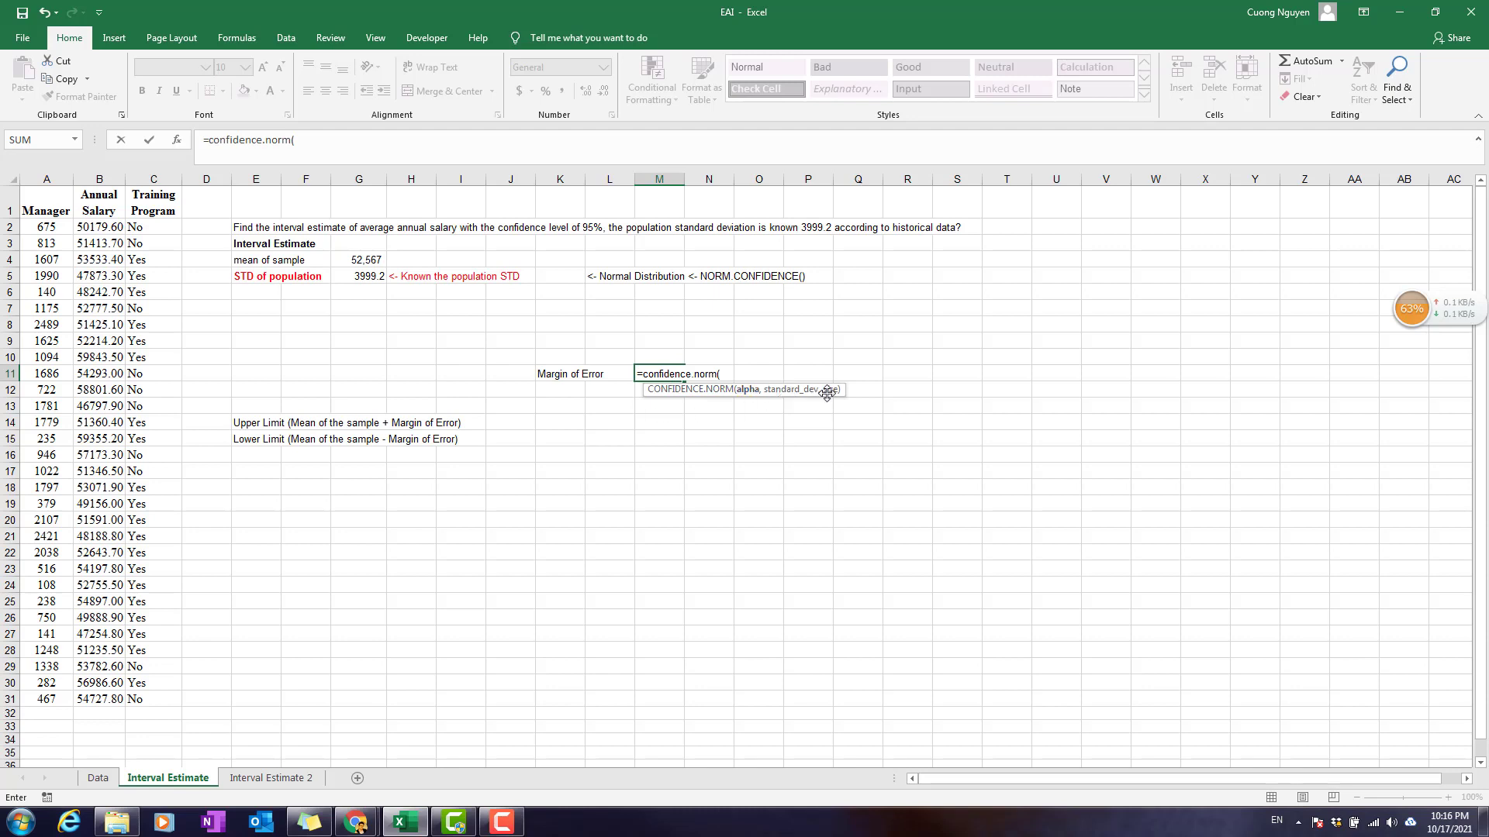
key(BackSpace)
key(BackSpace)
key(BackSpace)
key(BackSpace)
key(BackSpace)
key(BackSpace)
key(BackSpace)
key(BackSpace)
key(BackSpace)
key(BackSpace)
key(BackSpace)
key(BackSpace)
key(BackSpace)
key(BackSpace)
key(BackSpace)
key(BackSpace)
key(BackSpace)
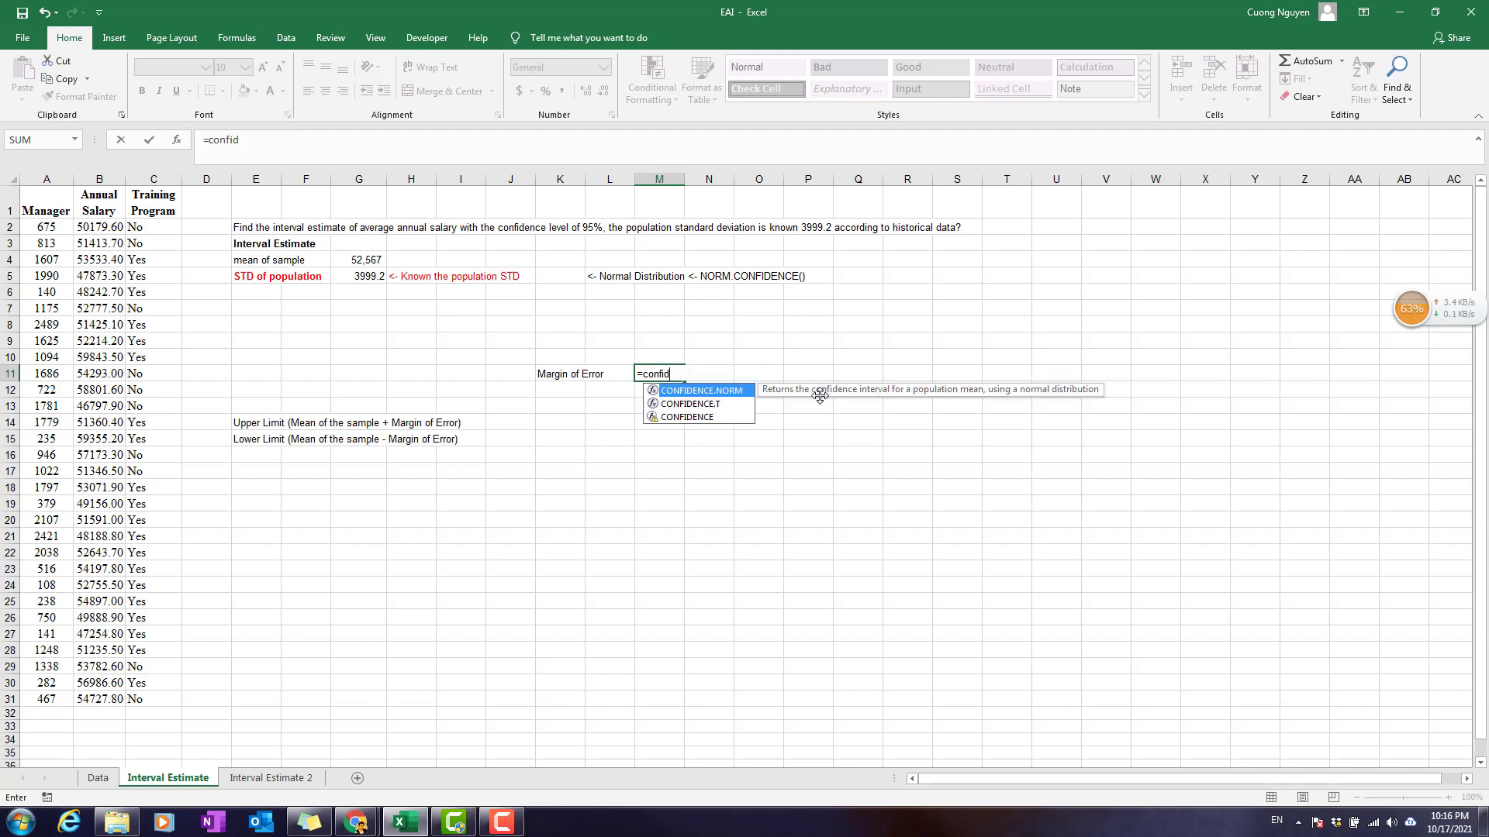
key(Return)
Step: Enter the label "Sample size" in cell E6, below the population standard deviation label
key(Left)
key(Left)
key(Left)
key(Left)
key(Left)
key(Left)
key(Left)
key(Left)
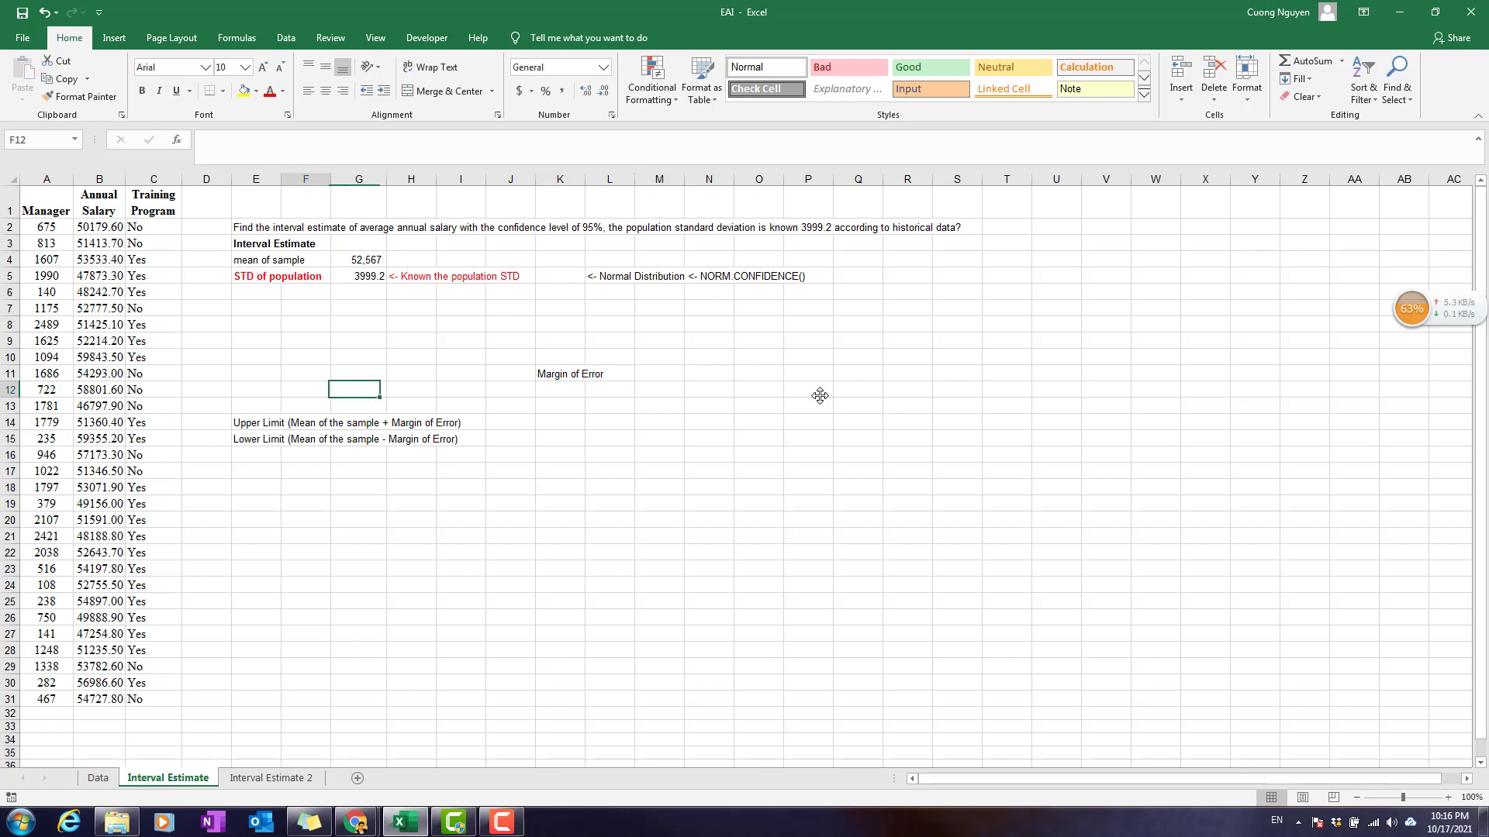
key(Up)
key(Up)
key(Up)
key(Up)
key(Up)
key(Up)
key(Up)
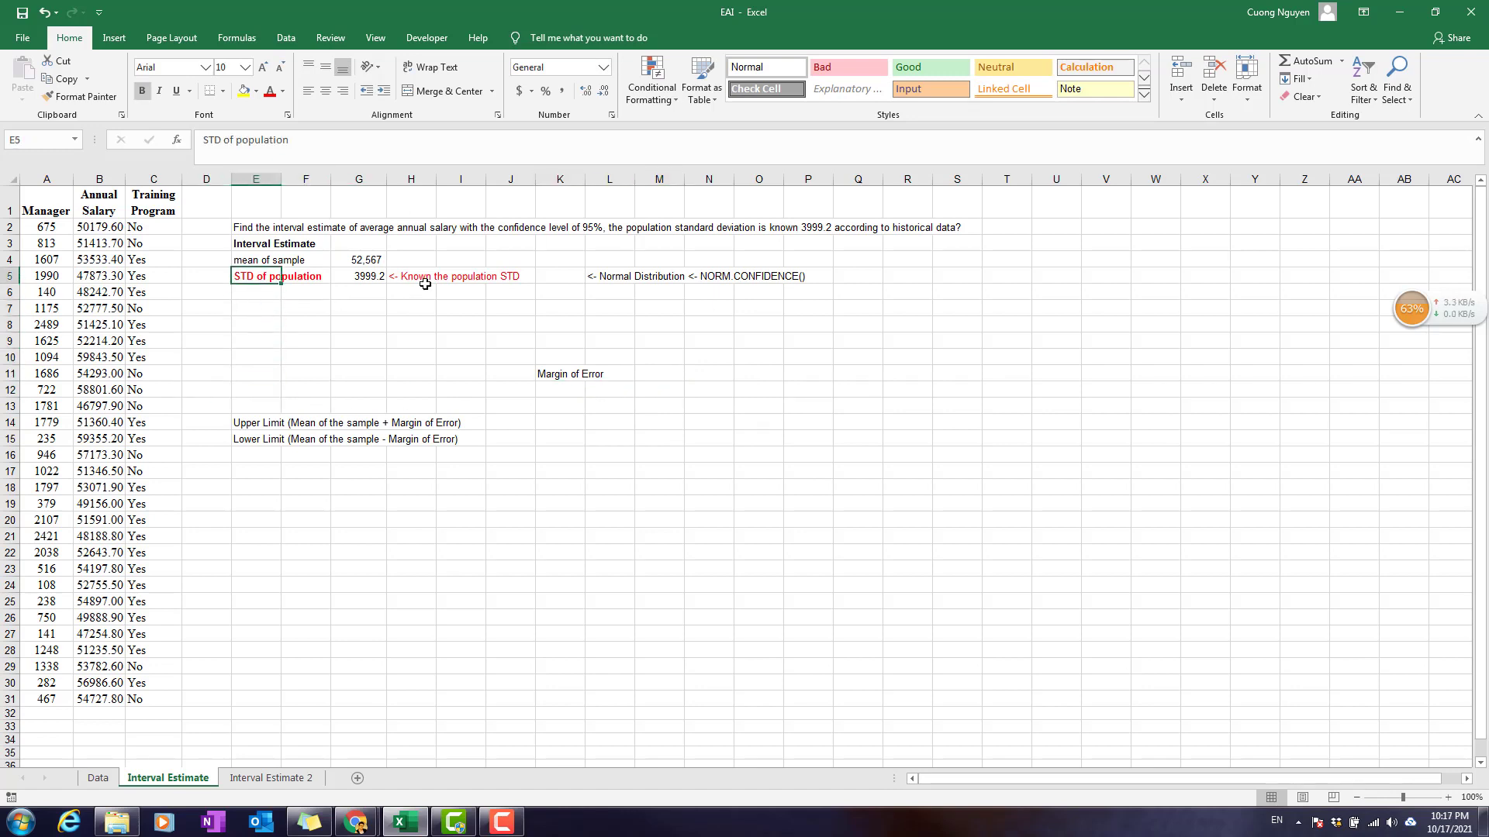
click(372, 277)
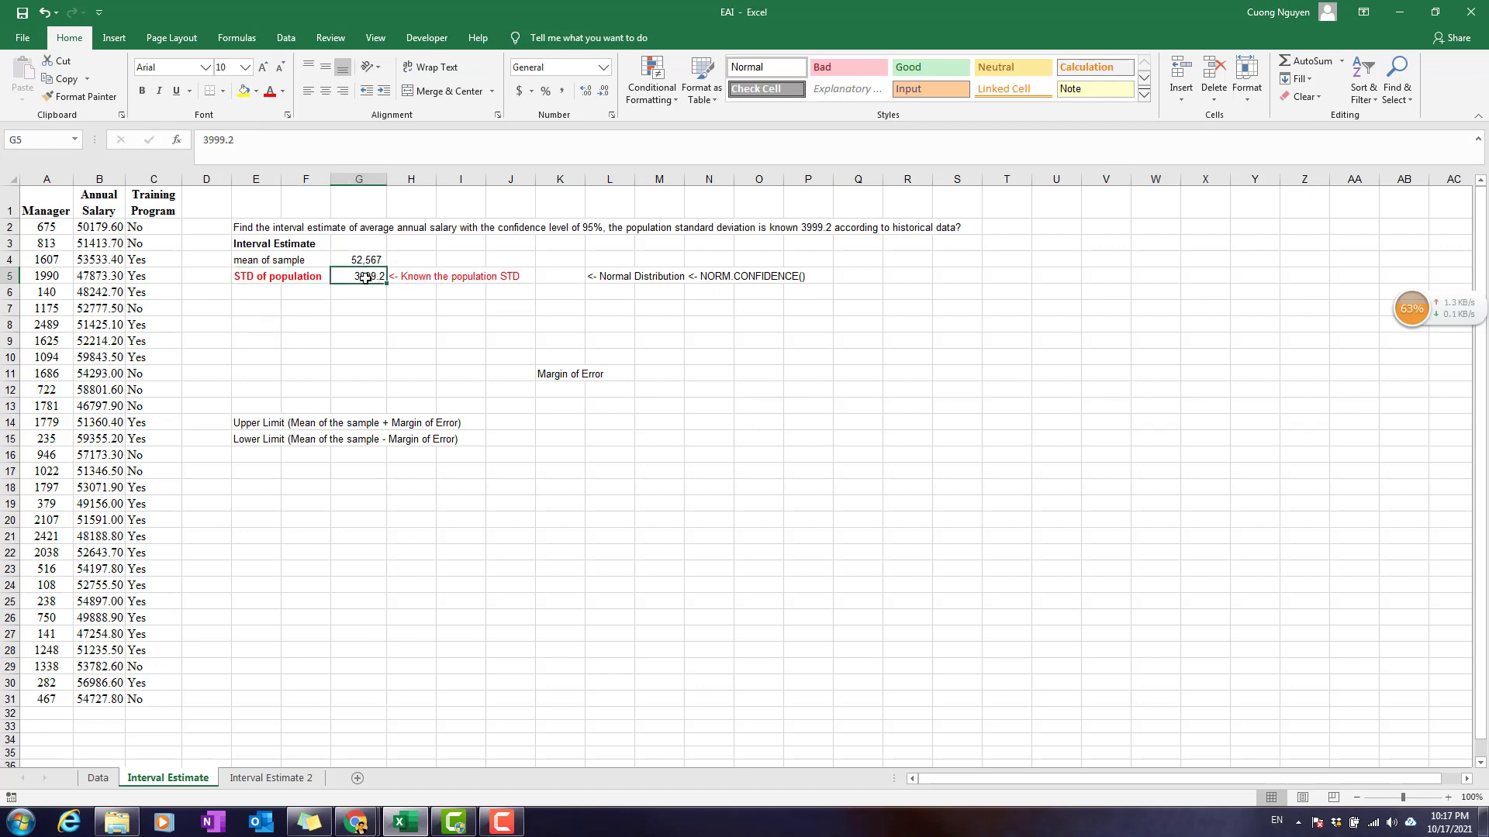
click(265, 292)
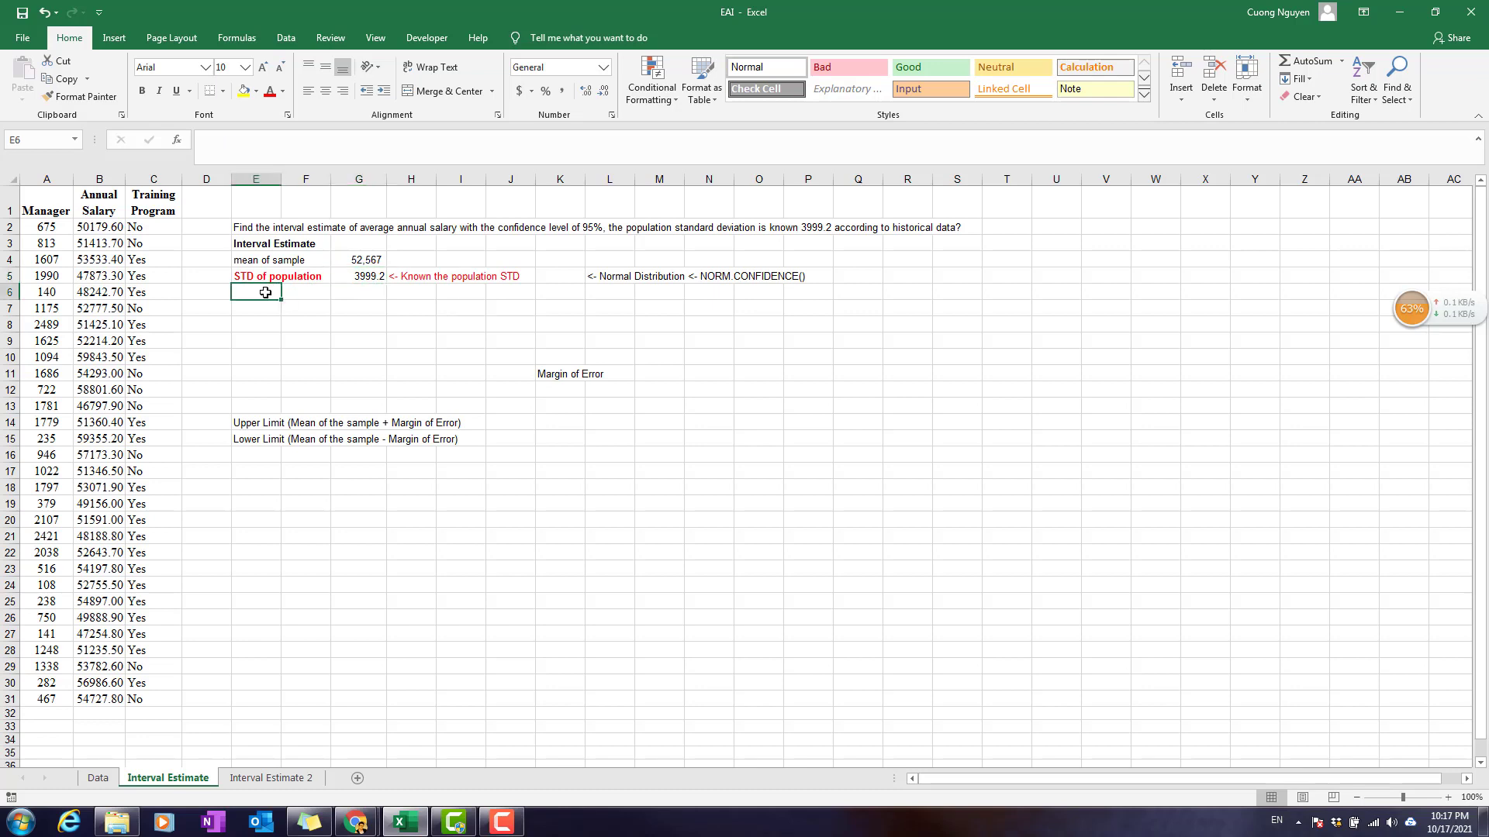
text(Sample size)
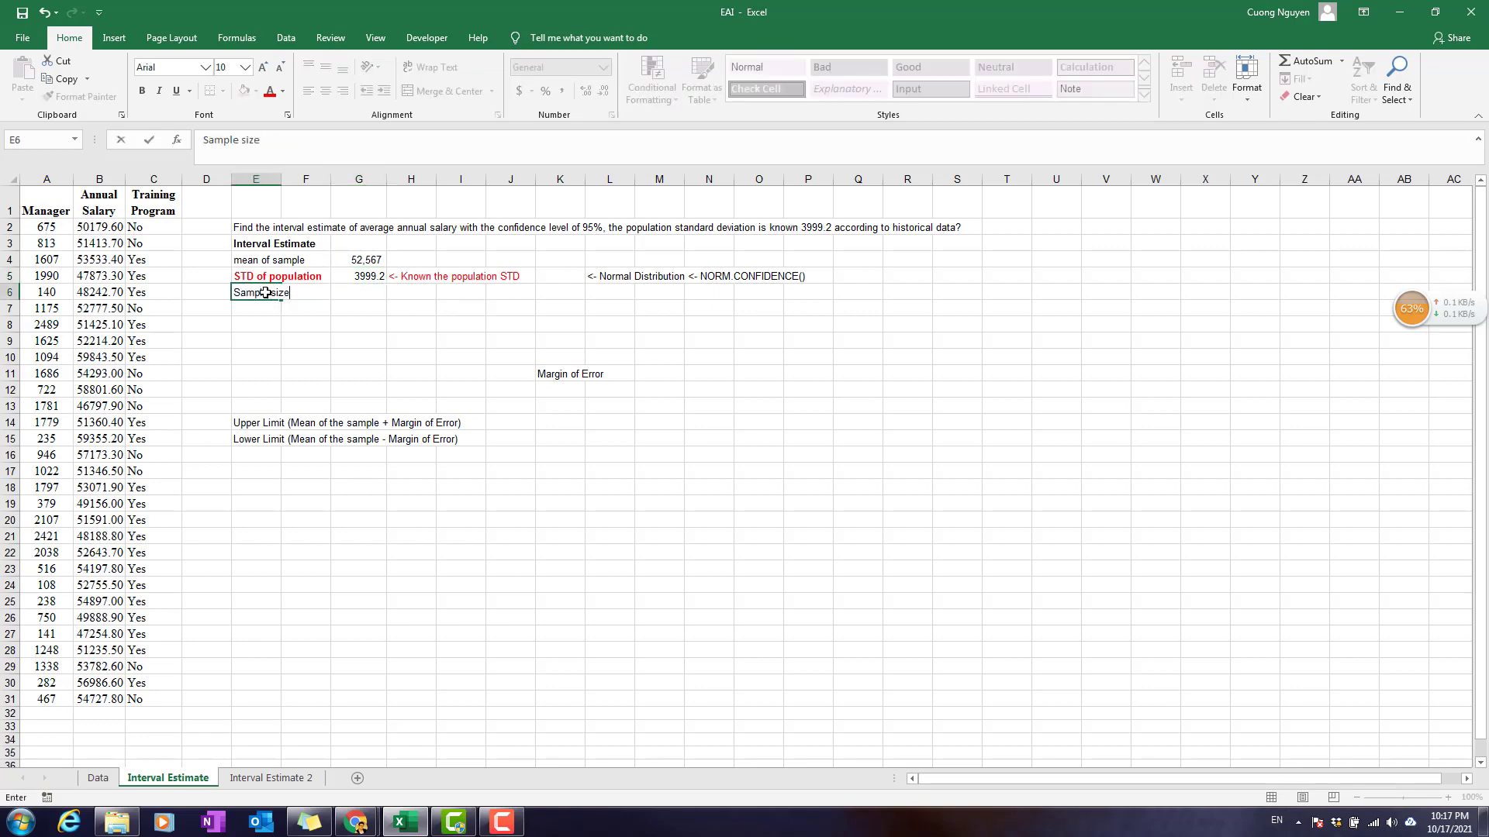
key(Return)
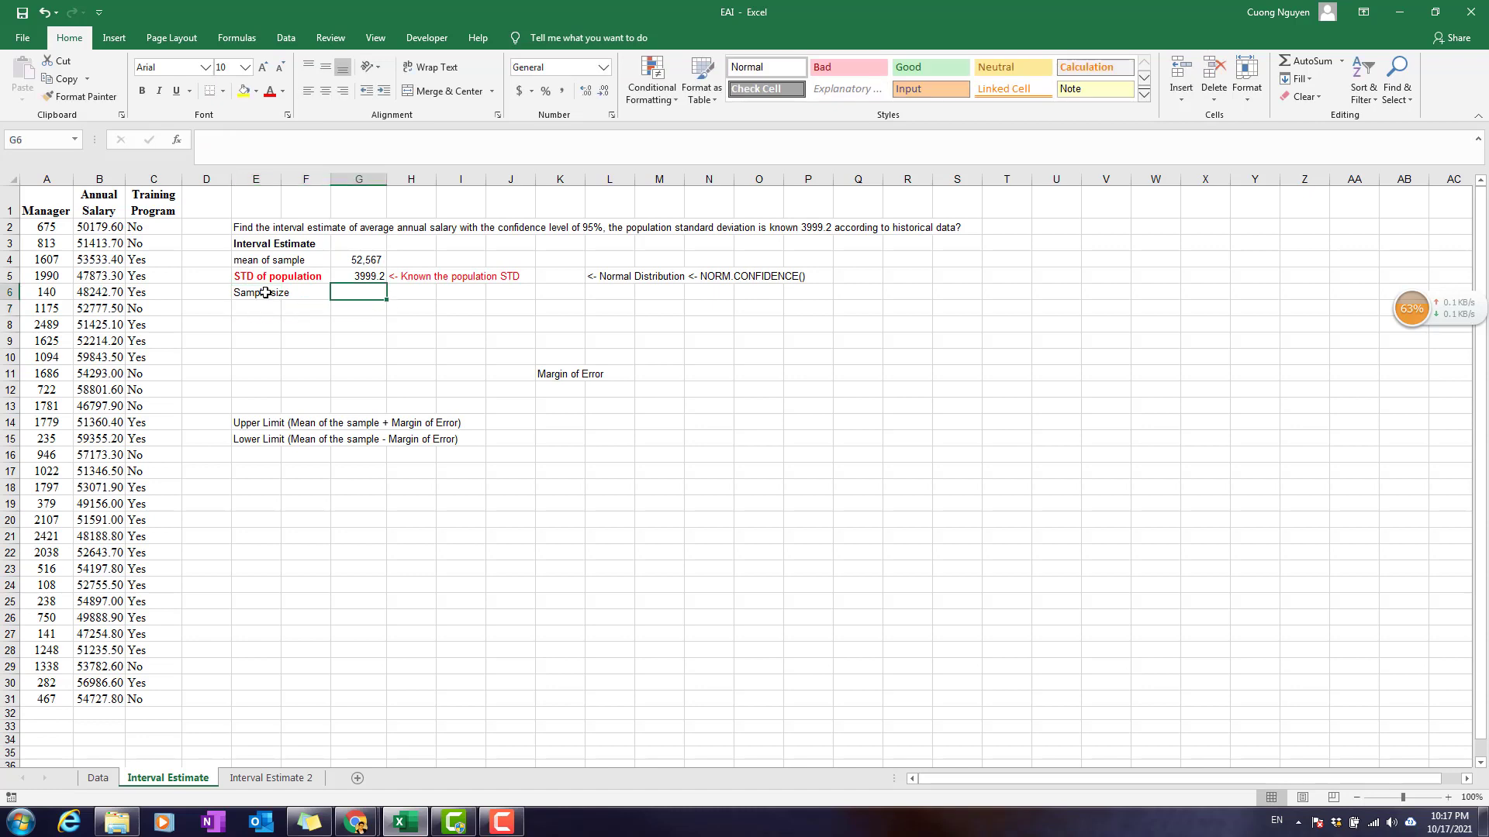
Step: Count the annual salary entries in column B and enter 30 in cell G6 as the sample size
click(98, 227)
drag(101, 374, 138, 701)
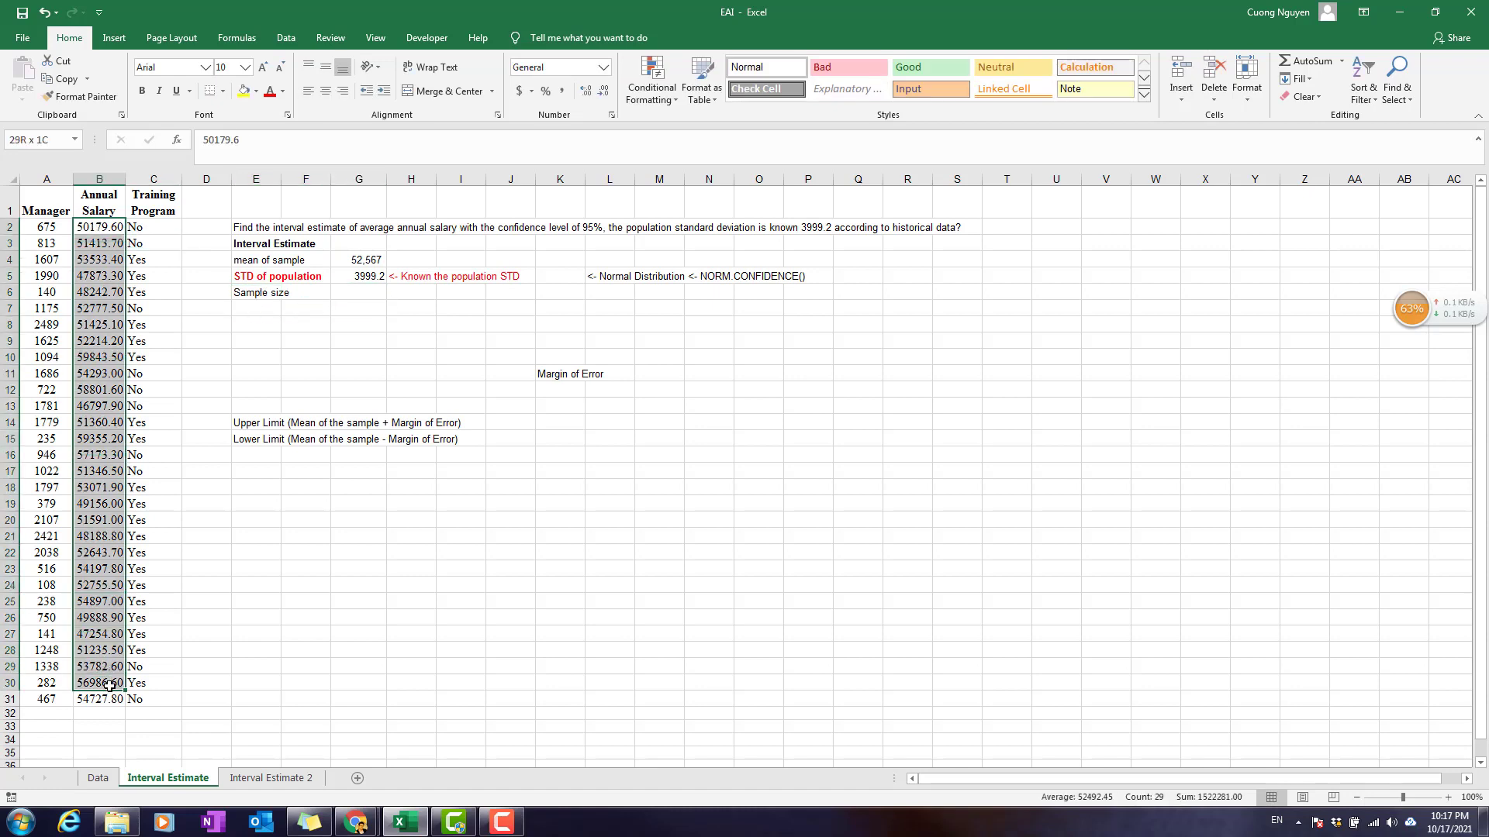
click(373, 297)
text(30)
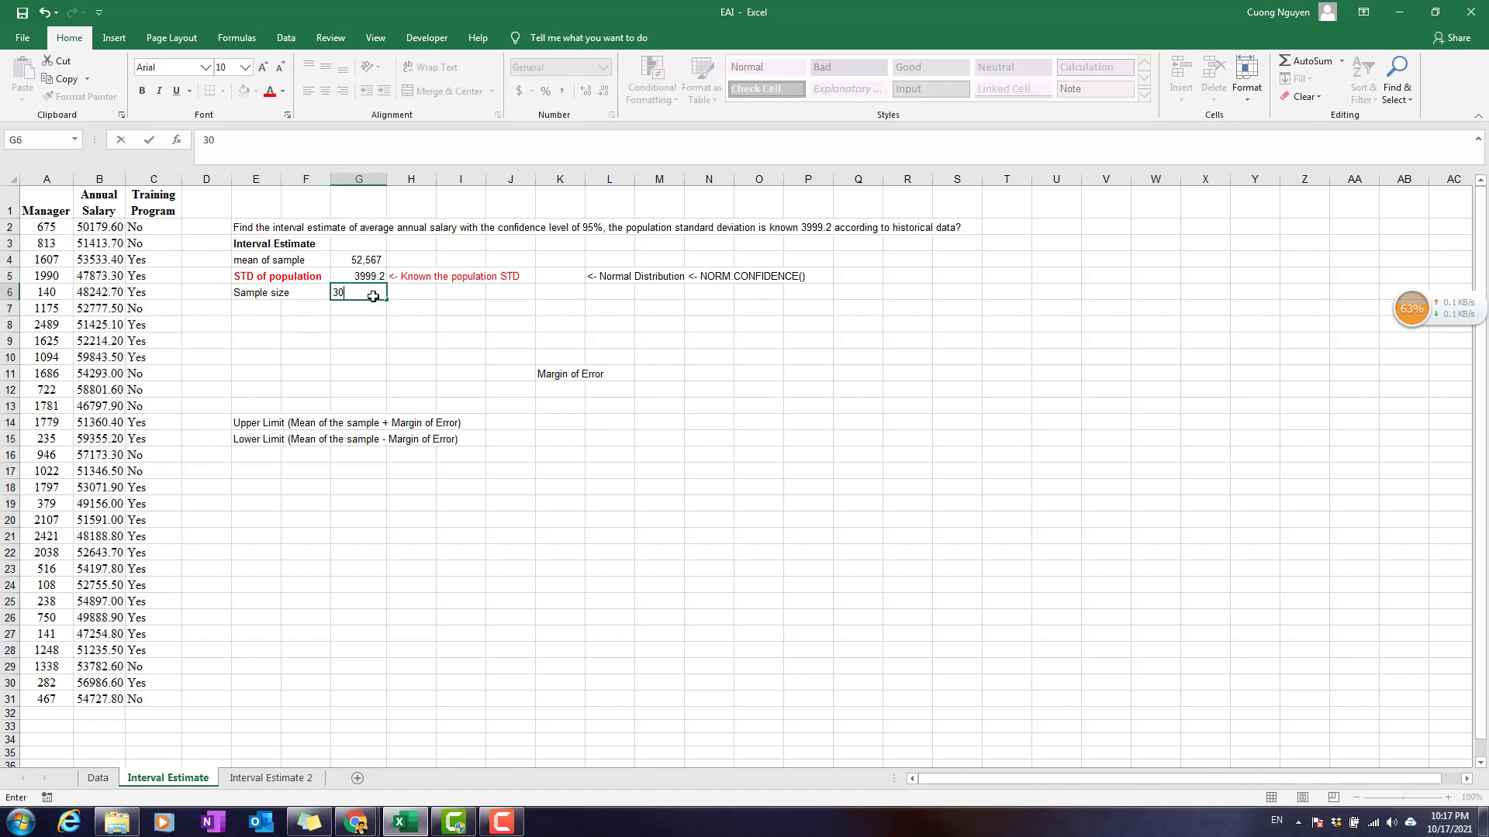
key(Return)
Step: Extend the label in cell E6 to read "Sample size (n)"
key(Left)
key(Left)
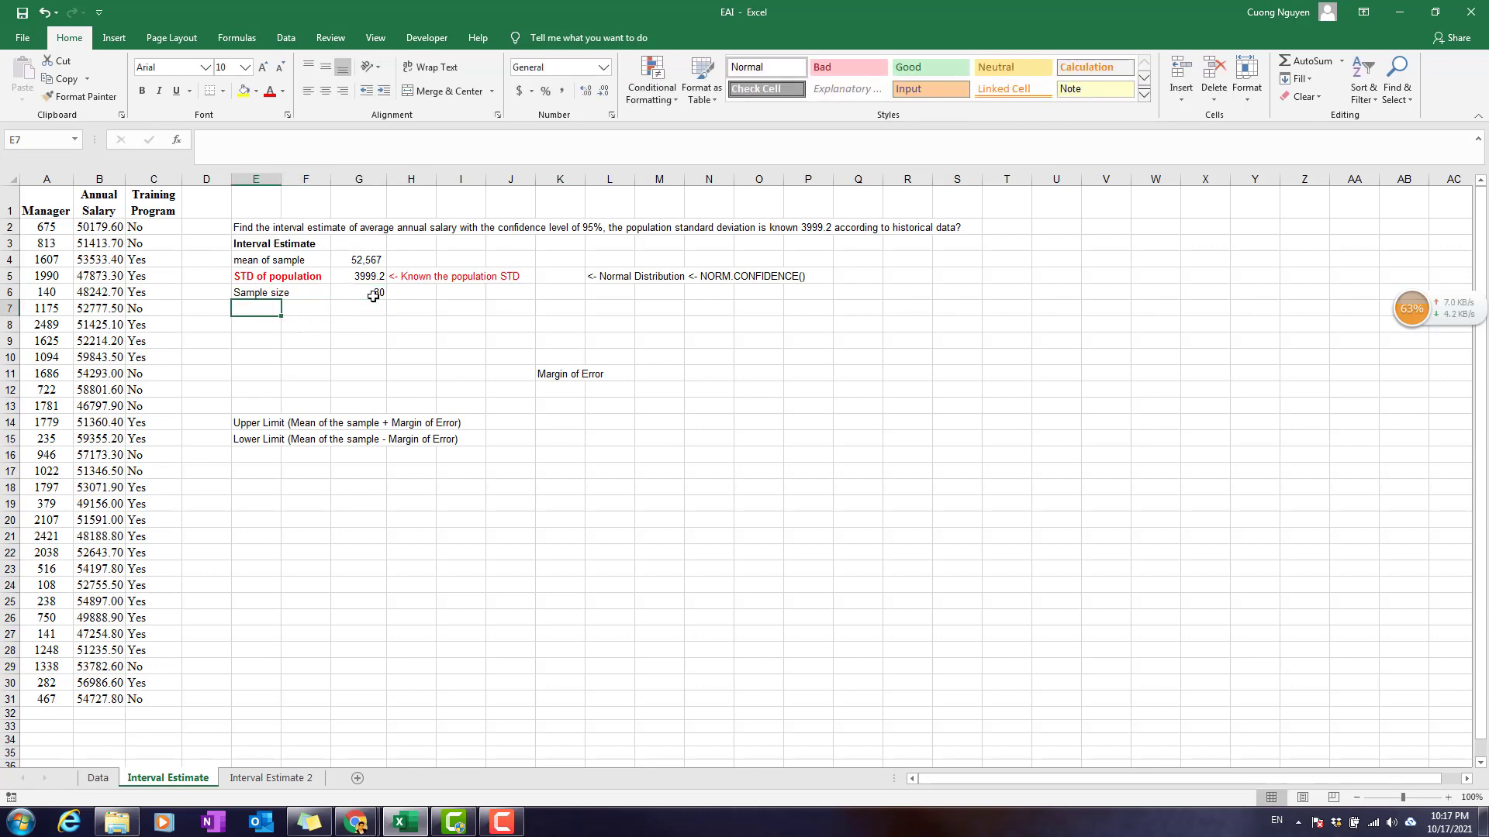
key(Up)
key(F2)
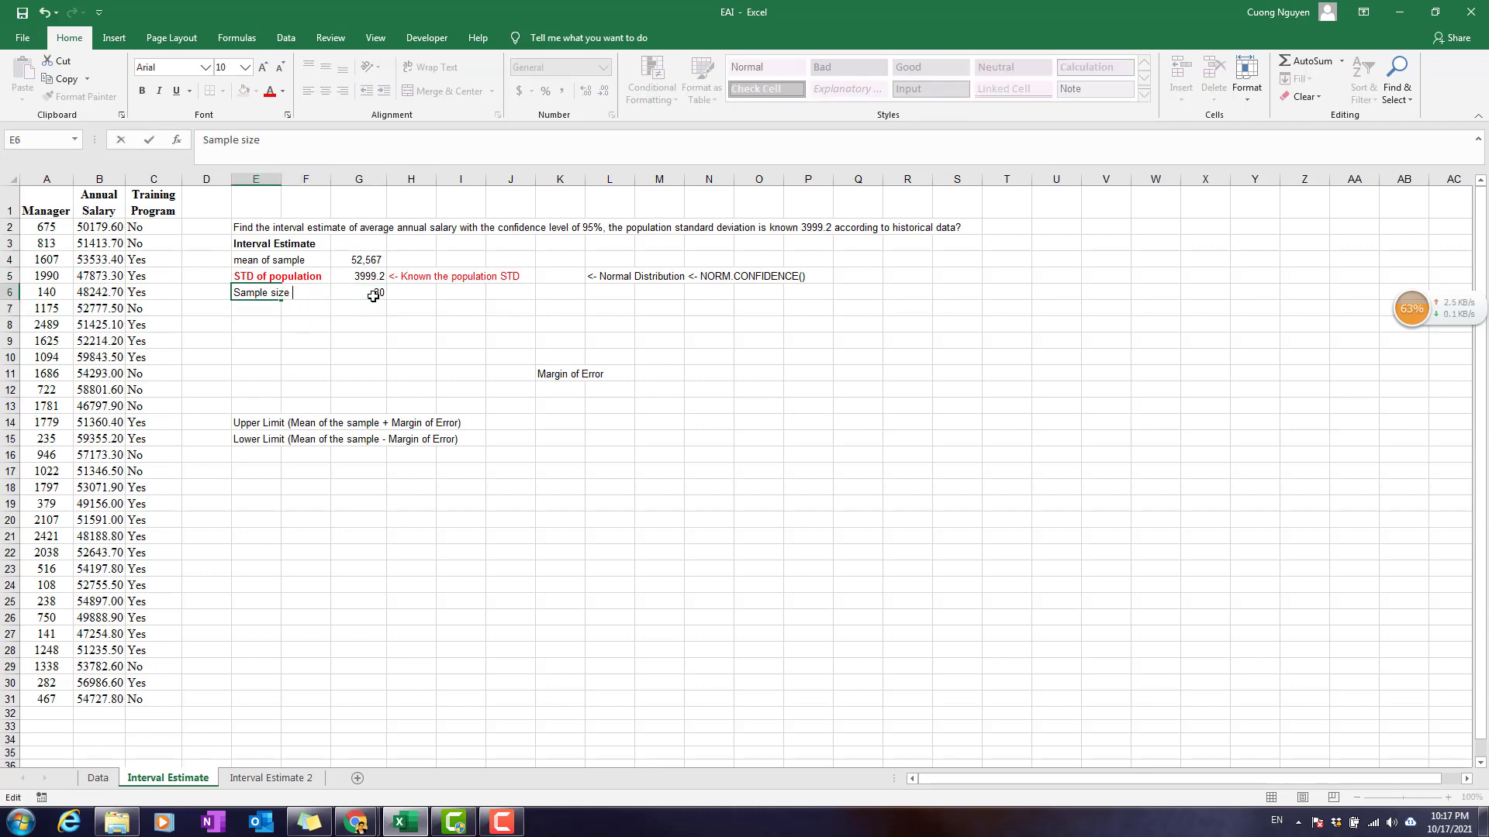
key(Return)
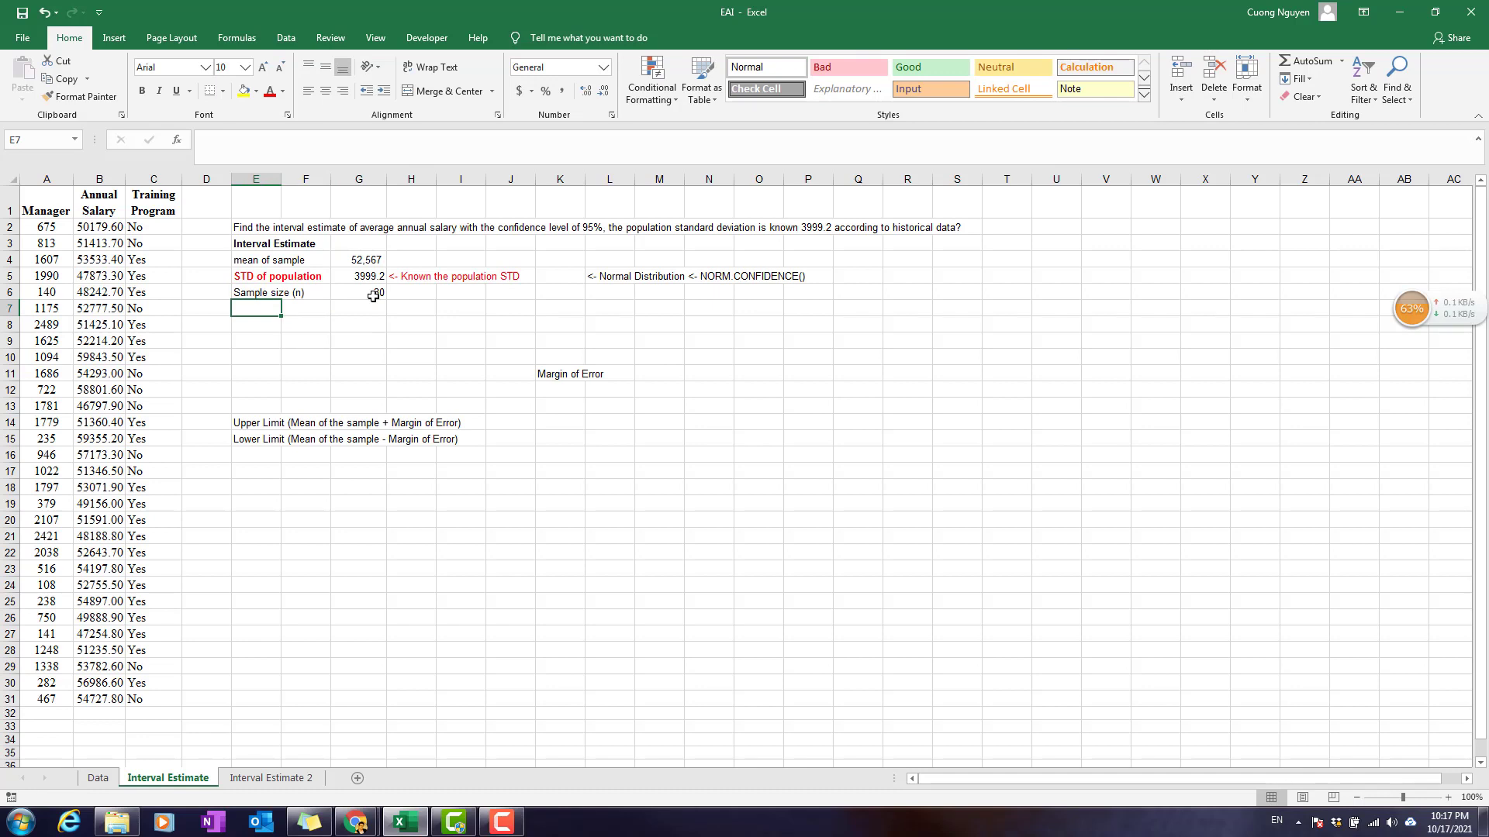
text(Sa)
key(BackSpace)
key(BackSpace)
key(BackSpace)
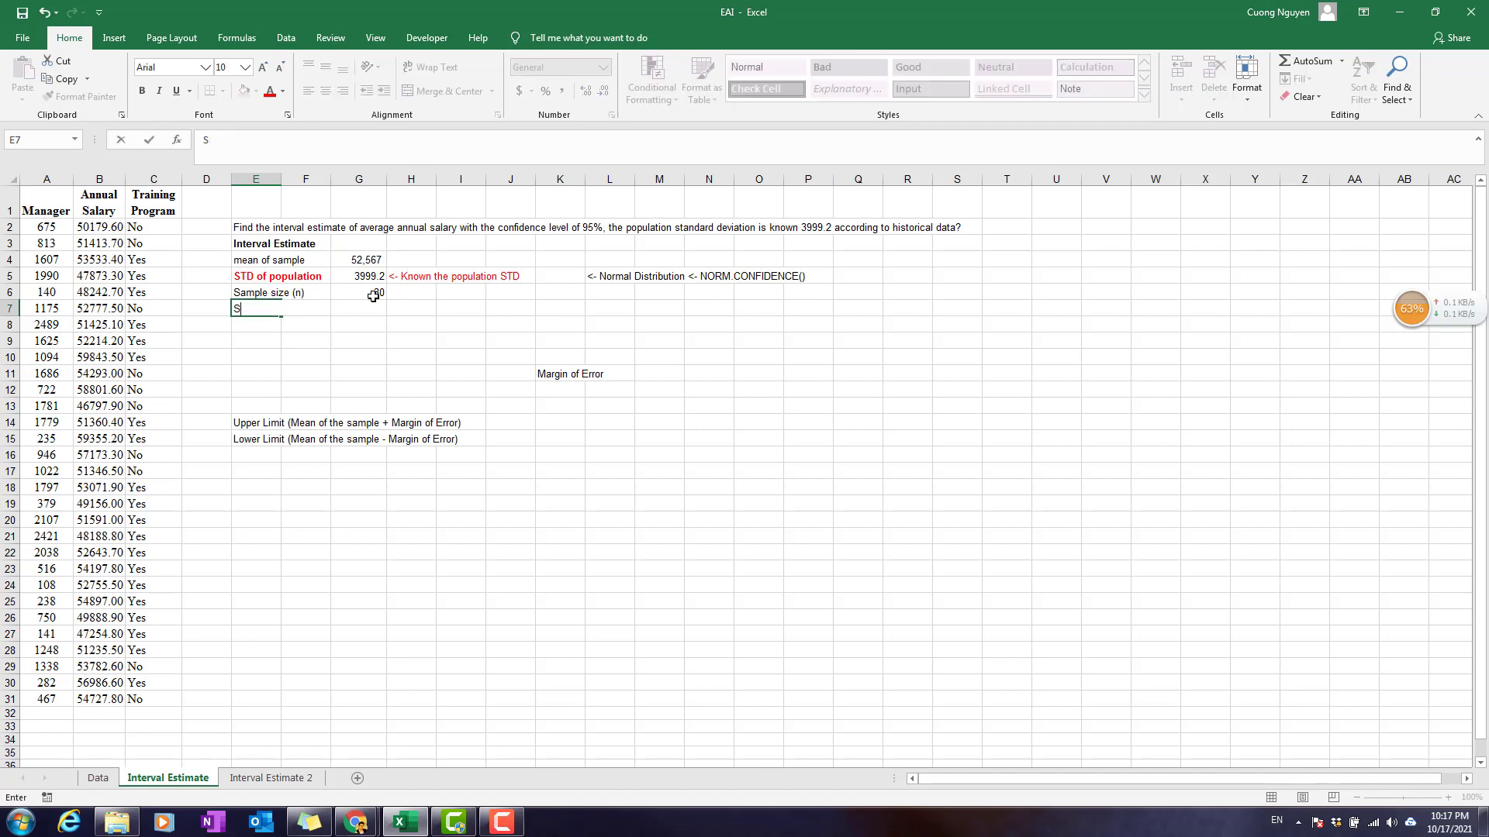
key(Return)
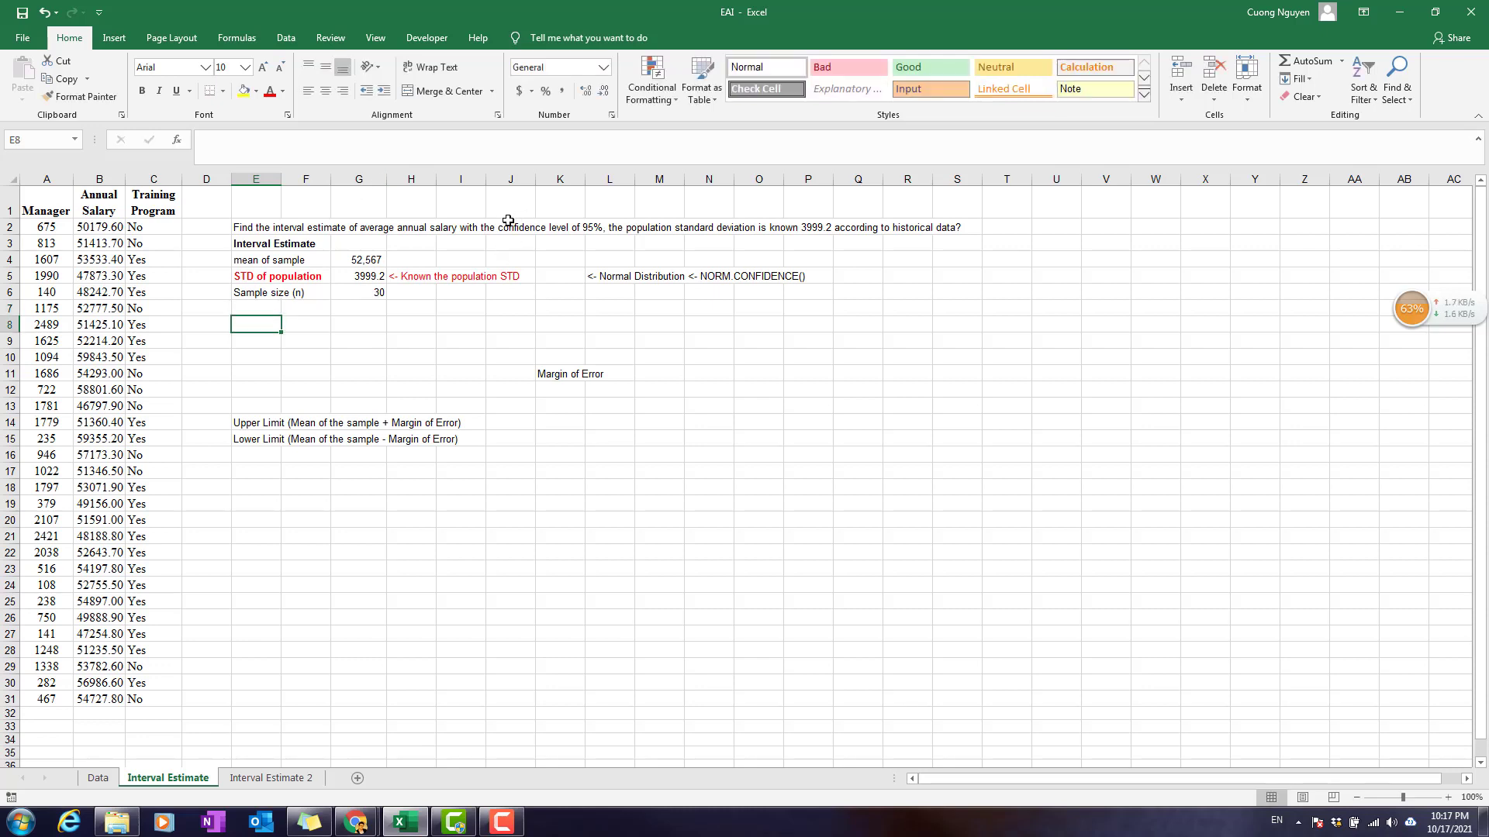
Step: Enter the label "Confidence level" in cell E8 and the value 95% in cell G8
text(Confidence)
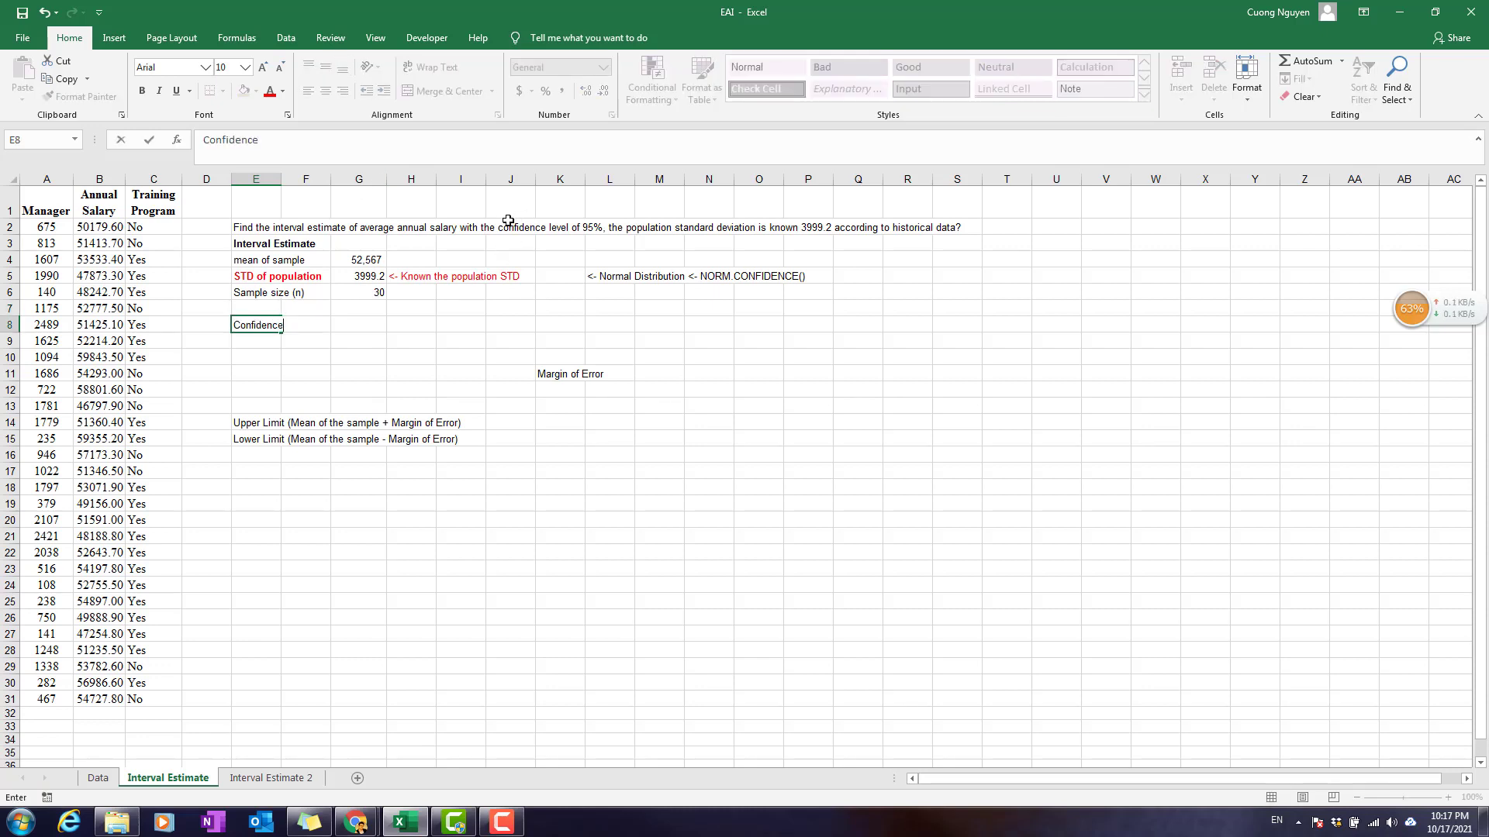
text( leve)
key(Tab)
key(Tab)
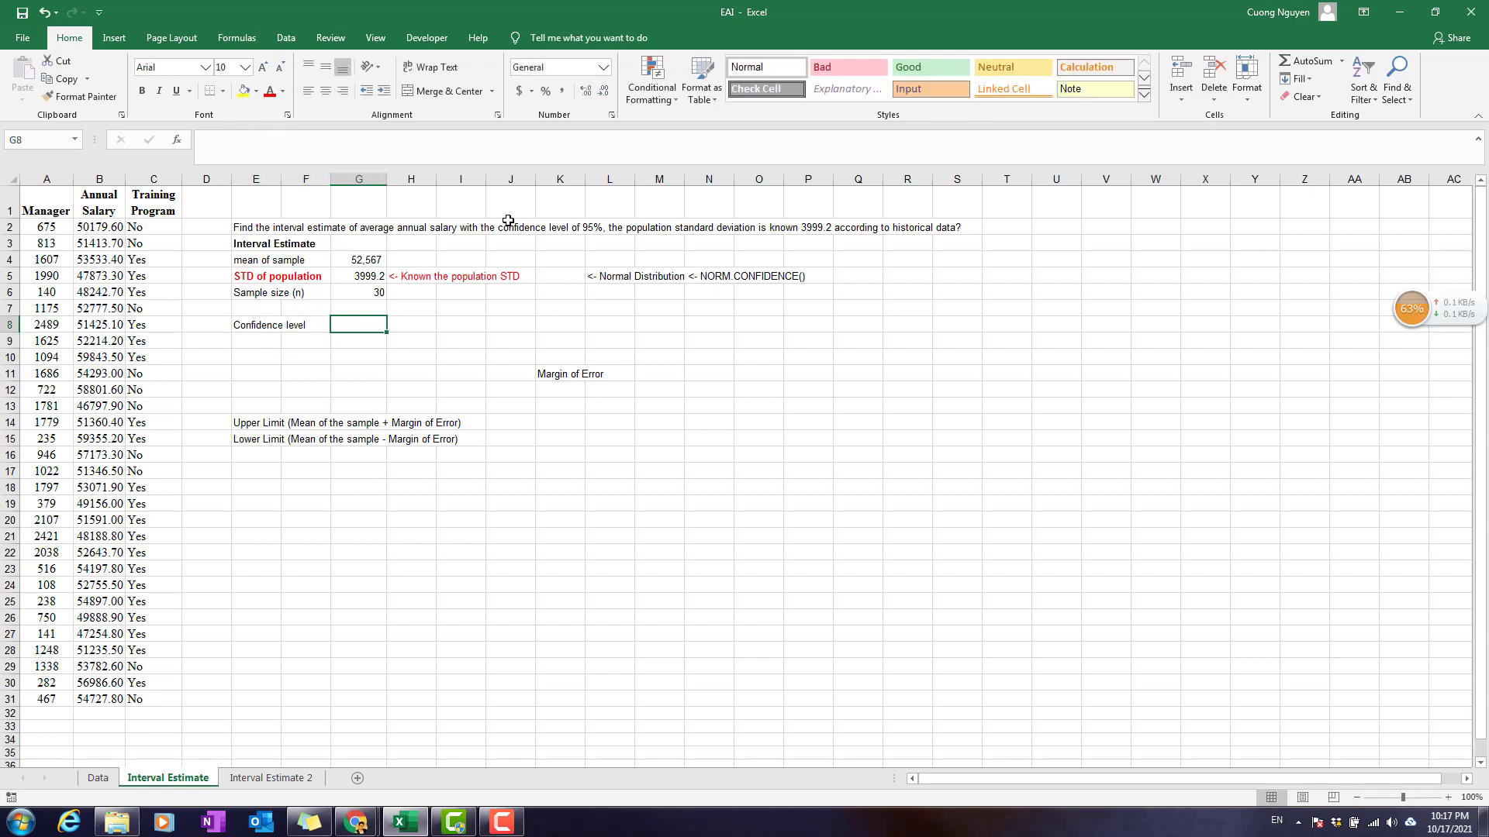
text(95)
key(Right)
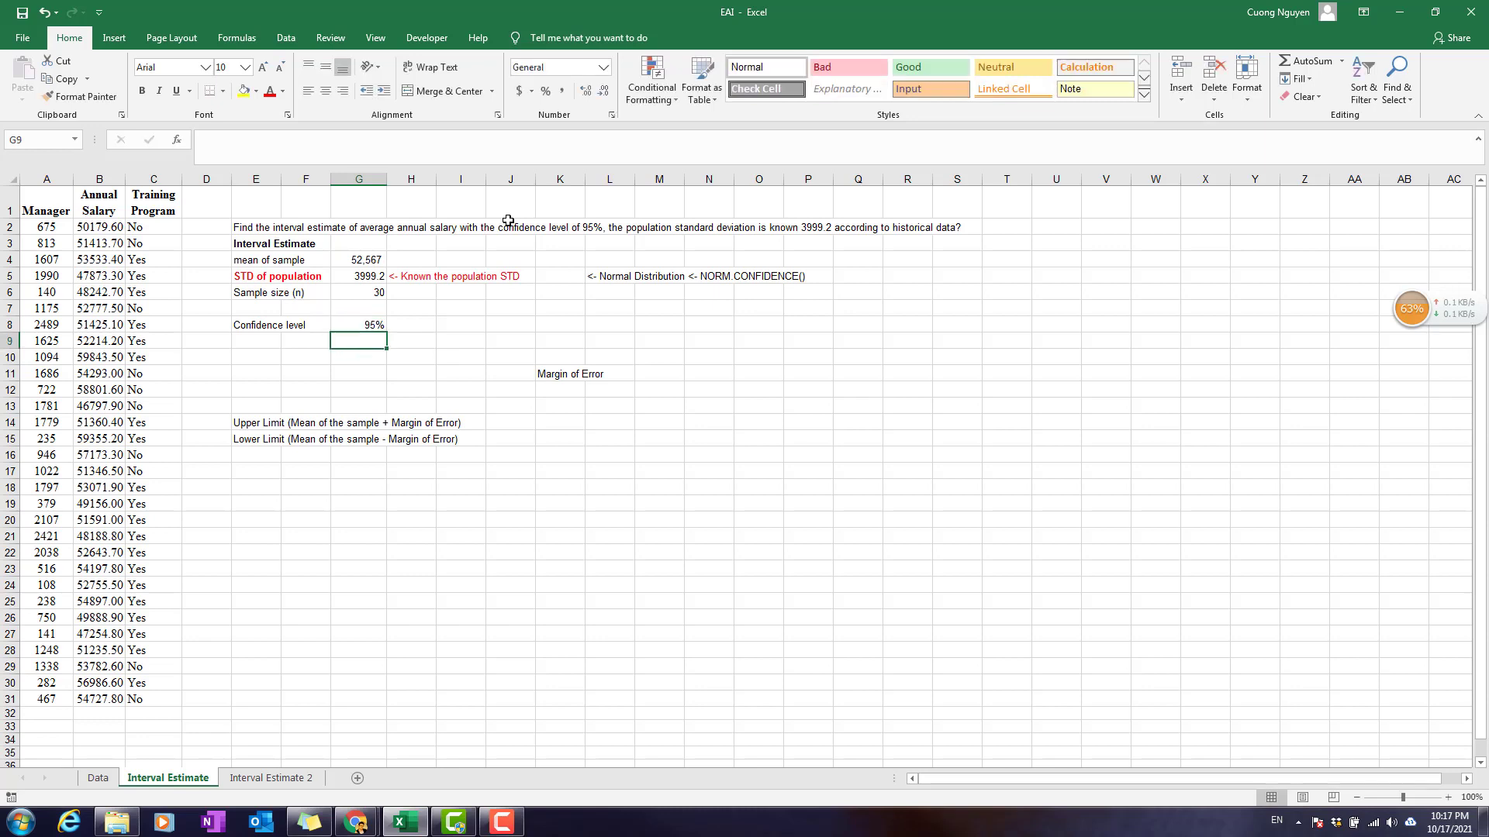
Step: Enter the note "<- Level of Significance (alpha)" in cell I8, beside the confidence level
key(Right)
key(Right)
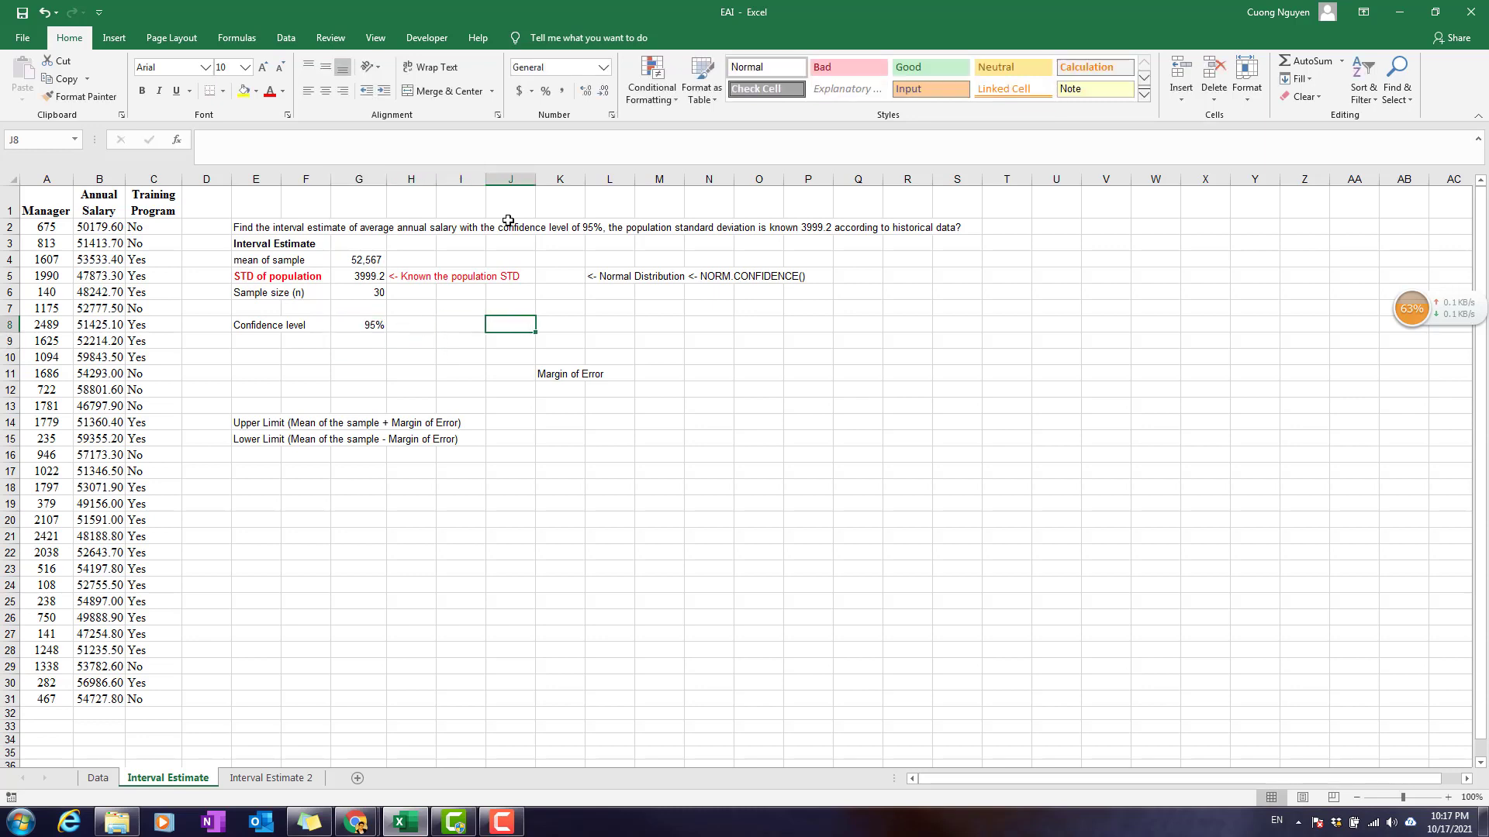
key(Left)
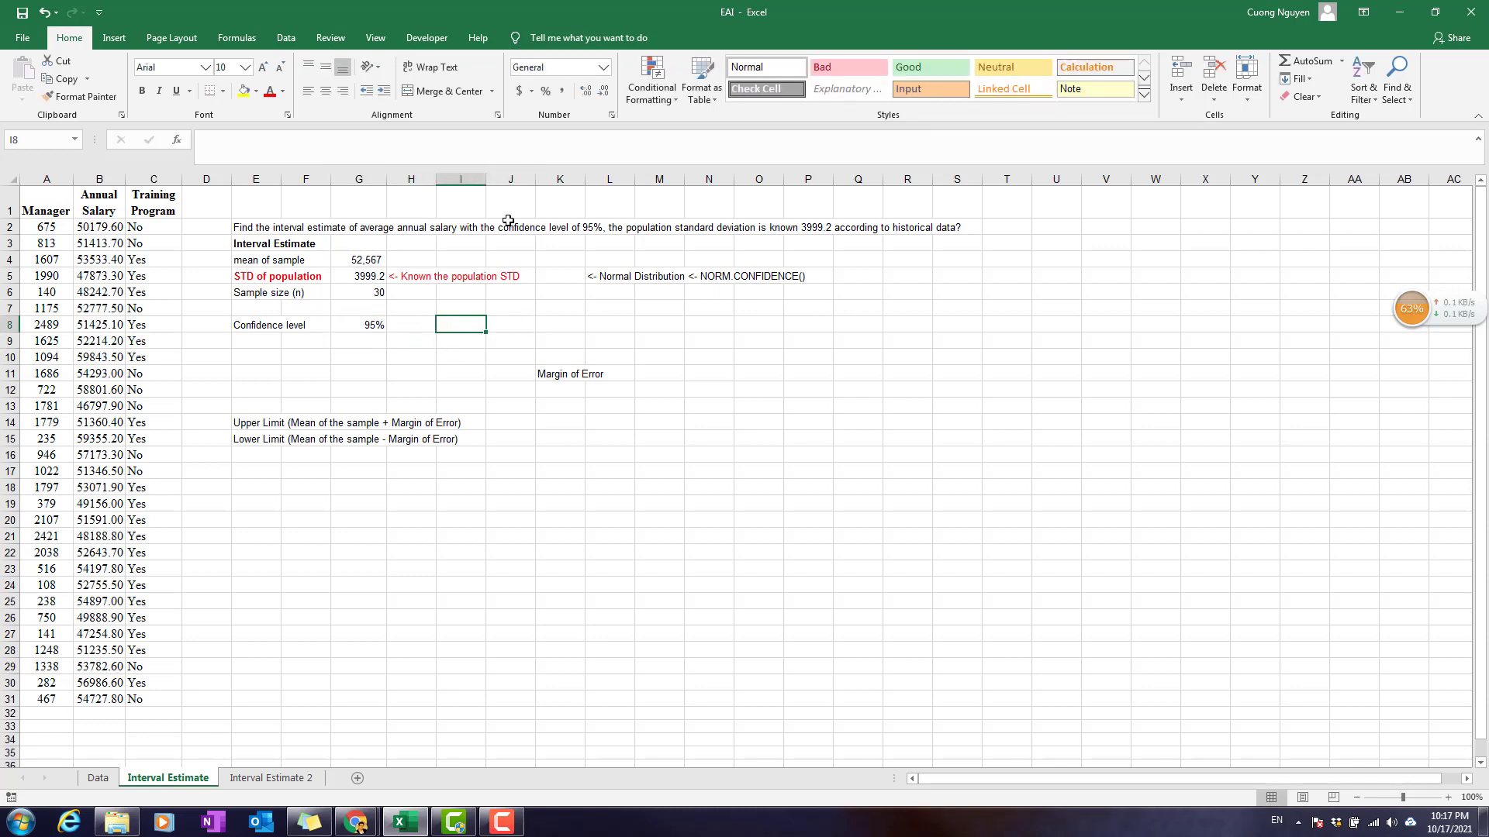
text(<-)
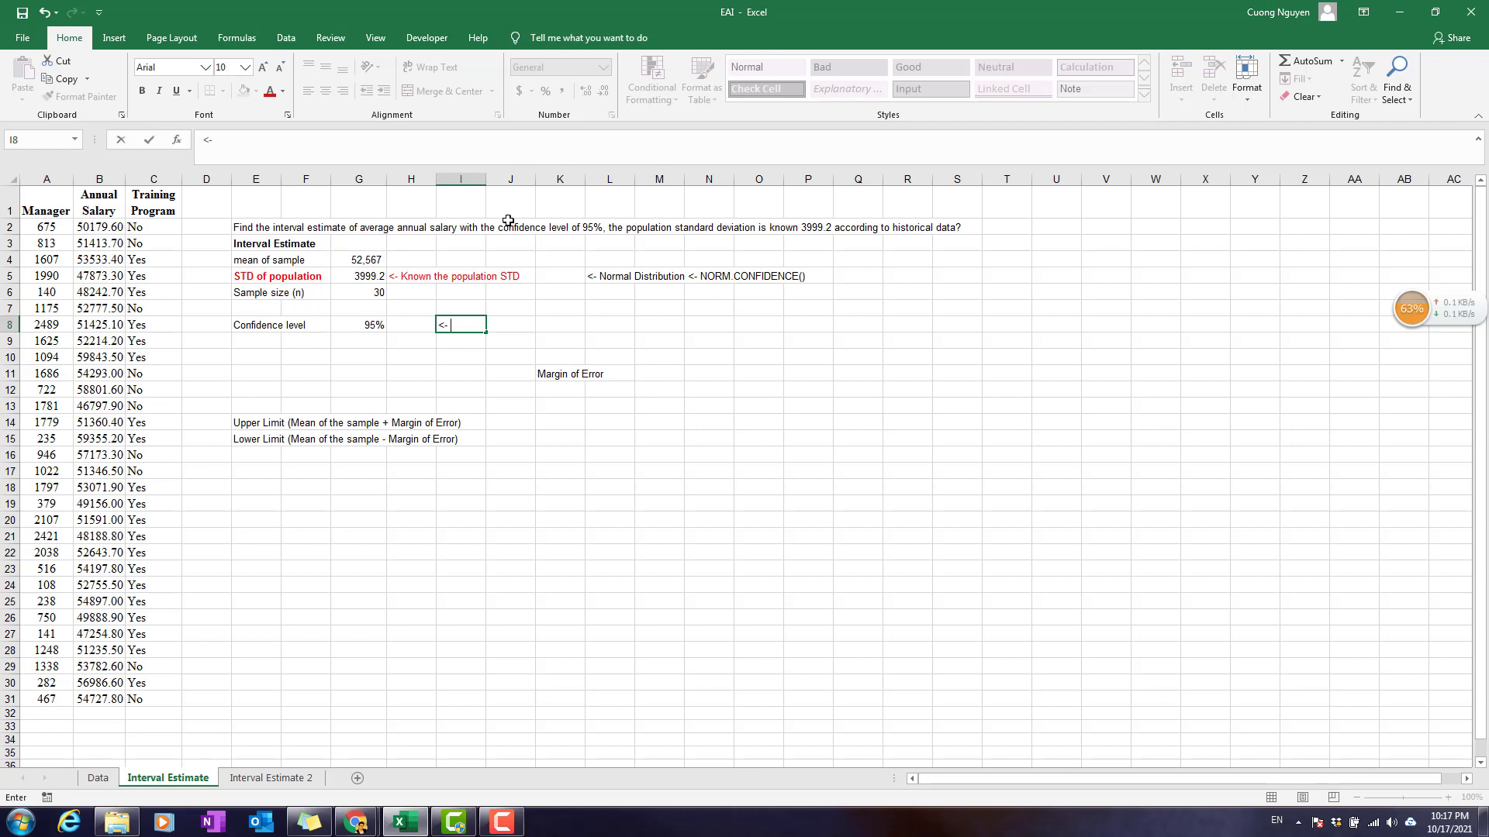
text( Level of Significance)
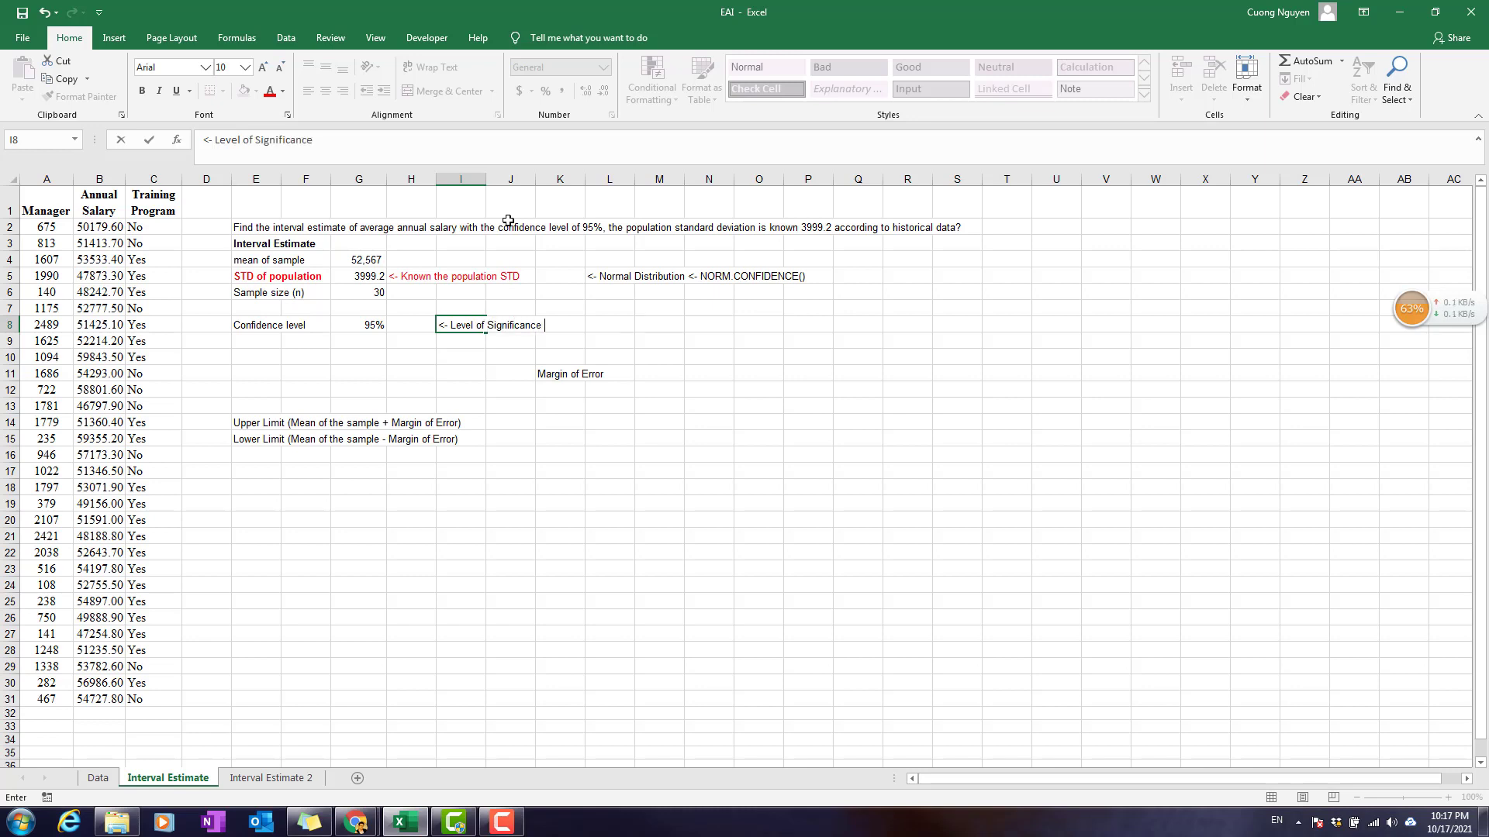
text( 9alpha)
key(BackSpace)
key(BackSpace)
key(BackSpace)
key(BackSpace)
key(BackSpace)
key(BackSpace)
text((alpha))
key(Return)
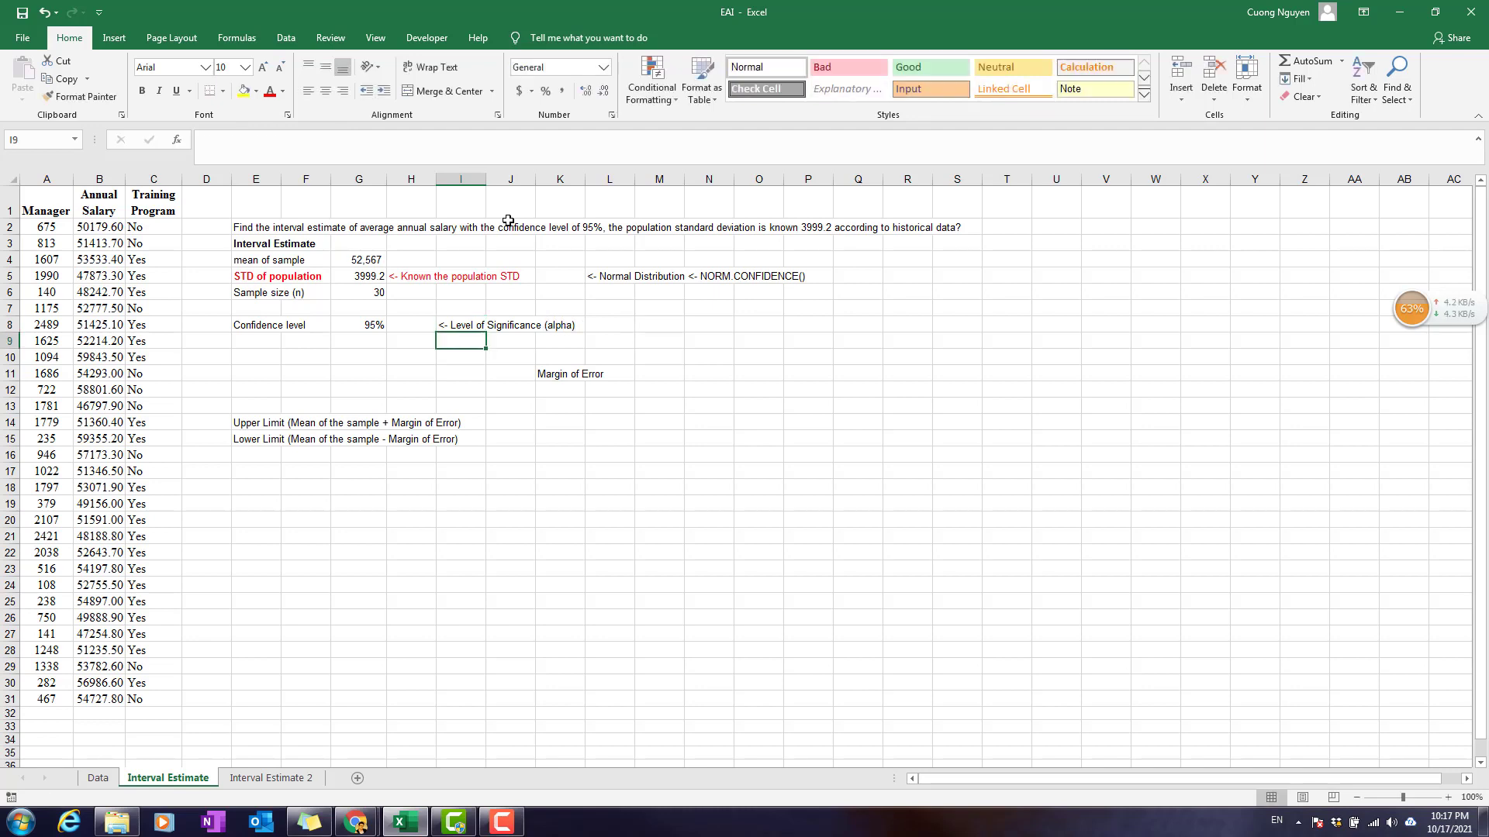
Step: Calculate the level of significance in cell L8 with the formula =100%-G8
key(Right)
key(Right)
key(Right)
key(Up)
text(=)
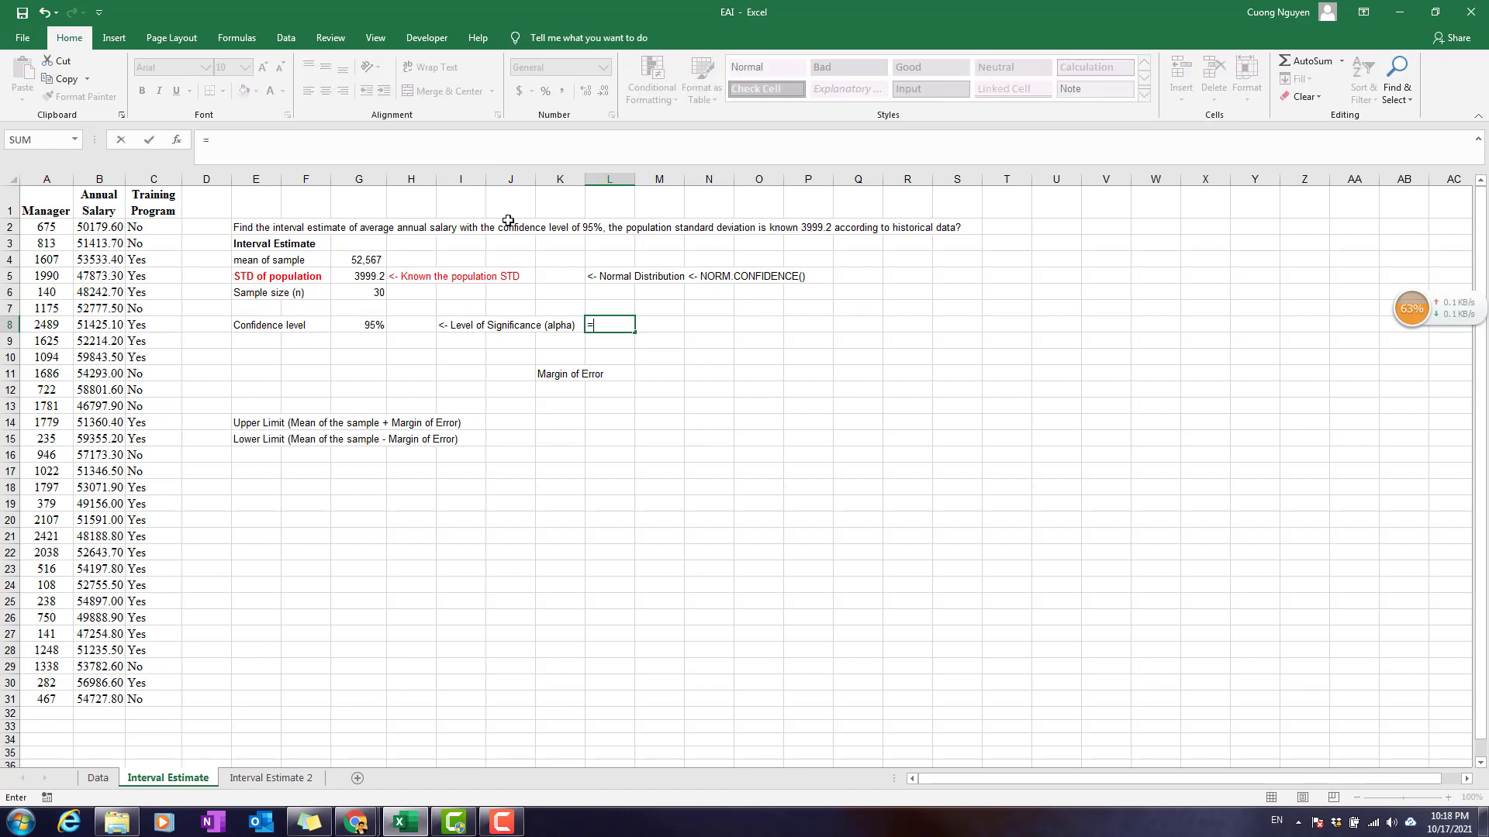
text(100%-)
key(Left)
key(Left)
key(Left)
key(Left)
key(Left)
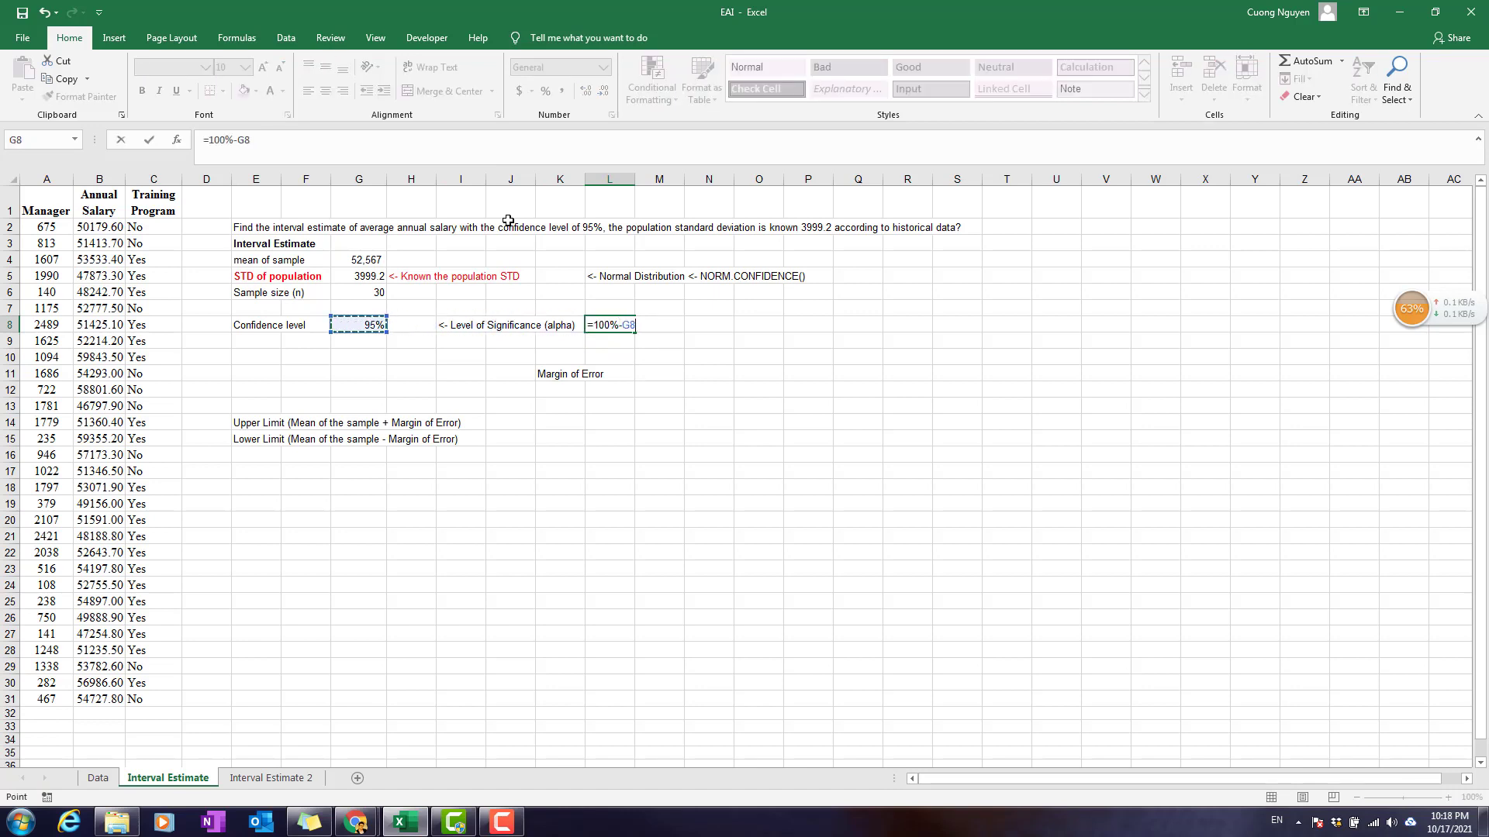
key(Return)
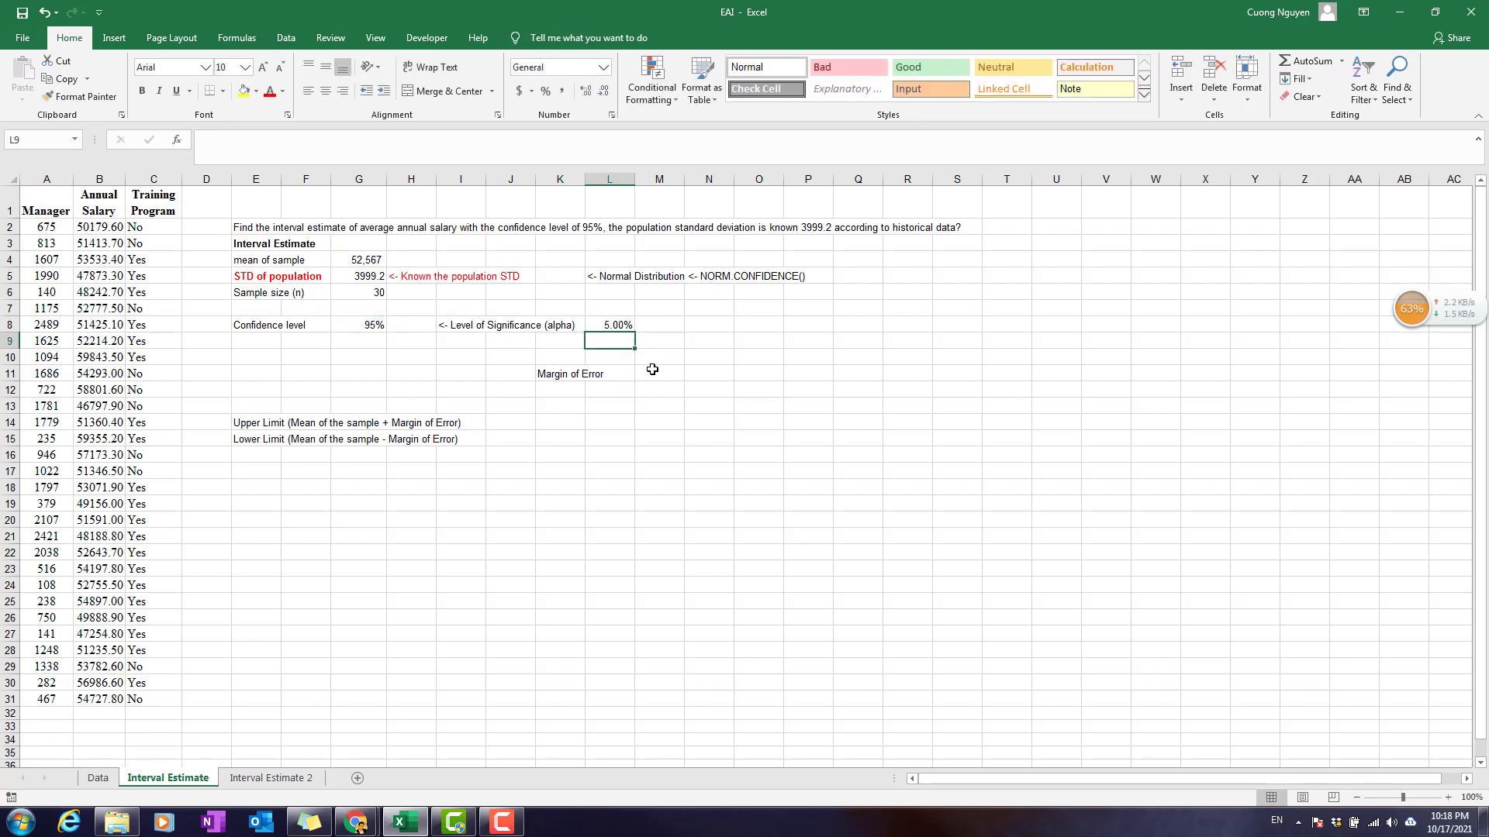
Step: Move the "Margin of Error" label to cell F11 and calculate the margin in cell J11 with =CONFIDENCE.NORM(L8,G5,G6)
click(655, 371)
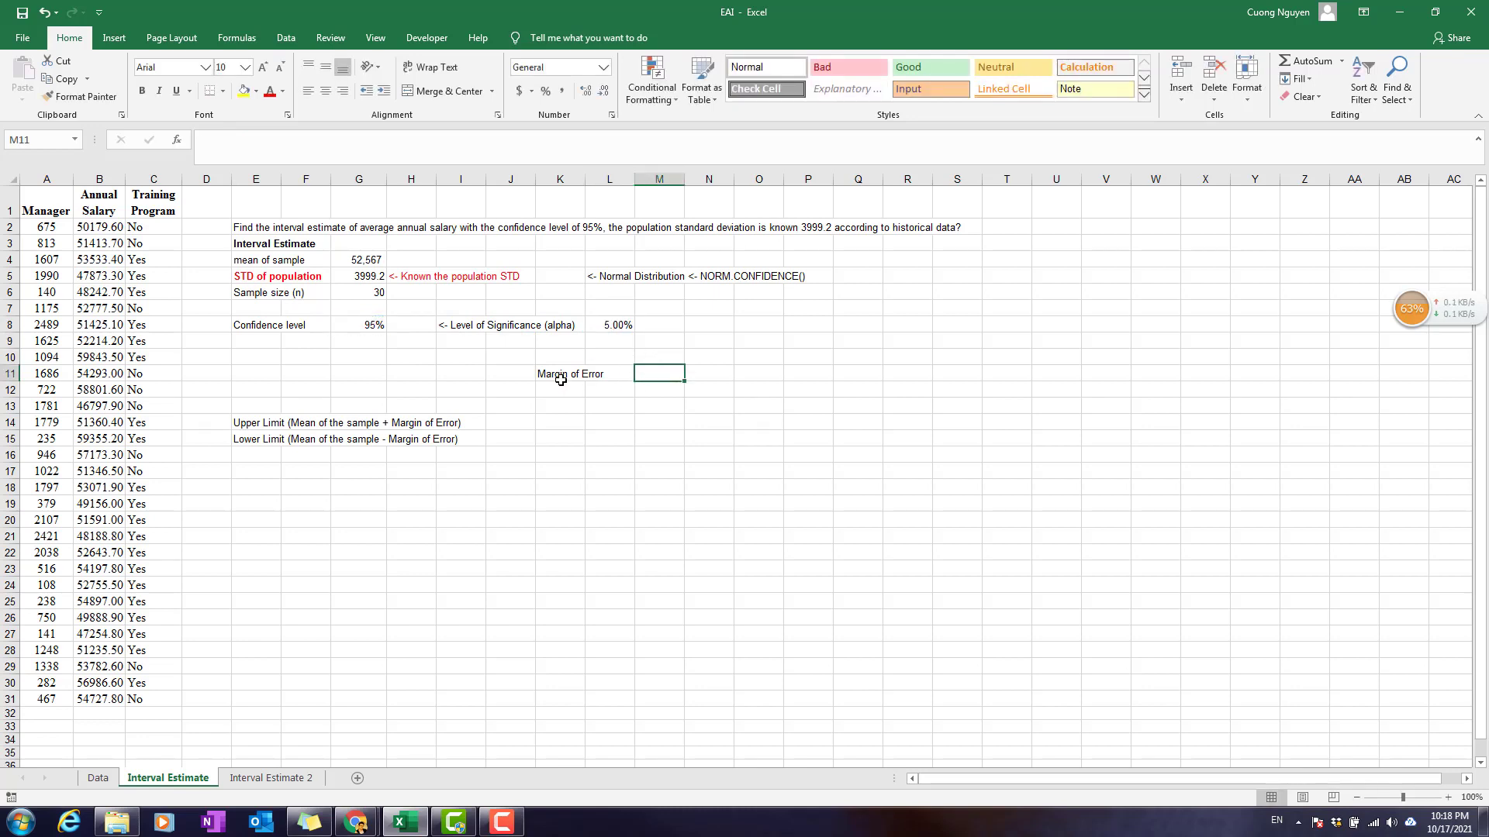
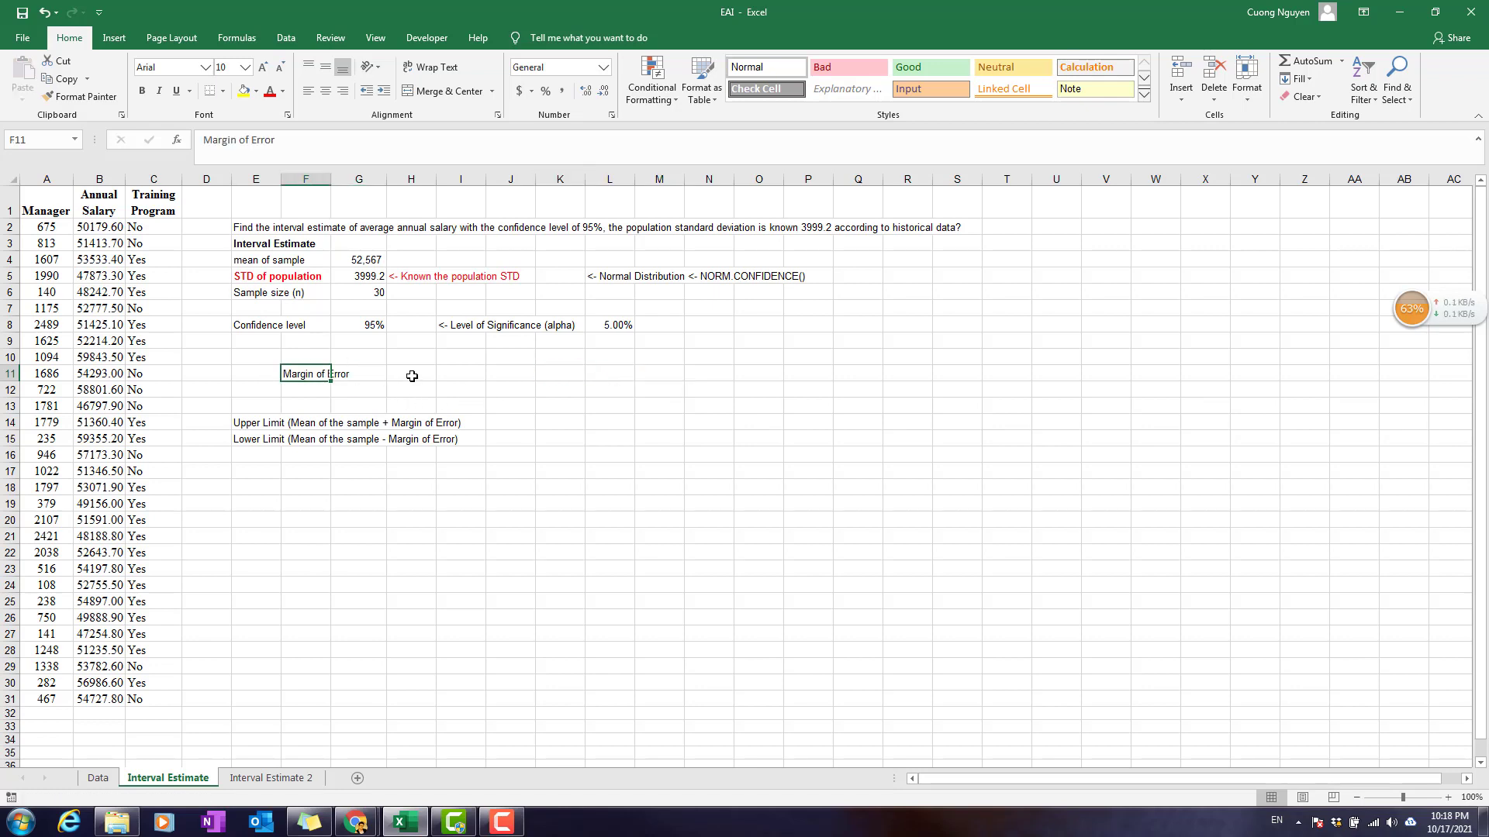
click(476, 377)
click(524, 374)
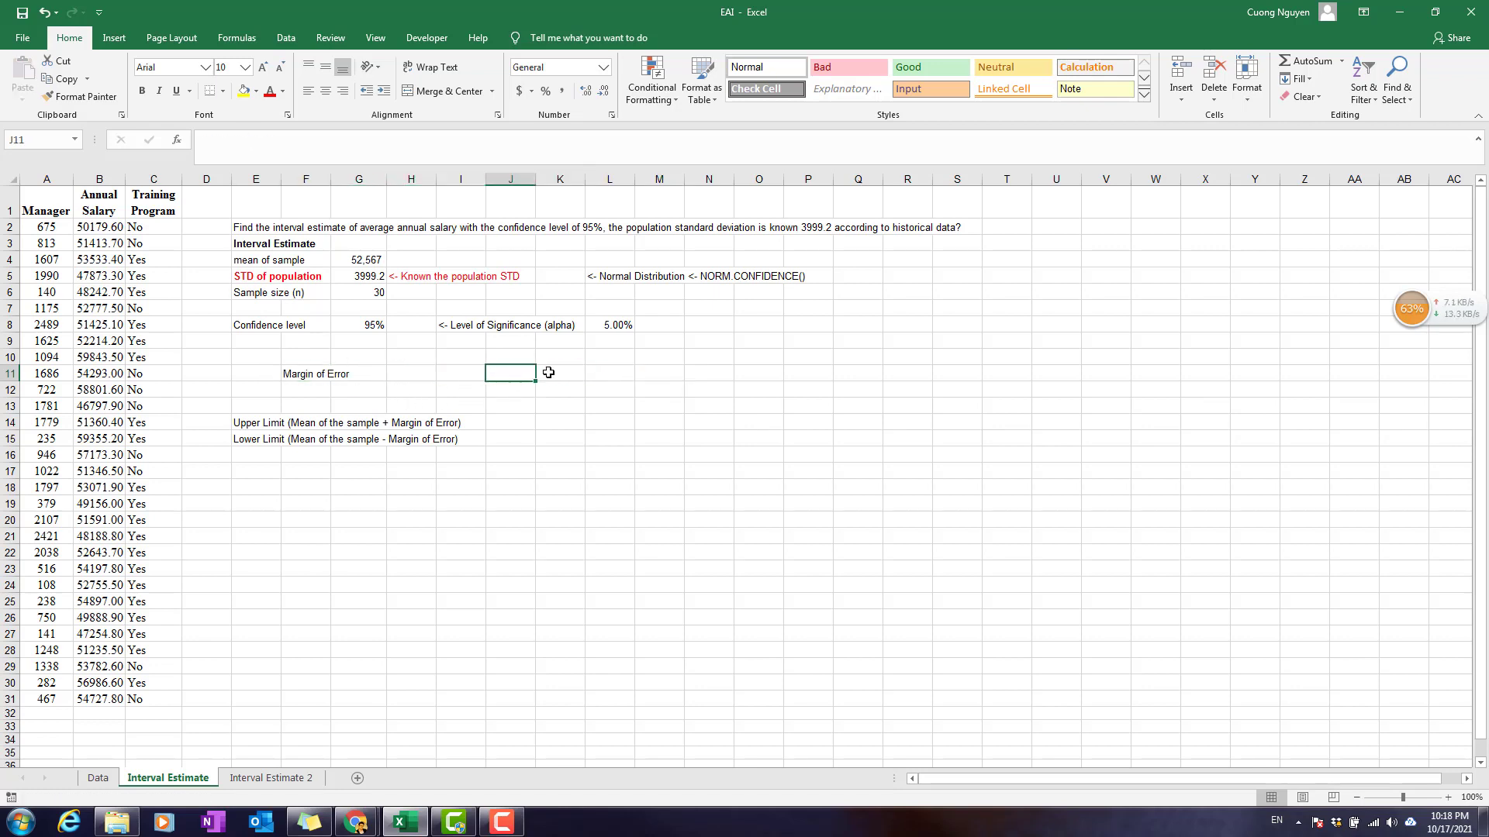
text(=)
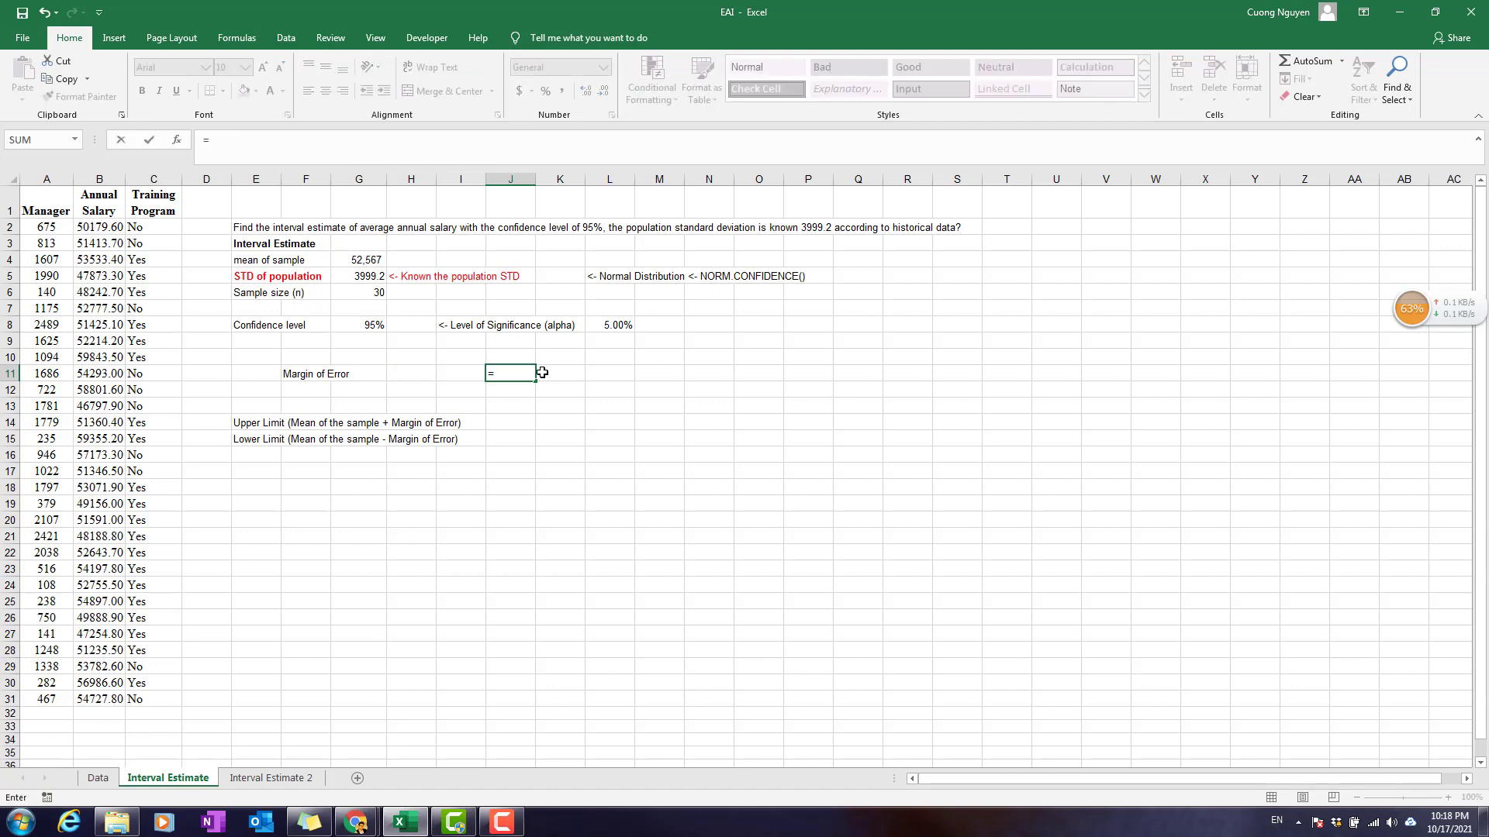
text(confidence)
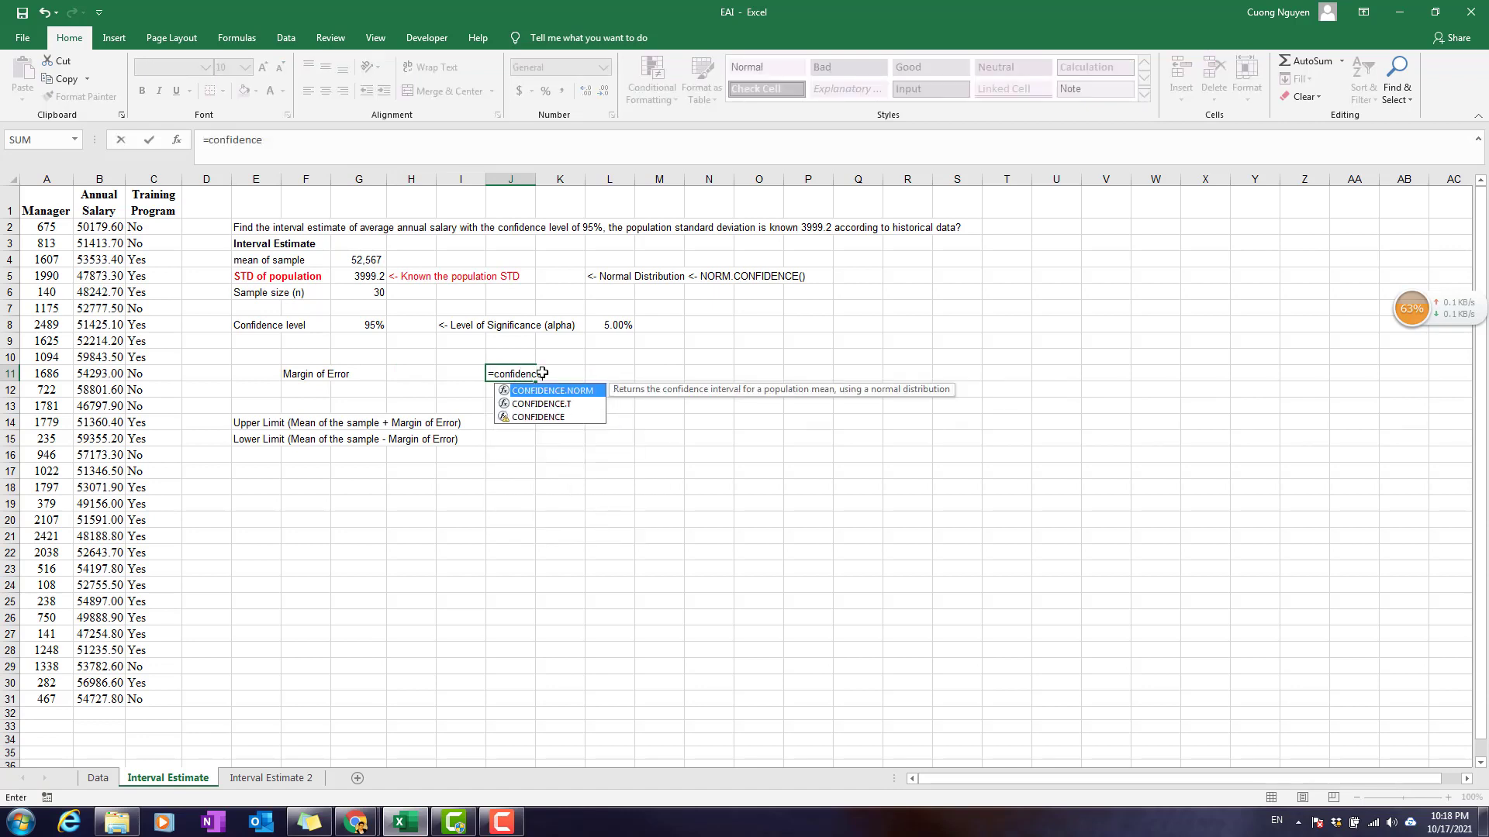
text(.norm()
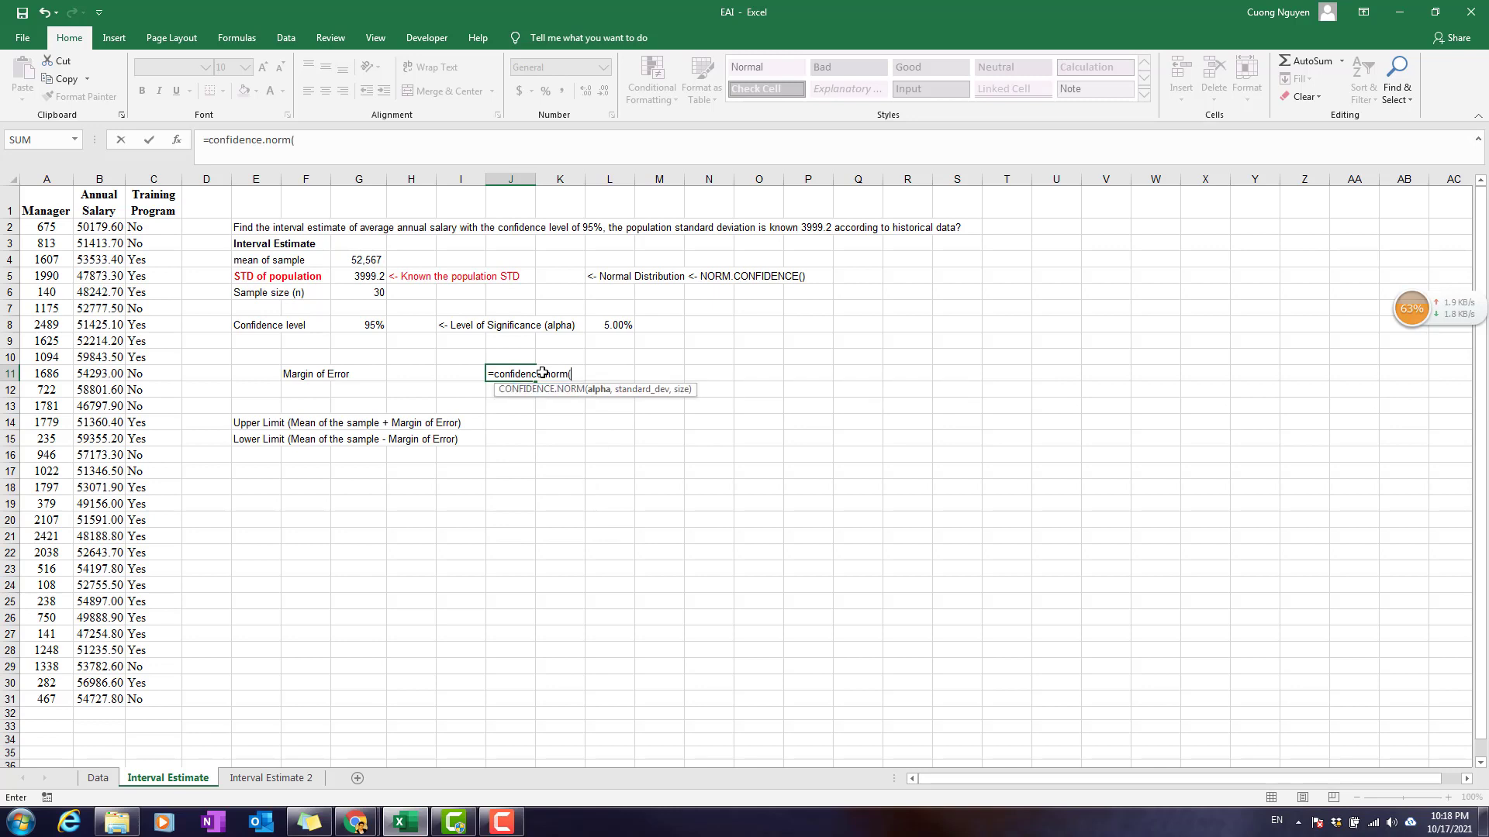
click(621, 323)
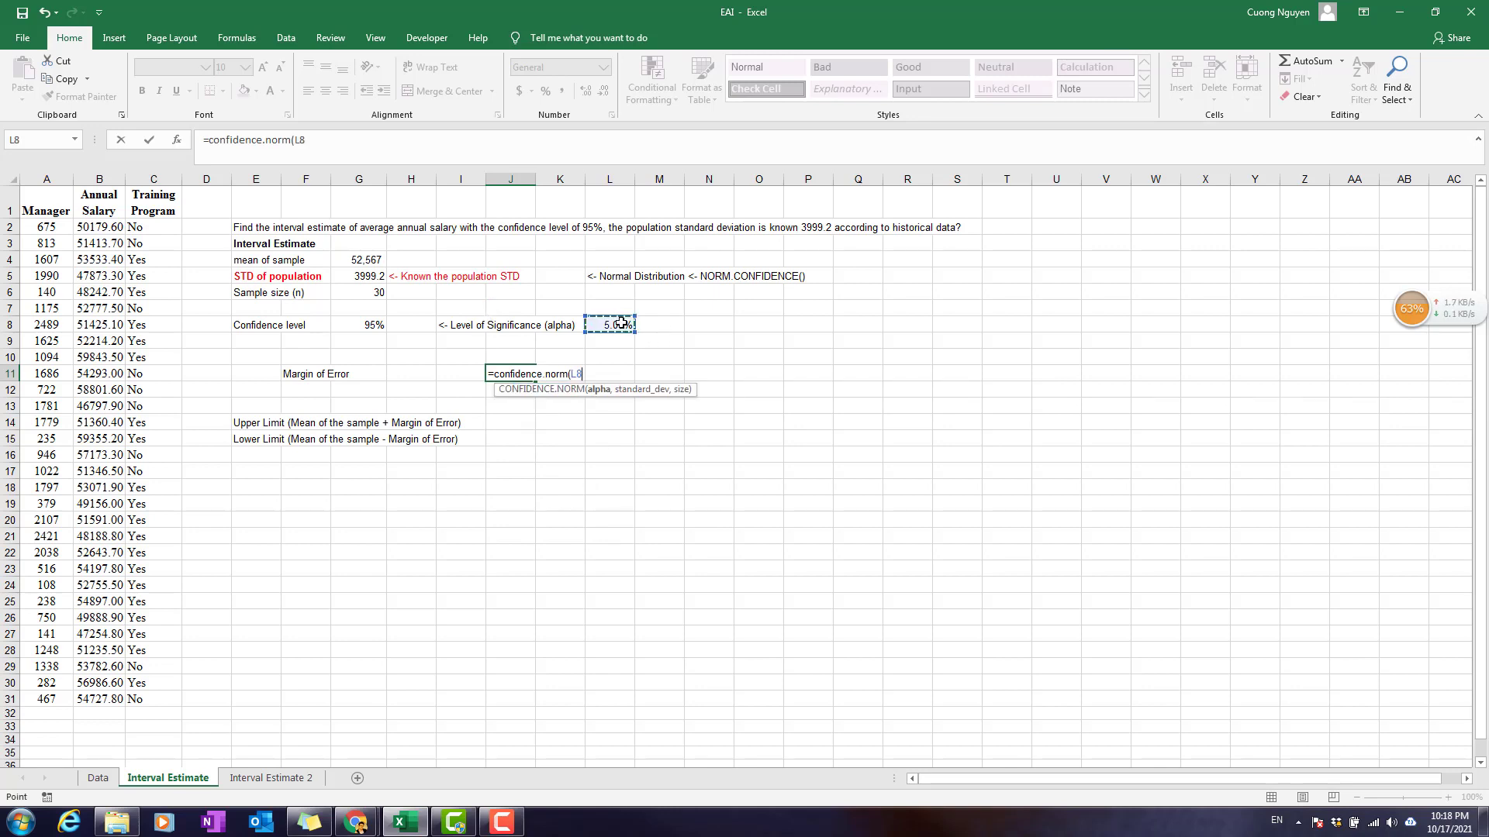
text(,)
click(358, 276)
text(,)
key(BackSpace)
text(,)
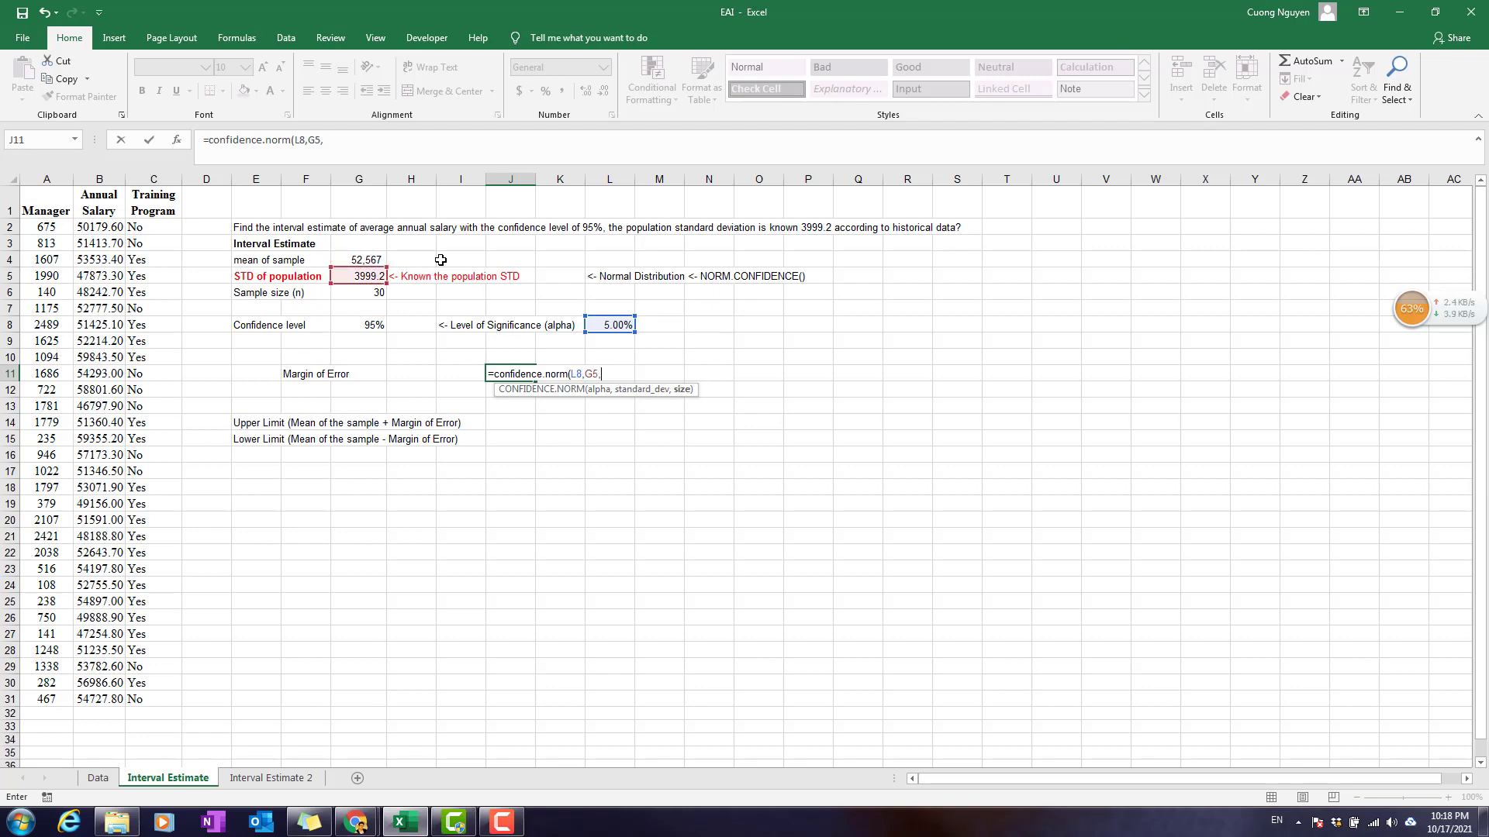
click(362, 290)
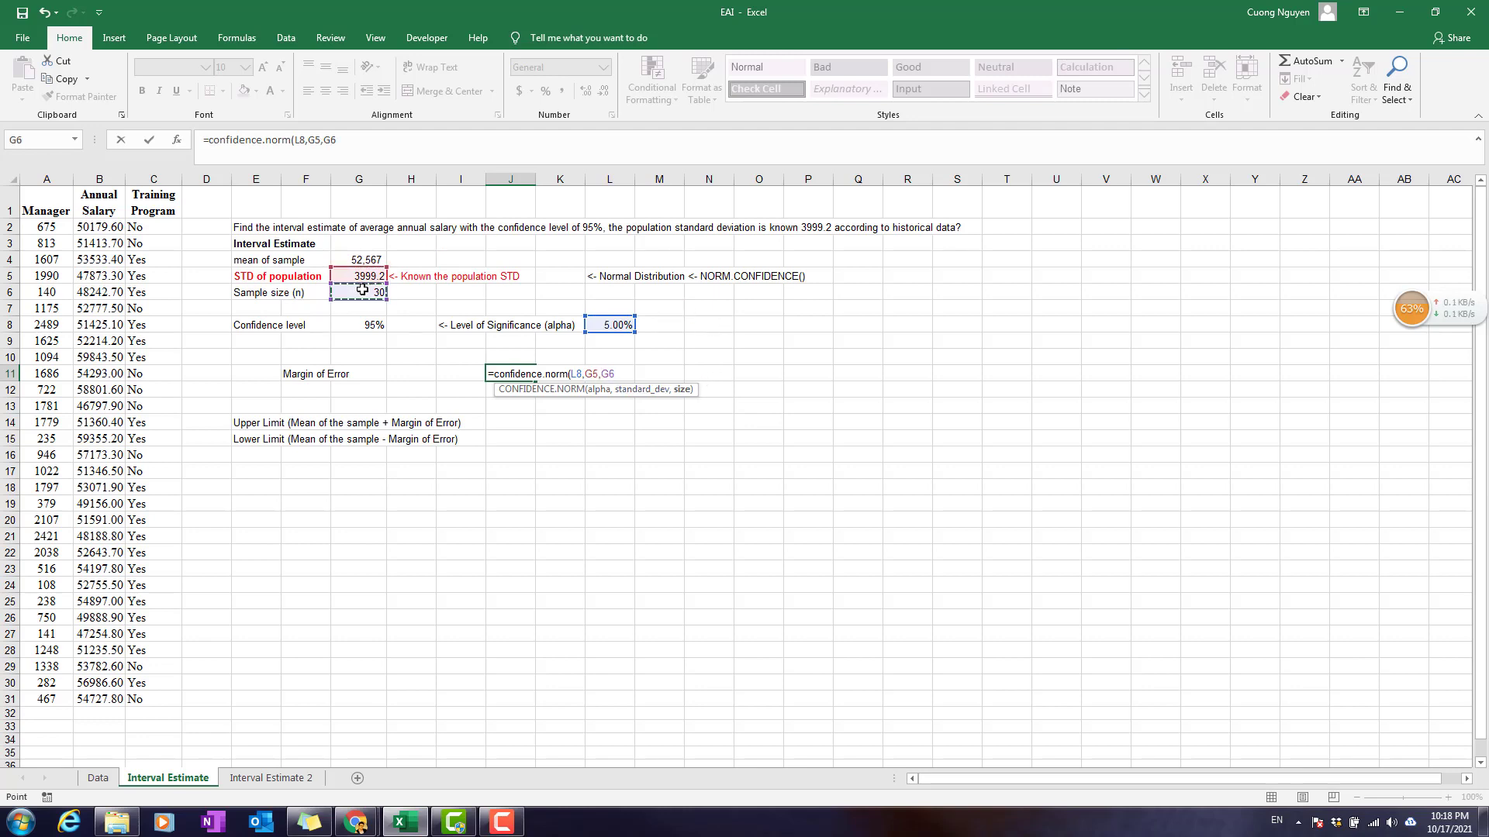
text())
key(Return)
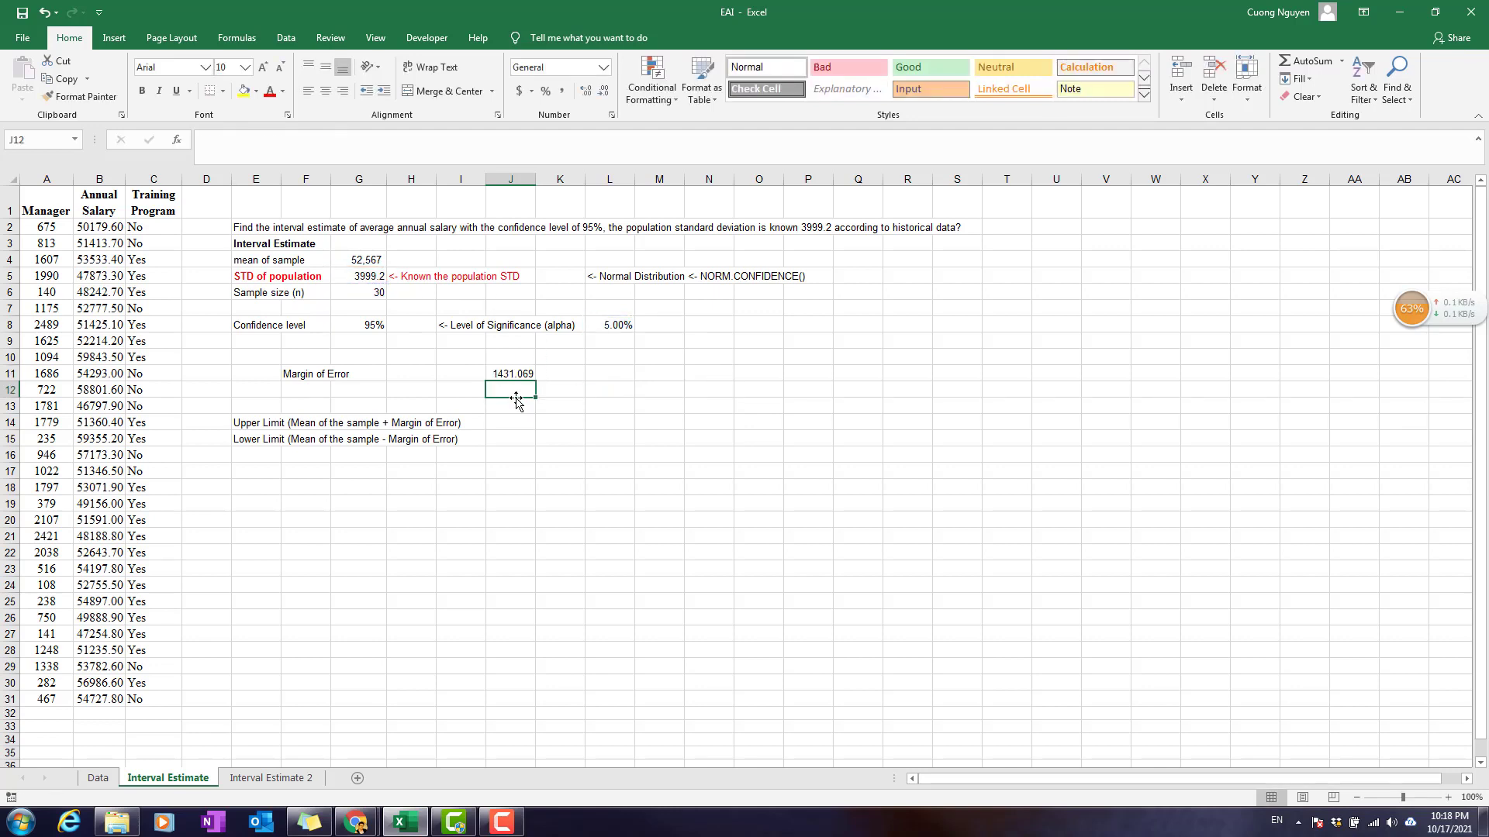
Step: Calculate the upper limit in cell J14 as sample mean plus margin of error with the formula =G4+J11
click(524, 376)
click(512, 421)
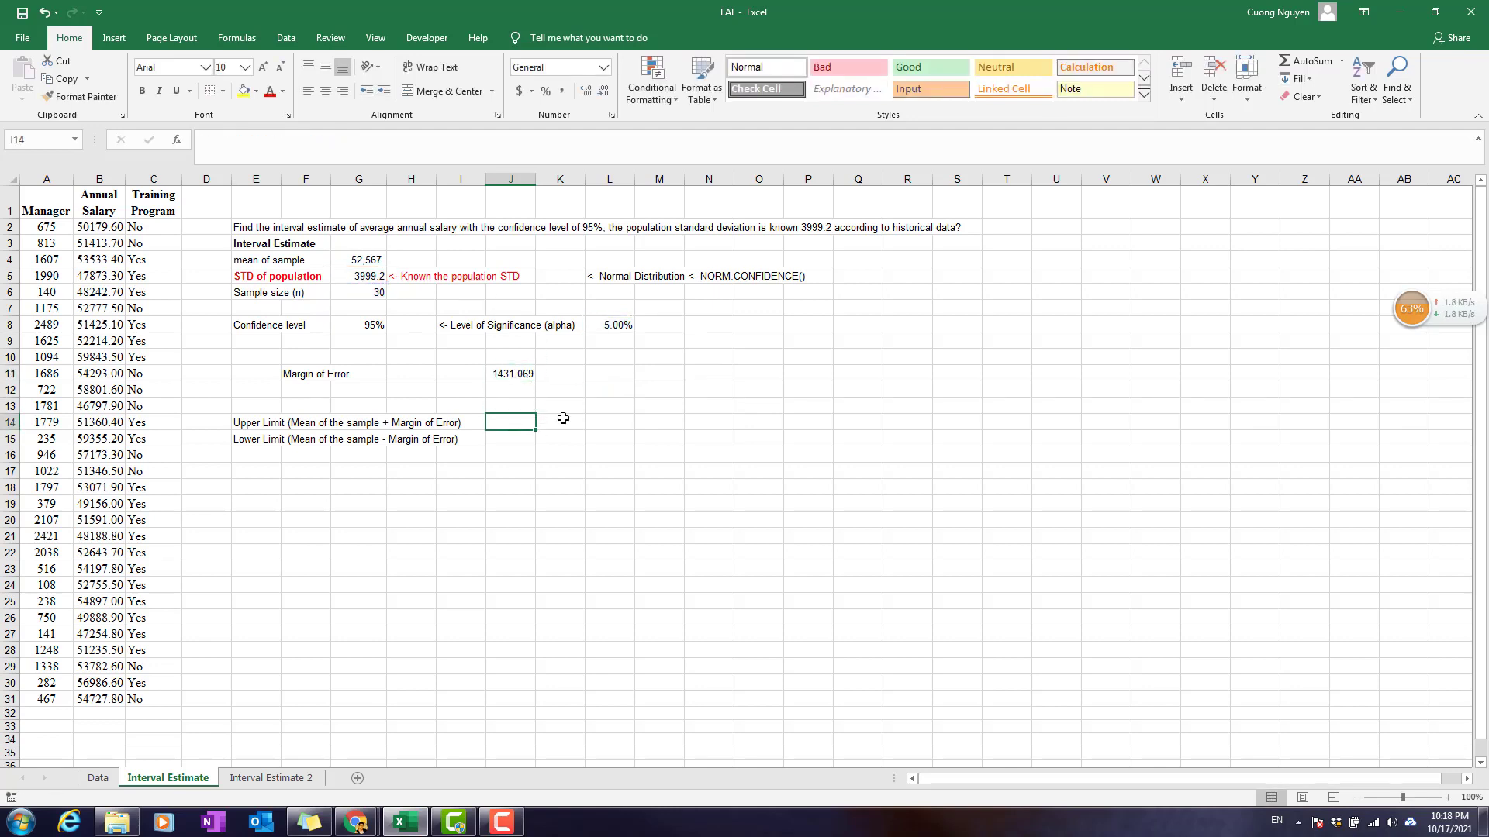
text(=)
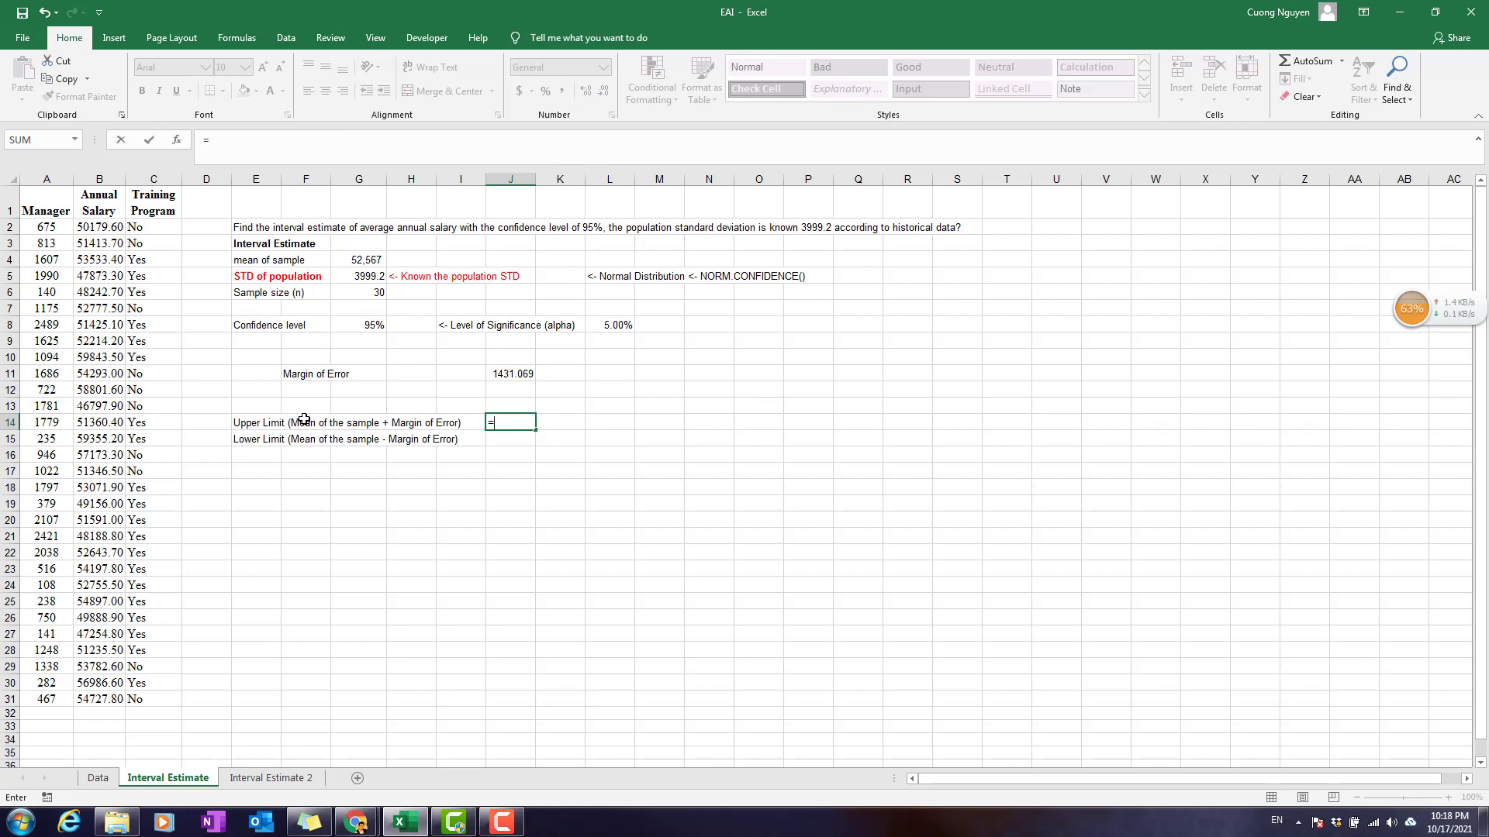
click(366, 262)
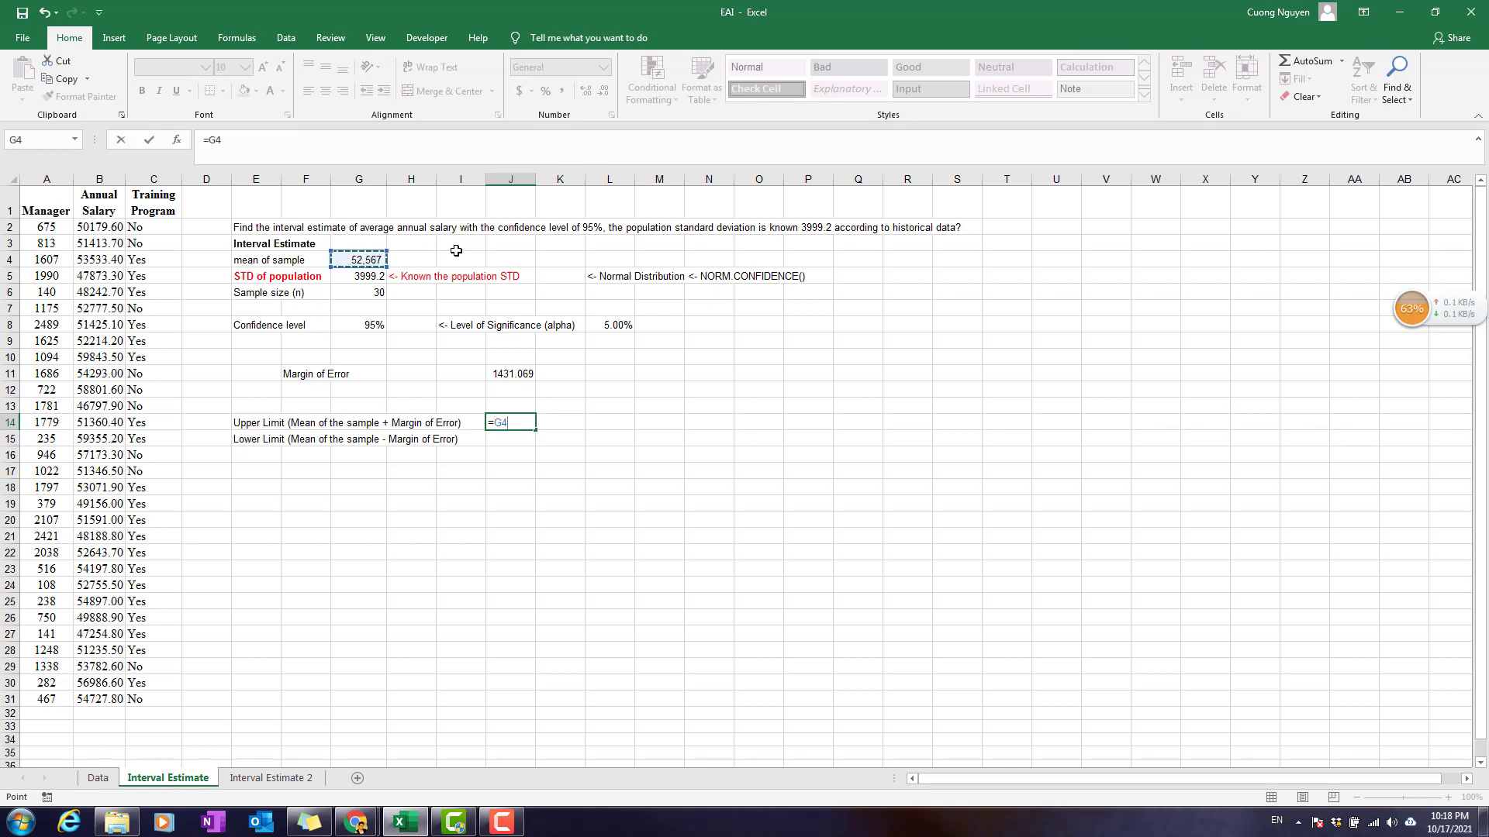
text(+)
click(533, 374)
key(Return)
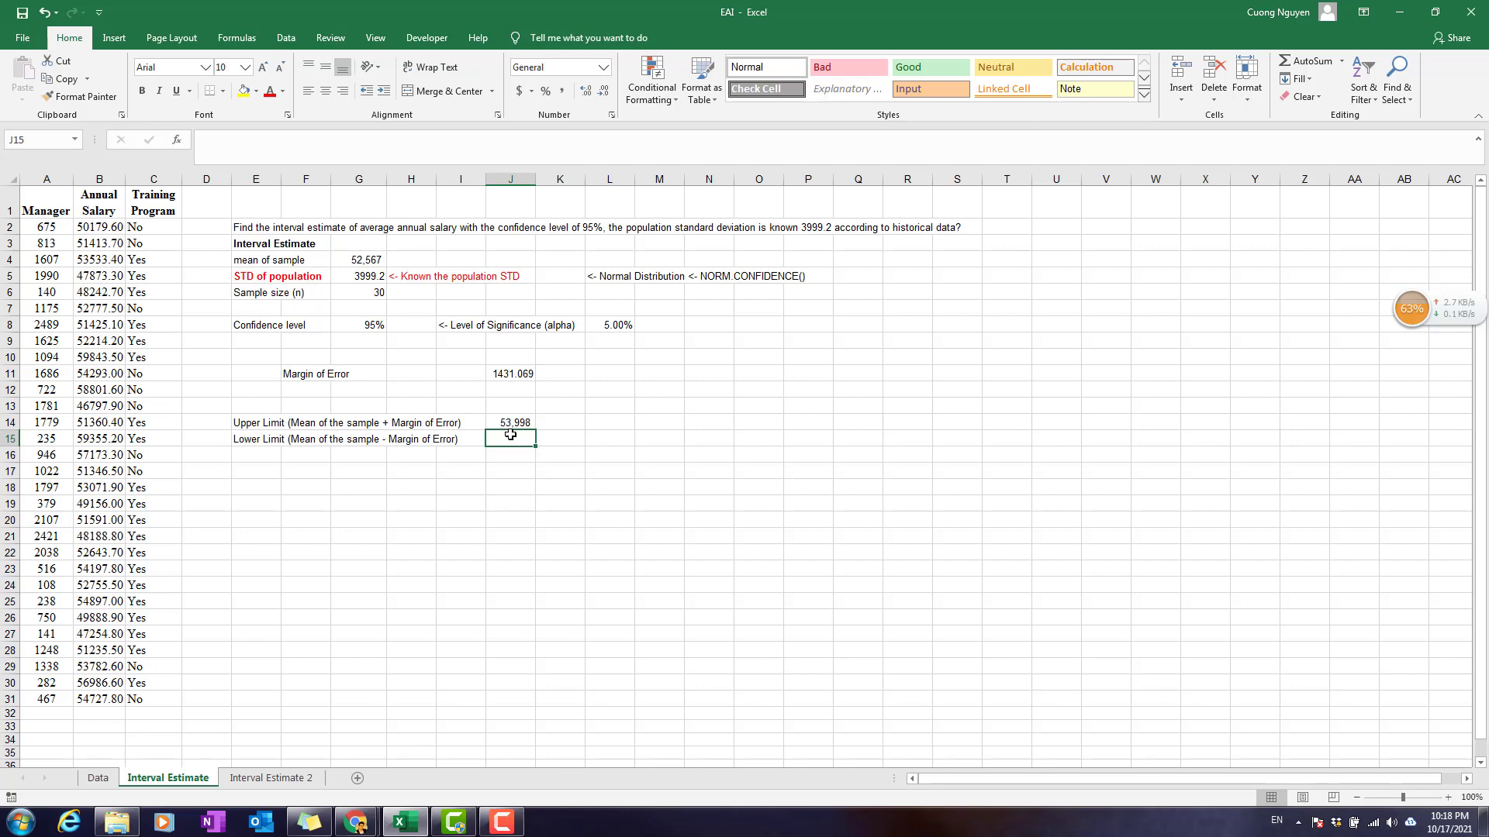
Step: Calculate the lower limit in cell J15 as sample mean minus margin of error with the formula =G4-J11
text(=)
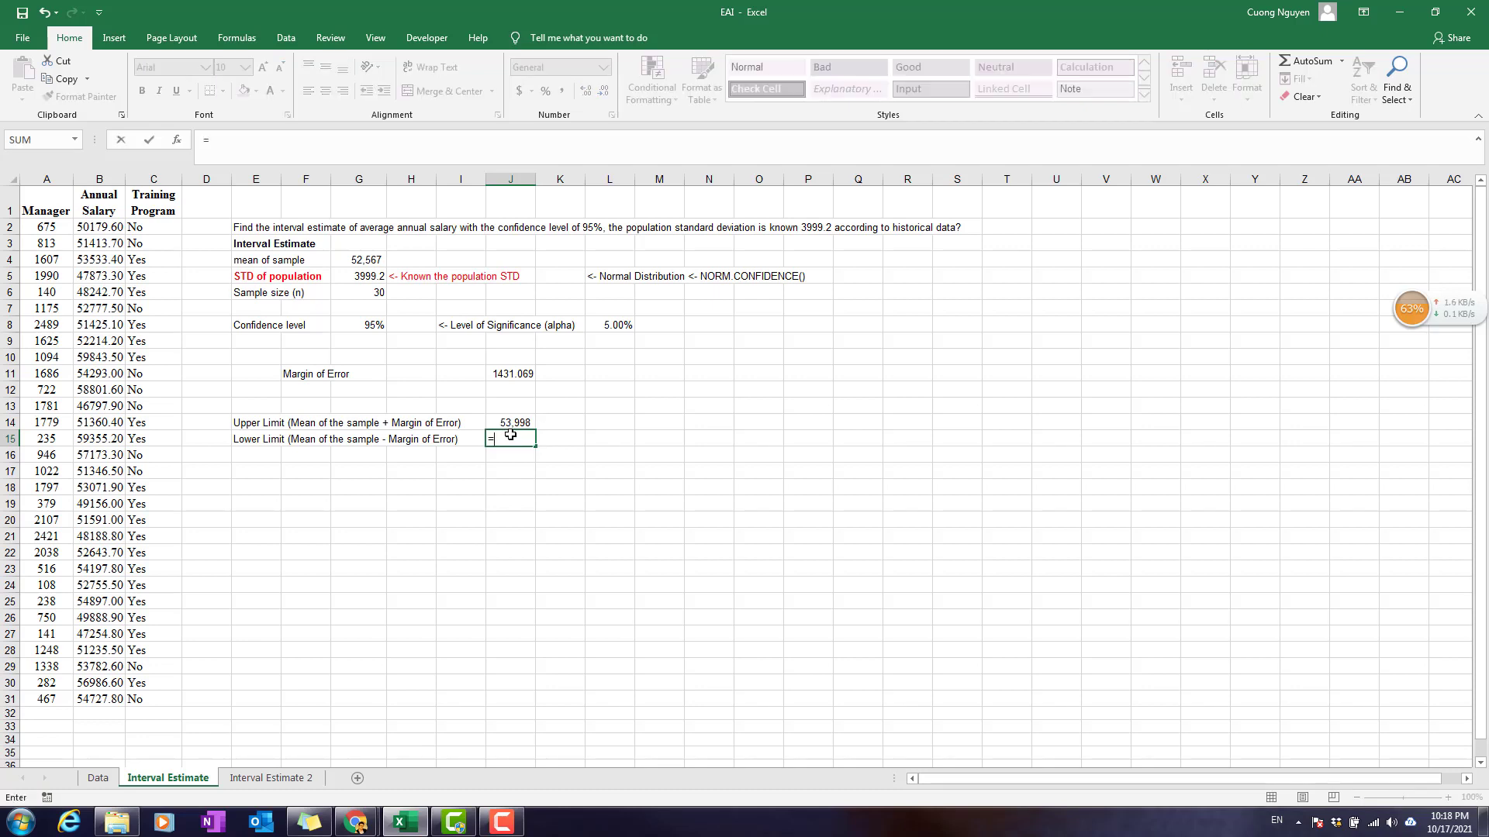
click(376, 261)
text(-)
click(498, 374)
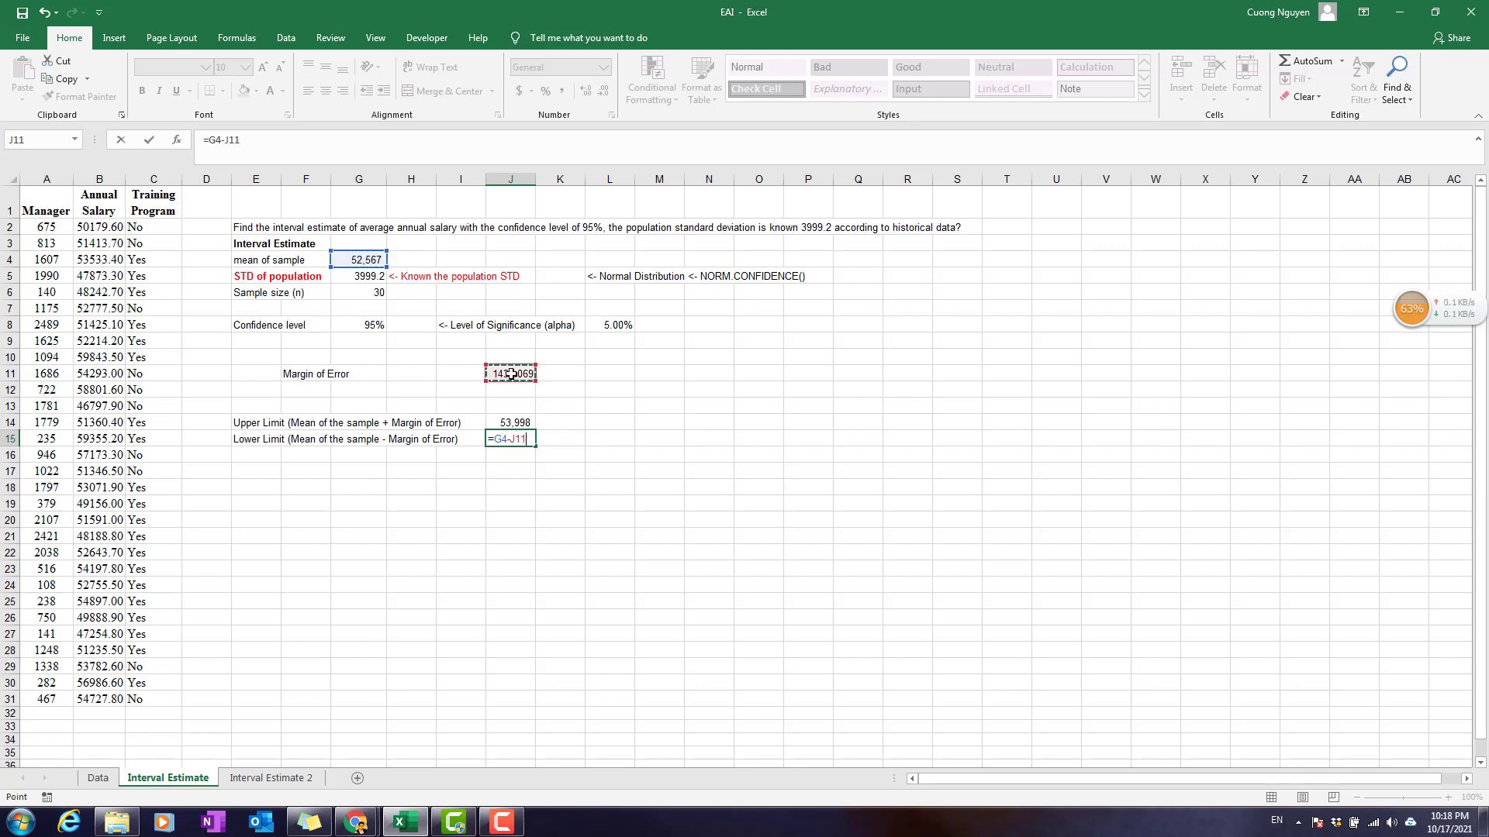
text(\)
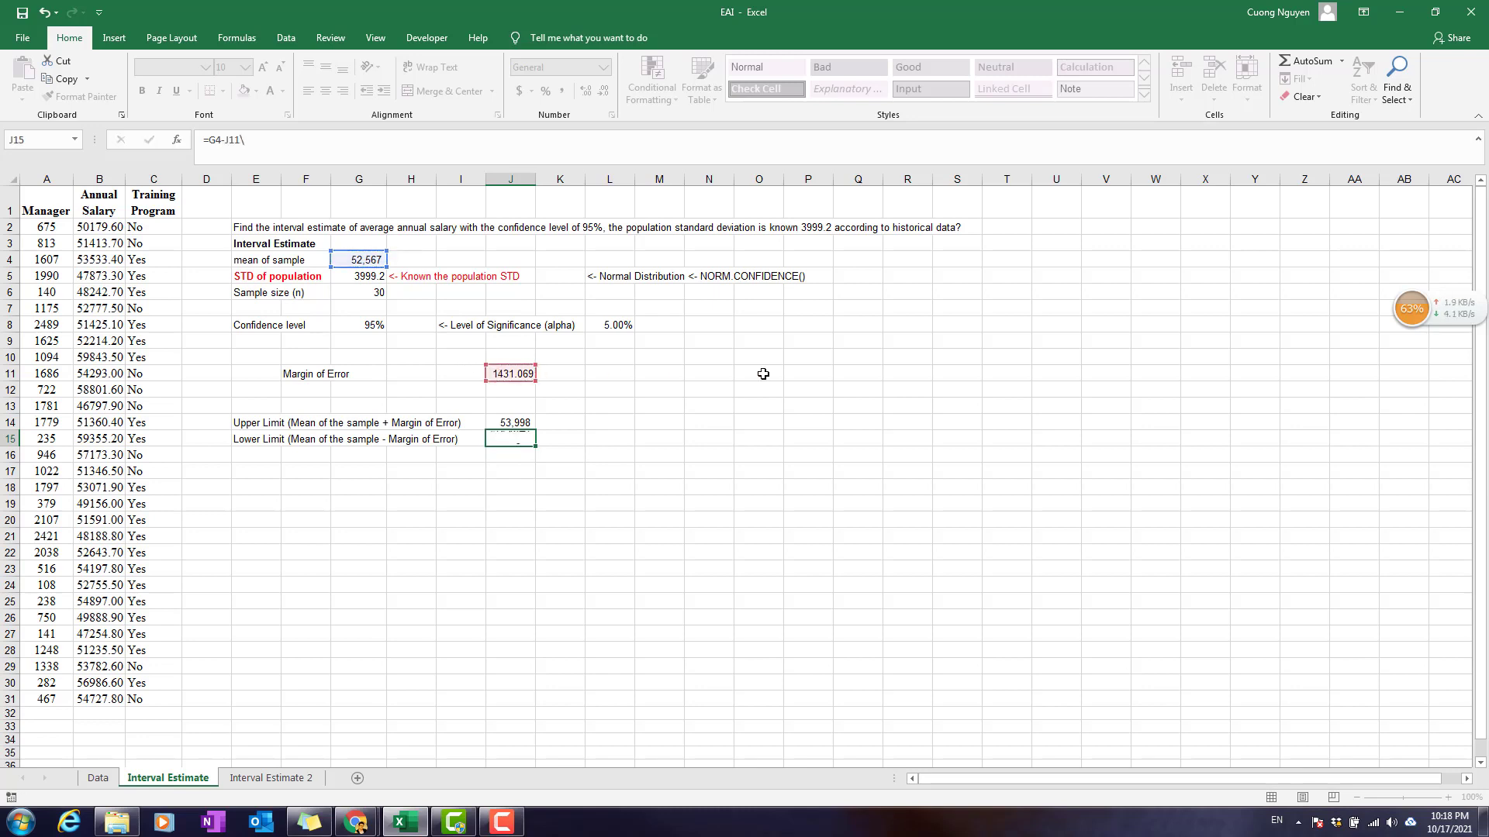
key(F2)
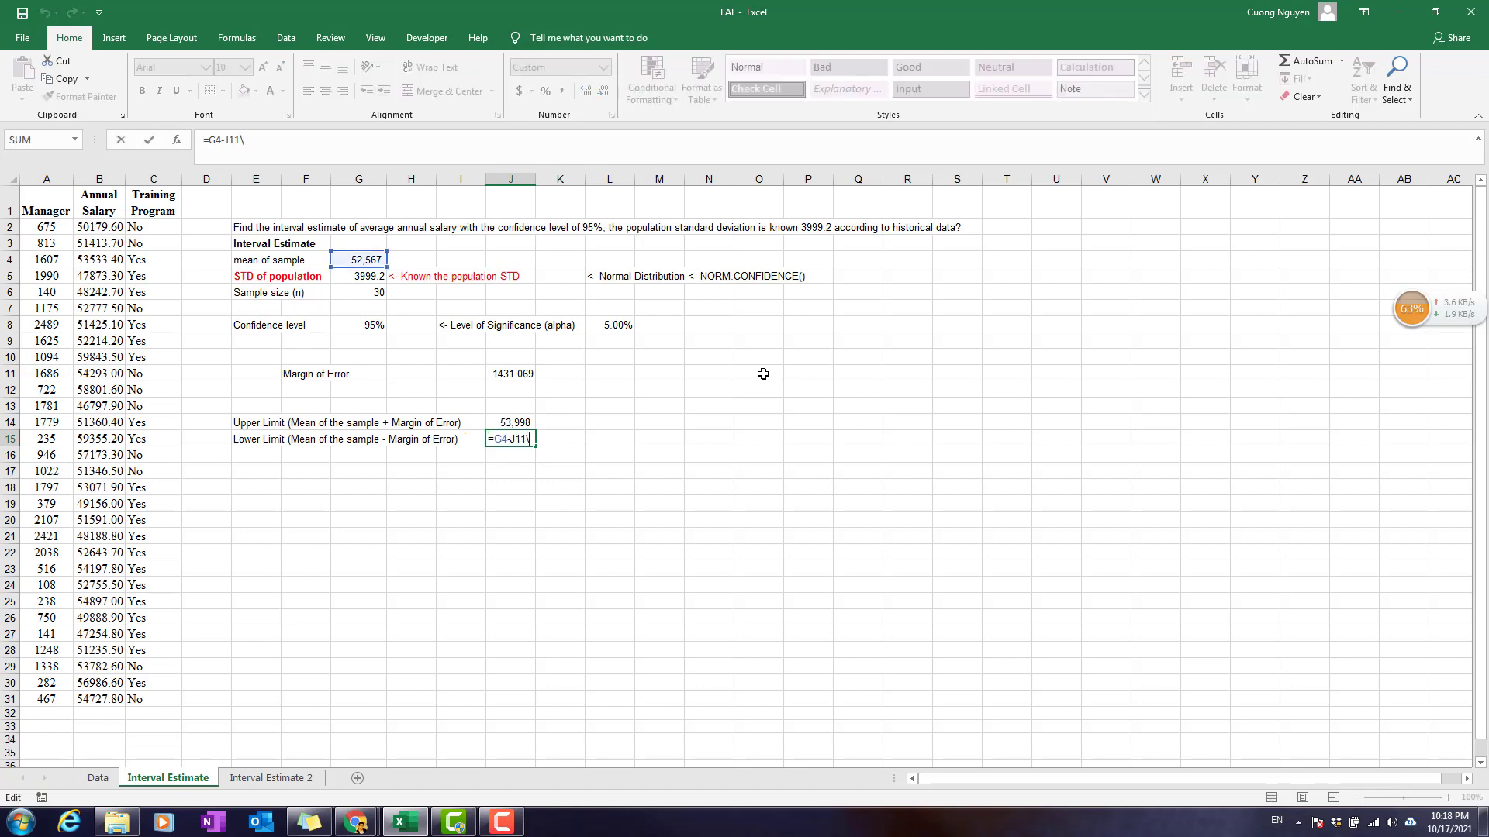
key(BackSpace)
key(Return)
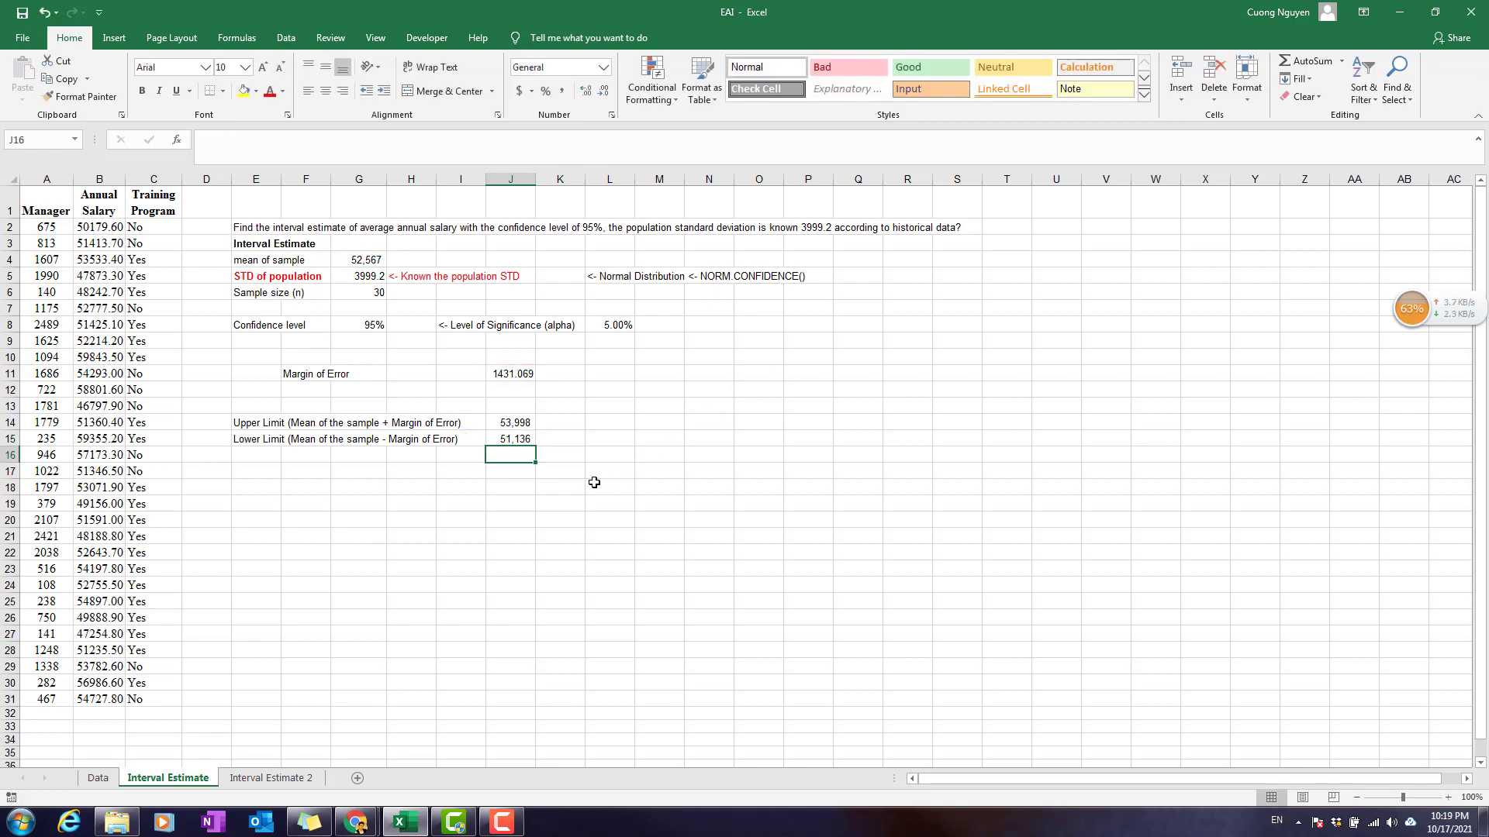
Step: Enter in cell E17 "<- Confidence Interval Estimate of Average Annual Salary with the confidence level of 95% is (51,136 $ - 53,998$)"
click(260, 466)
text(<-)
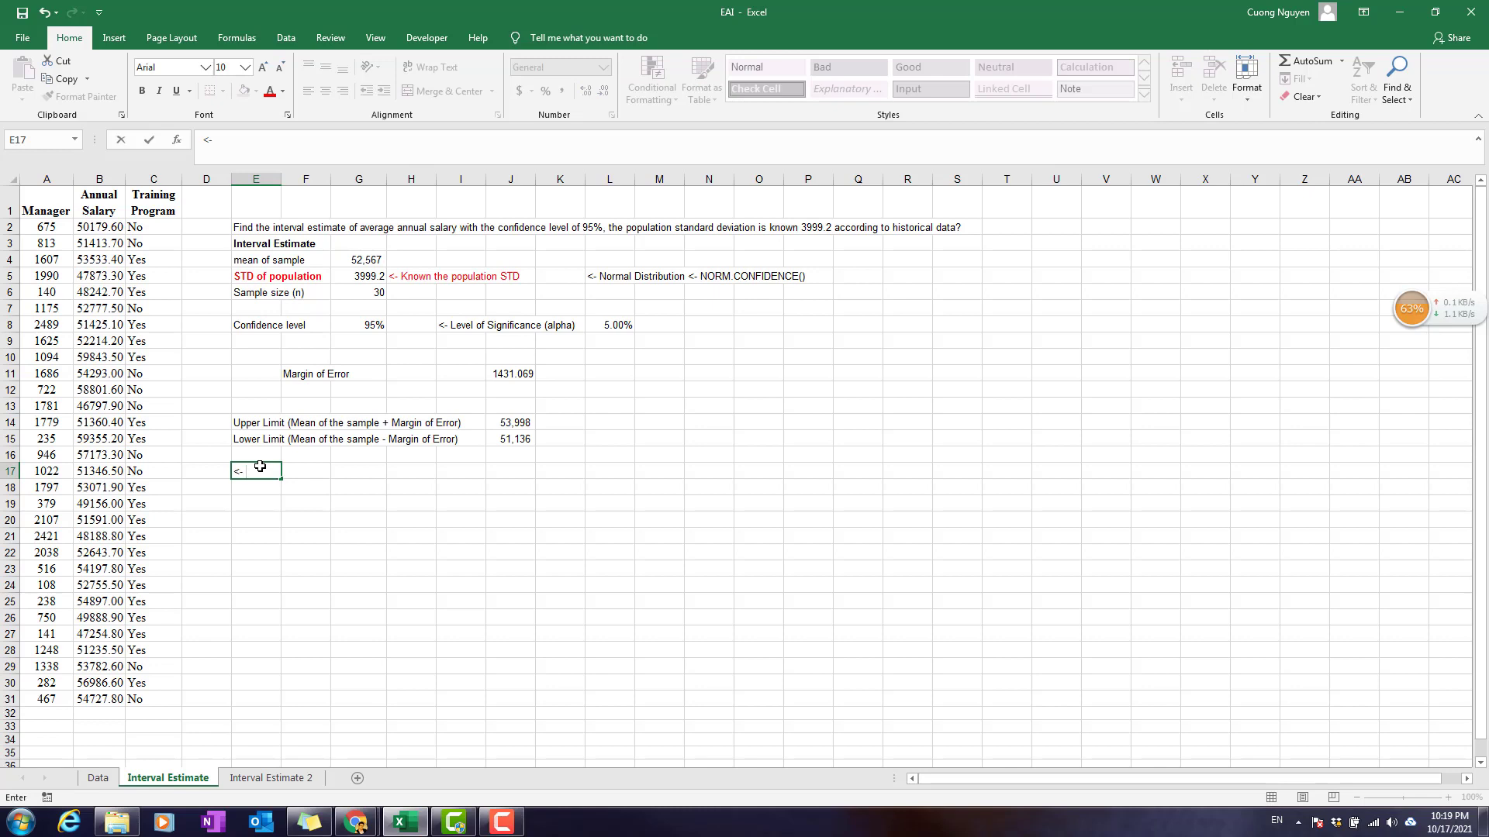
text( Confidence inte)
key(BackSpace)
key(BackSpace)
key(BackSpace)
key(BackSpace)
key(BackSpace)
key(BackSpace)
key(BackSpace)
key(BackSpace)
key(BackSpace)
key(BackSpace)
key(BackSpace)
key(BackSpace)
key(BackSpace)
key(BackSpace)
key(BackSpace)
text(Confidence Inter)
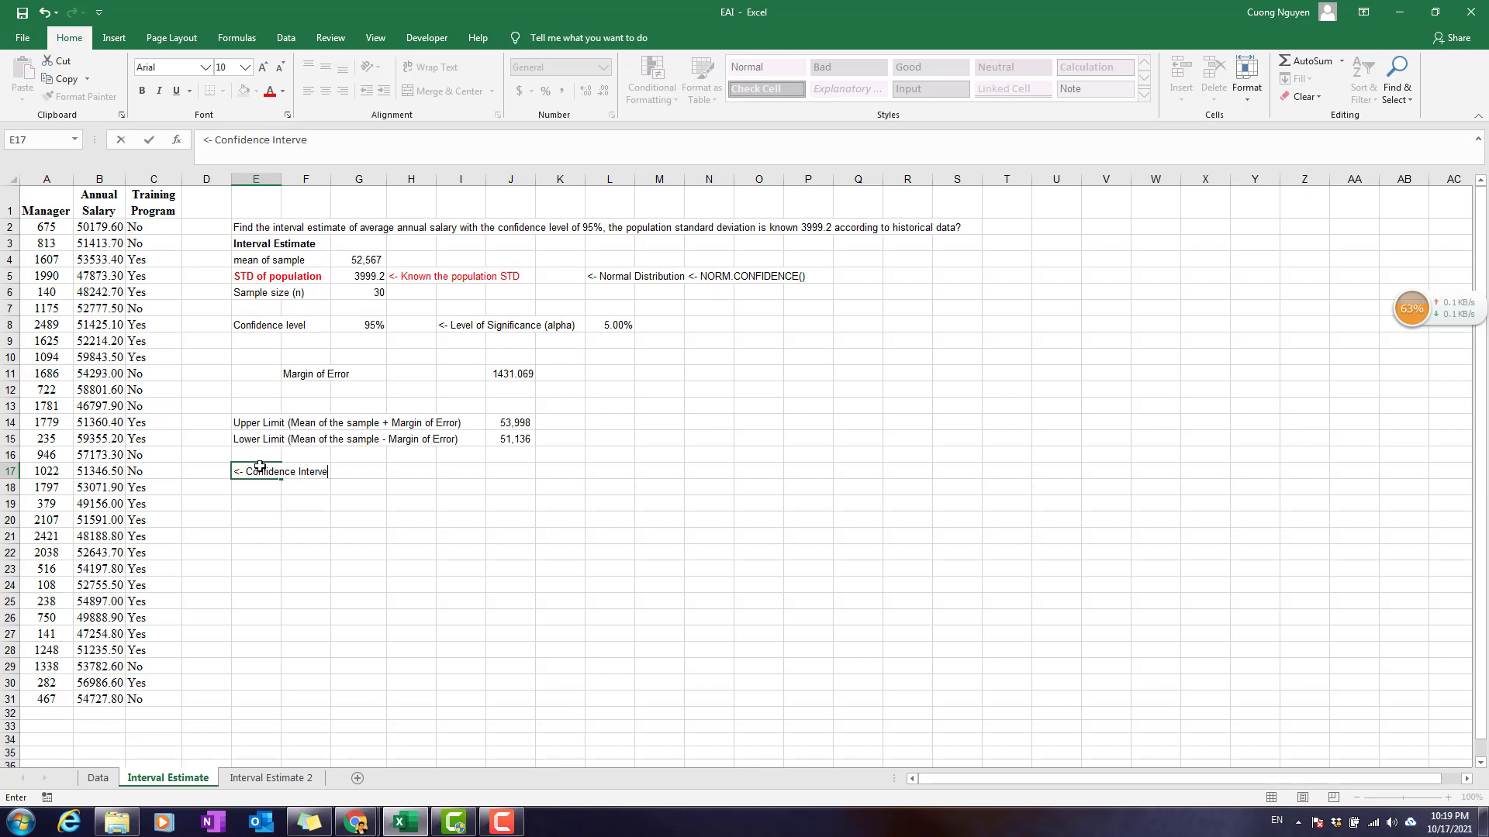
text(val Estimate of Average Annau)
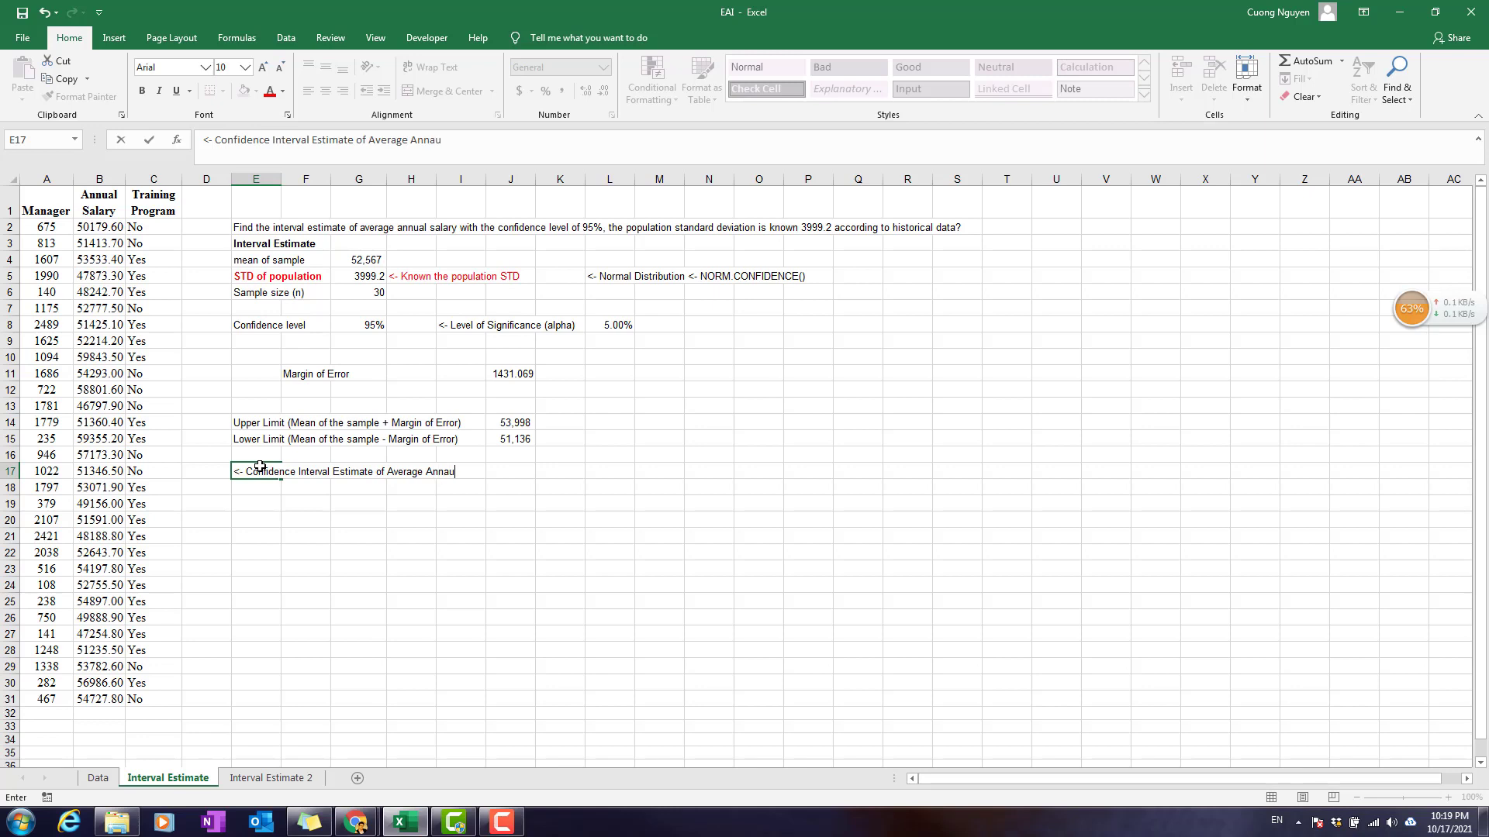
key(BackSpace)
key(BackSpace)
text(ual Salary with the con)
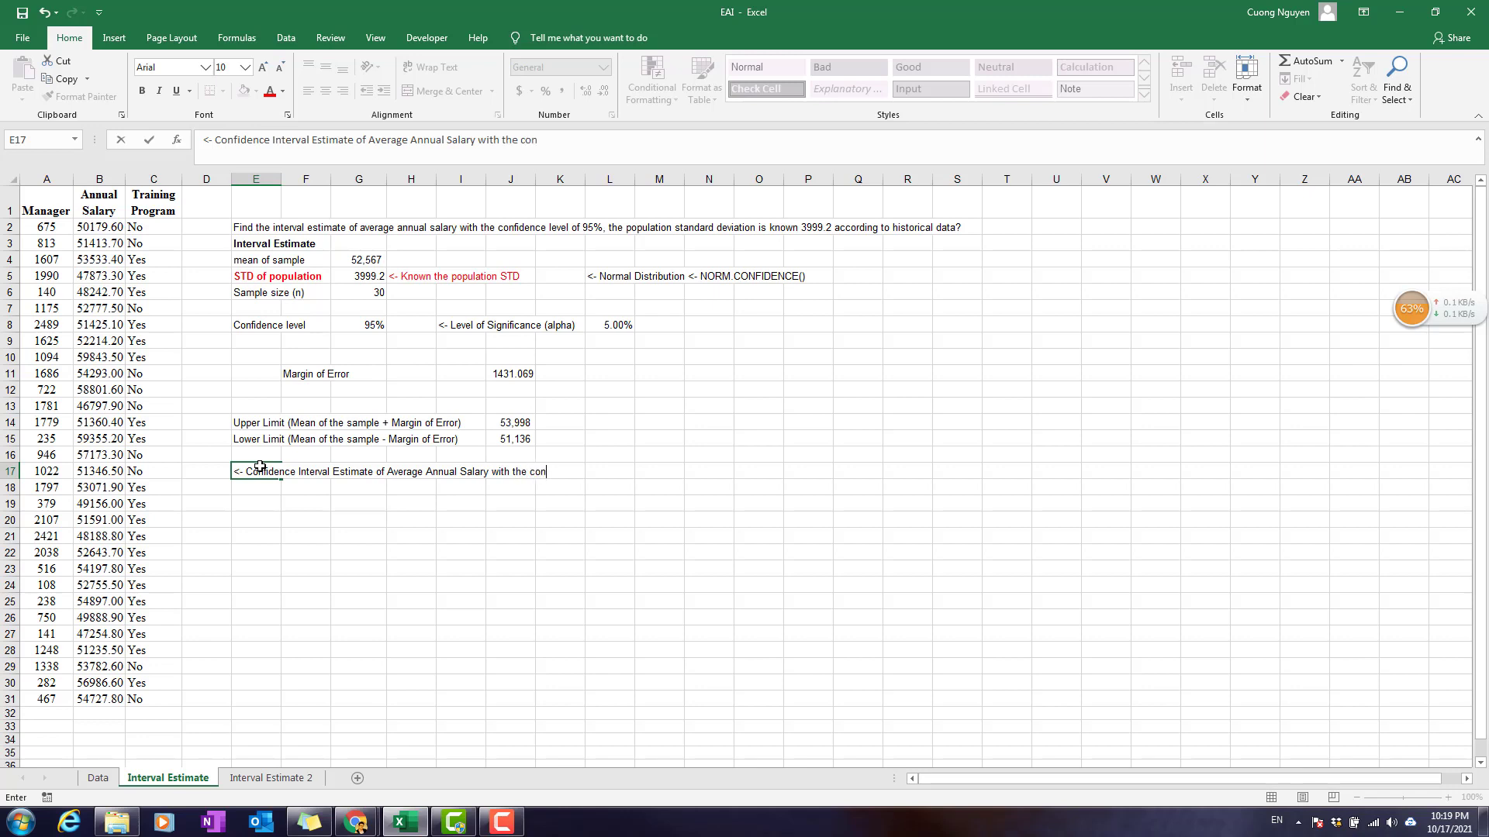
text(fidence level of 95% is (51,136 $ - 53,)
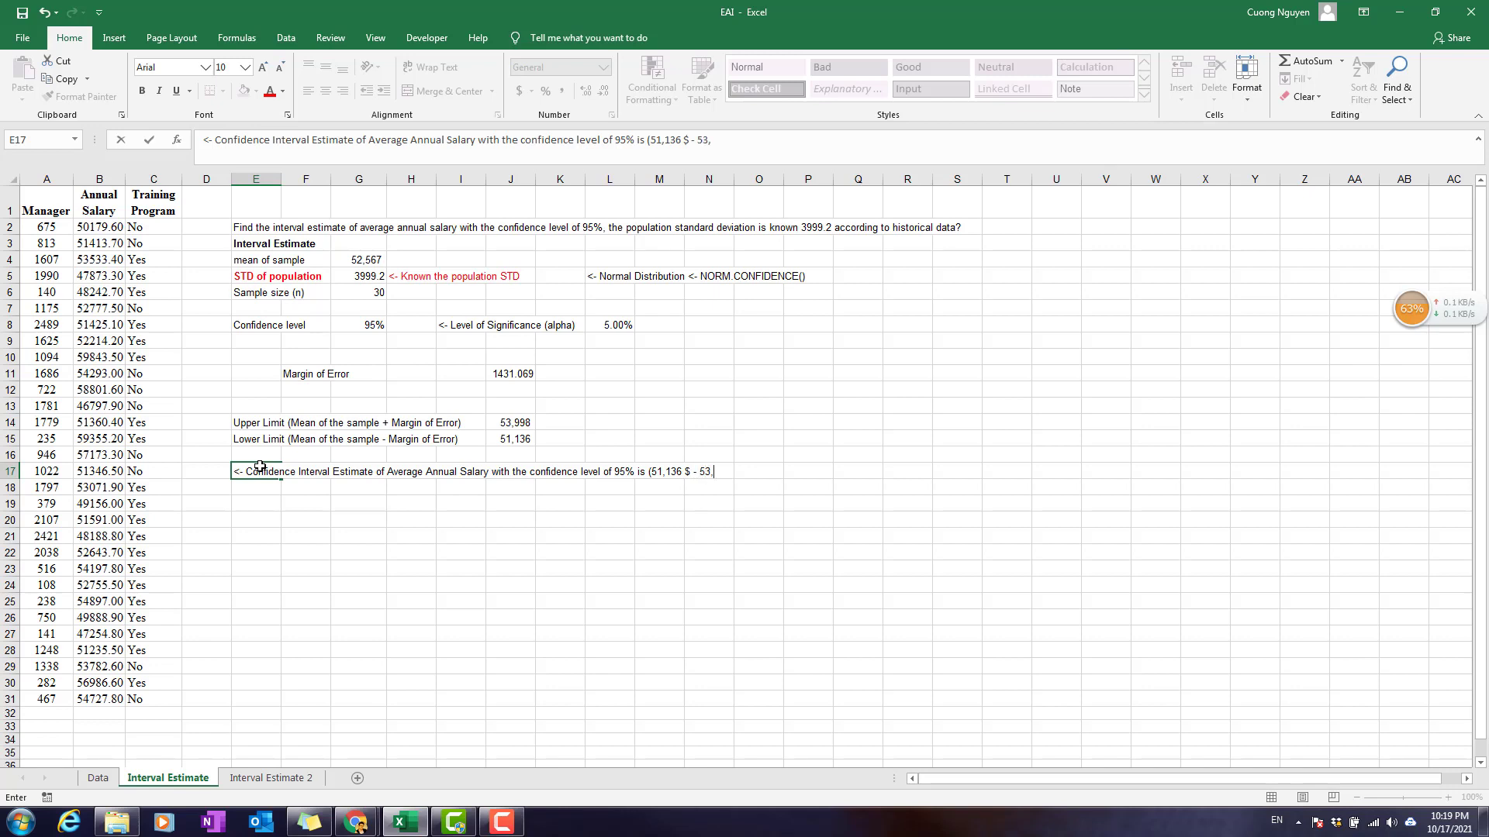
text($))
key(Return)
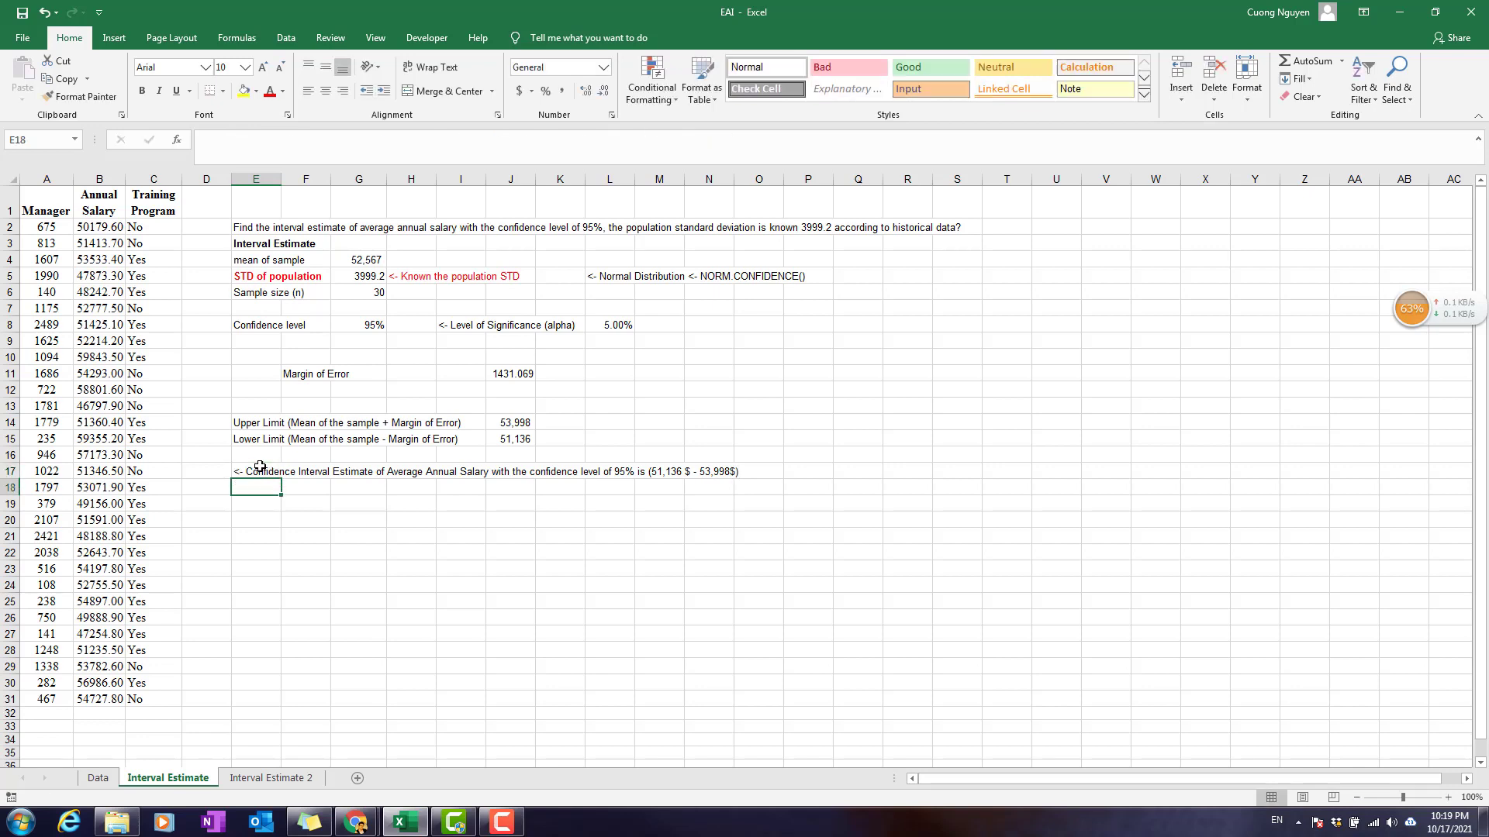
Step: Copy the manager table A1:C31 to cell A1 of the Interval Estimate 2 sheet and widen its columns to show the headers and salaries
click(431, 278)
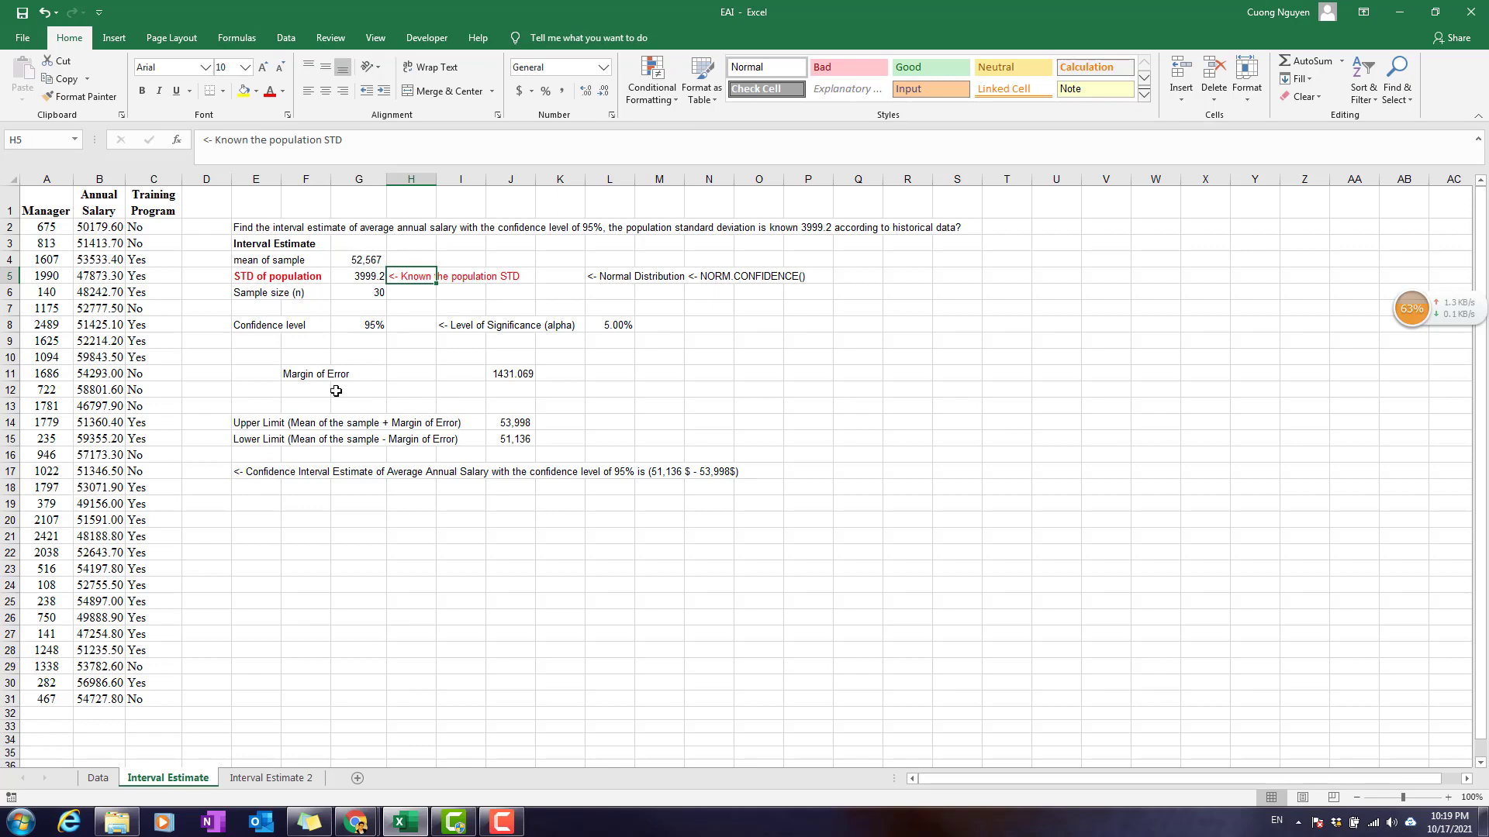
drag(48, 203, 170, 698)
key(ctrl+c)
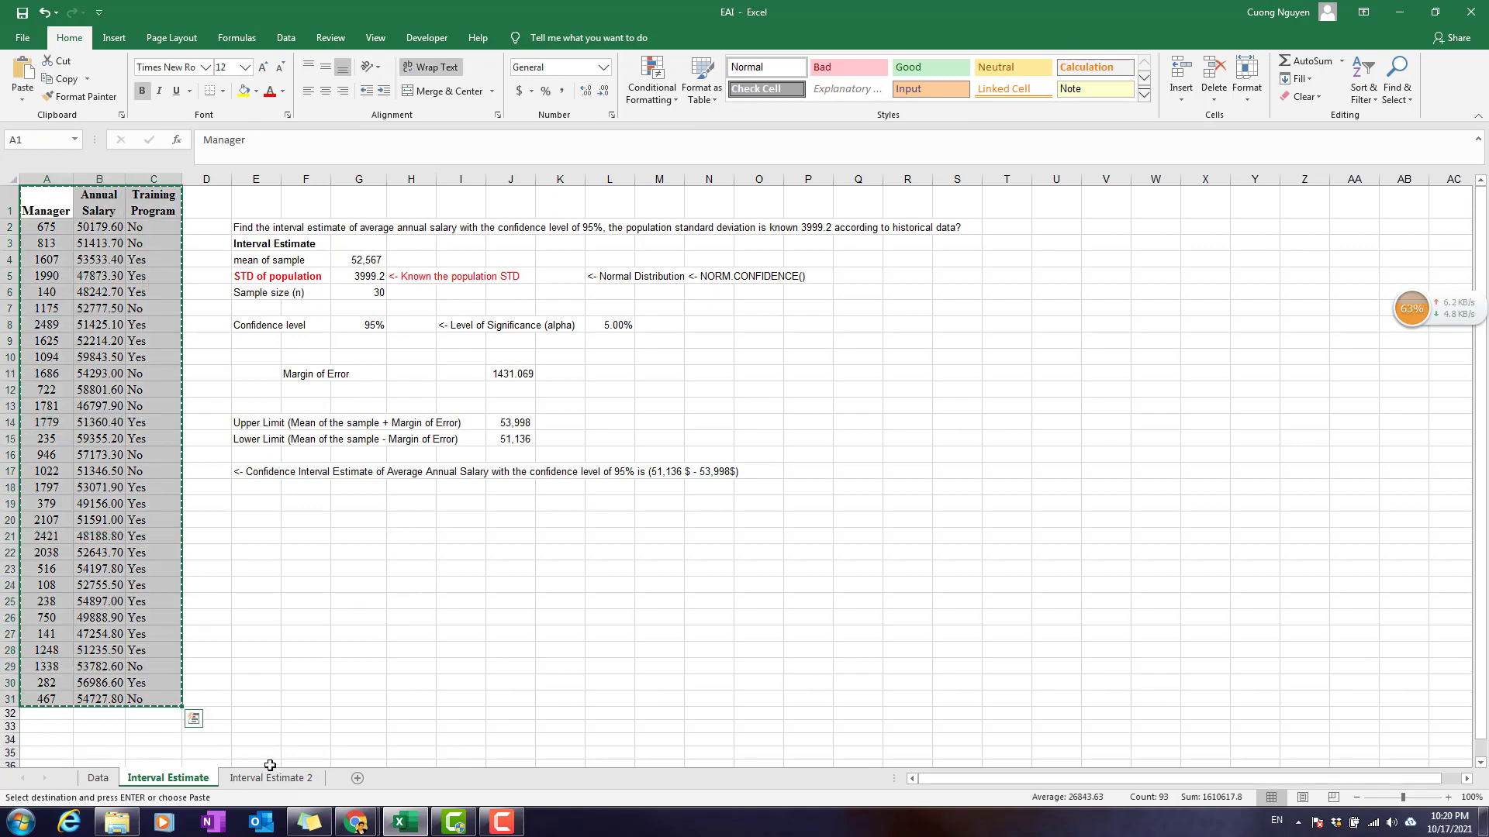
click(271, 778)
key(ctrl+v)
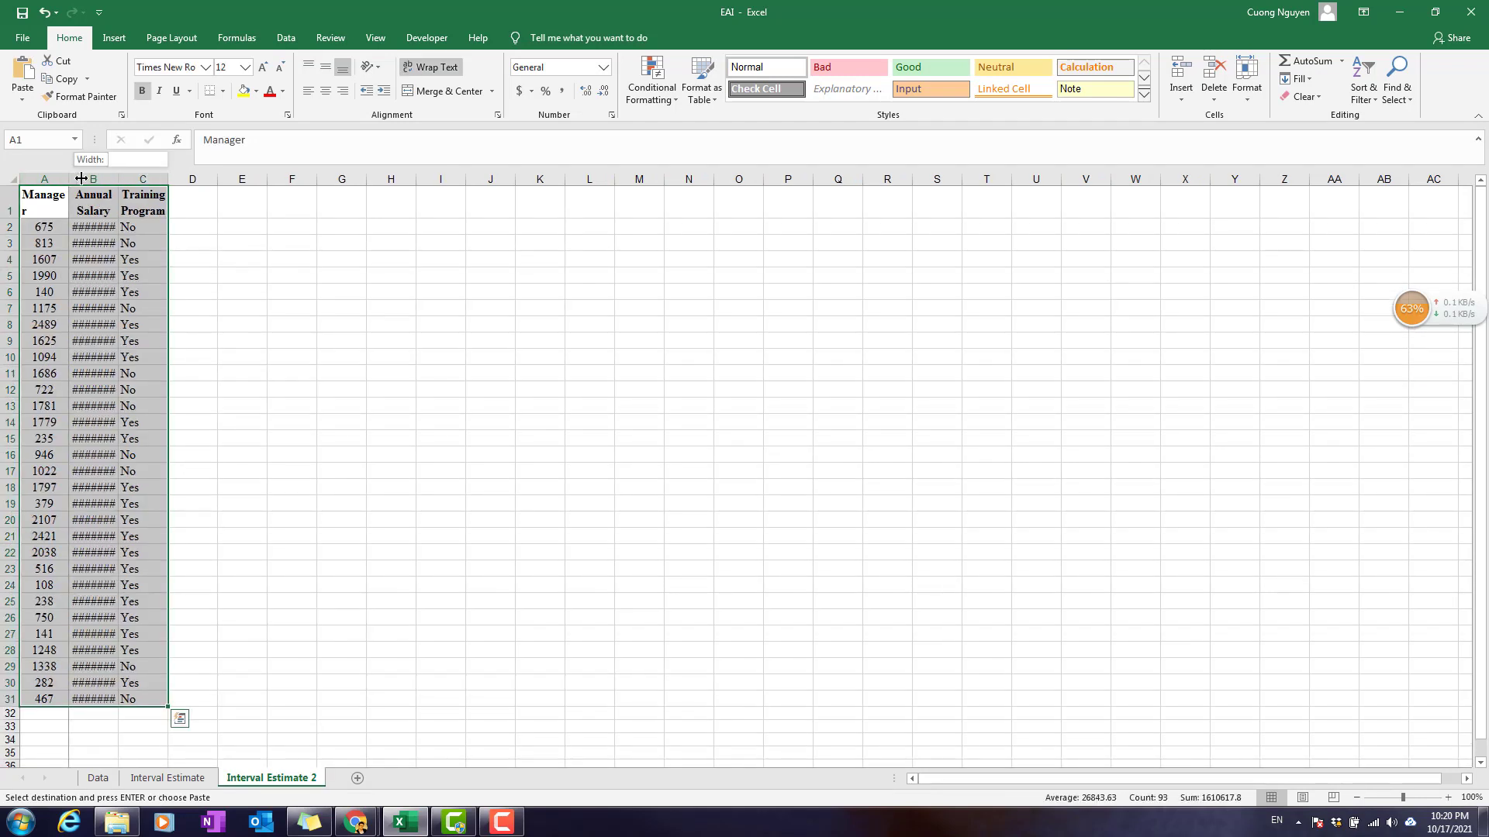
drag(73, 179, 87, 178)
double_click(181, 178)
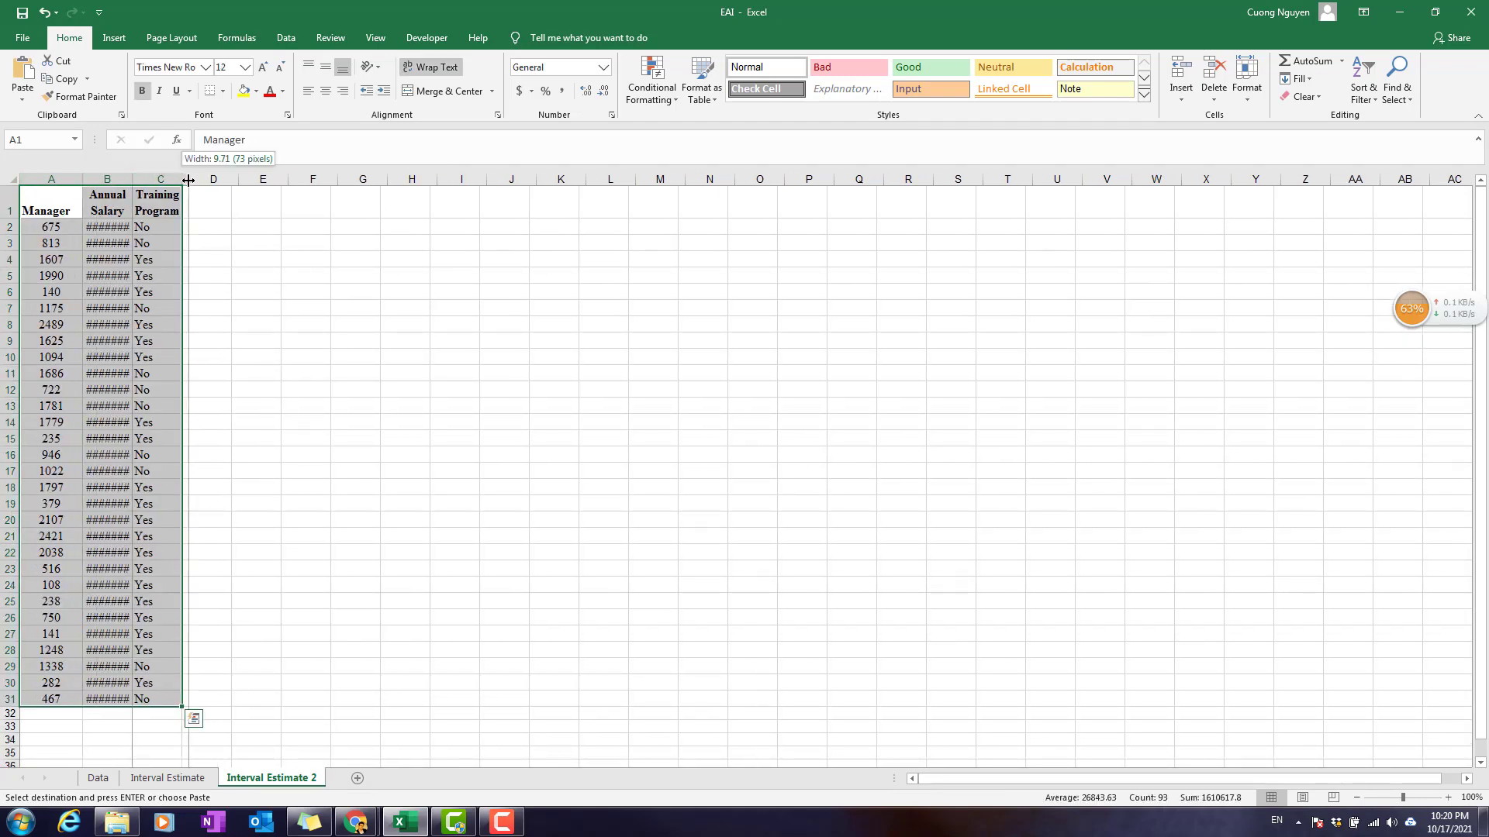
double_click(132, 178)
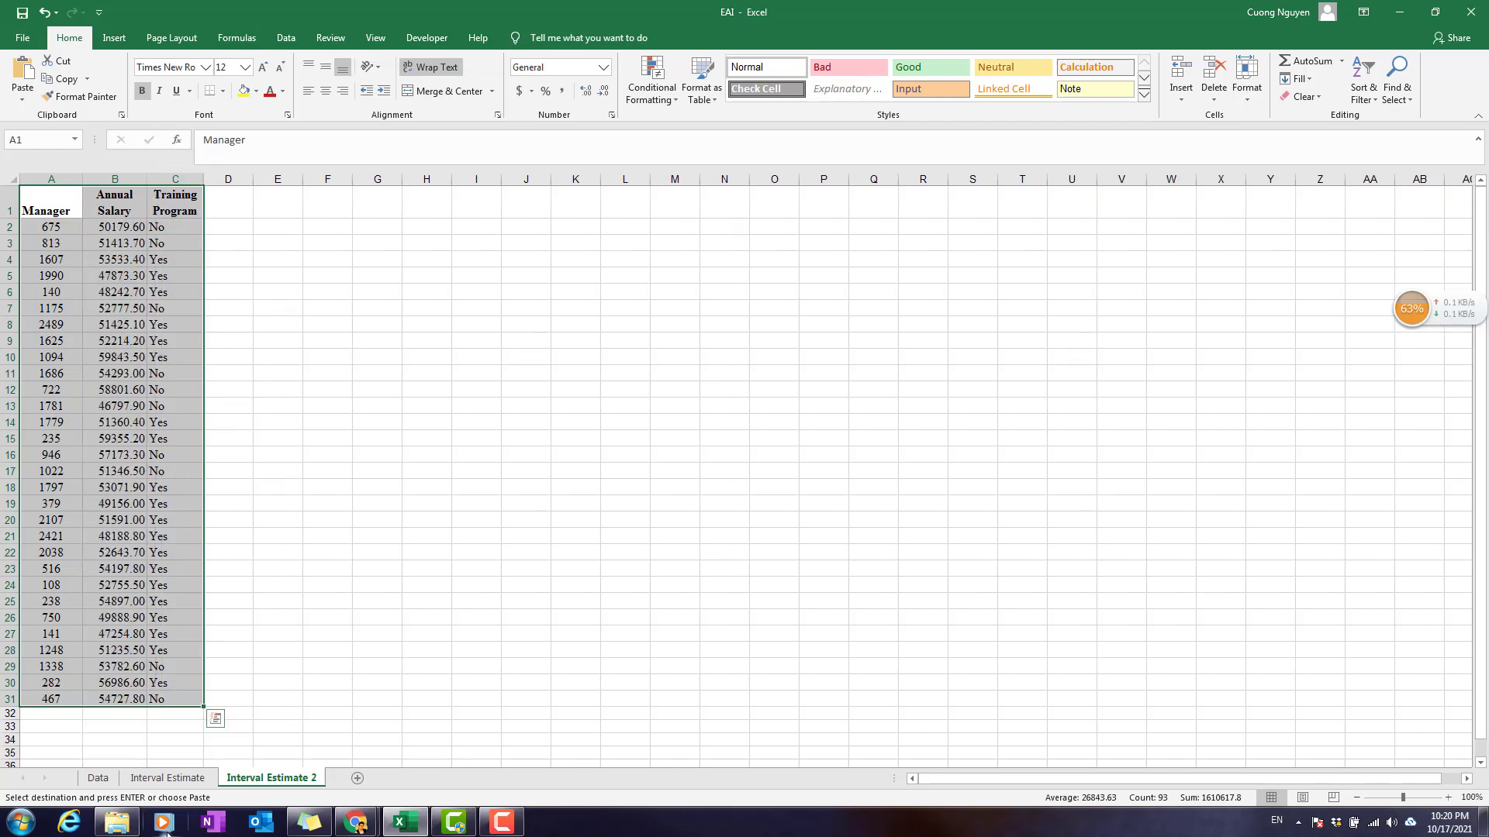
Step: Copy the question in cell E2 of the Interval Estimate sheet to cell E2 of the Interval Estimate 2 sheet
click(167, 777)
click(265, 230)
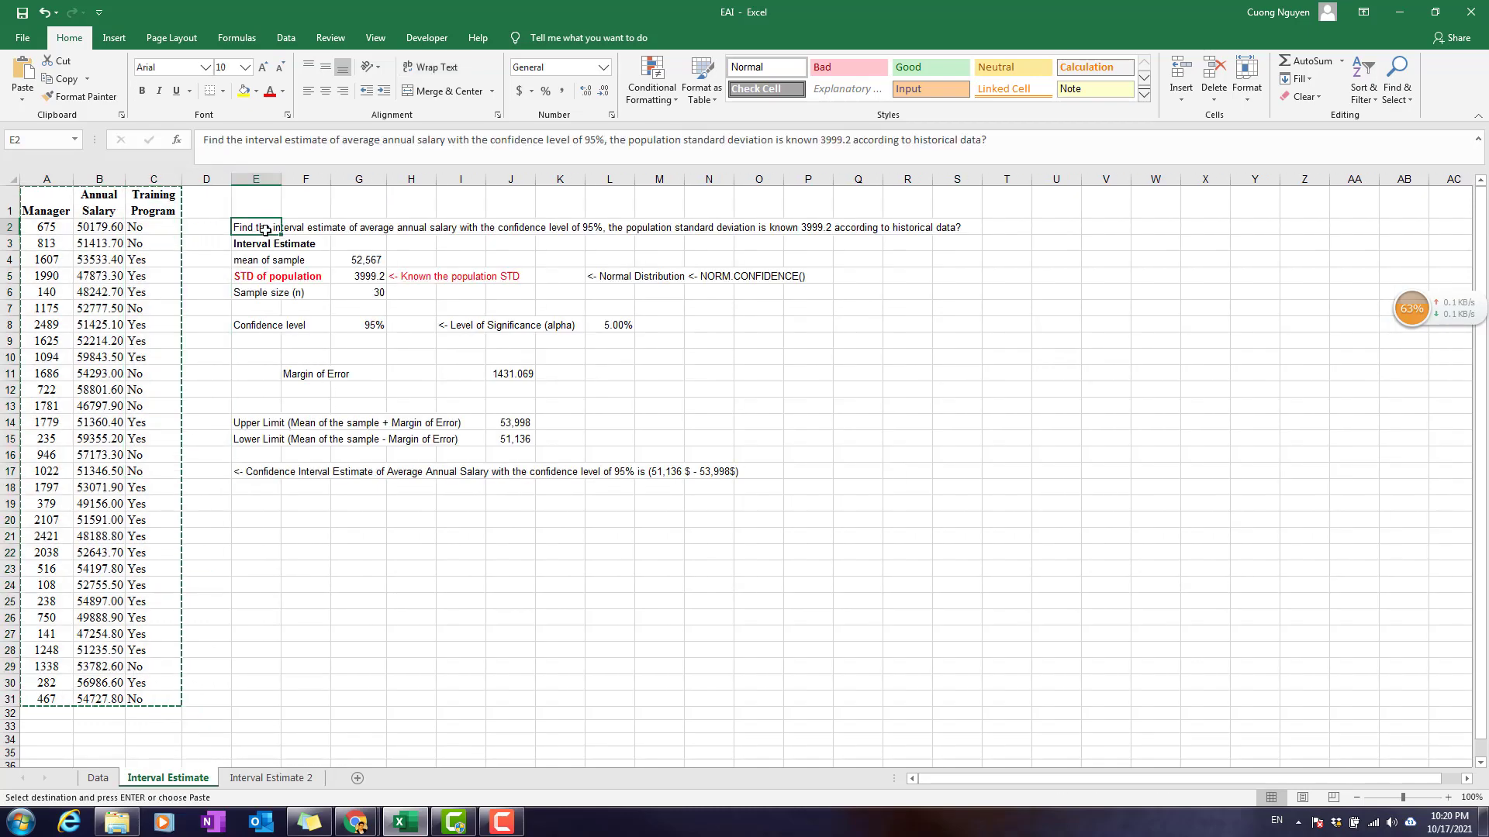
click(271, 778)
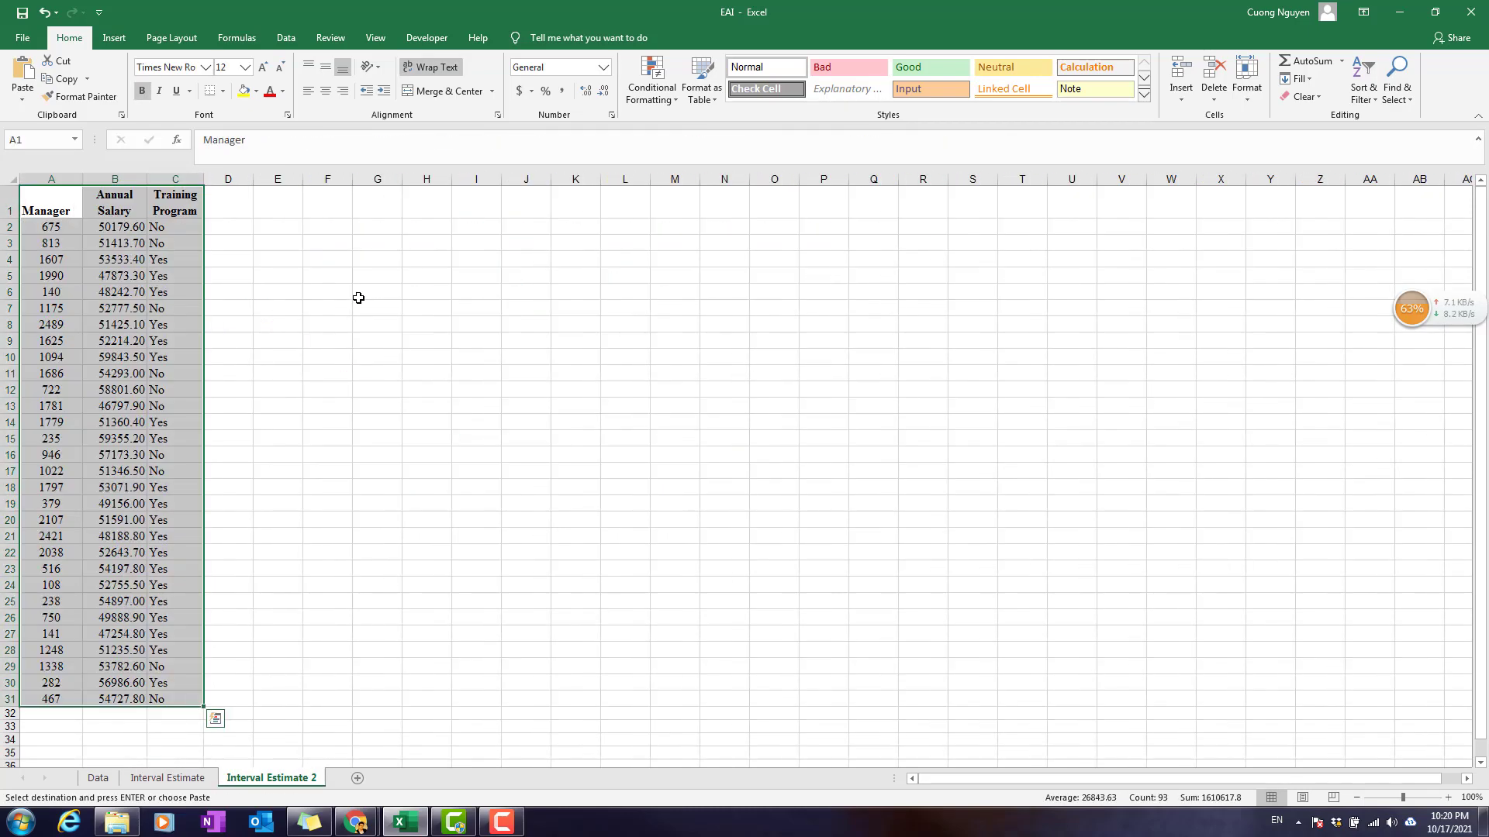
click(283, 229)
key(ctrl+v)
key(Escape)
Step: Remove the clause about the known population standard deviation from the copied question in E2, ending it with "confidence level of 95%?"
double_click(628, 228)
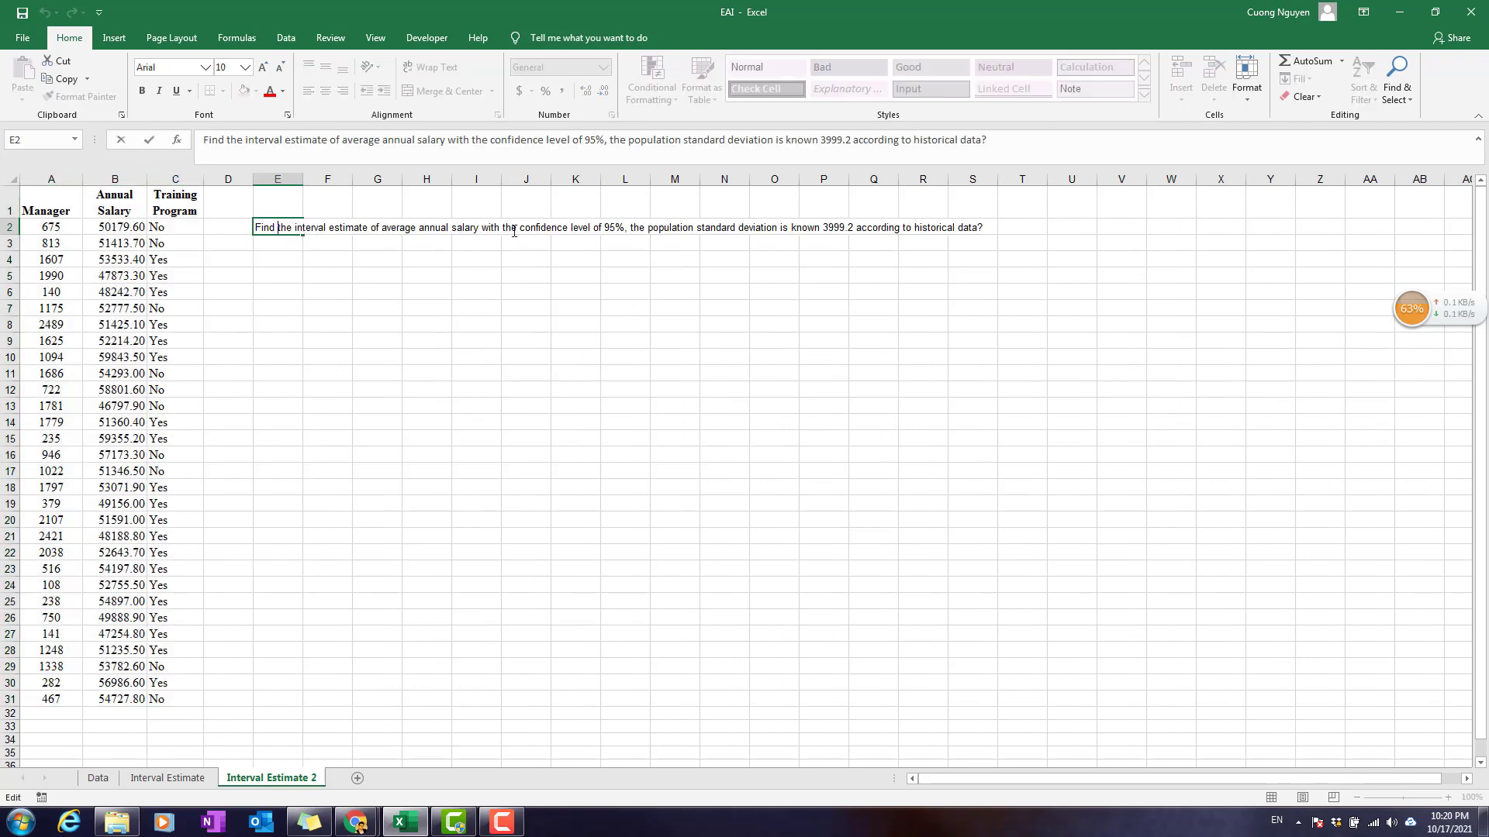
drag(628, 228, 979, 228)
key(Delete)
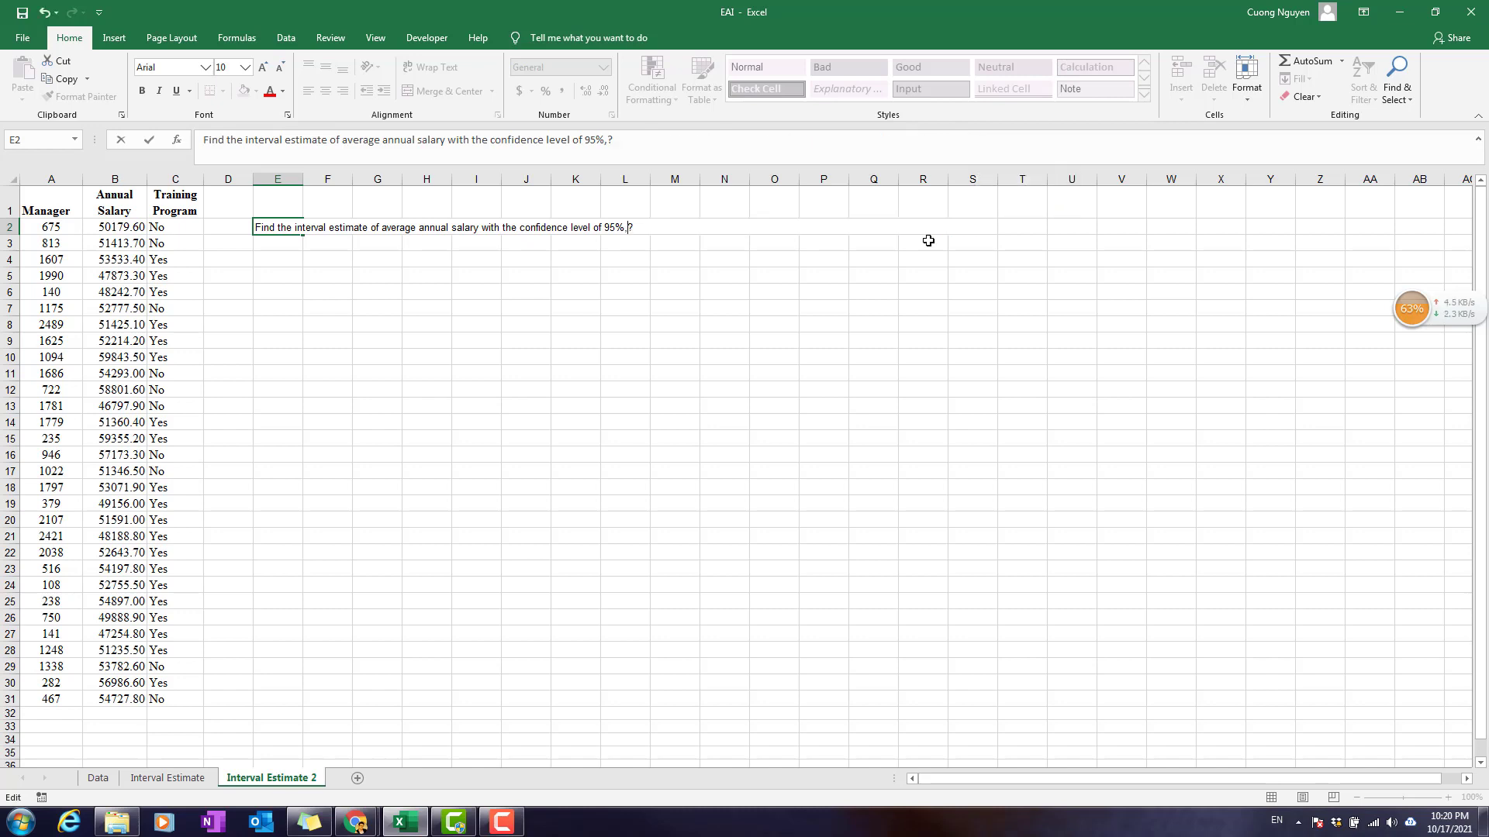
key(BackSpace)
key(Return)
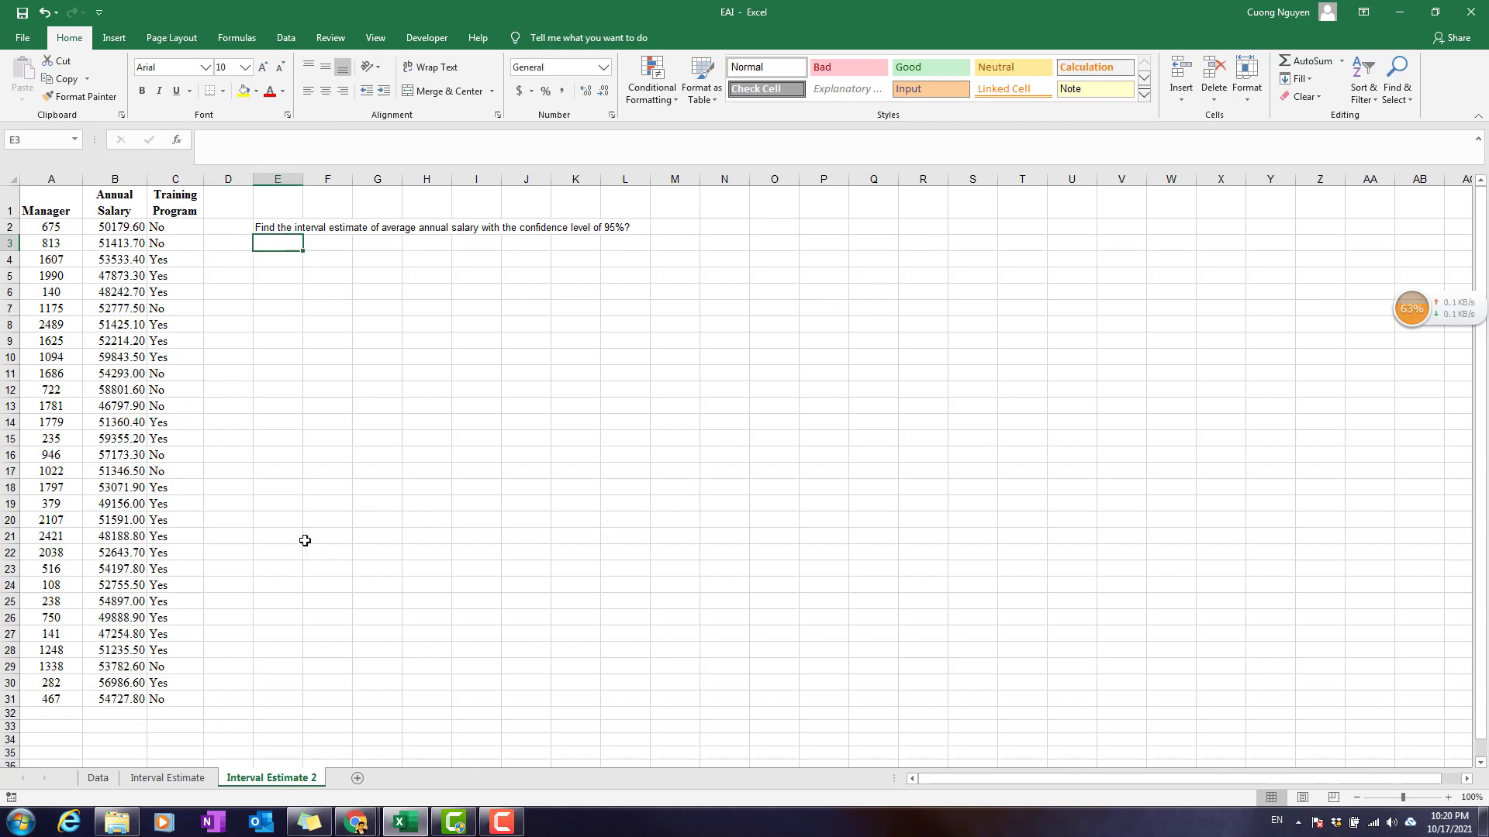
Step: Copy the labels in E3:E8 of the Interval Estimate sheet to cell E3 of the Interval Estimate 2 sheet
click(167, 778)
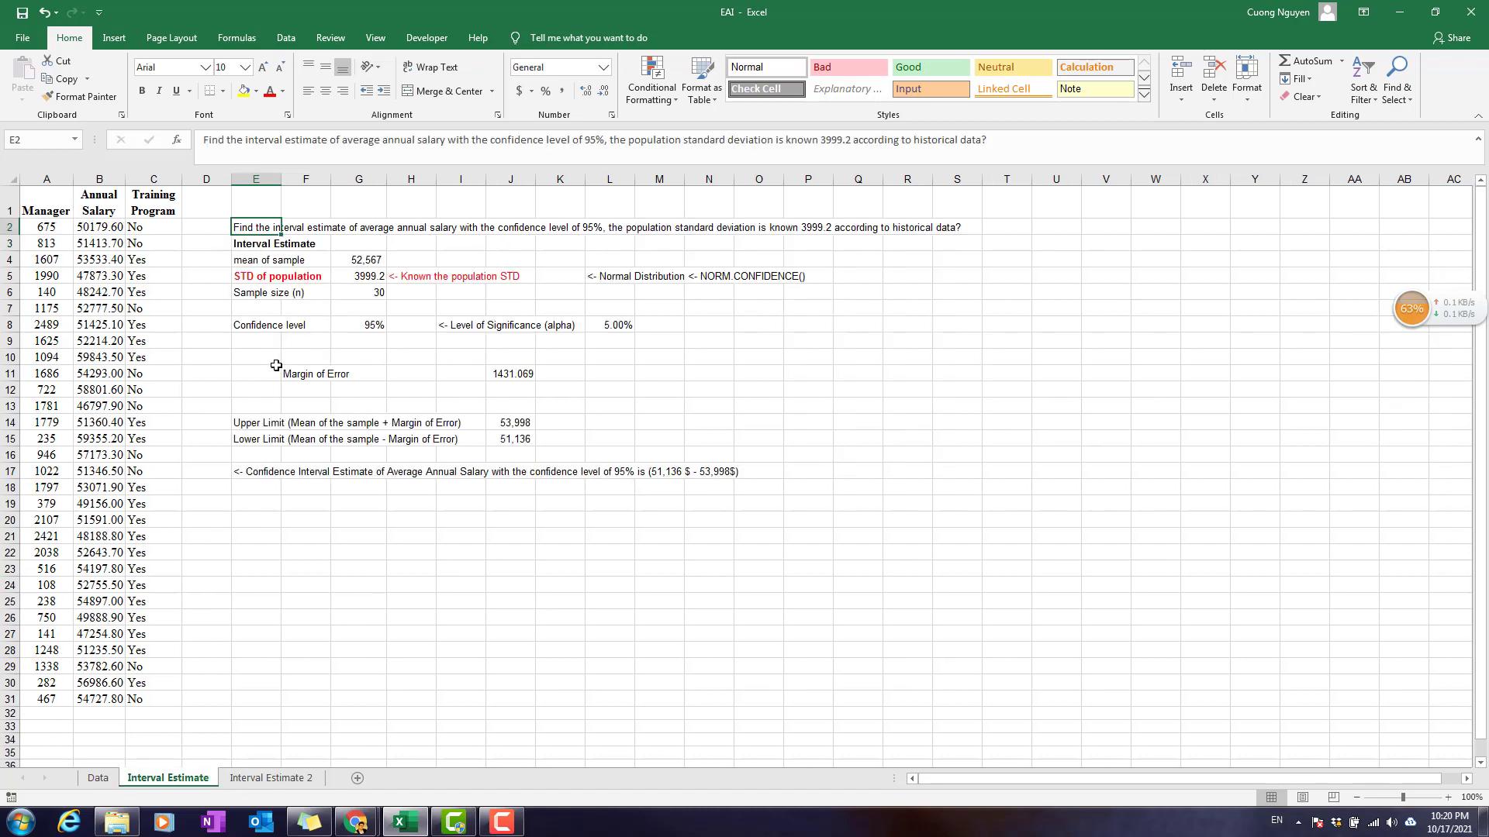
drag(275, 245, 268, 324)
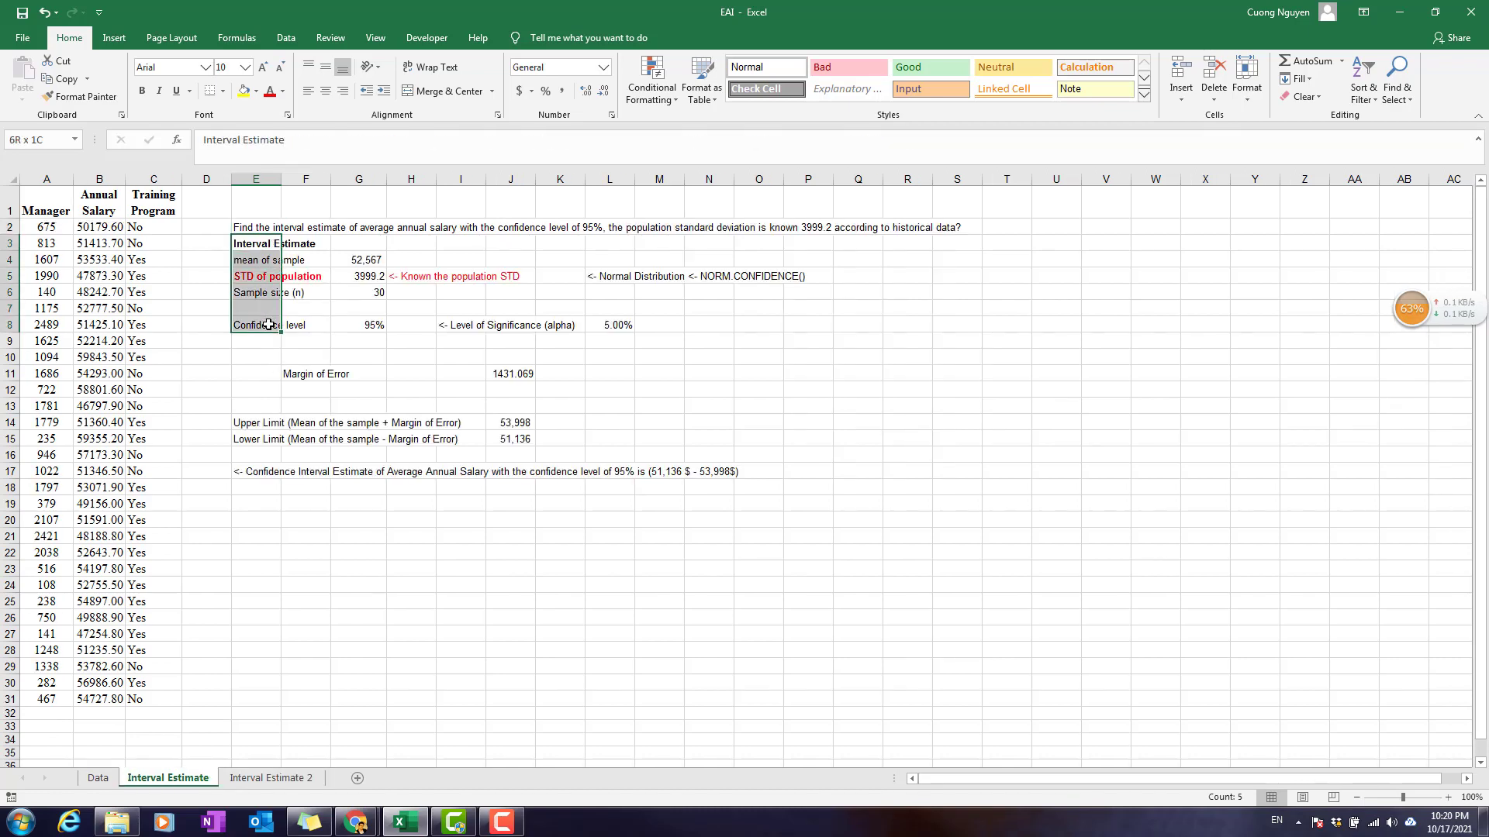
key(ctrl+c)
click(271, 778)
click(275, 255)
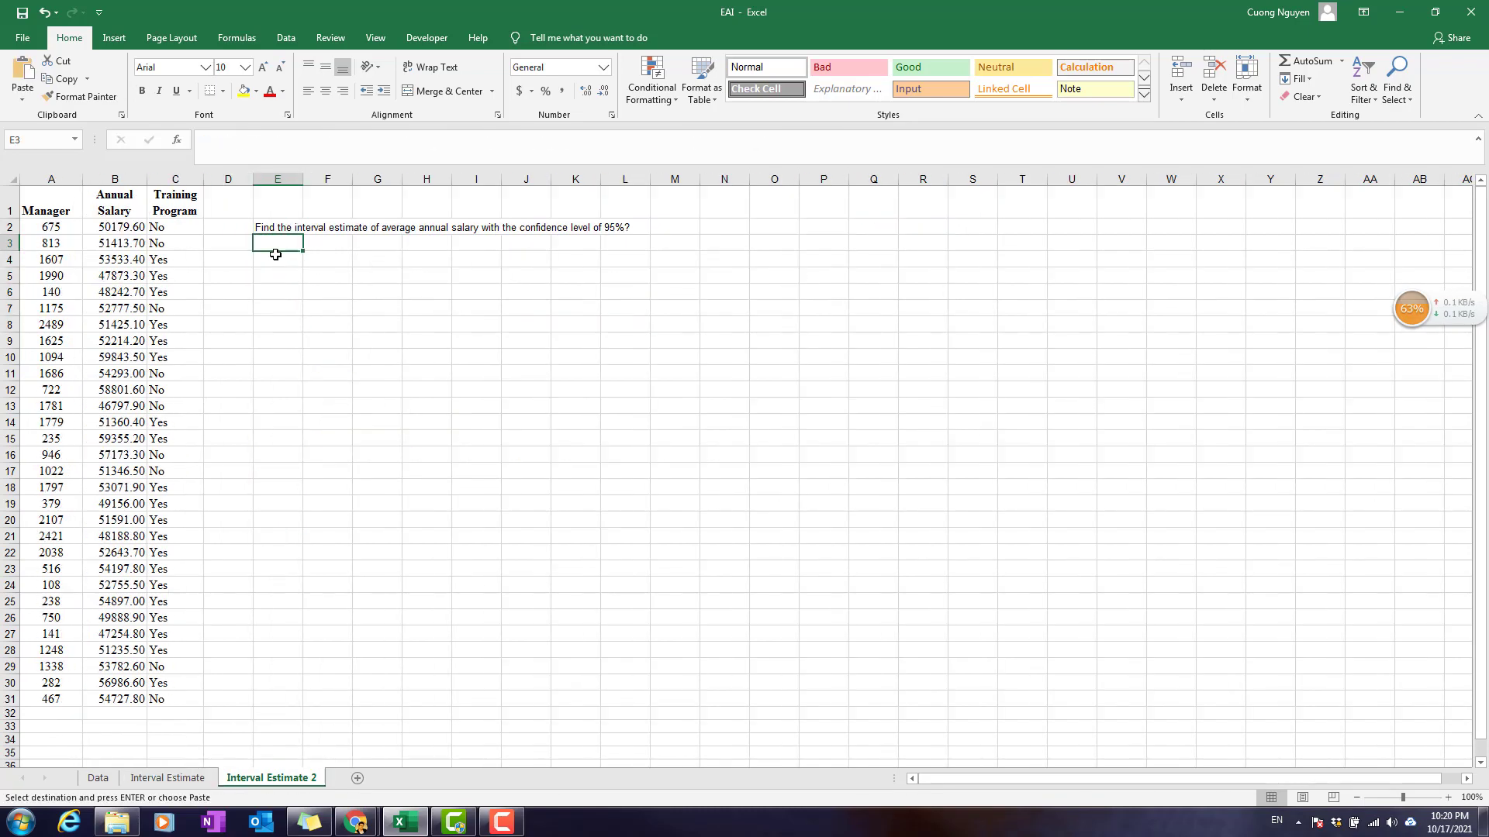
key(ctrl+v)
Step: Change the copied label in cell E5 to "STD of sample"
double_click(299, 276)
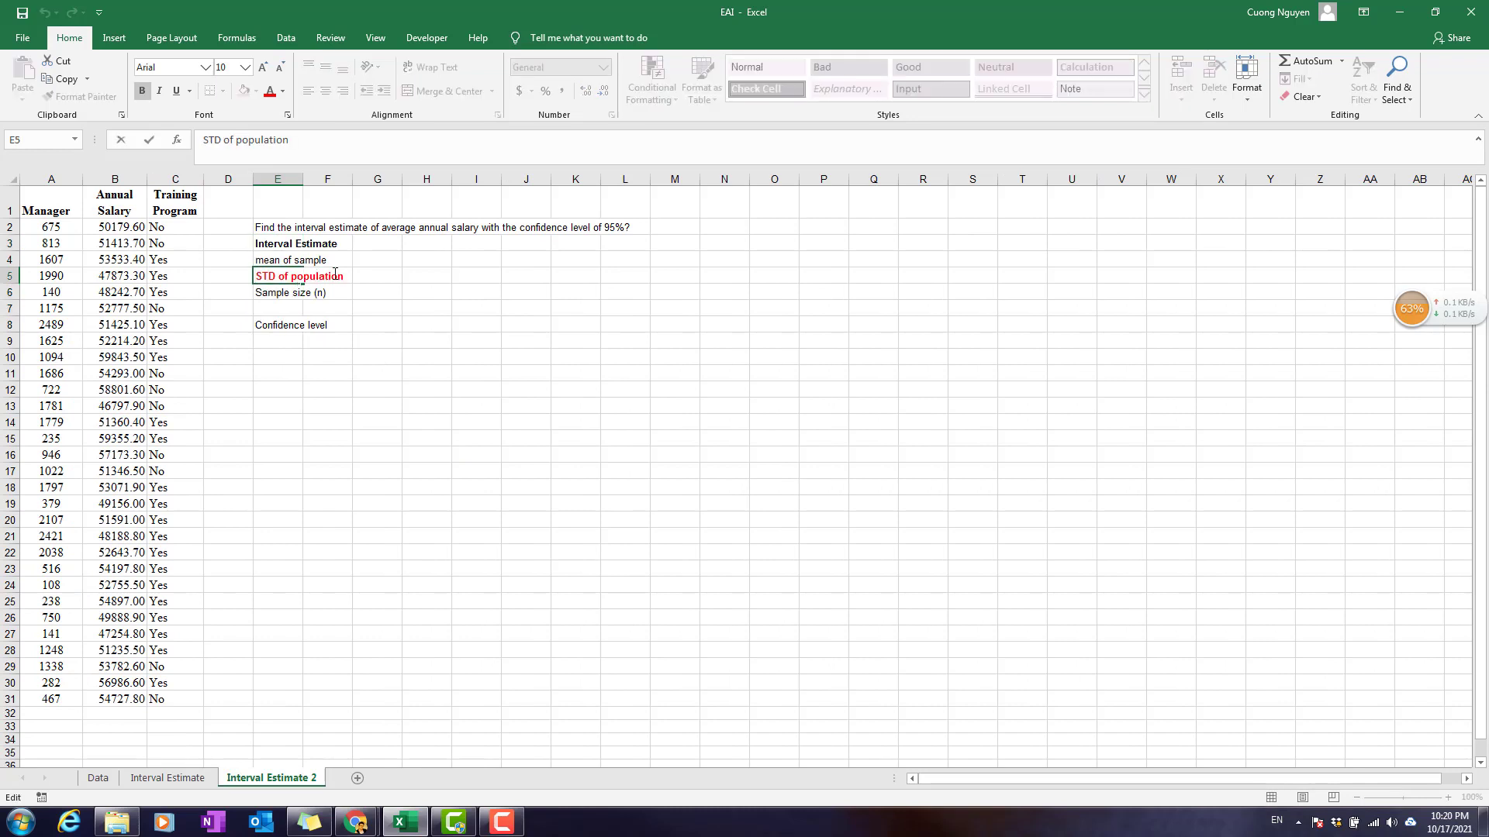
drag(345, 275, 283, 284)
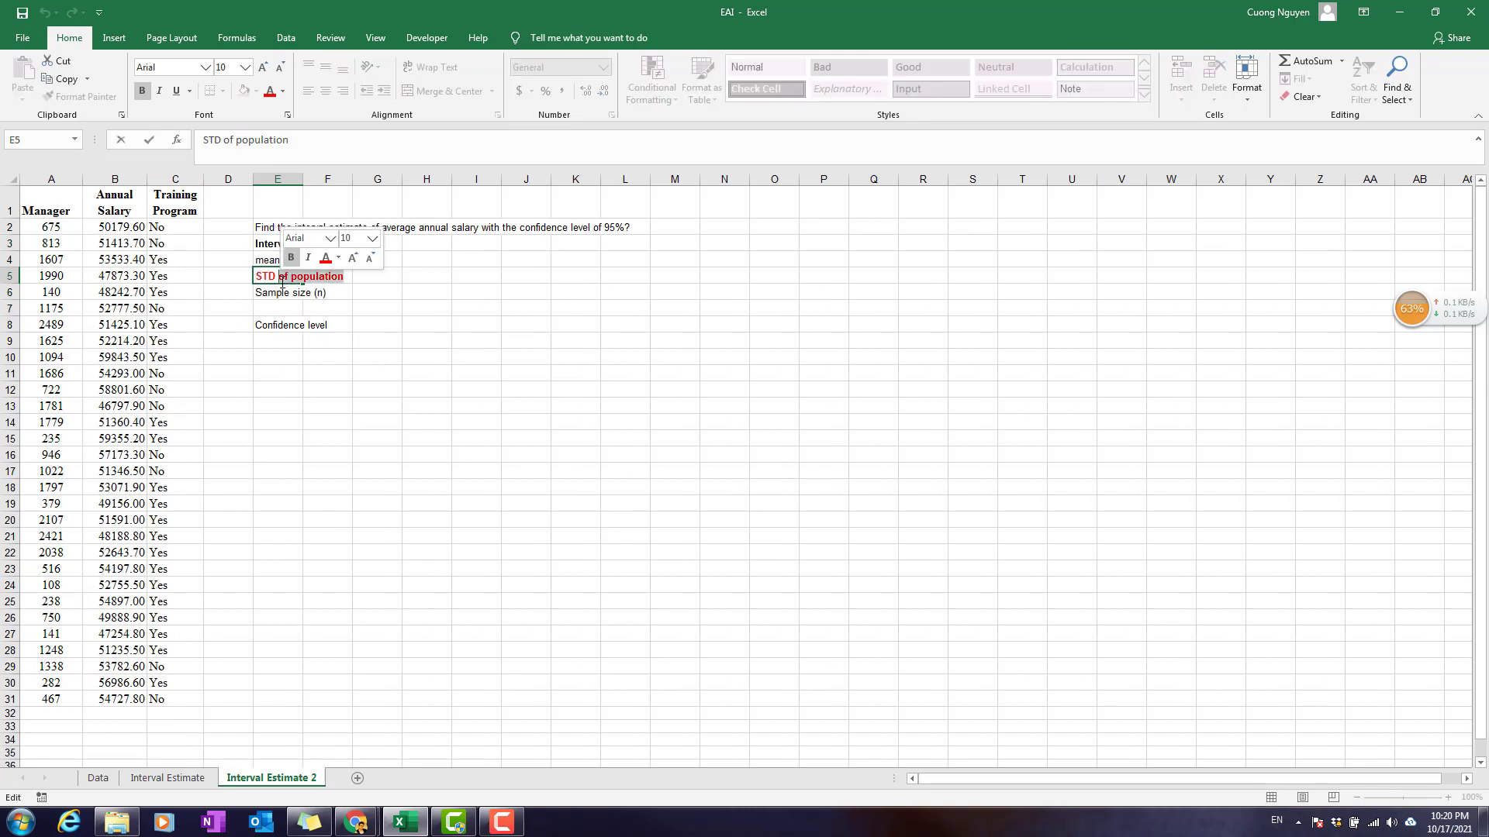
key(BackSpace)
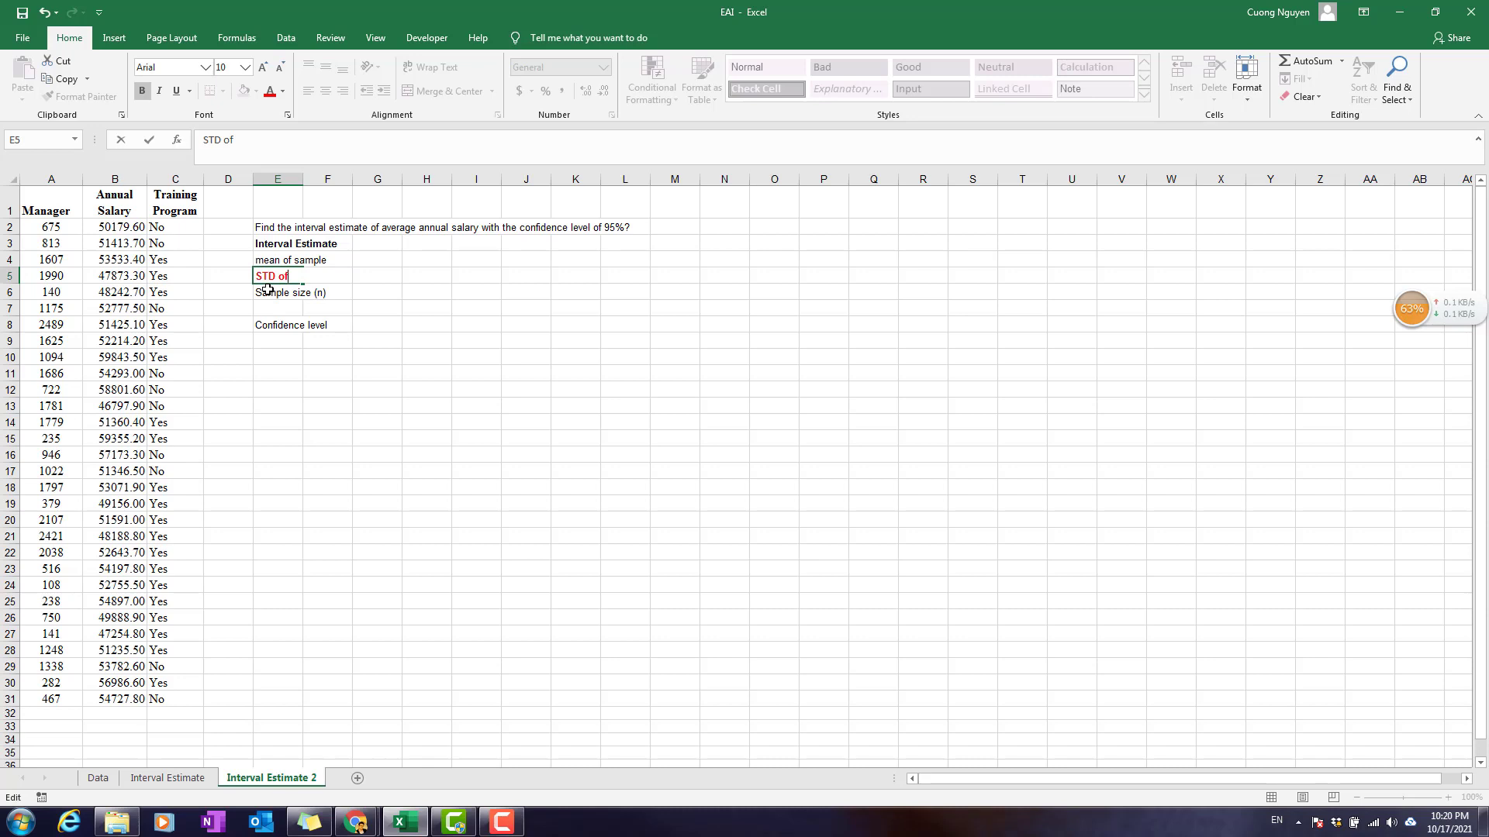
text(sample)
key(Return)
Step: Calculate the mean of the sample in cell G4 with the formula =AVERAGE(B2:B31)
key(Up)
key(Right)
key(Right)
key(Up)
text(=)
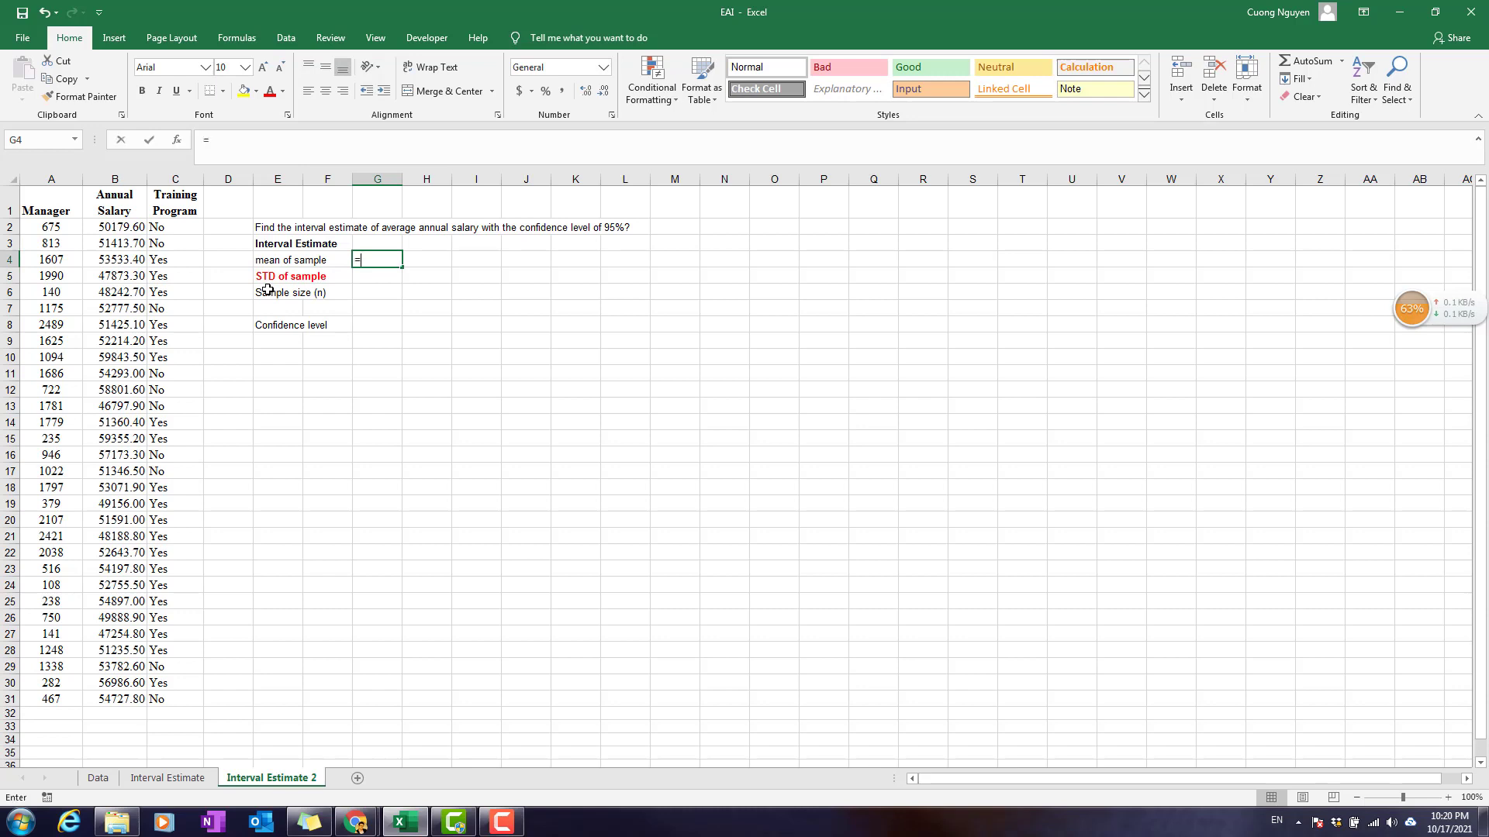
text(average()
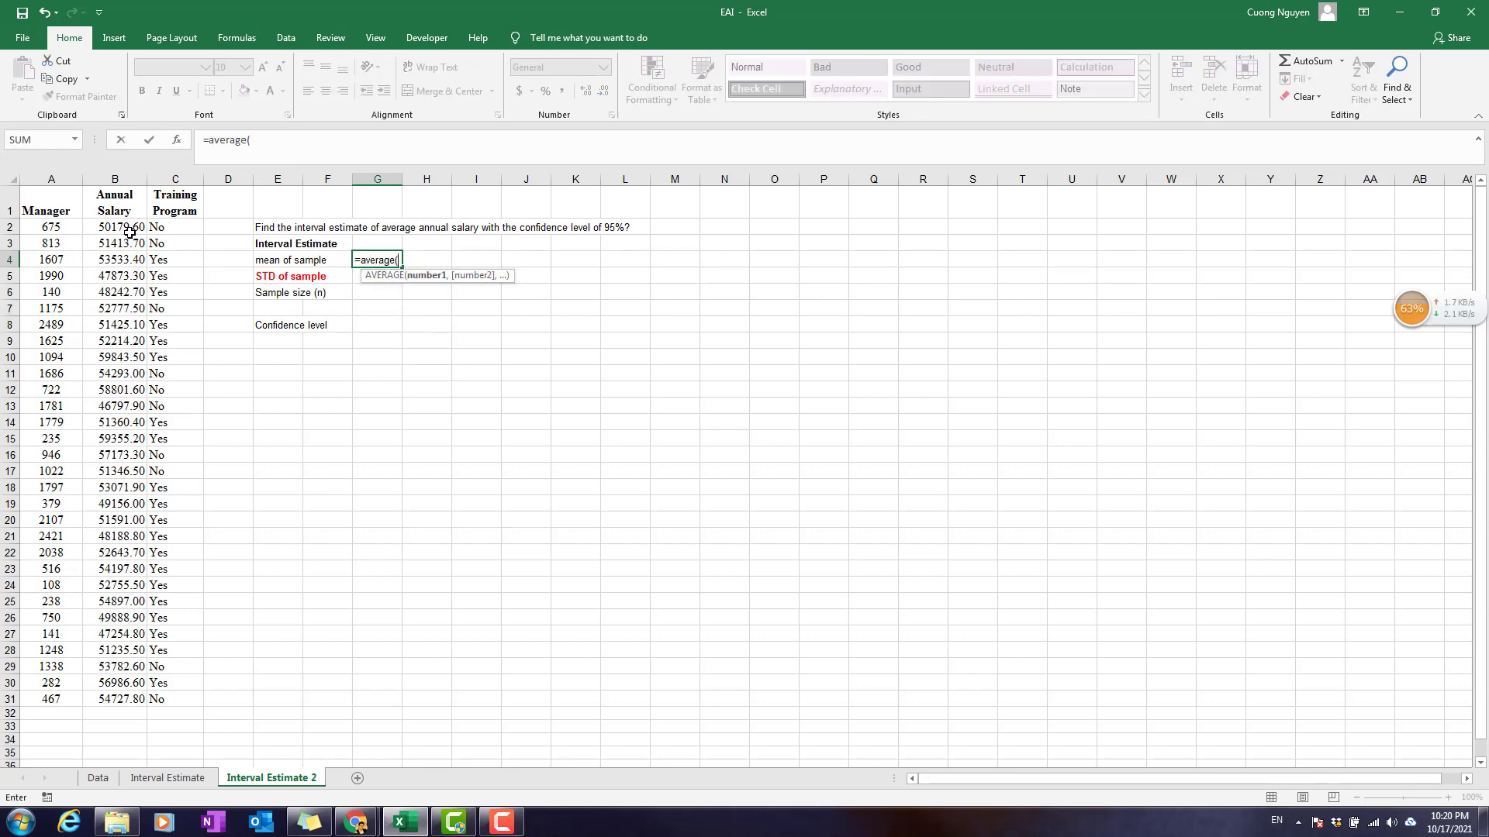
drag(124, 227, 124, 701)
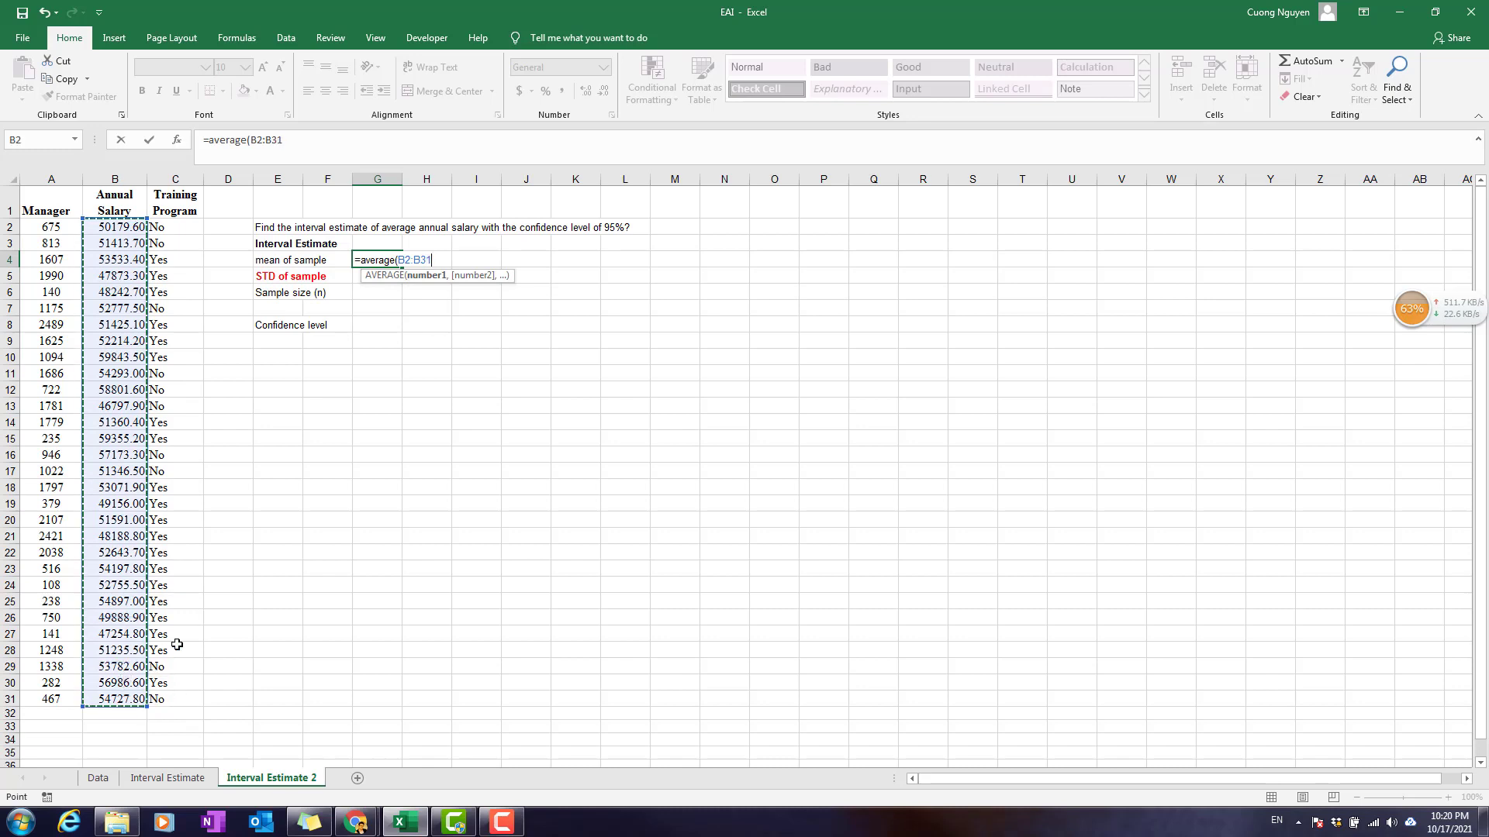
text())
key(Return)
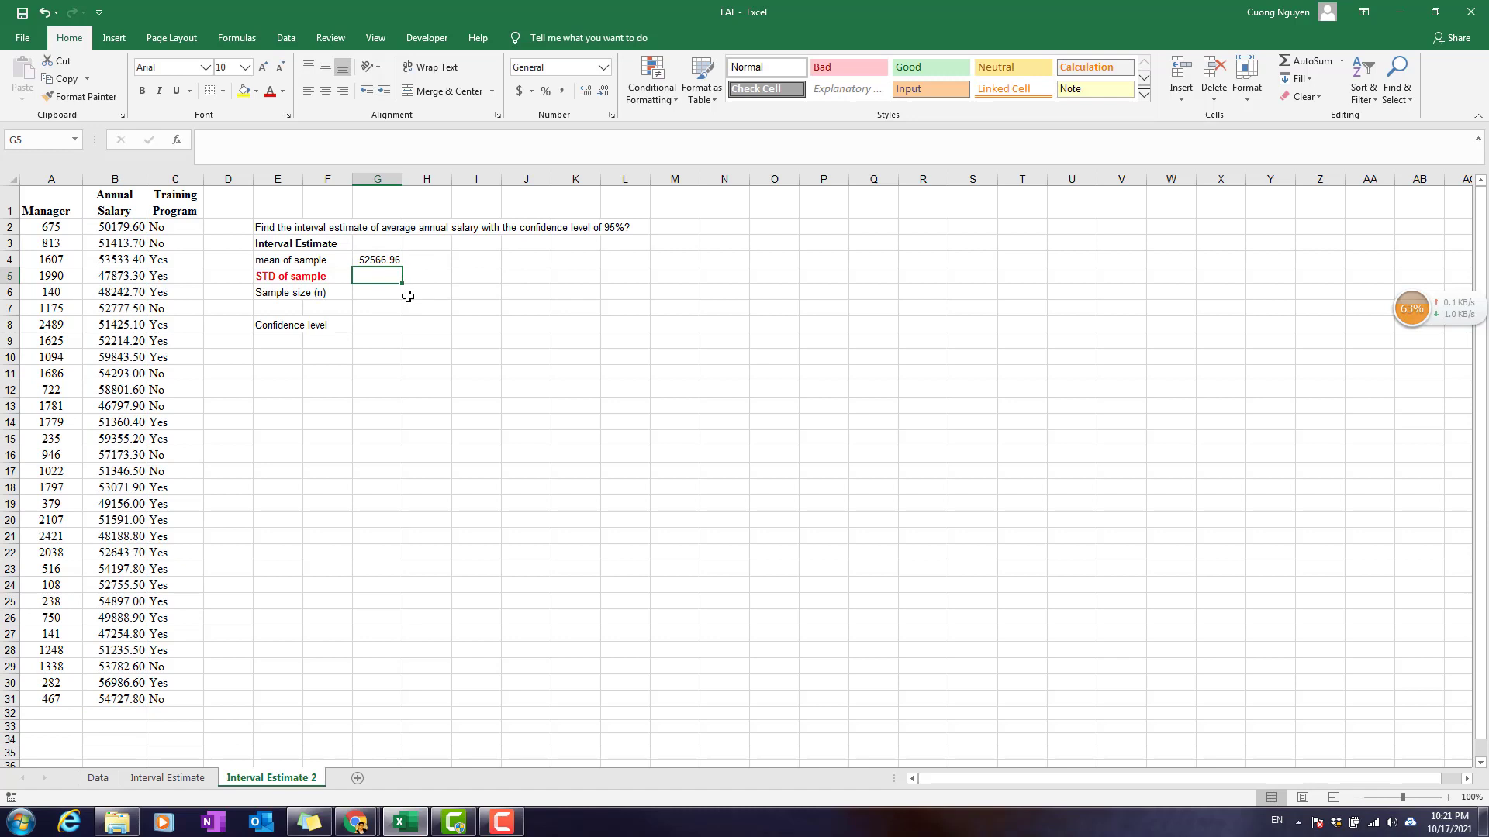
Step: Calculate the sample standard deviation in cell G5 with the formula =STDEV.S(B2:B31)
text(=)
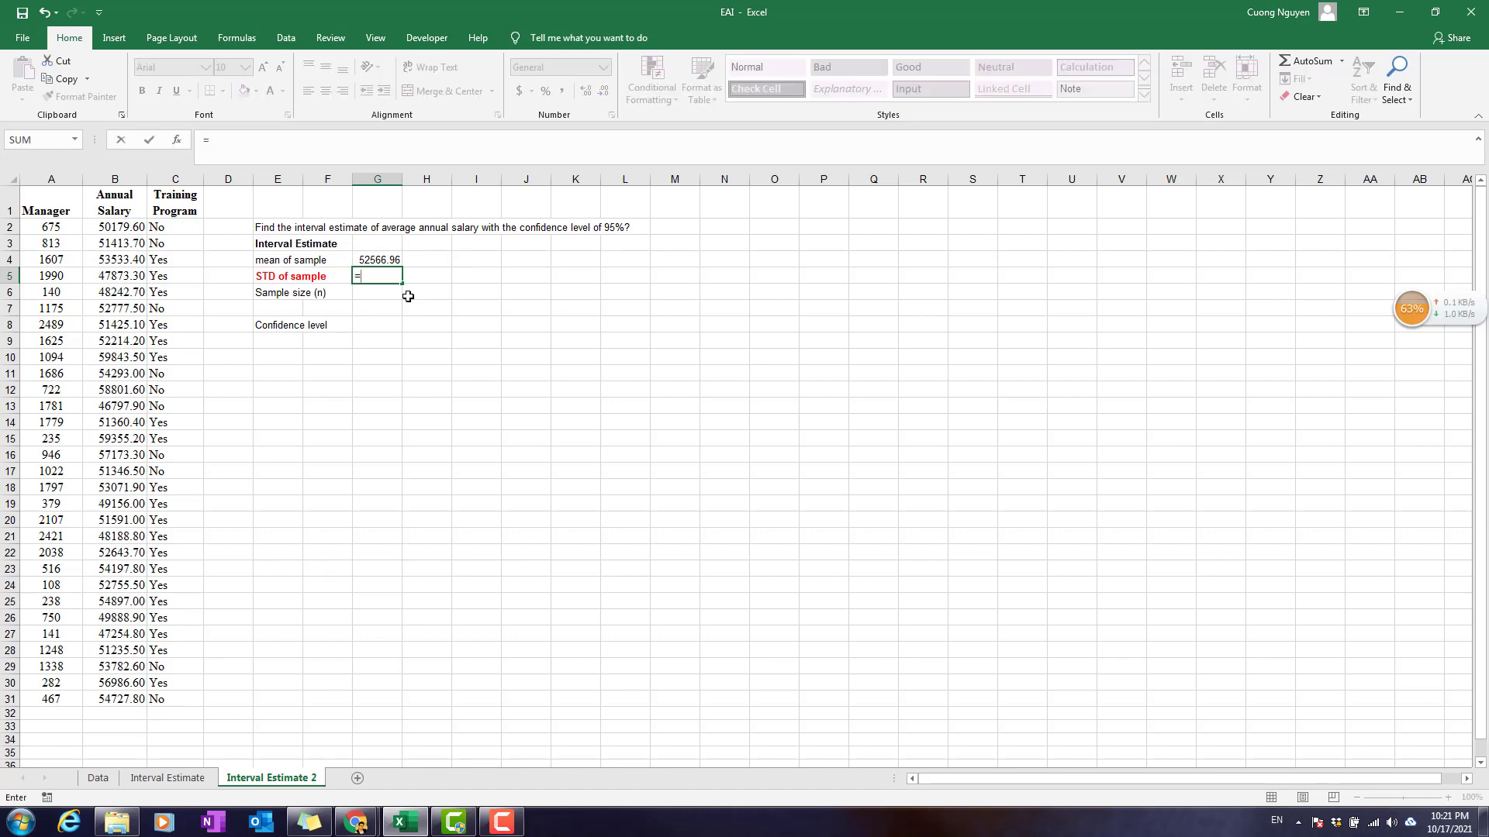
text(st)
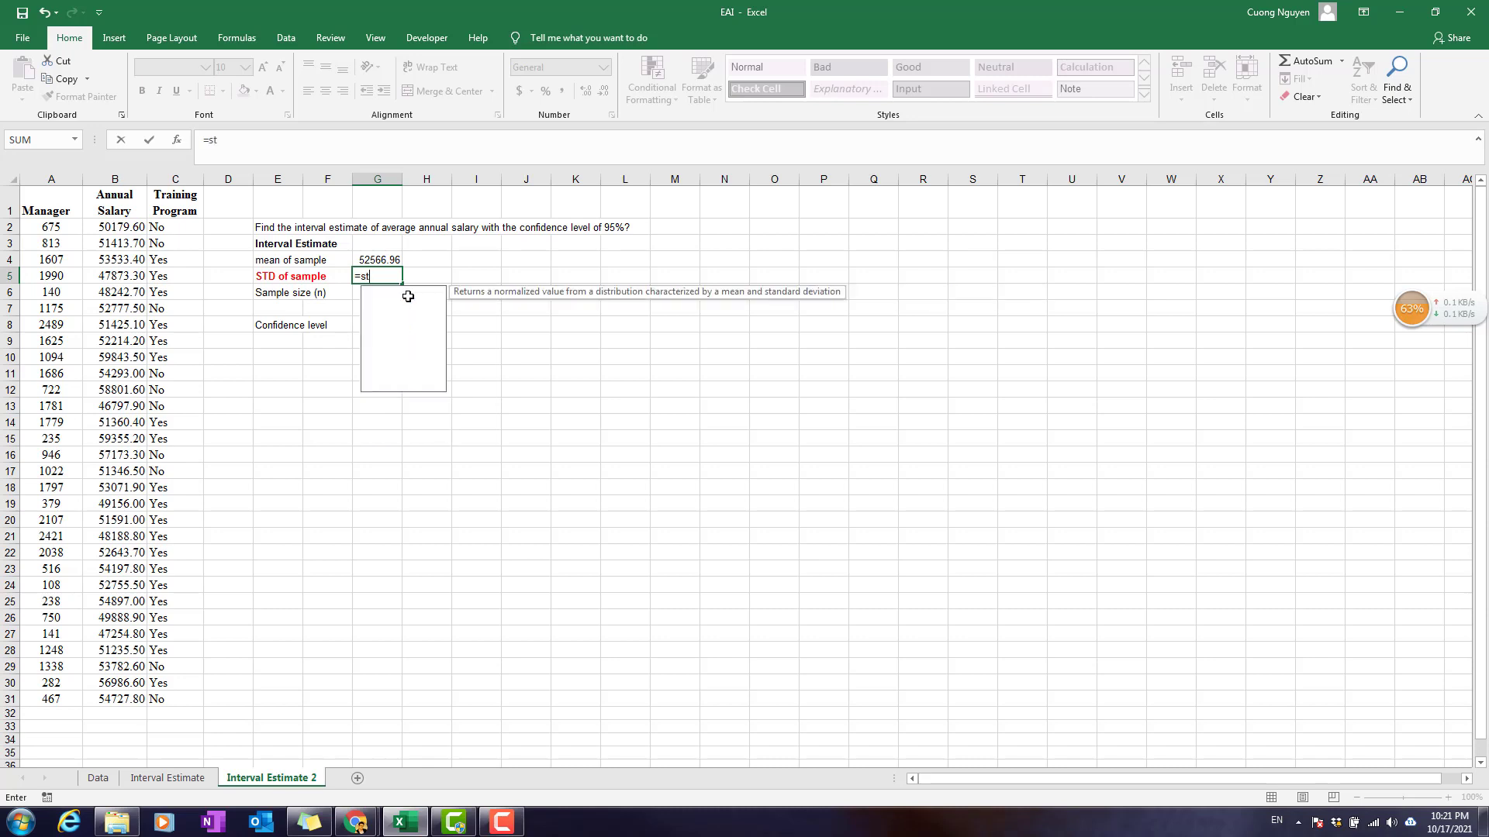
text(dev.)
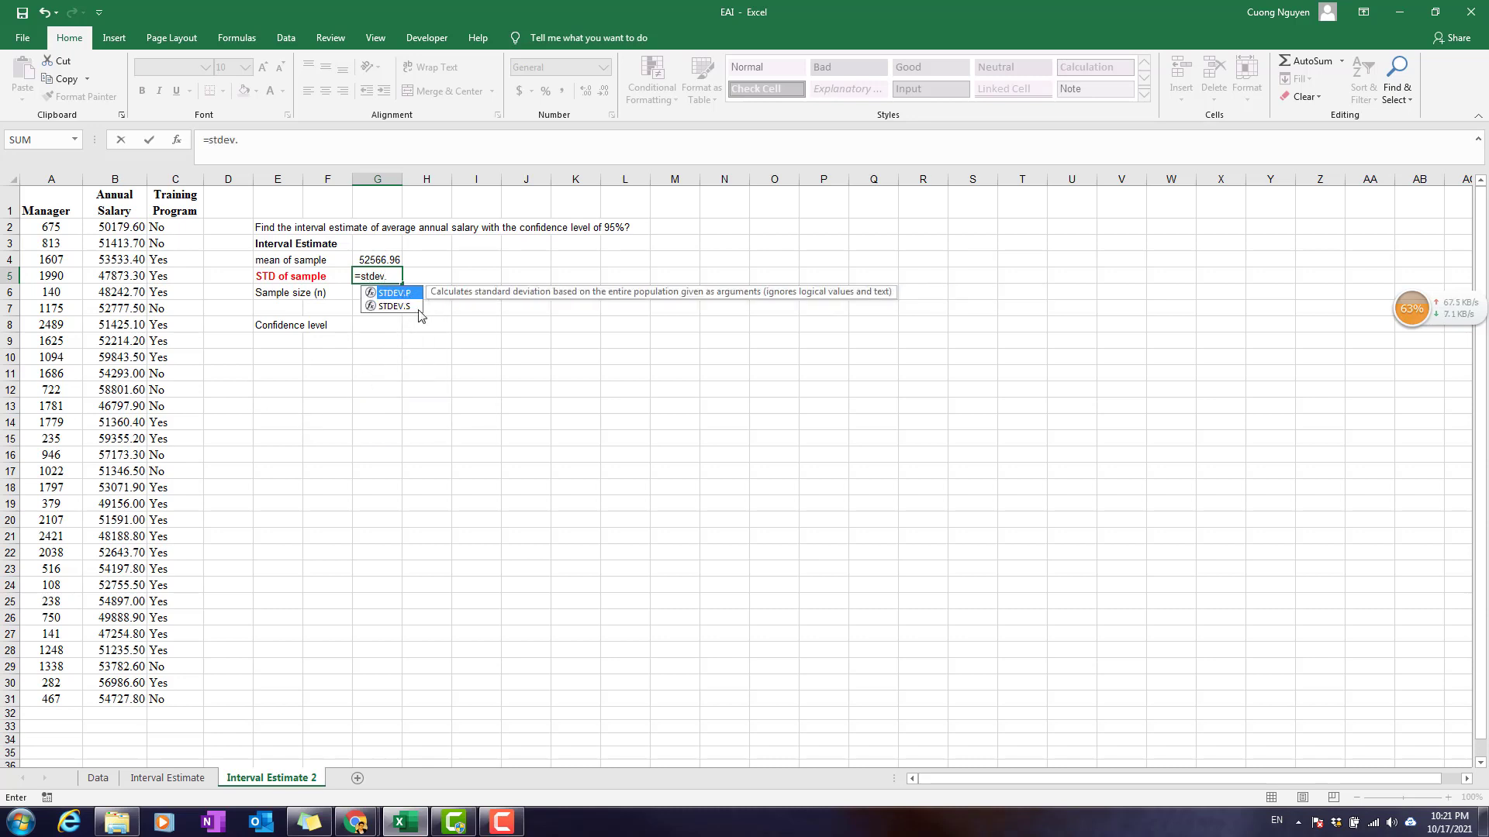
text(s)
text(()
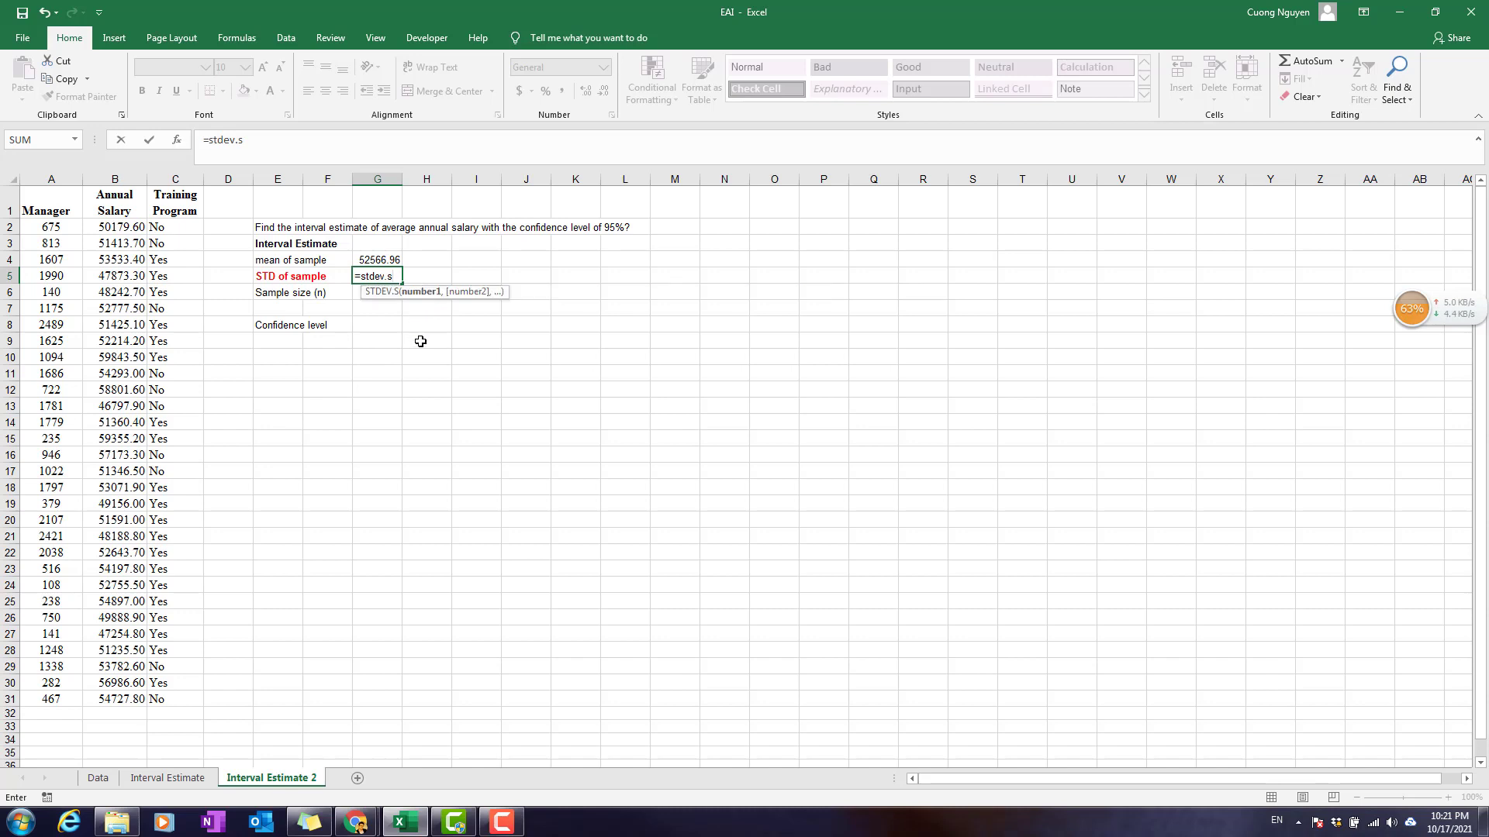
drag(120, 225, 112, 700)
text())
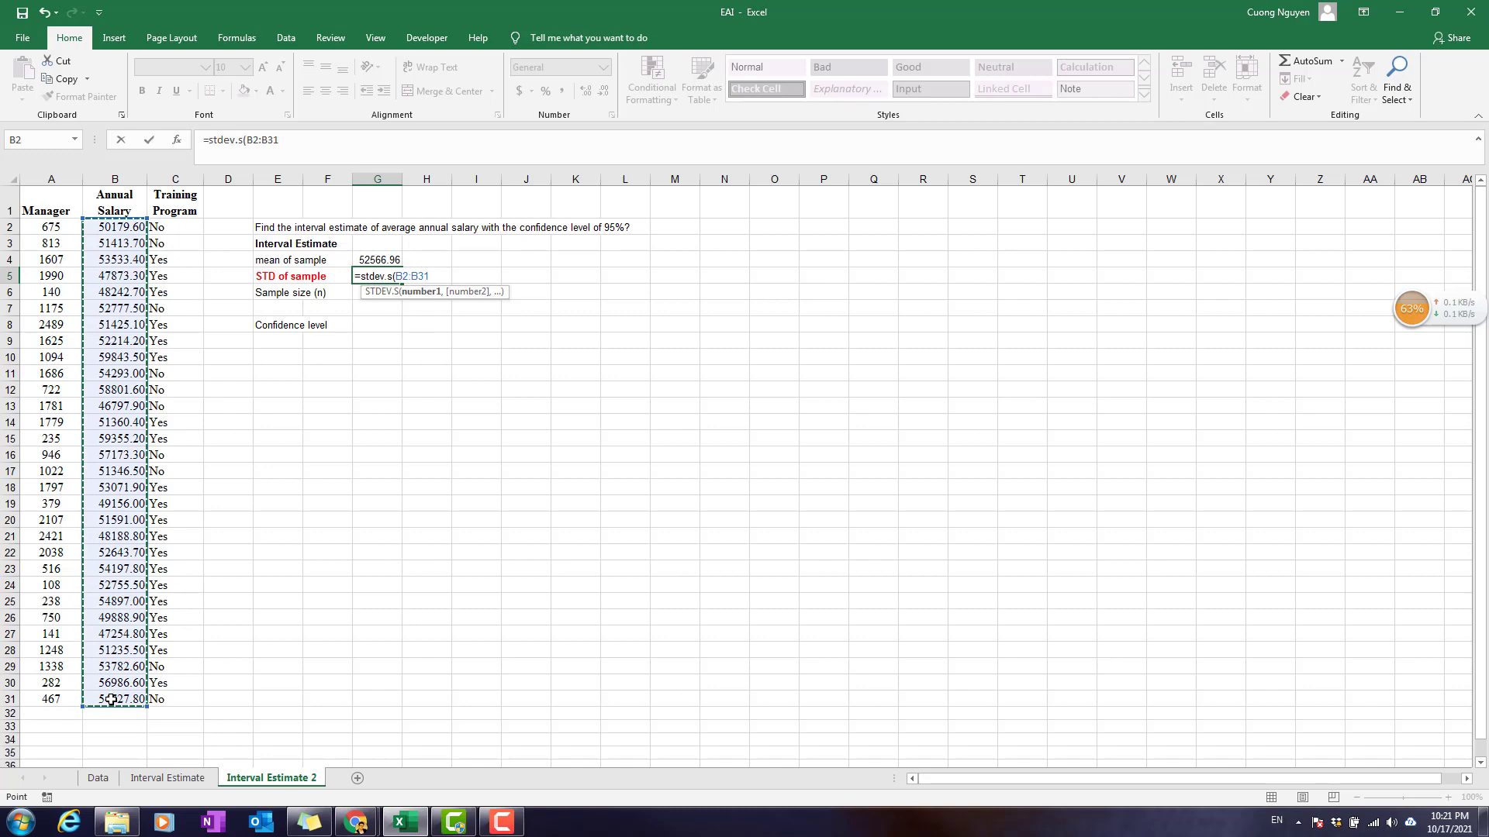
key(Return)
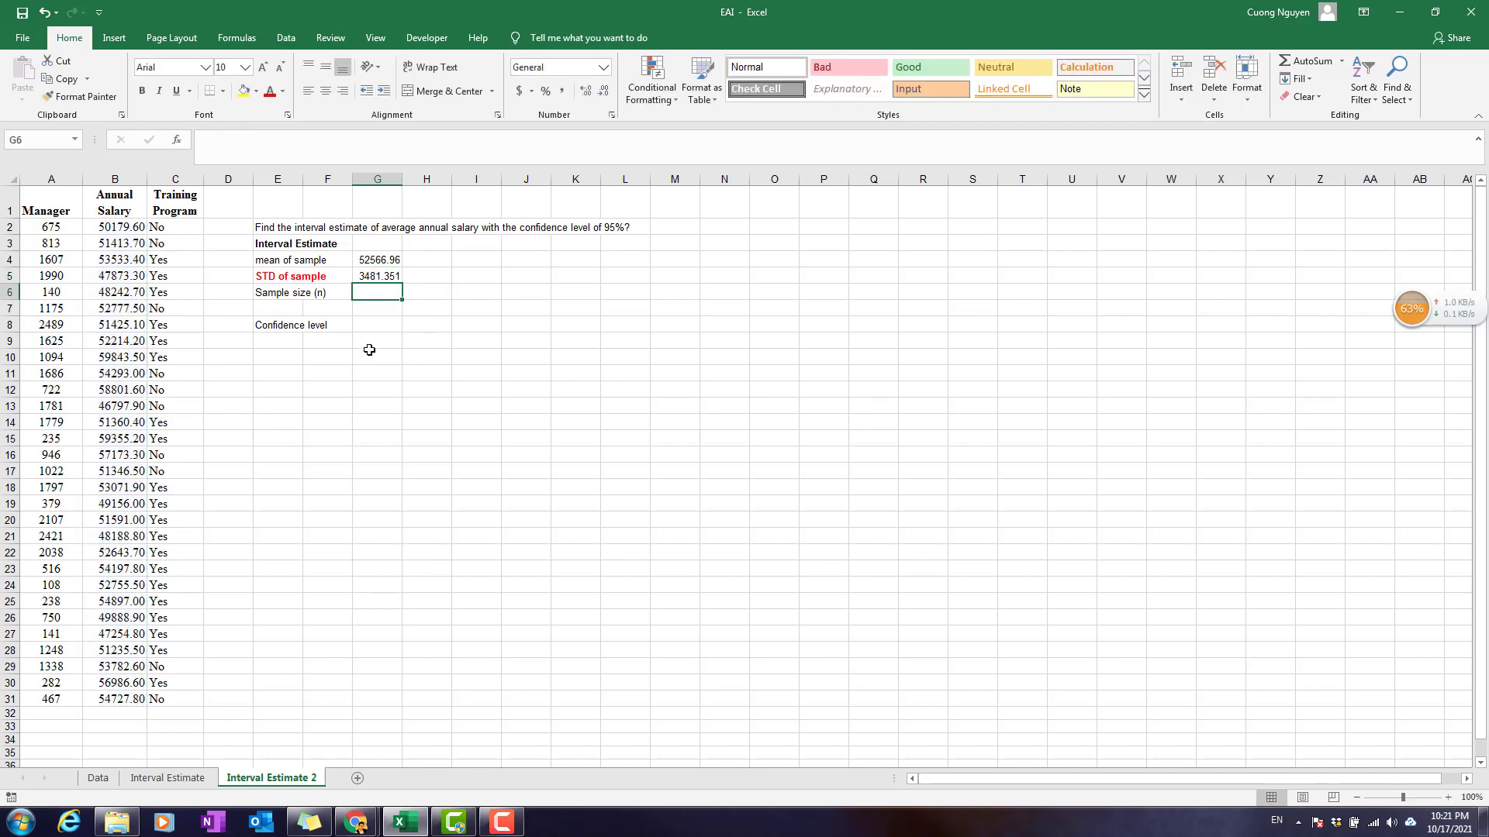
Step: Enter the sample size 30 in cell G6 and the confidence level 95% in cell G8
click(376, 277)
click(382, 292)
text(30)
key(Return)
key(Return)
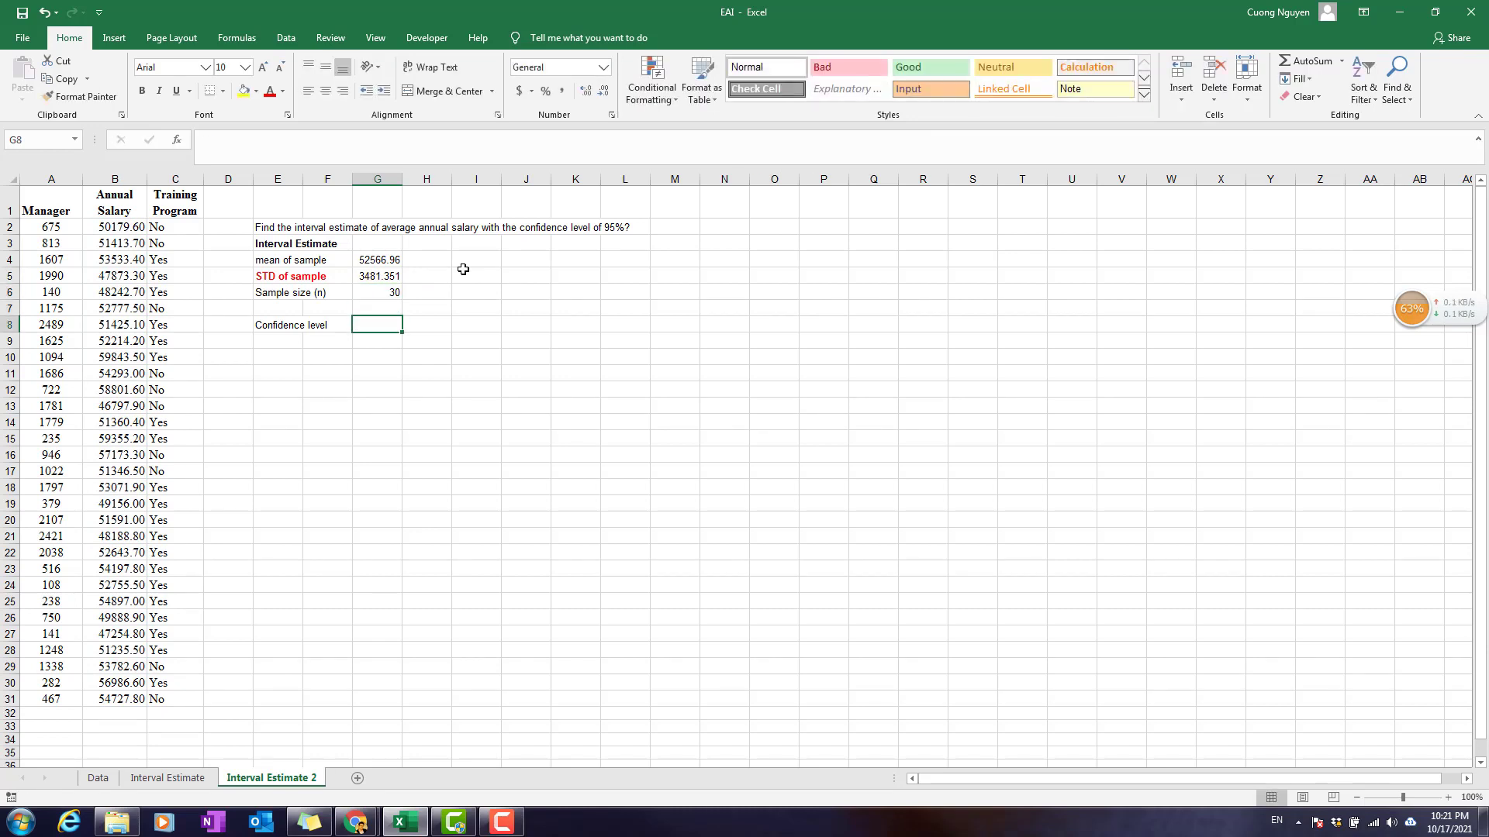
text(95%)
key(Return)
Step: Copy the level of significance label and value in I8:L8 of the Interval Estimate sheet to cell I8 of Interval Estimate 2
key(Right)
key(Right)
key(Up)
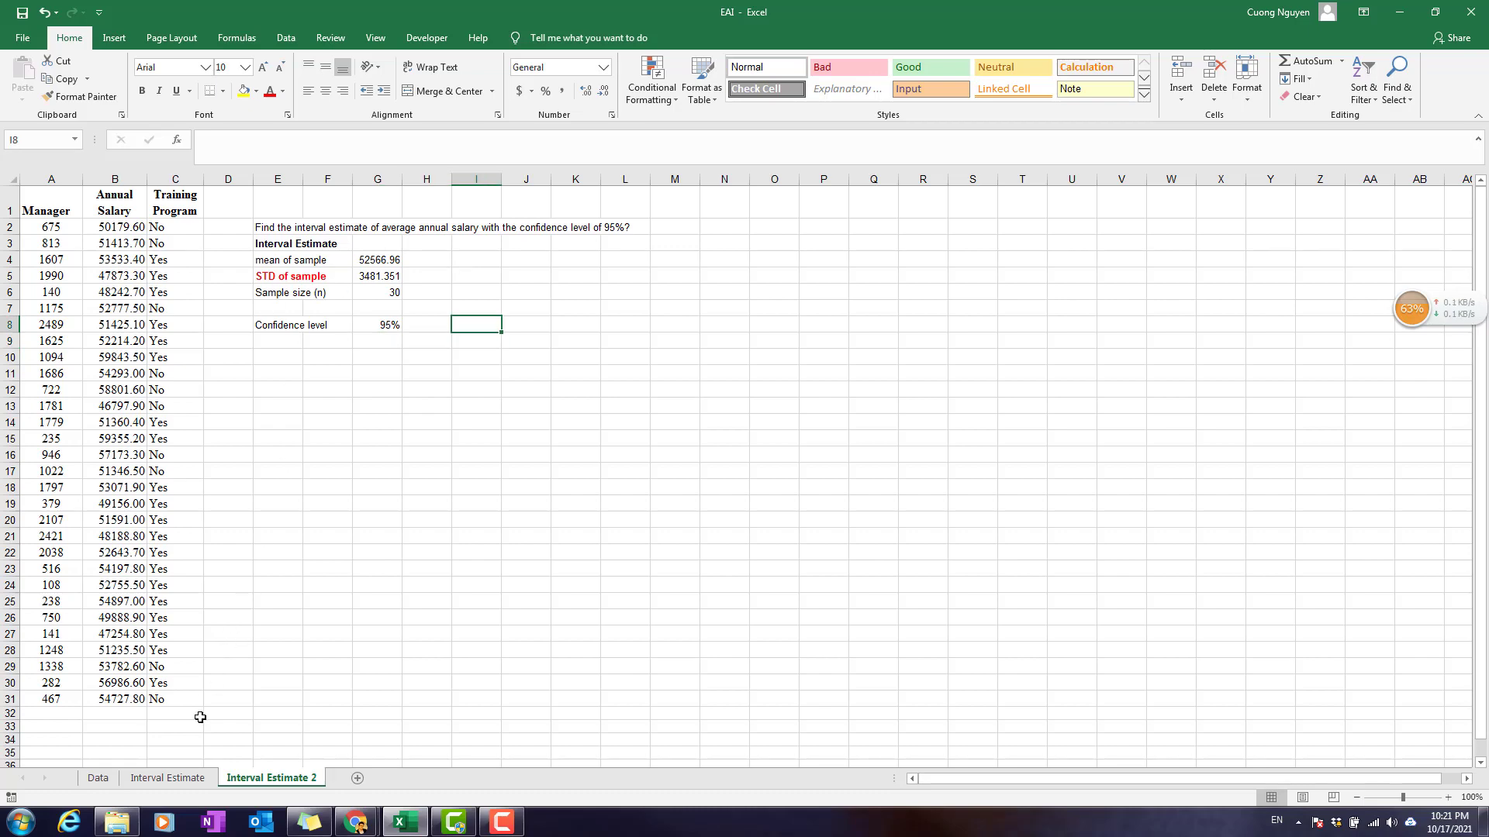
click(167, 778)
drag(466, 325, 620, 325)
key(ctrl+c)
click(306, 779)
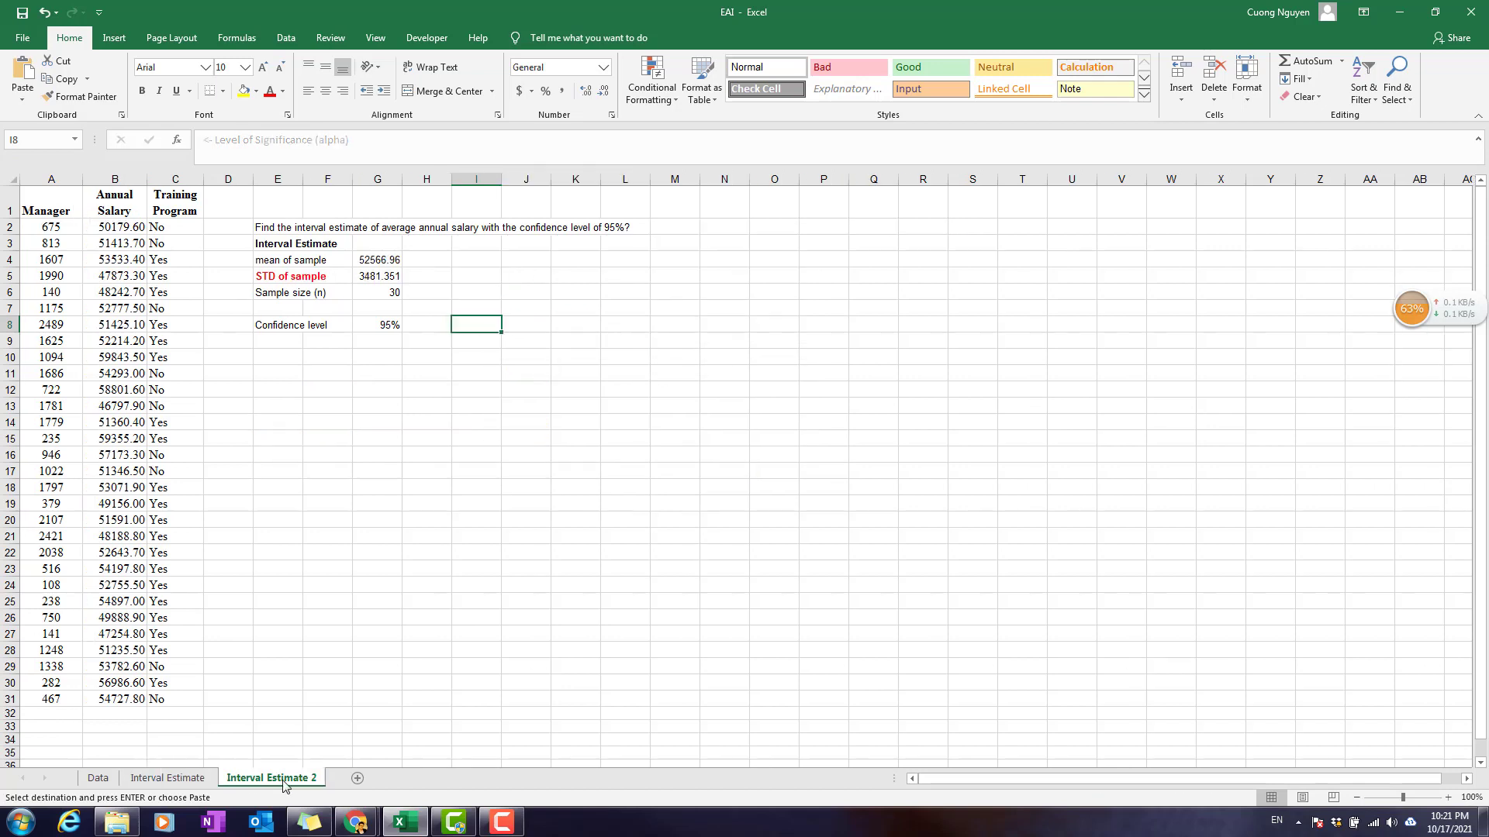
key(ctrl+v)
click(543, 355)
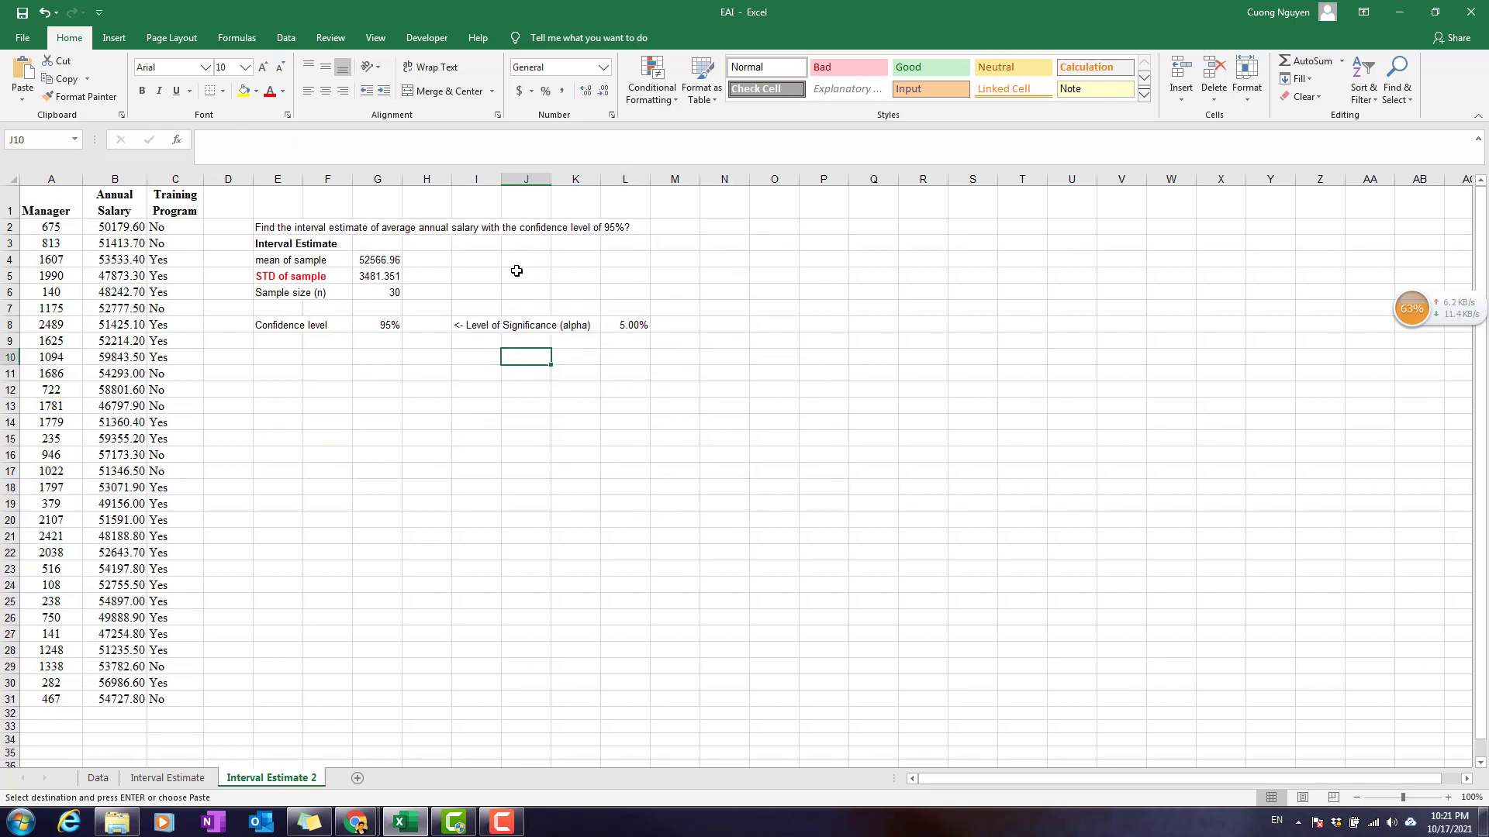
Step: Enter in cell H5 "<- don't know about the STD of population <- use the STD of sample instead <- follow theStudent distrubution"
click(461, 260)
click(442, 279)
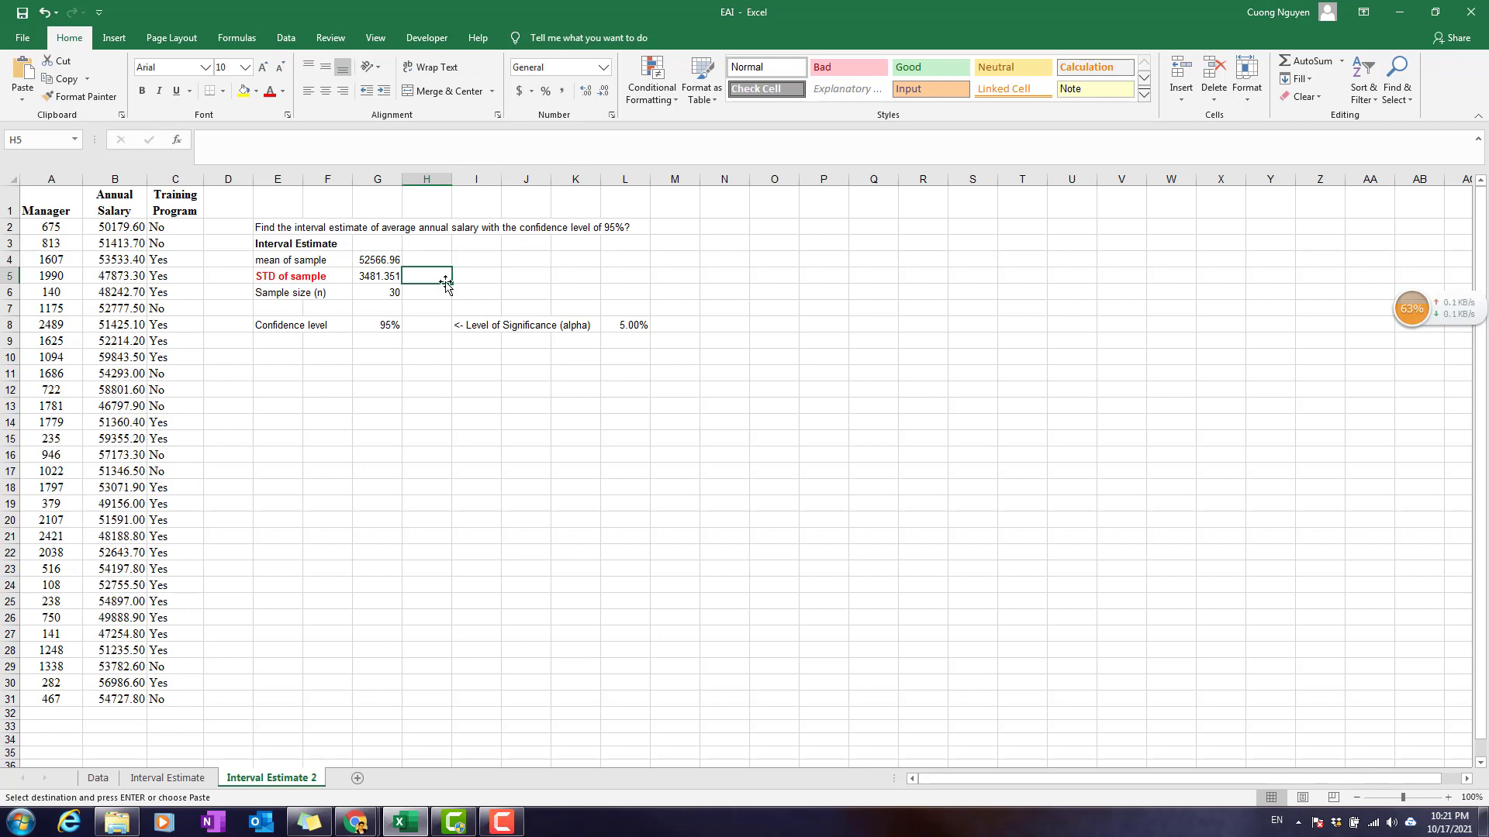
text(<)
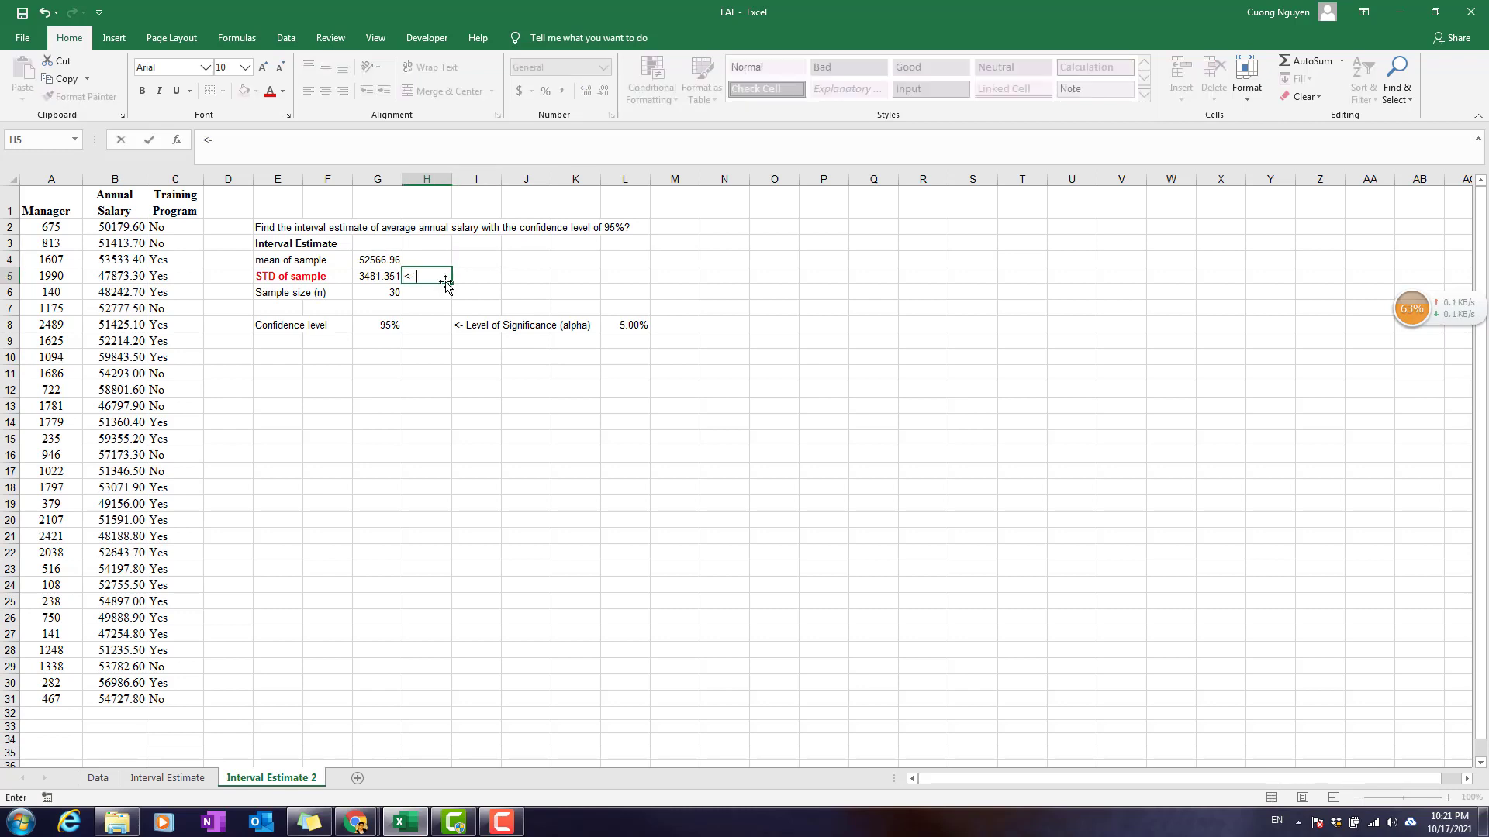
text(- )
text(don)
text('t d)
text(now about the )
text(STD )
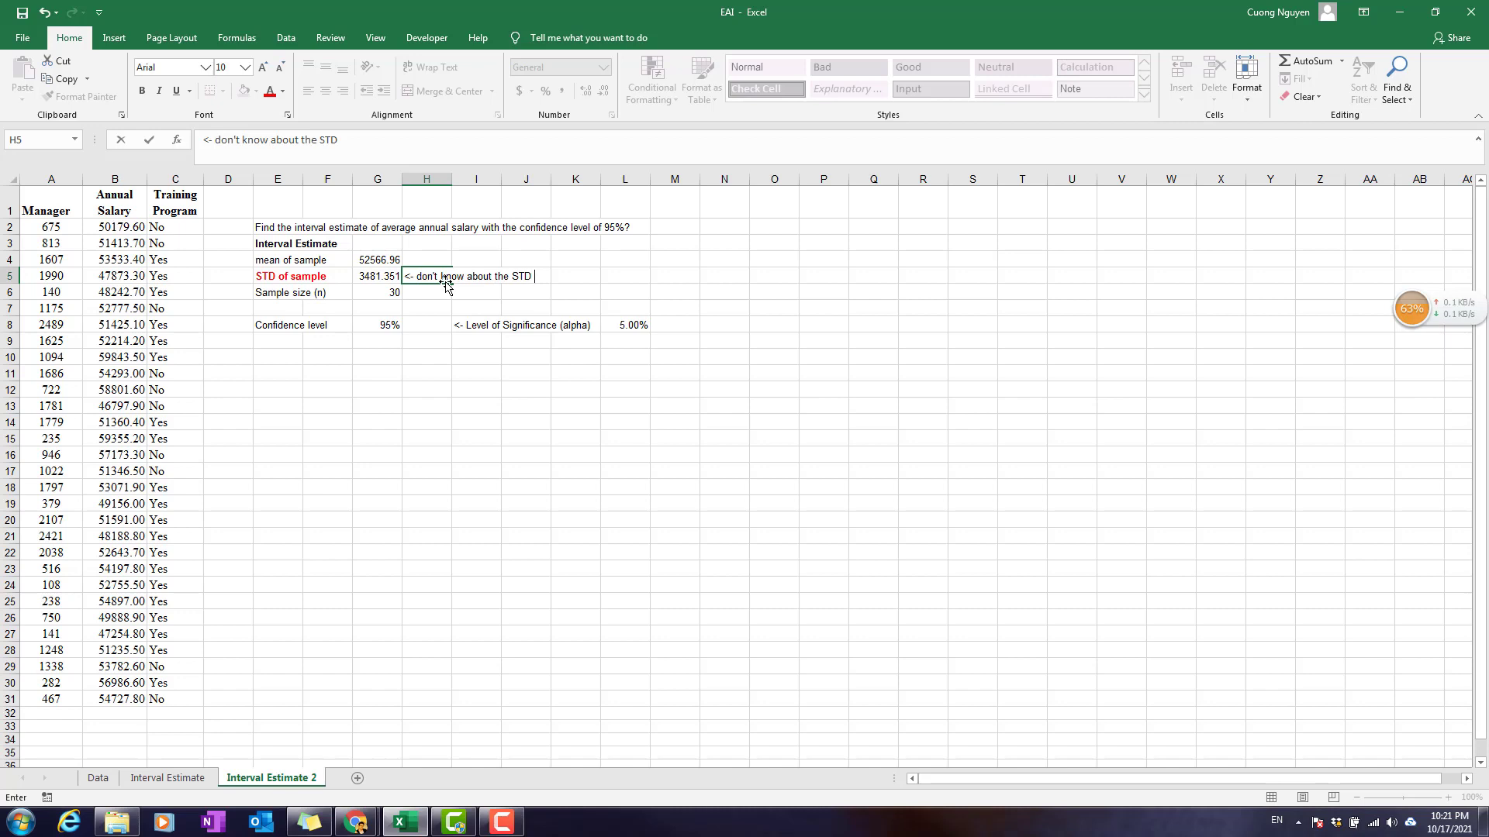
text(of population <- use the STD of sample instead <- follow the)
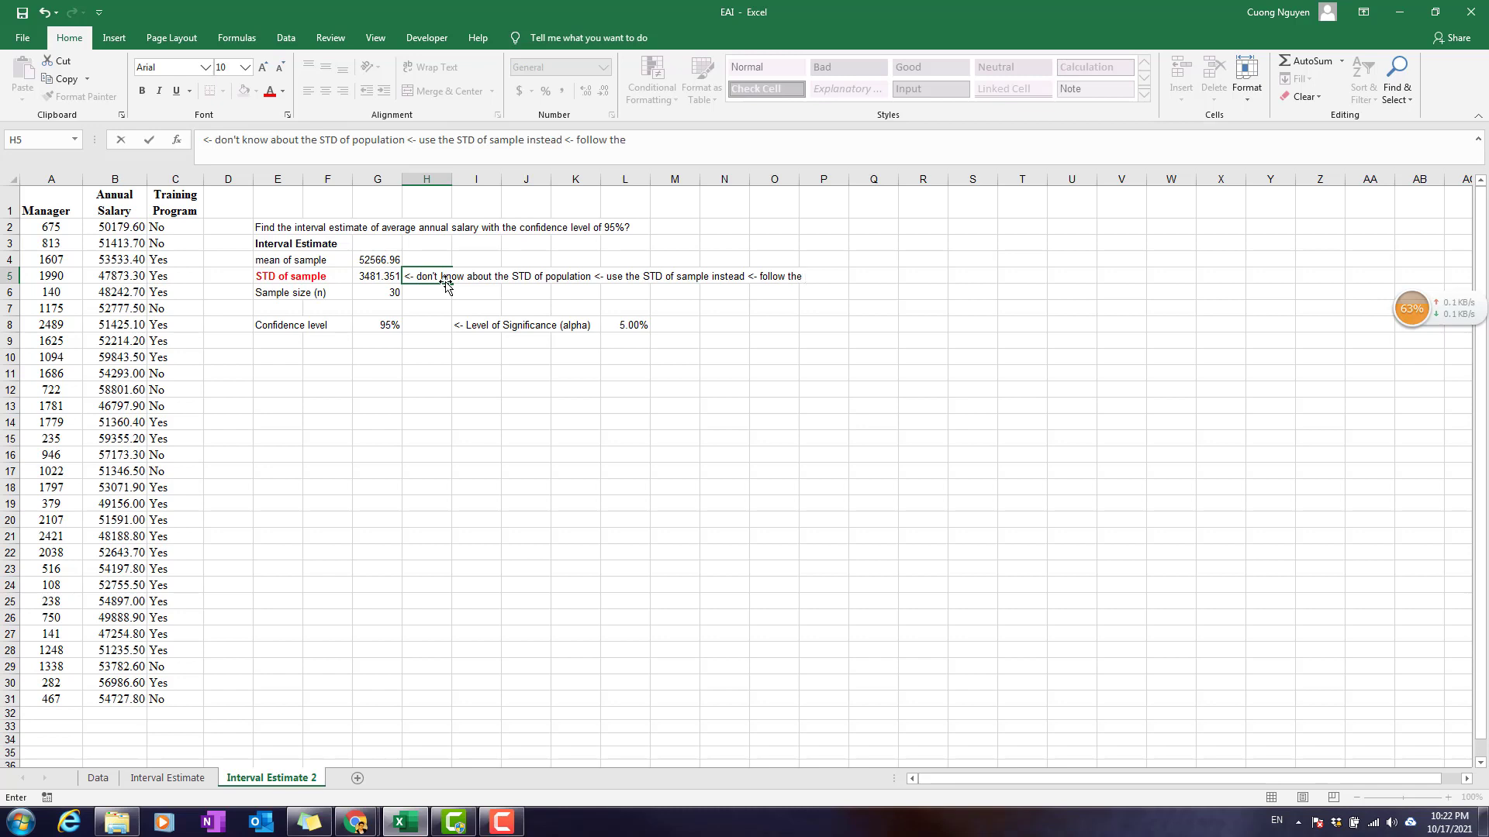
text(Student distrubution)
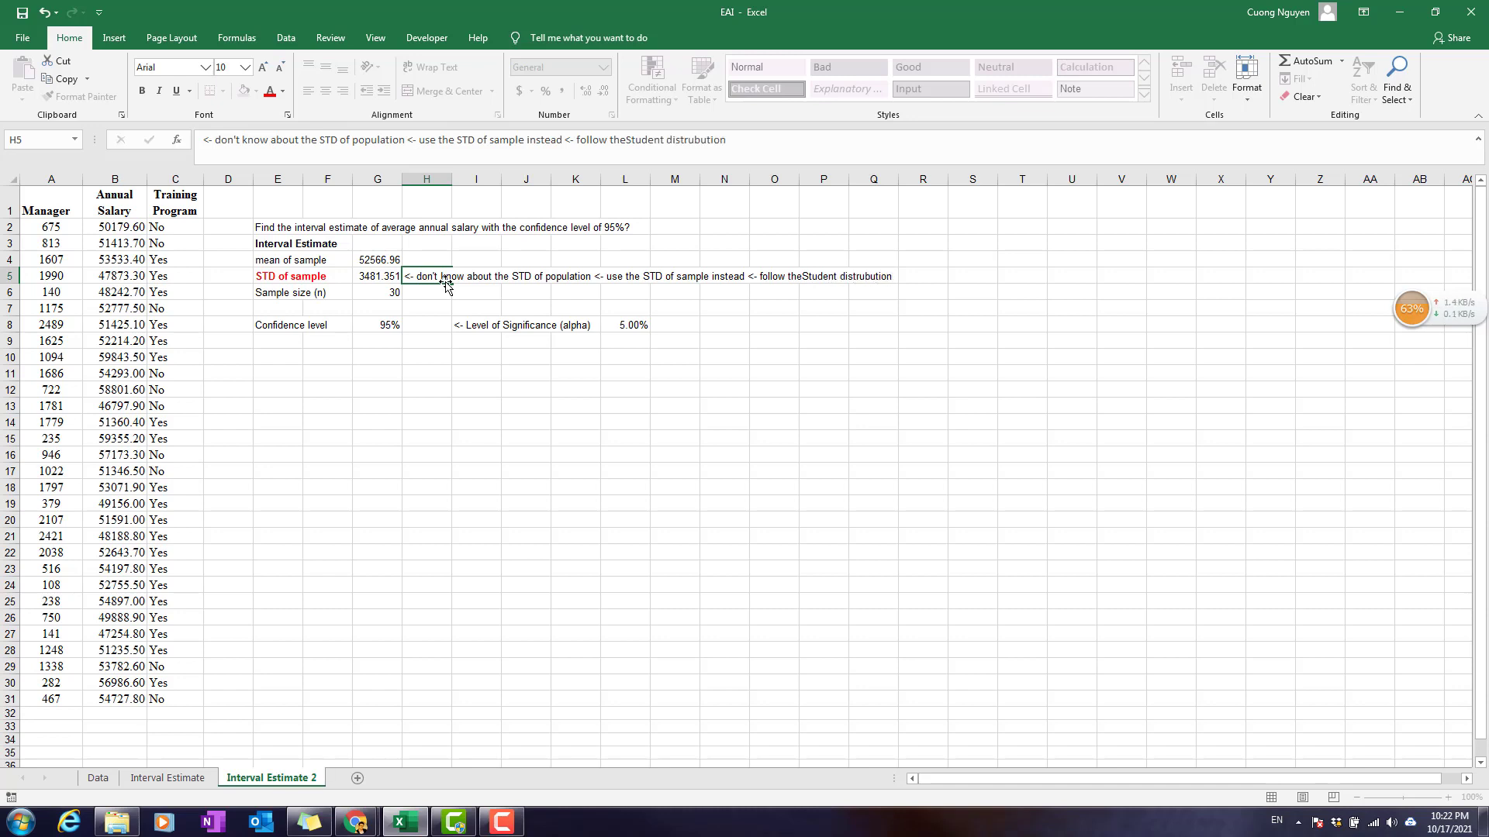
key(Return)
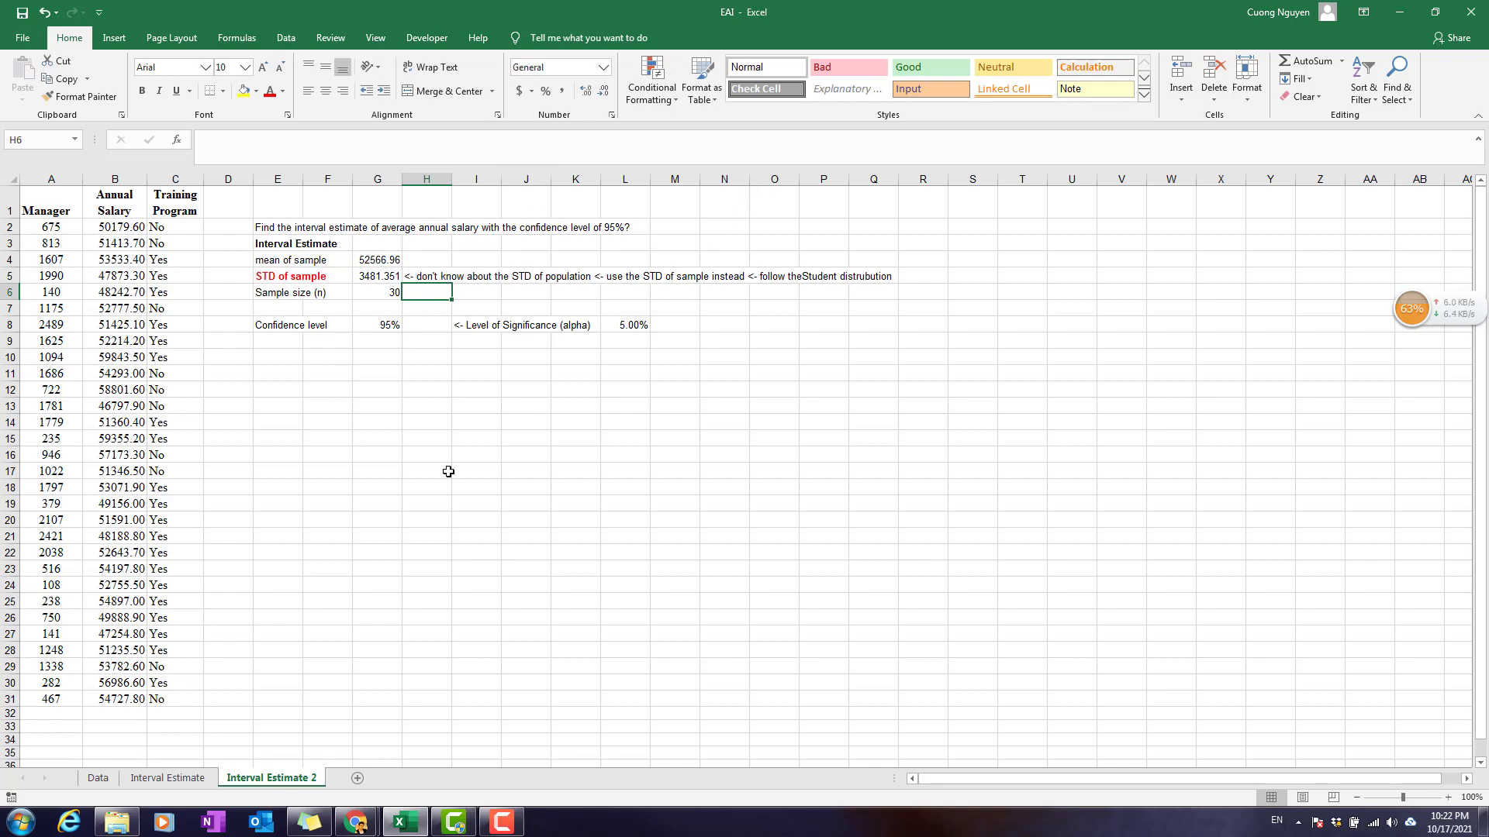
Step: Correct the function name in the Normal Distribution note in cell L5 of the Interval Estimate sheet to CONFIDENCE.NORM()
click(172, 778)
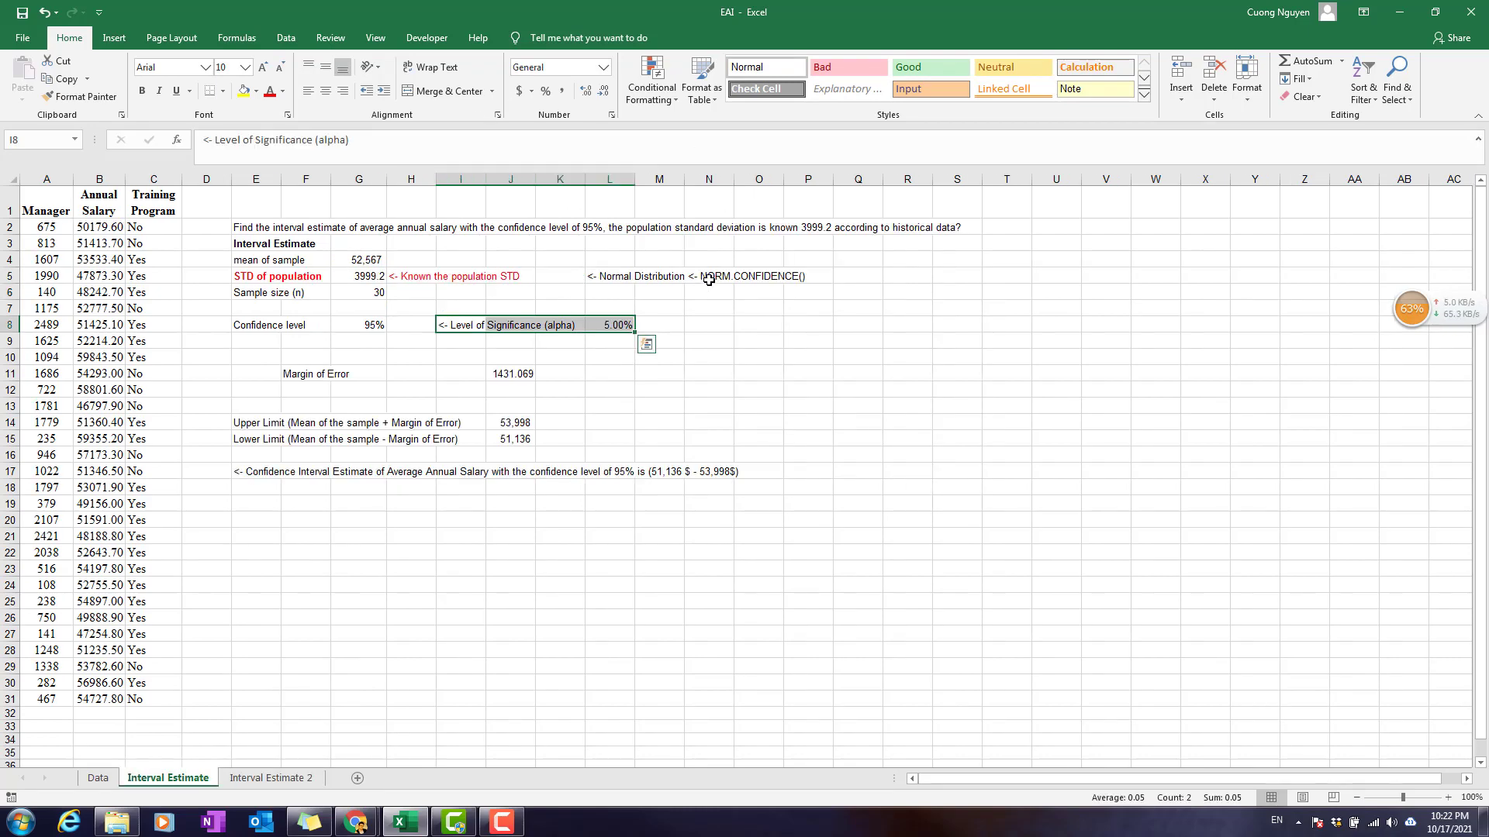
double_click(601, 276)
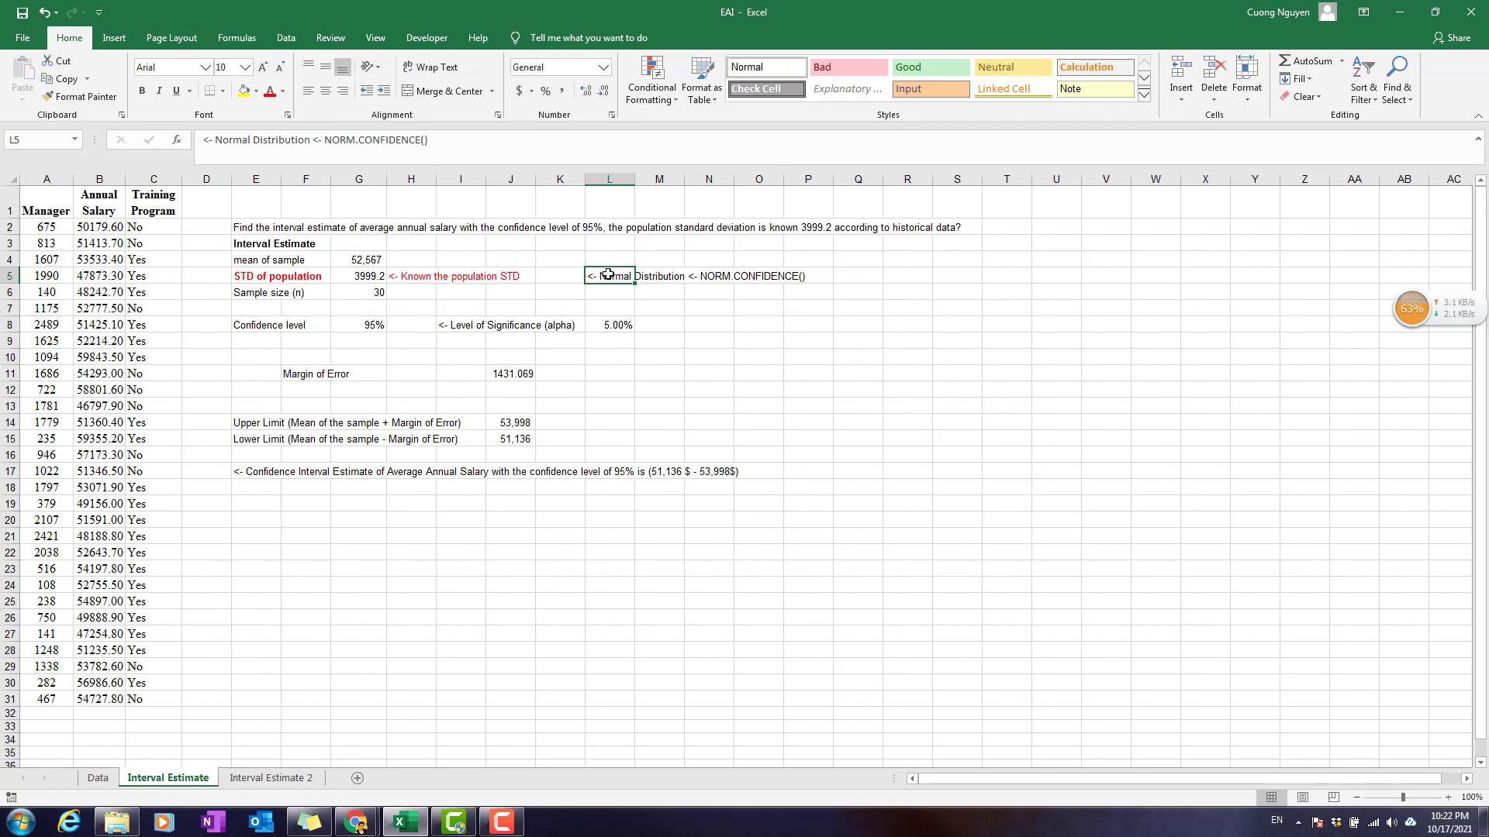
double_click(728, 276)
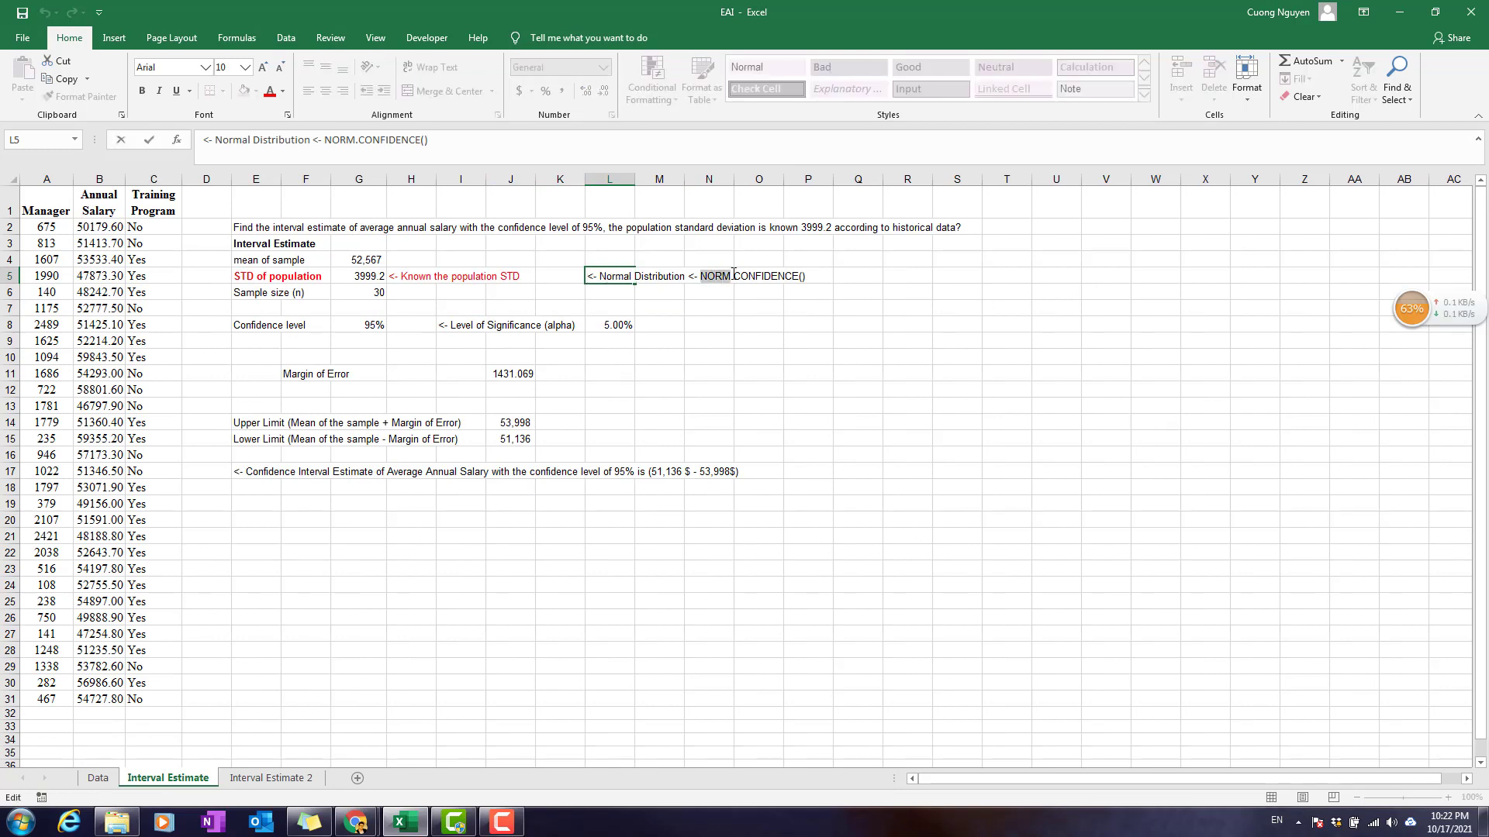
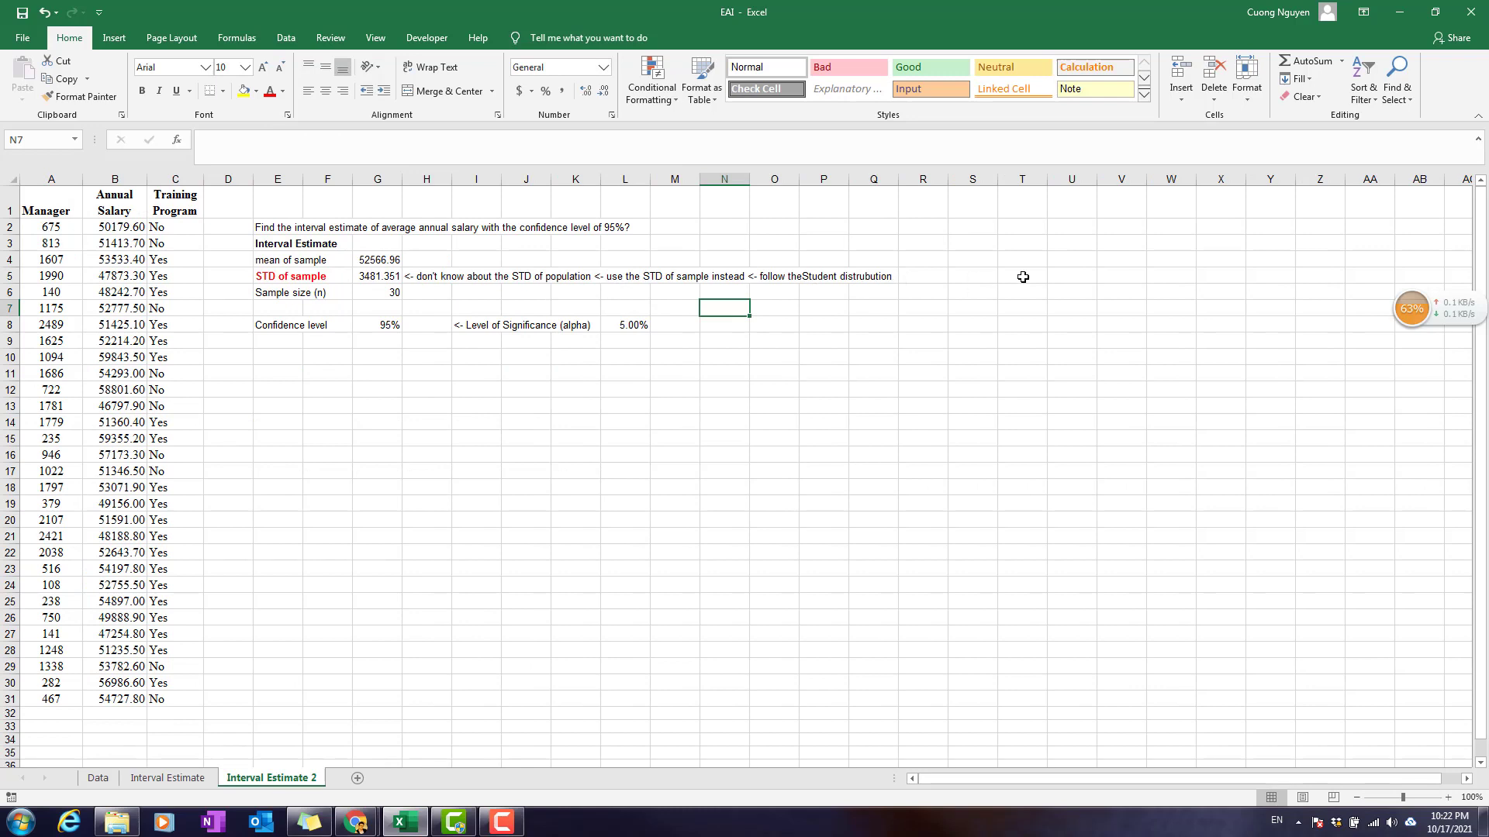
Step: Enter the note "<- CONFIDENCE.T()" in cell S5 of the Interval Estimate 2 sheet
click(961, 279)
text(<)
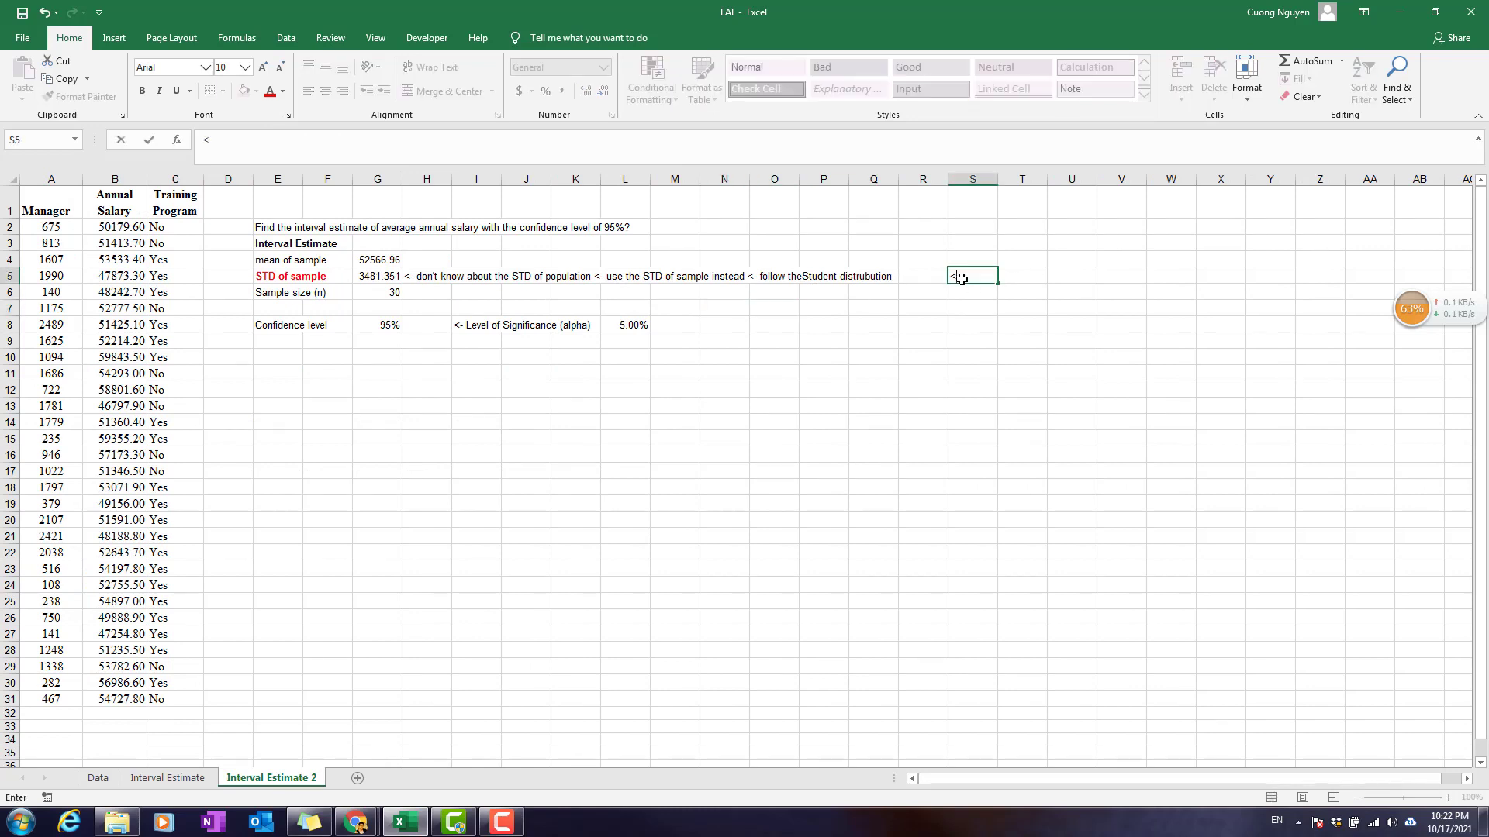
text(- CONFIDENCE.T()
key(Up)
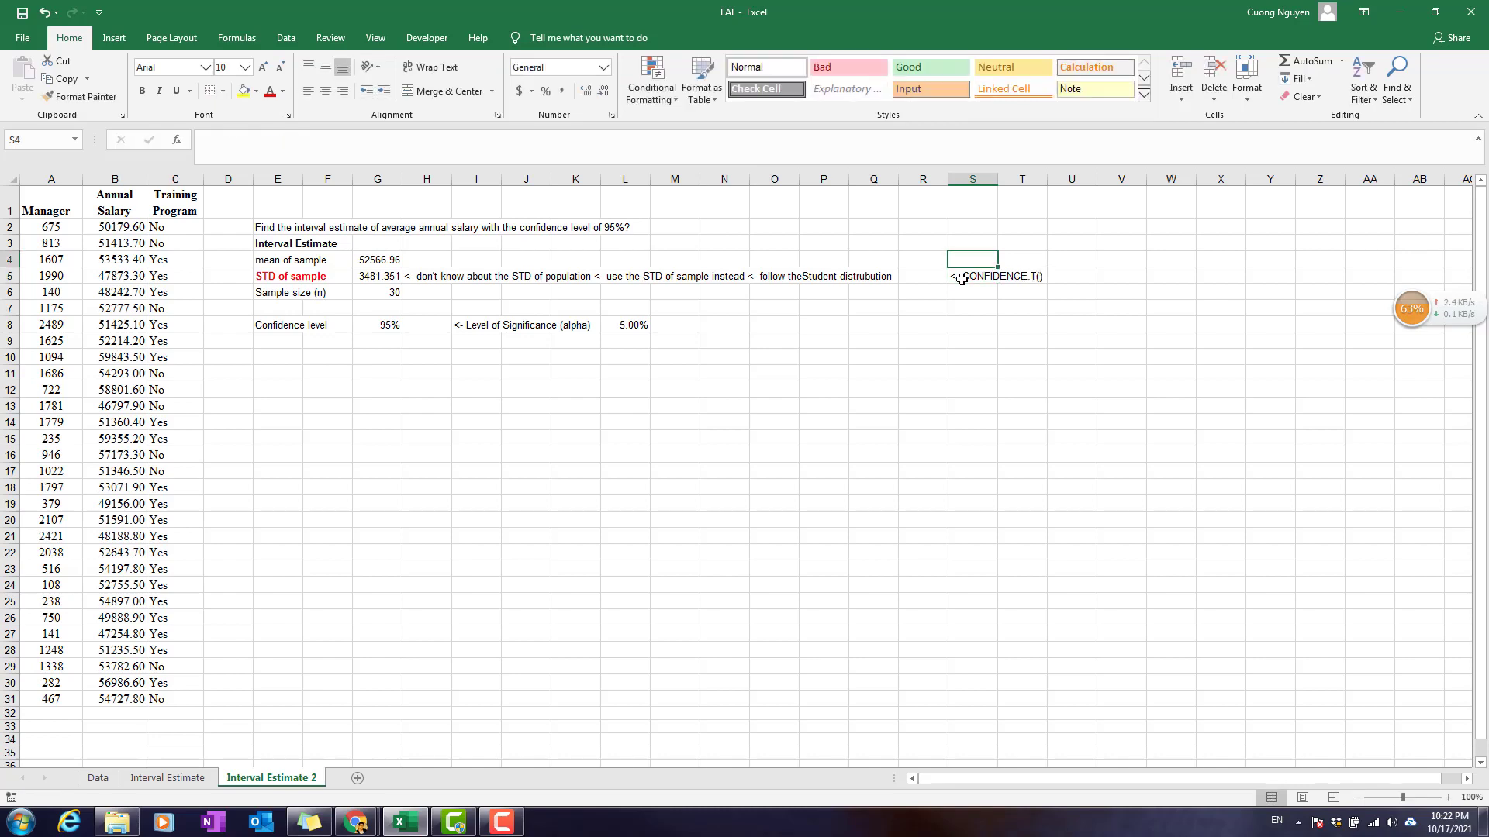
Step: Copy the Margin of Error, Upper Limit and Lower Limit labels in E11:F15 of Interval Estimate to cell E11 of Interval Estimate 2
click(167, 778)
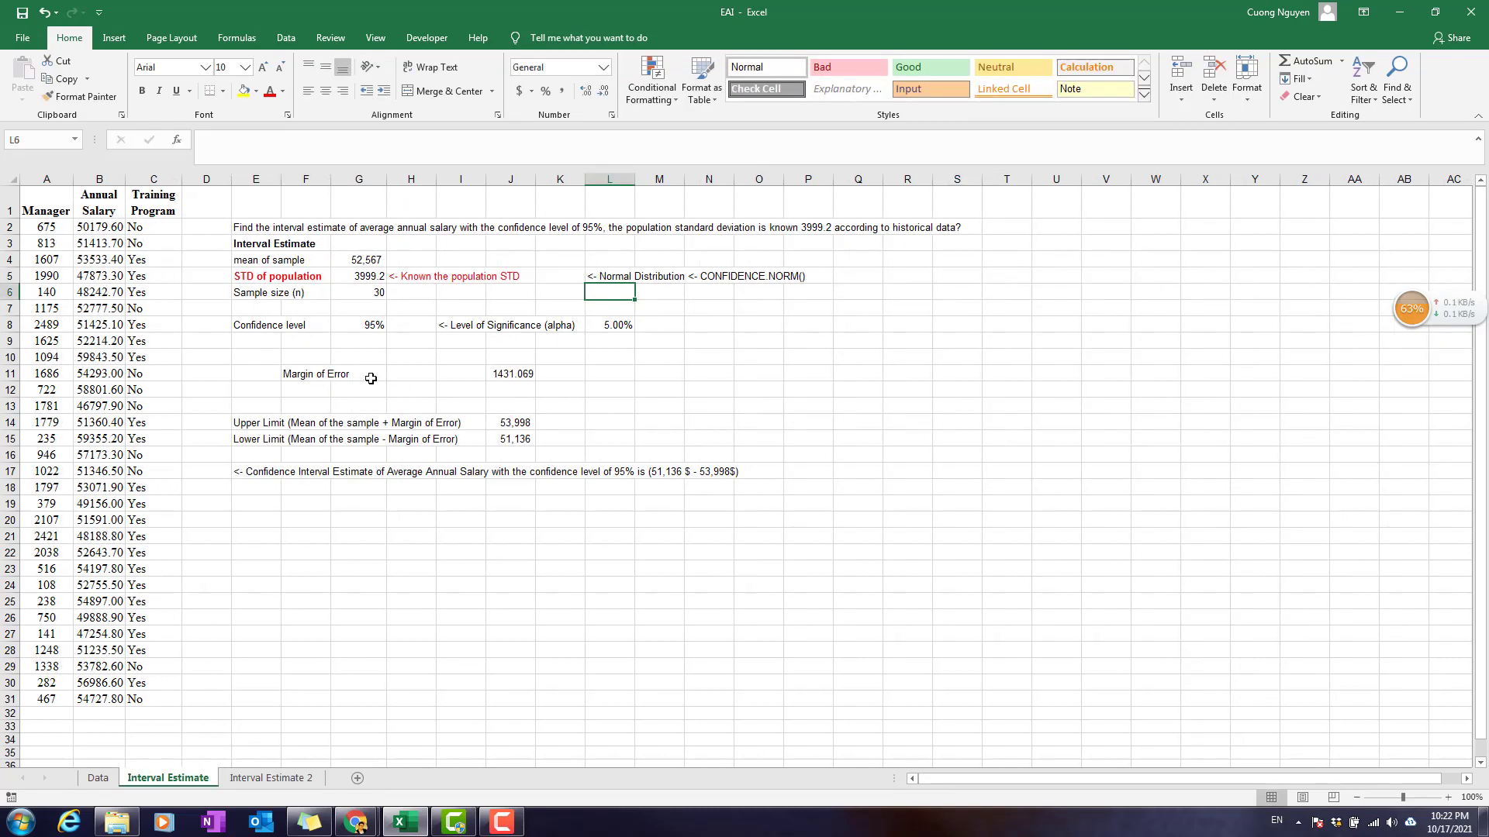
drag(250, 373, 325, 445)
key(ctrl+c)
click(271, 777)
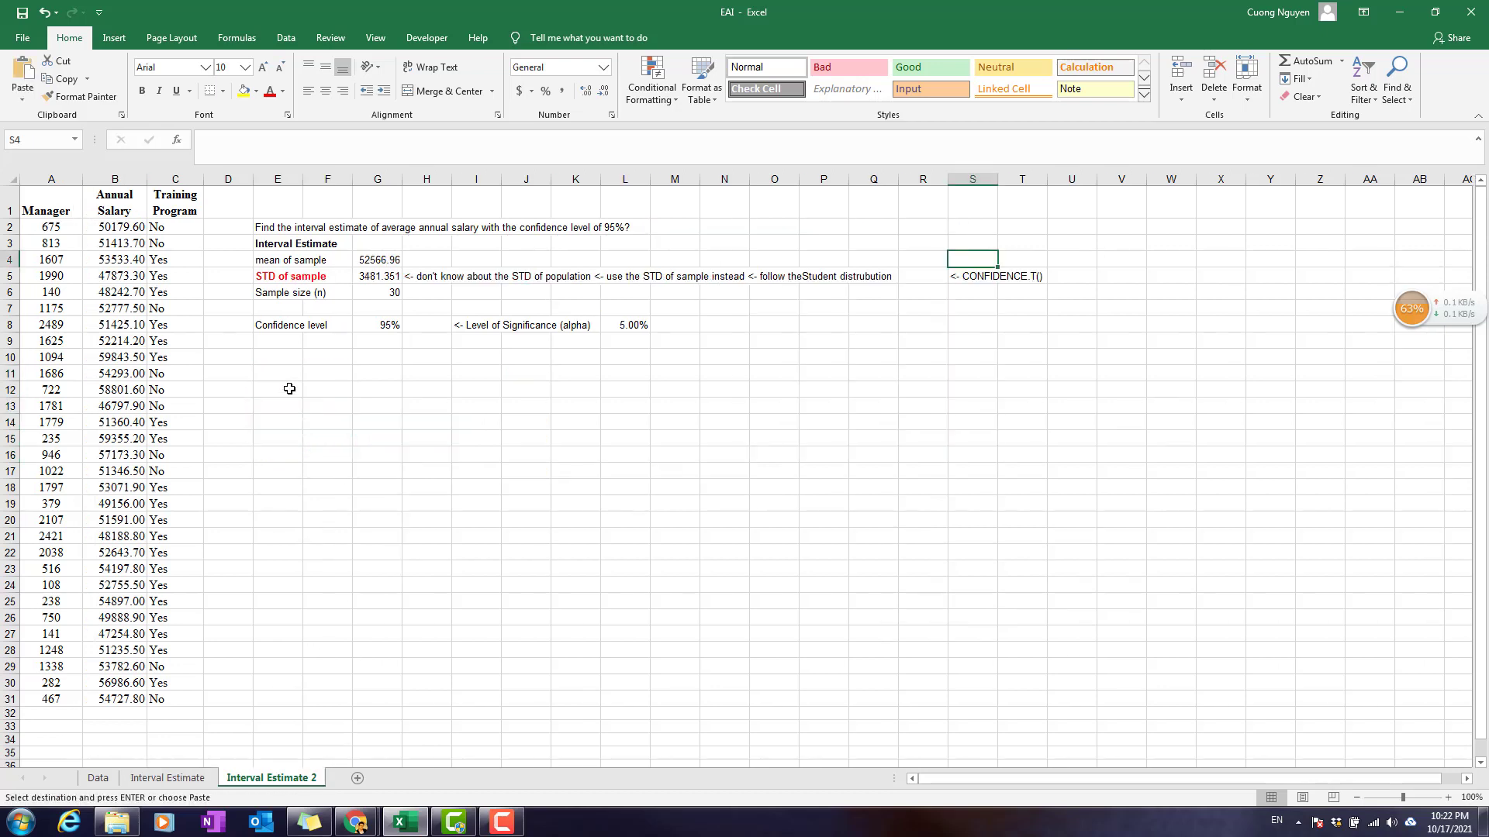
click(292, 373)
key(Return)
click(427, 389)
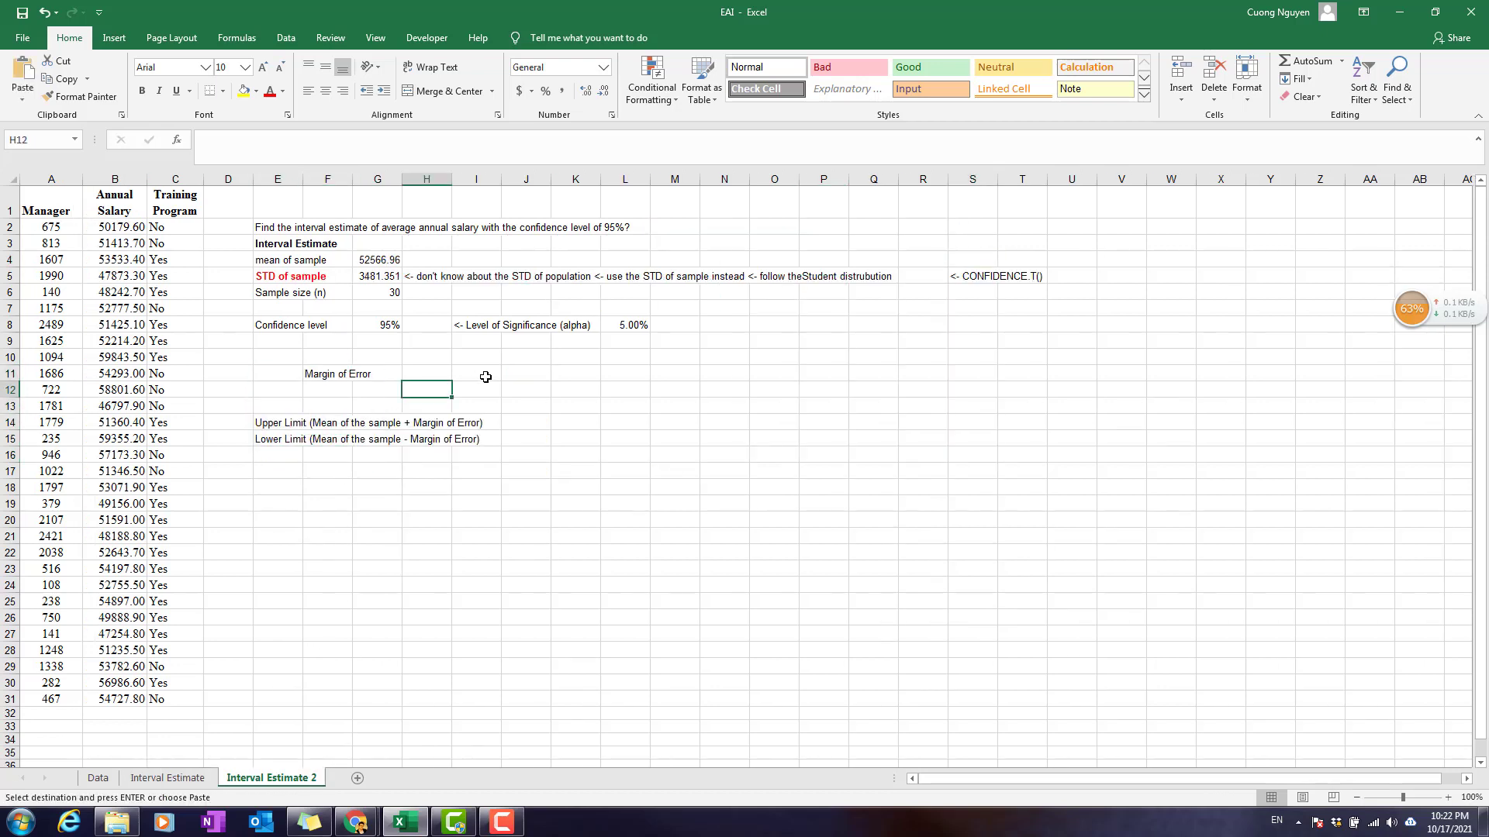
Step: Calculate the Margin of Error in cell K11 with =CONFIDENCE.T(L8,G5,G6), using the alpha, sample standard deviation and sample size
click(476, 373)
click(595, 378)
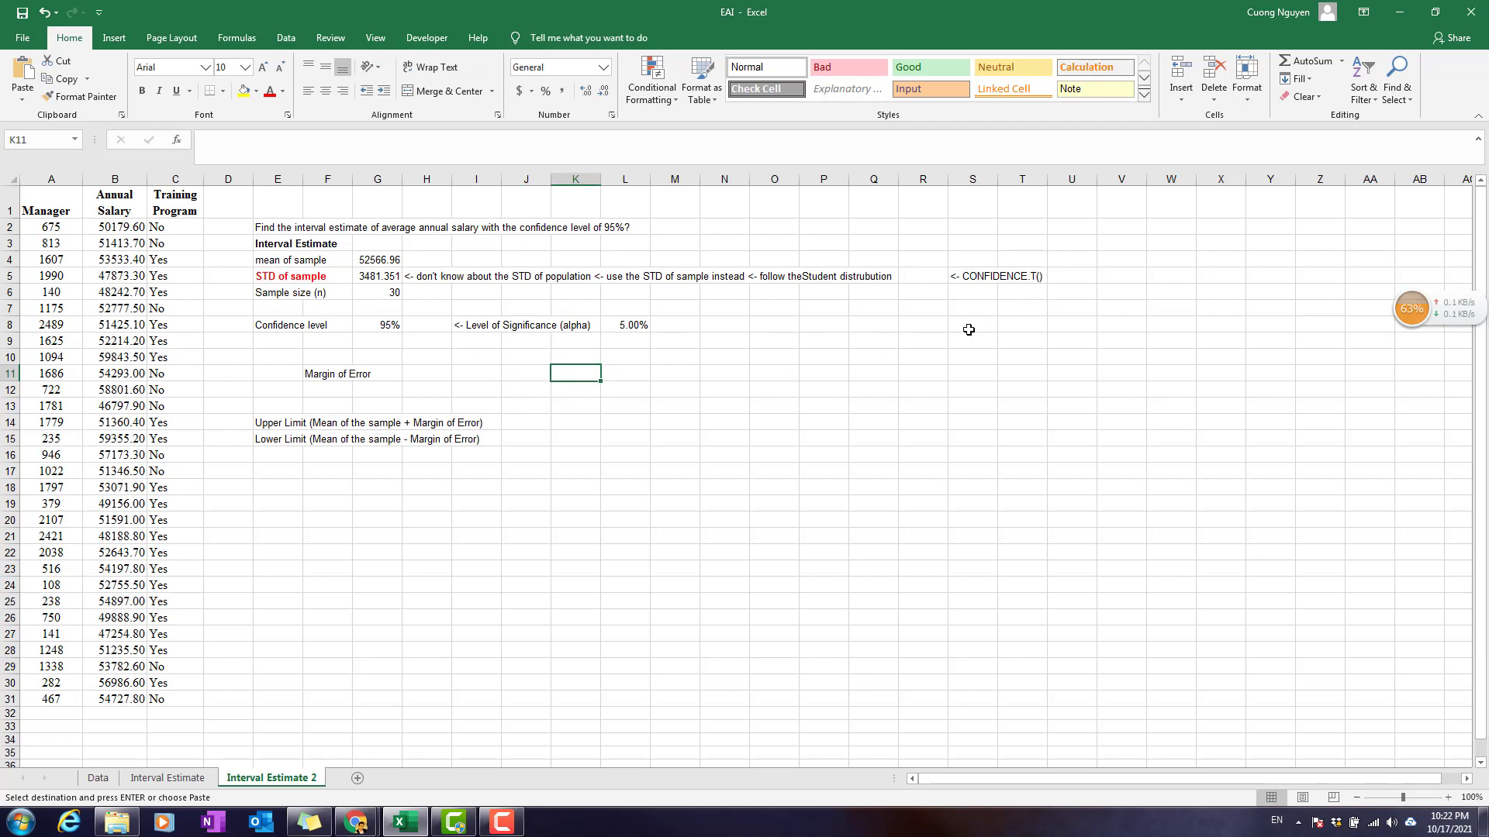
text(=confidence.)
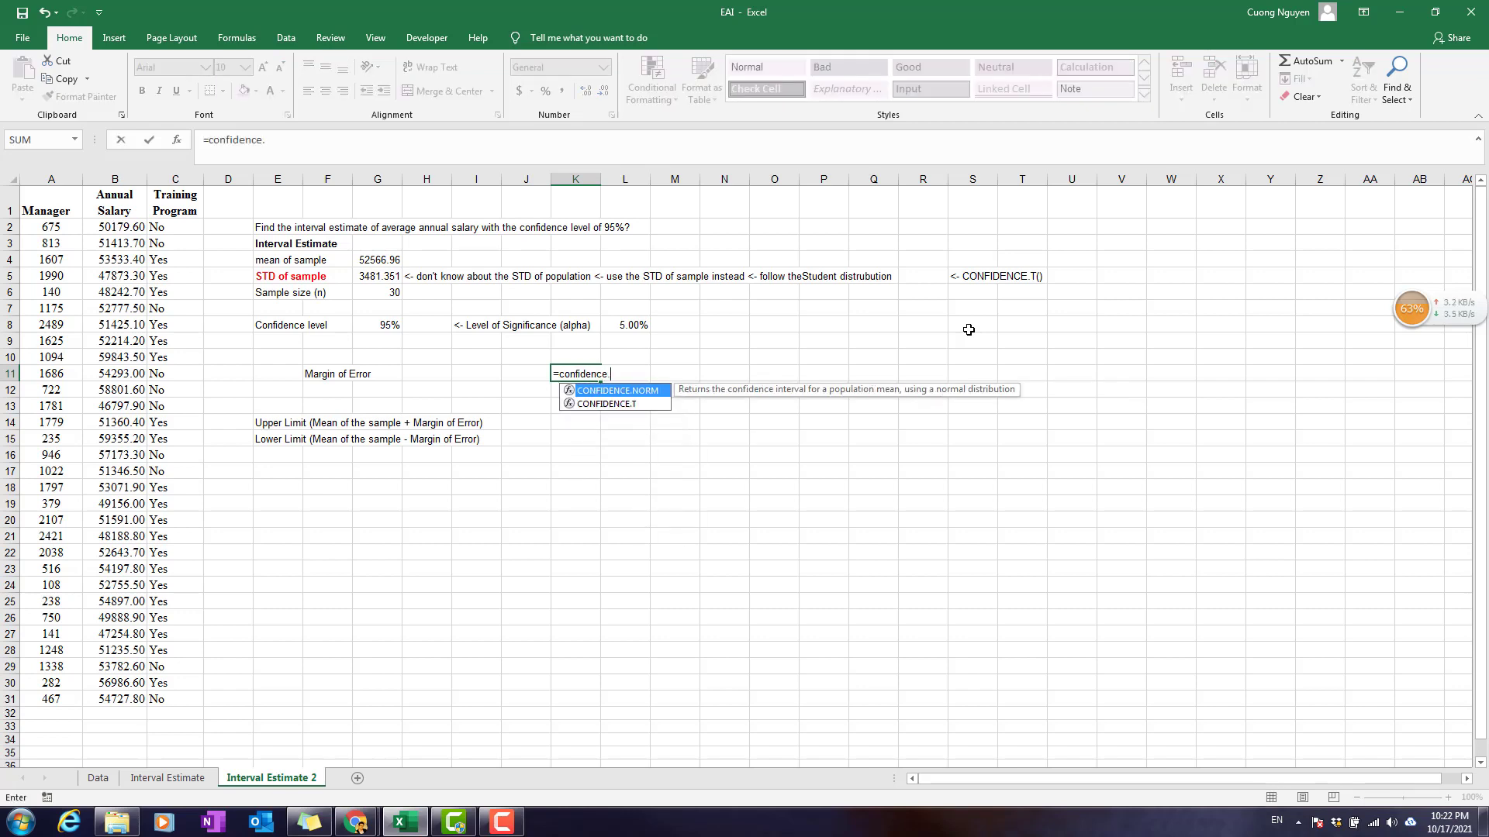
text(t()
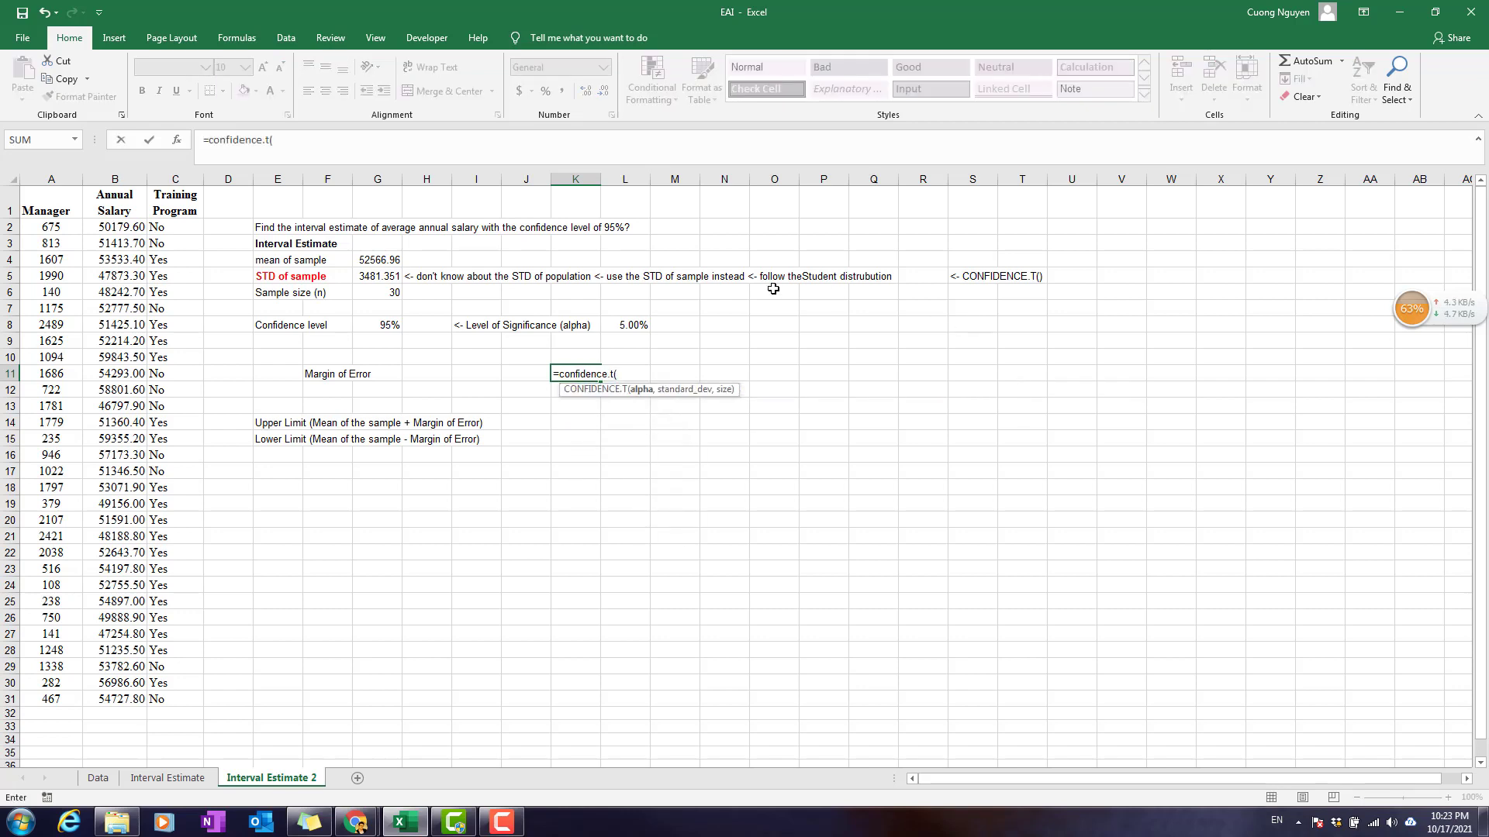
click(643, 324)
text(,)
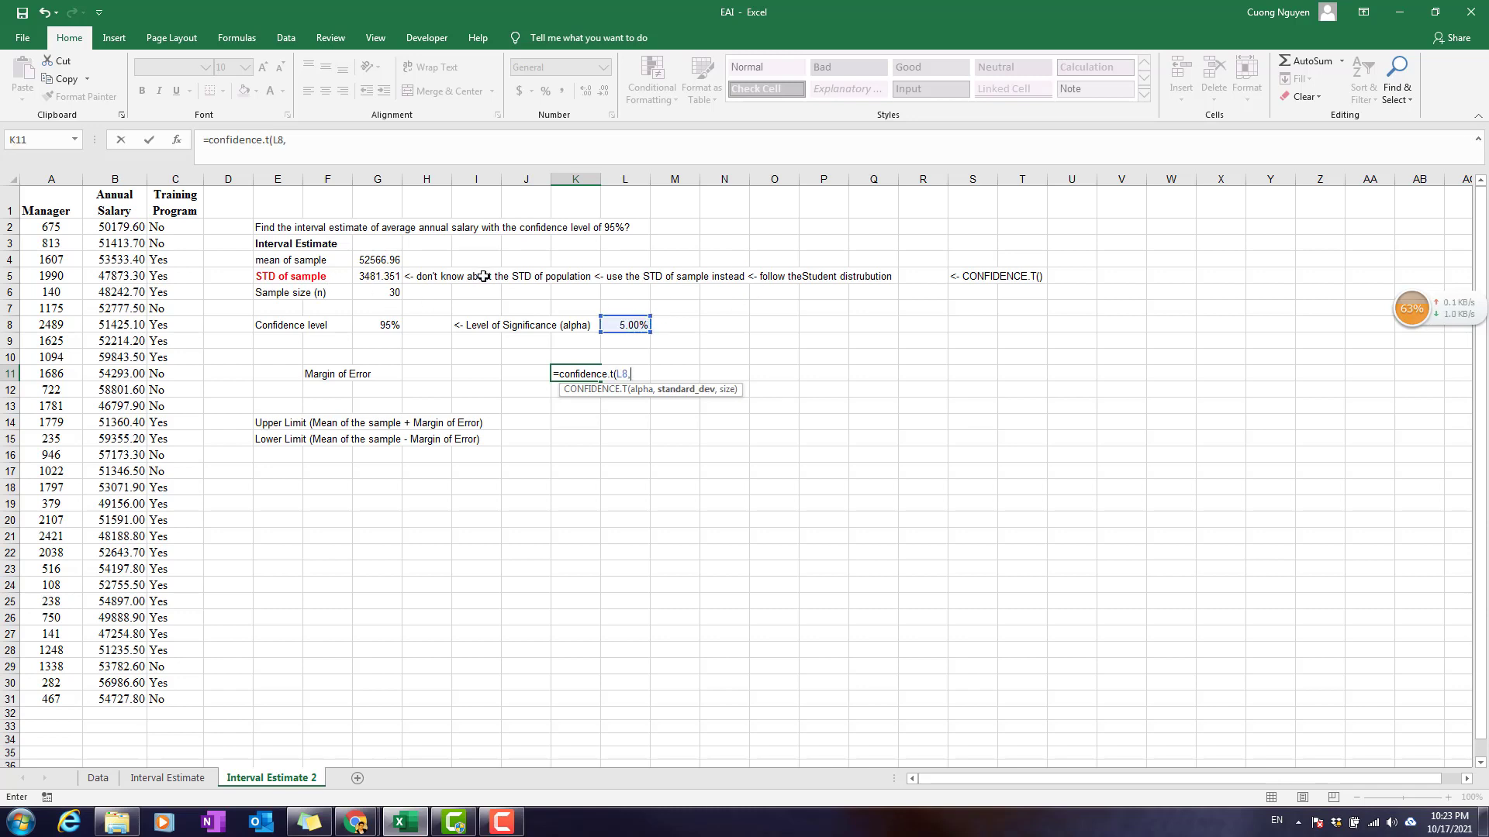
click(390, 279)
text(,)
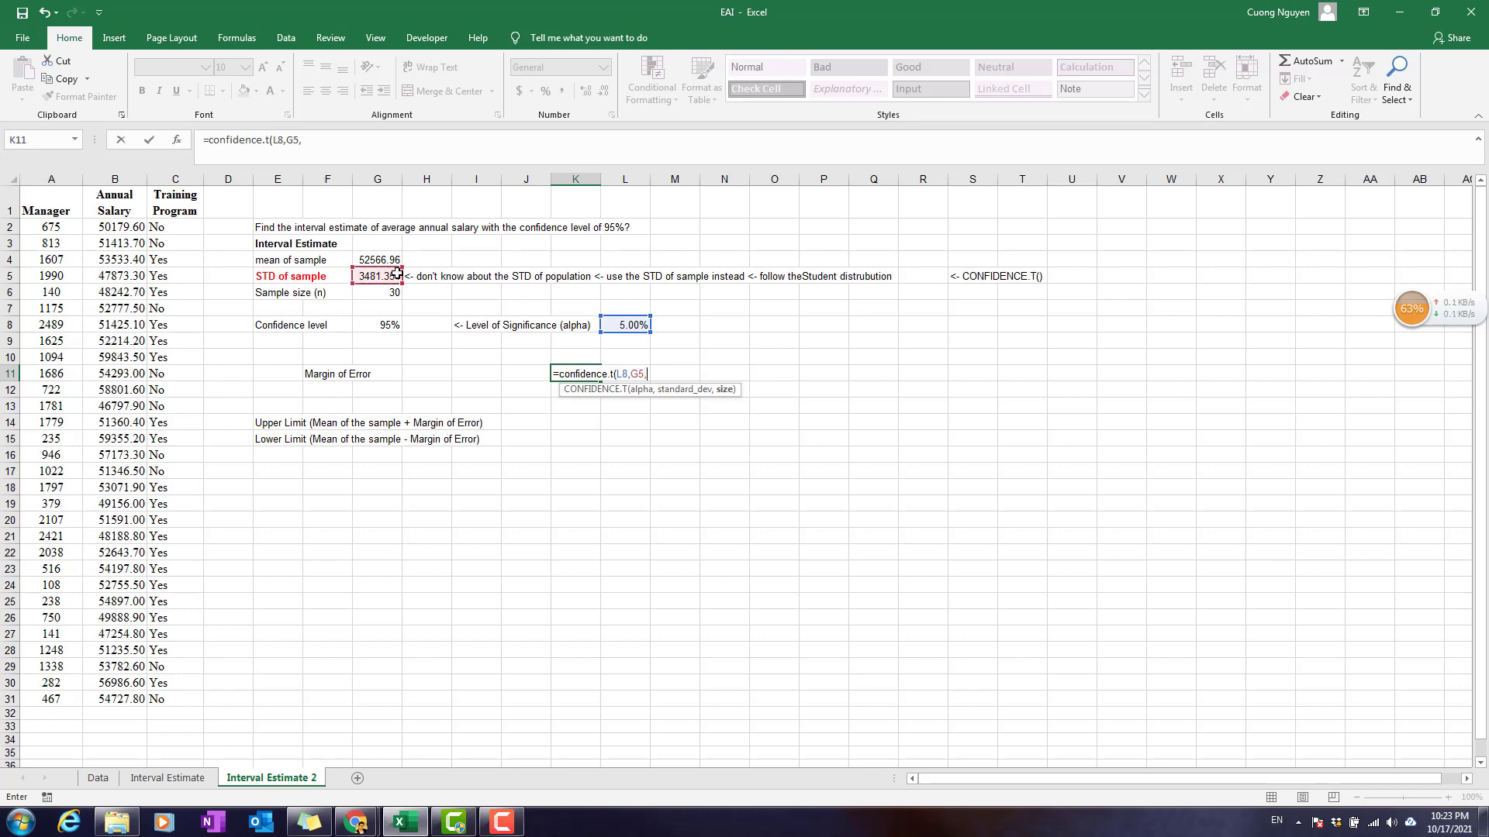
click(387, 292)
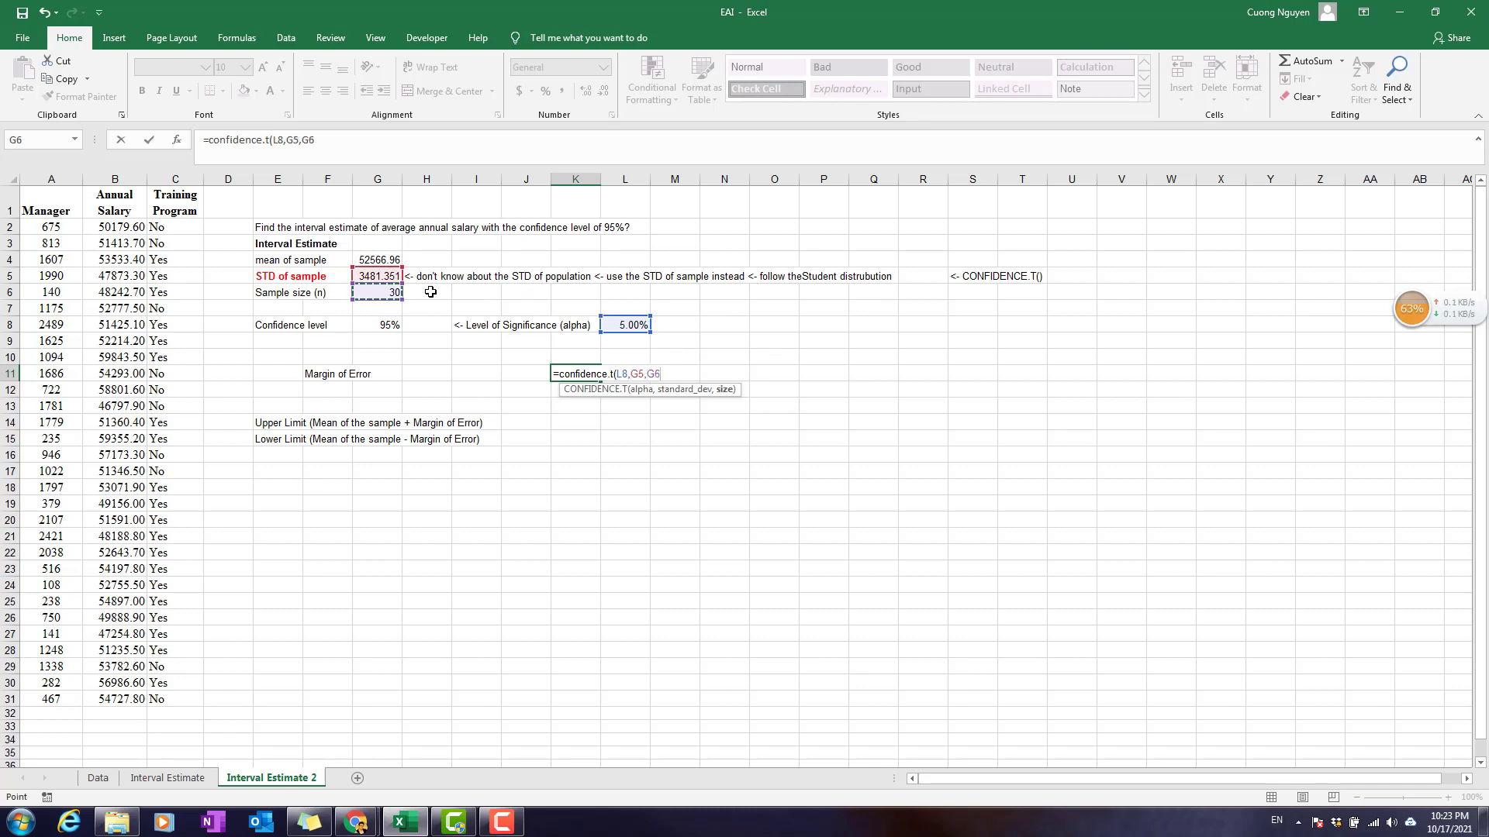
text())
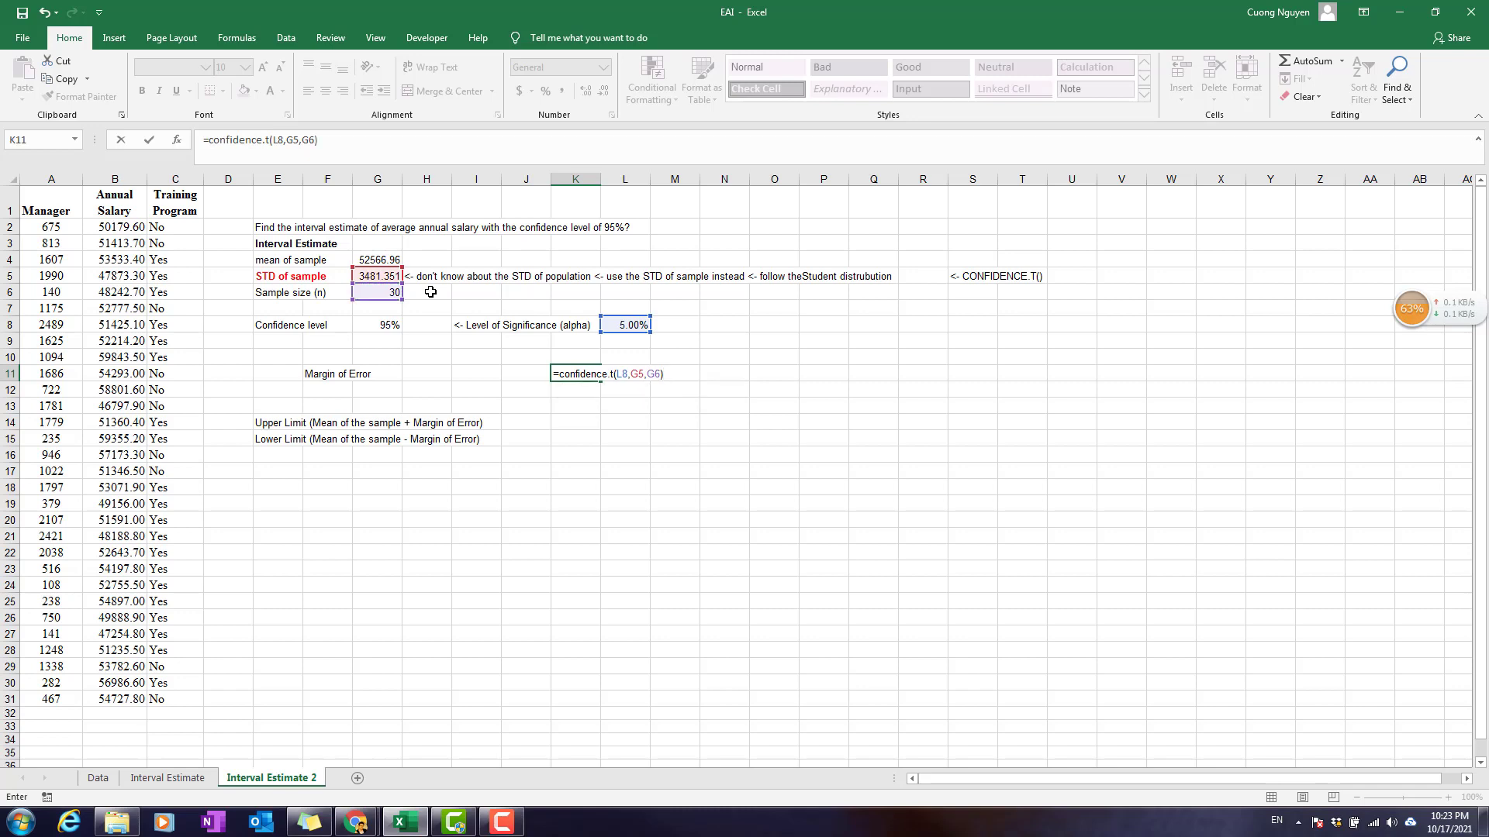
key(Return)
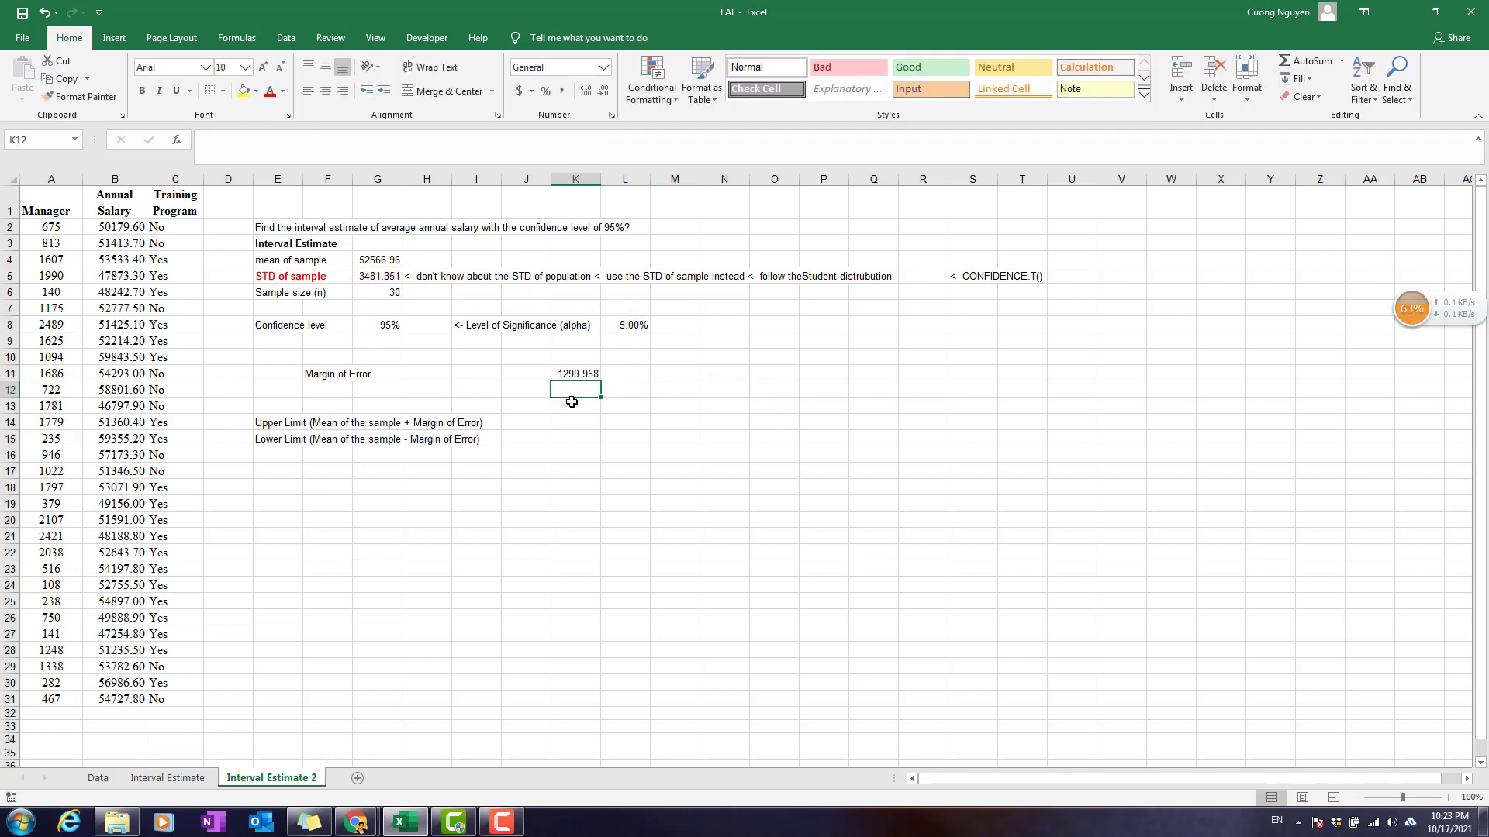
Step: Calculate the Upper Limit in cell K14 as the sample mean plus the margin of error, =G4+K11
click(573, 419)
text(=)
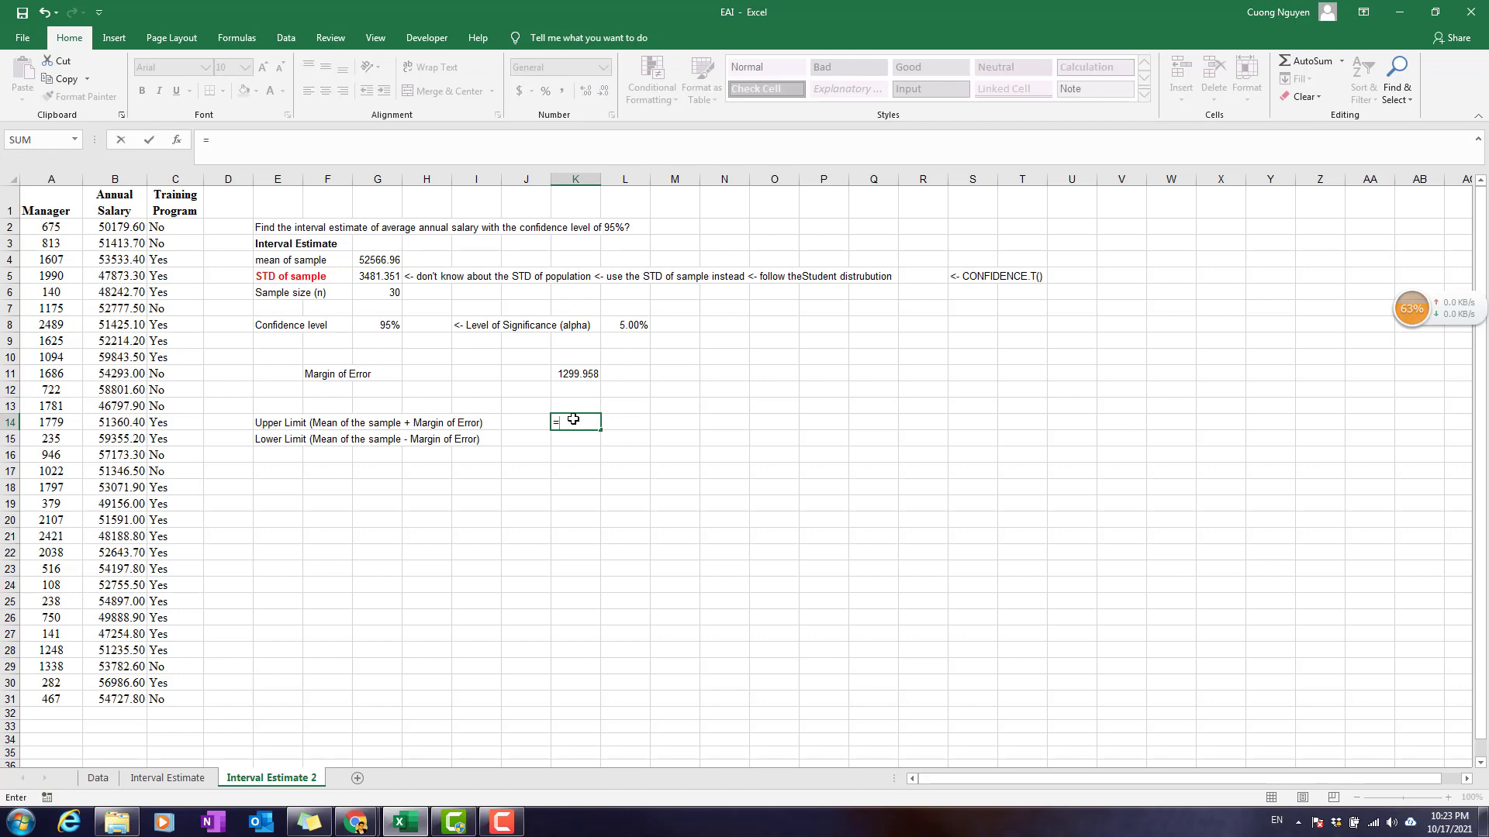
click(358, 258)
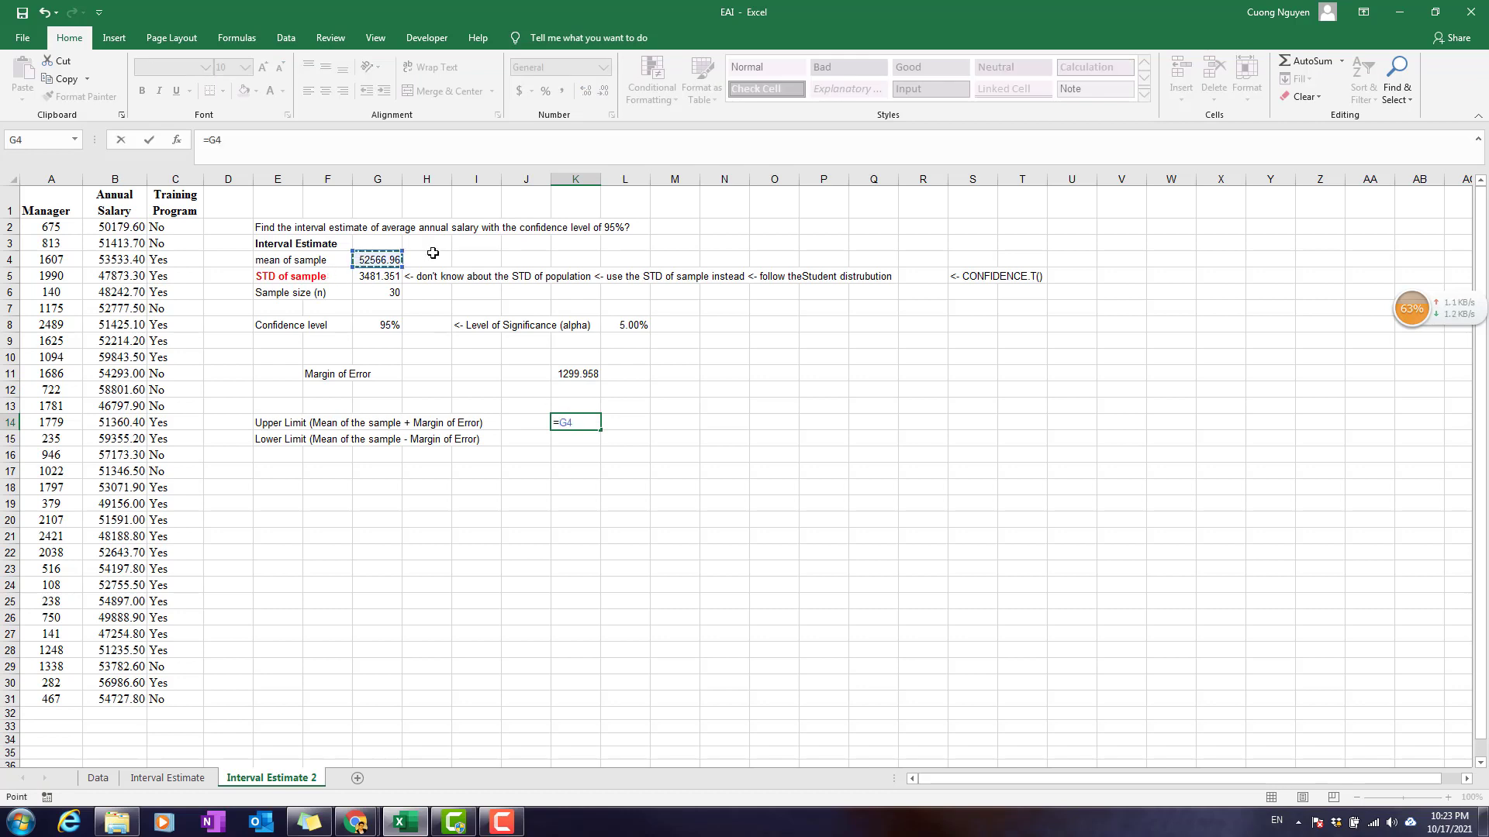
text(+)
click(578, 376)
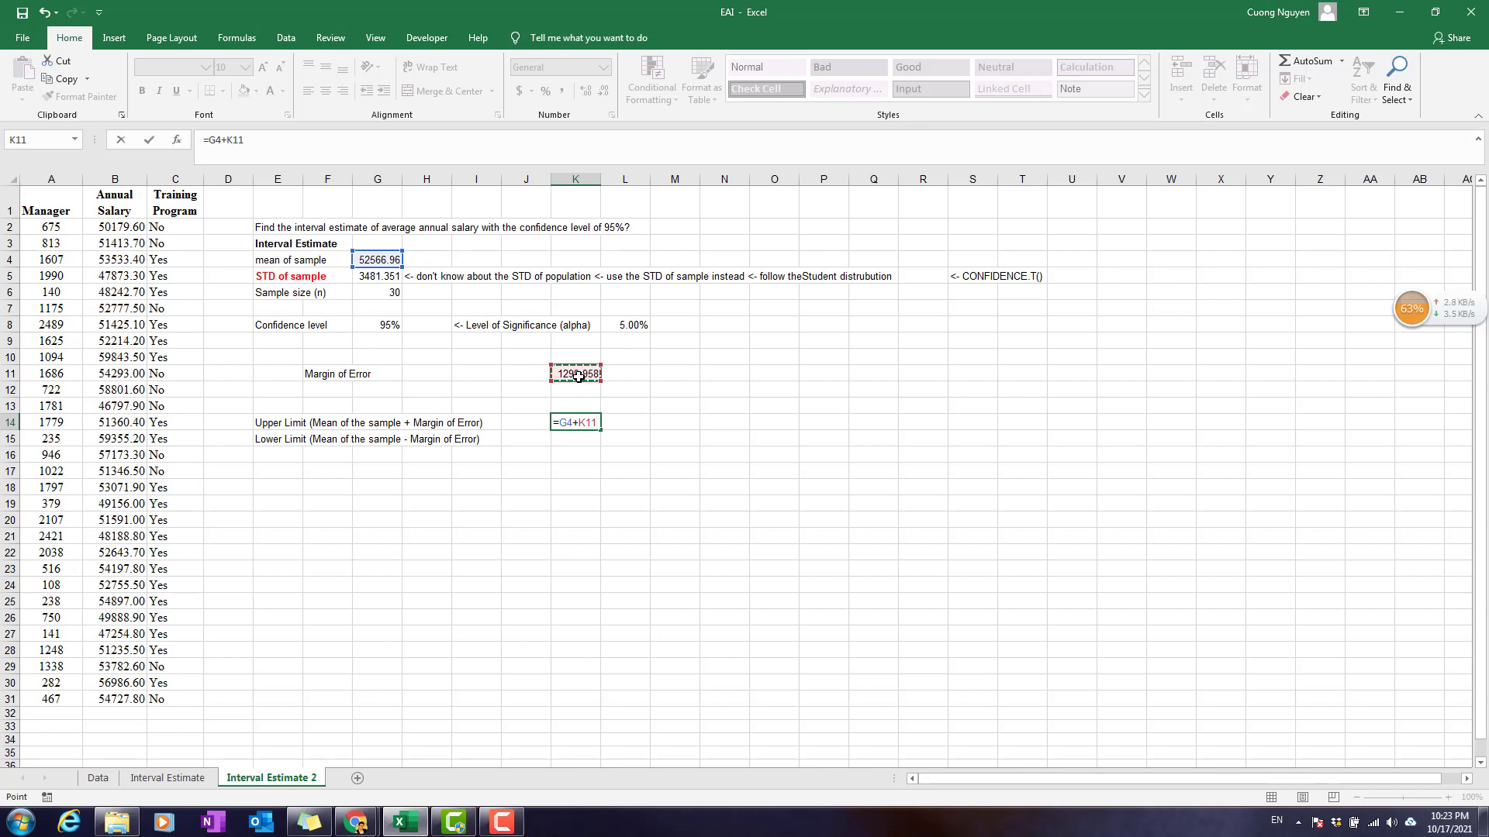
key(Return)
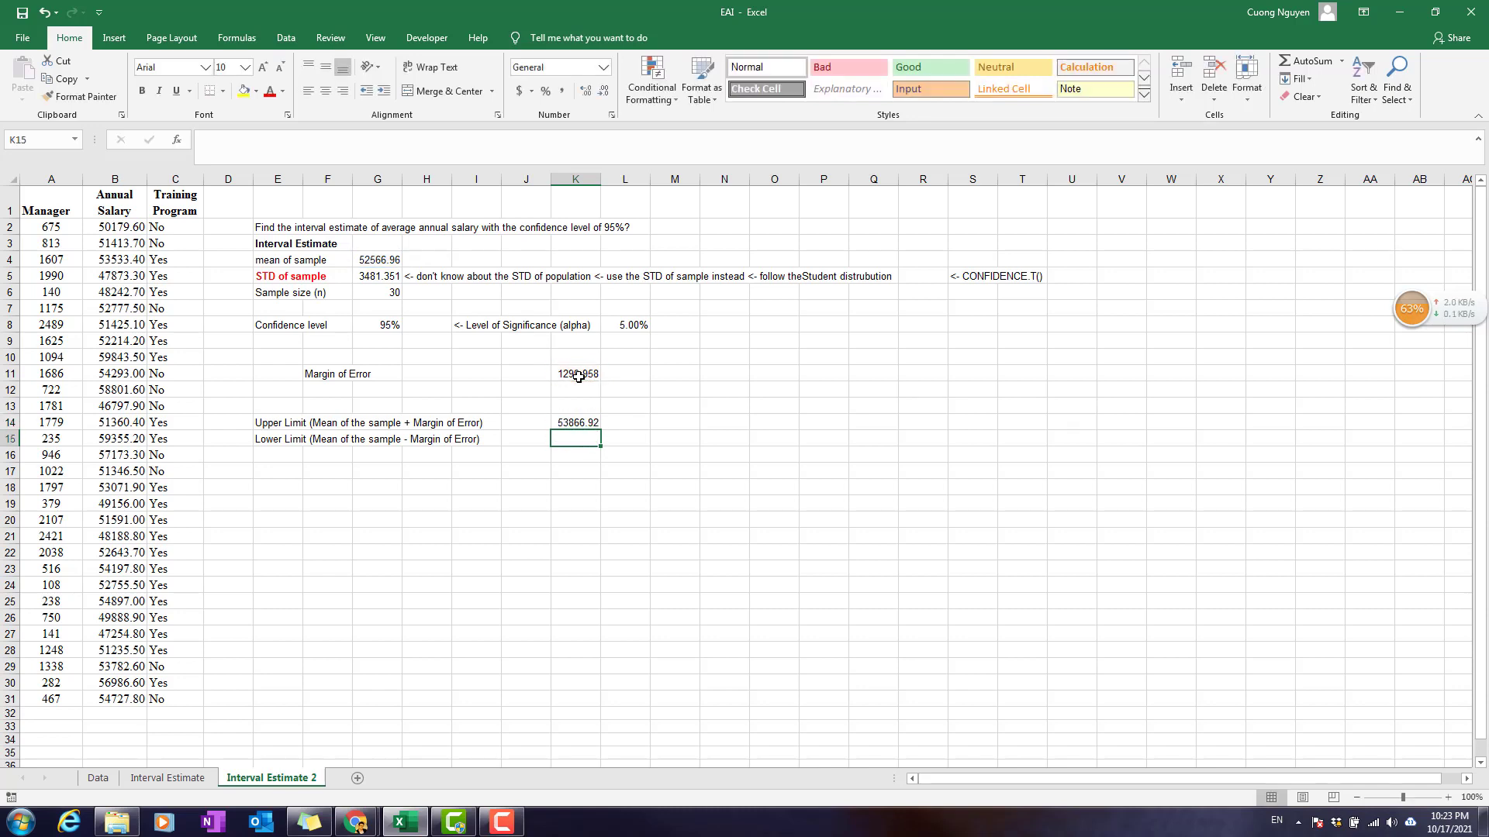
Step: Calculate the Lower Limit in cell K15 as the sample mean minus the margin of error, =G4-K11
text(=)
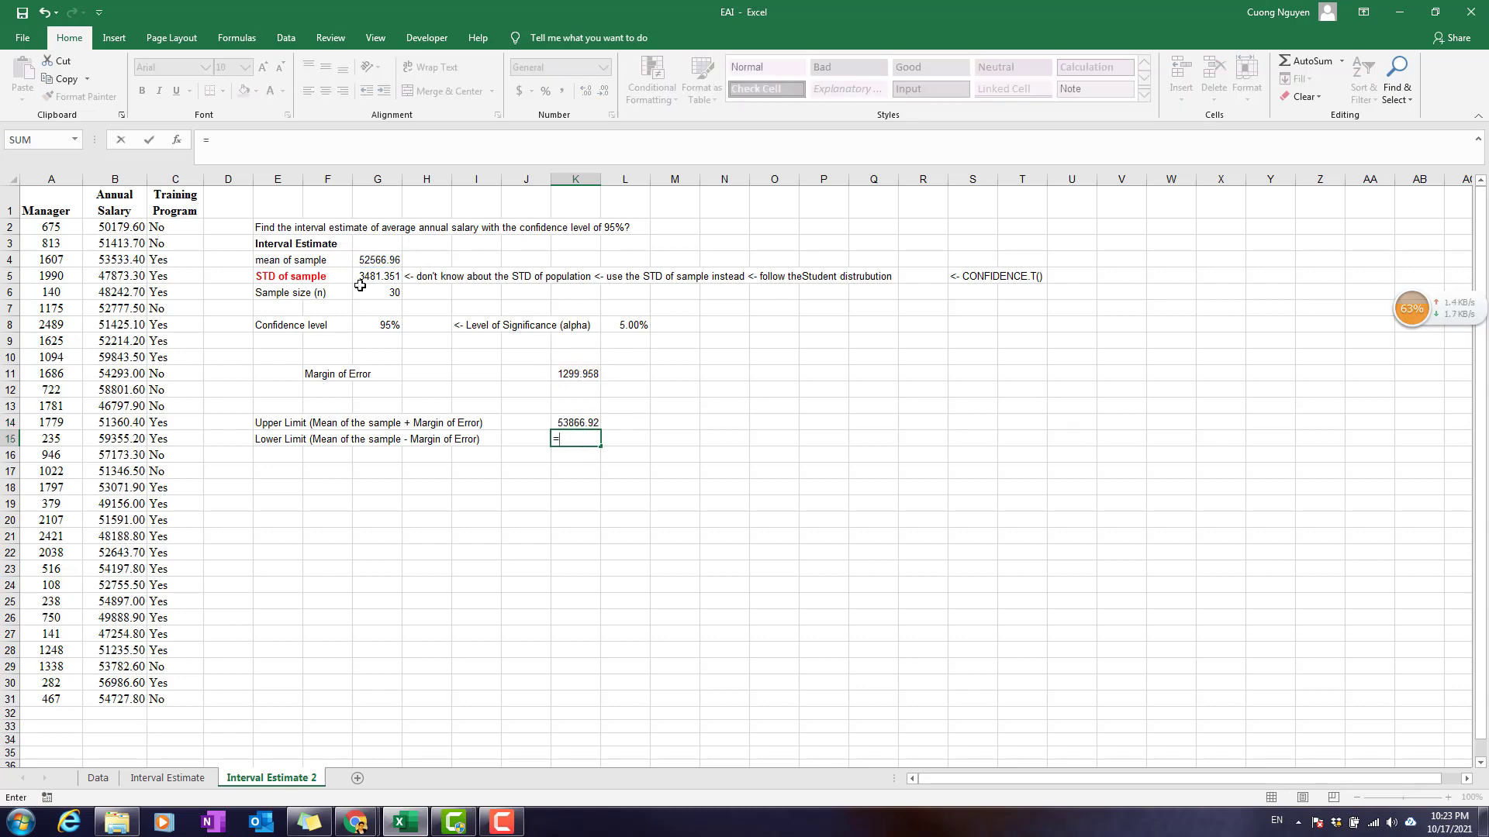
click(387, 260)
text(-)
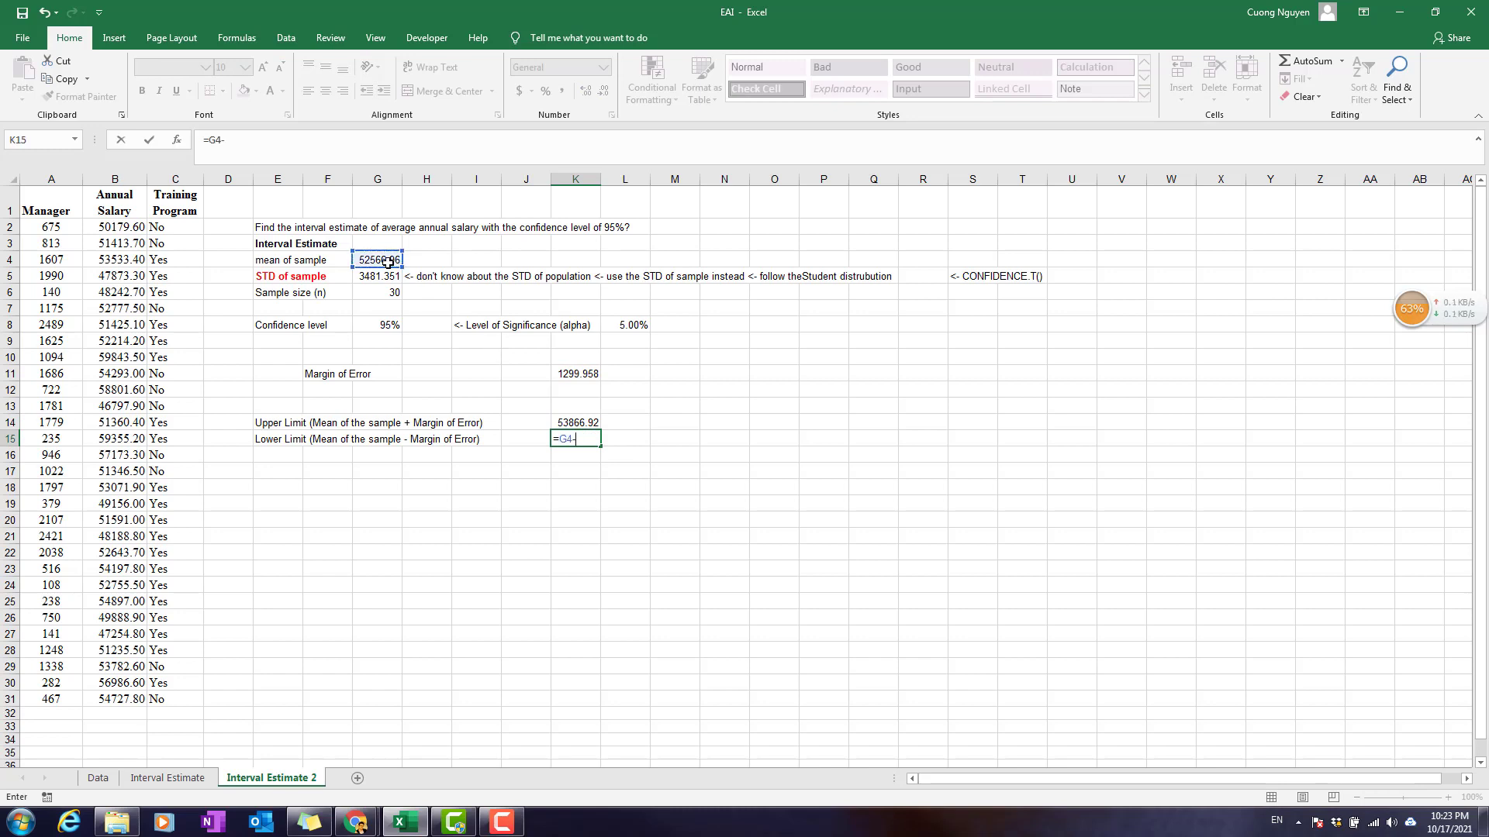
click(572, 376)
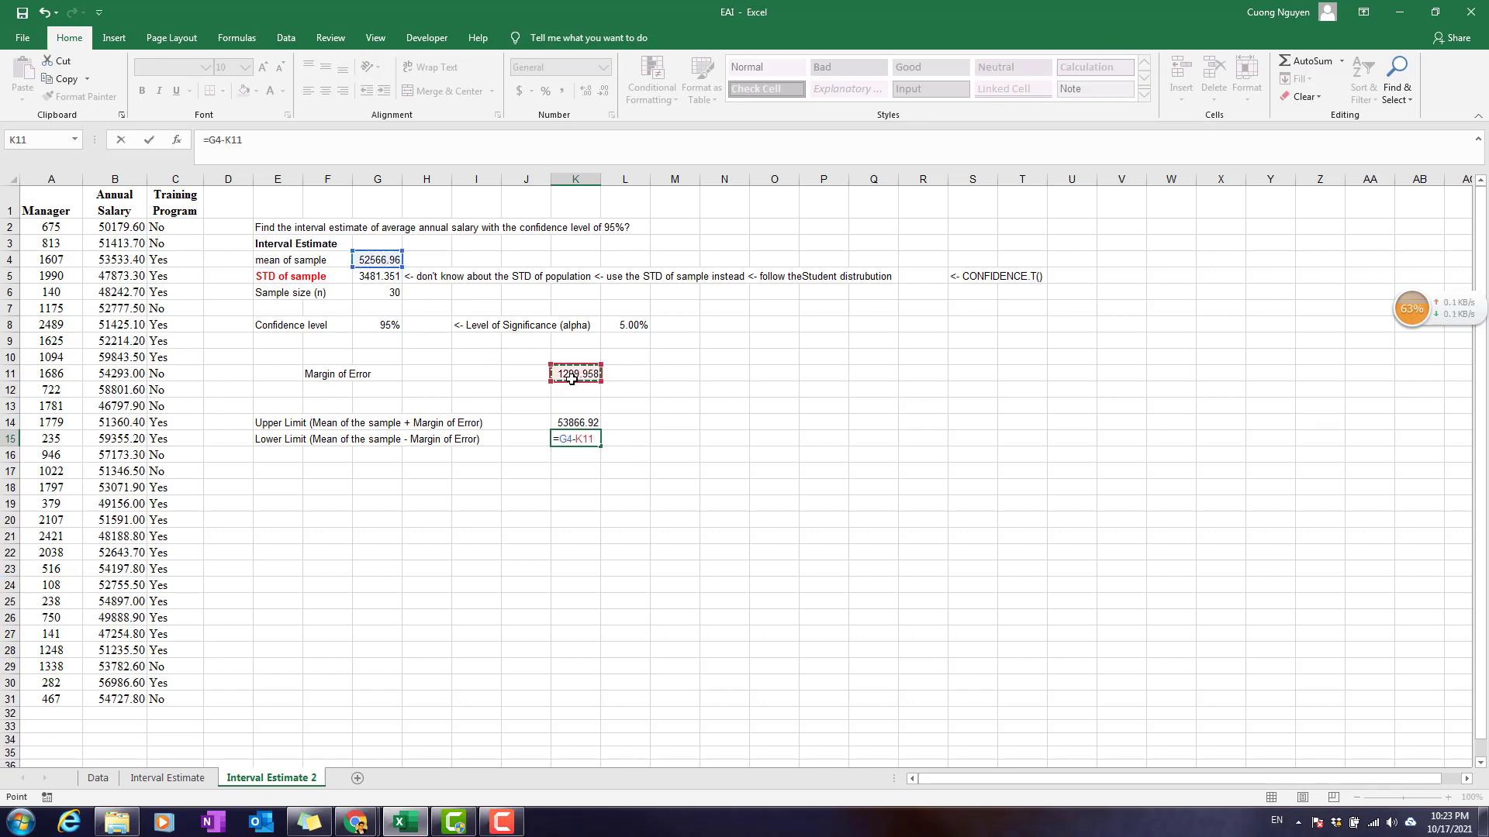
key(Return)
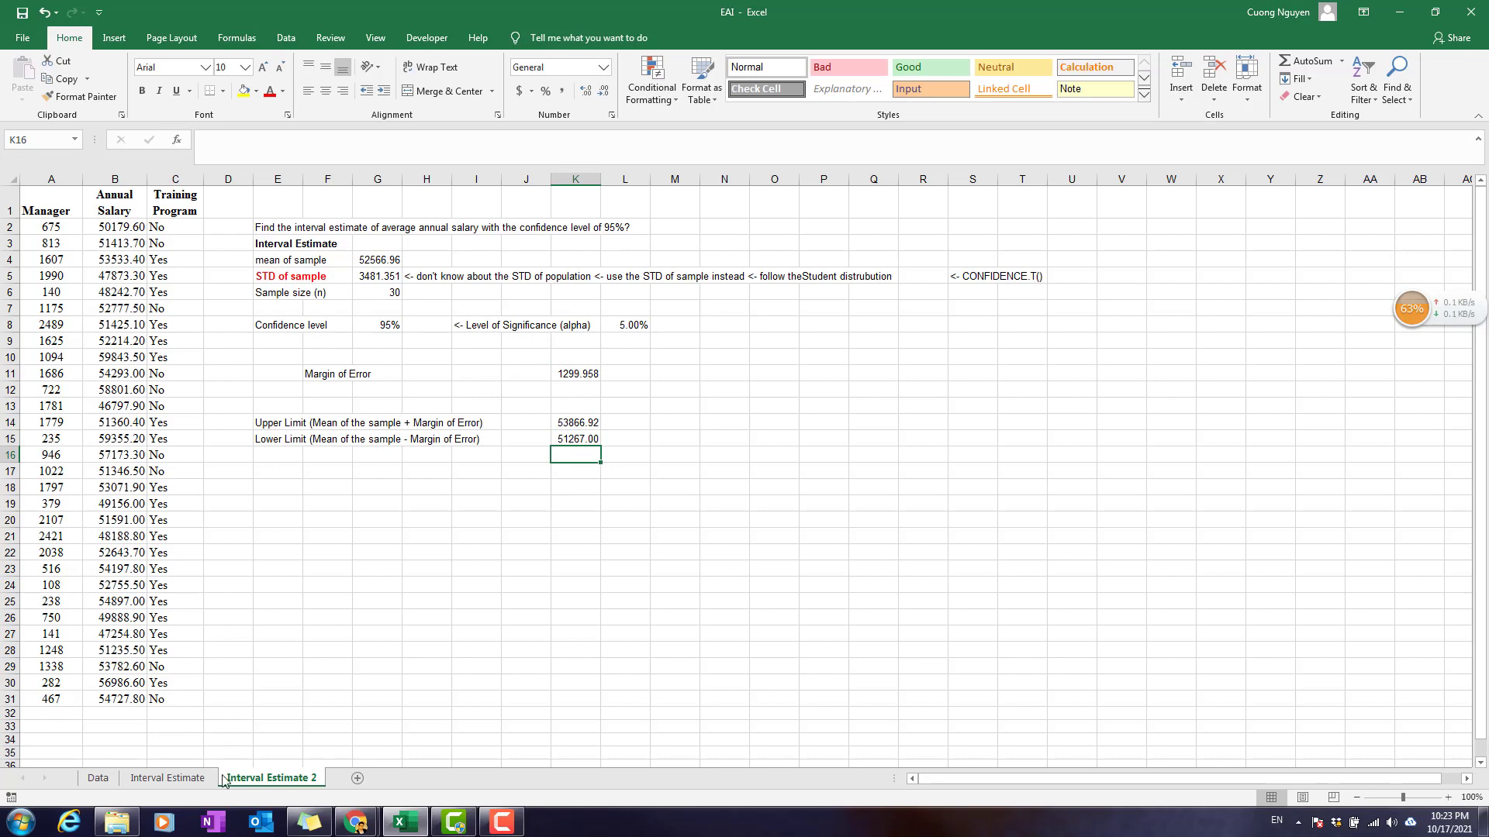
Step: Copy the confidence interval conclusion in cell E17 of Interval Estimate to cell E17 of Interval Estimate 2
click(196, 776)
click(276, 472)
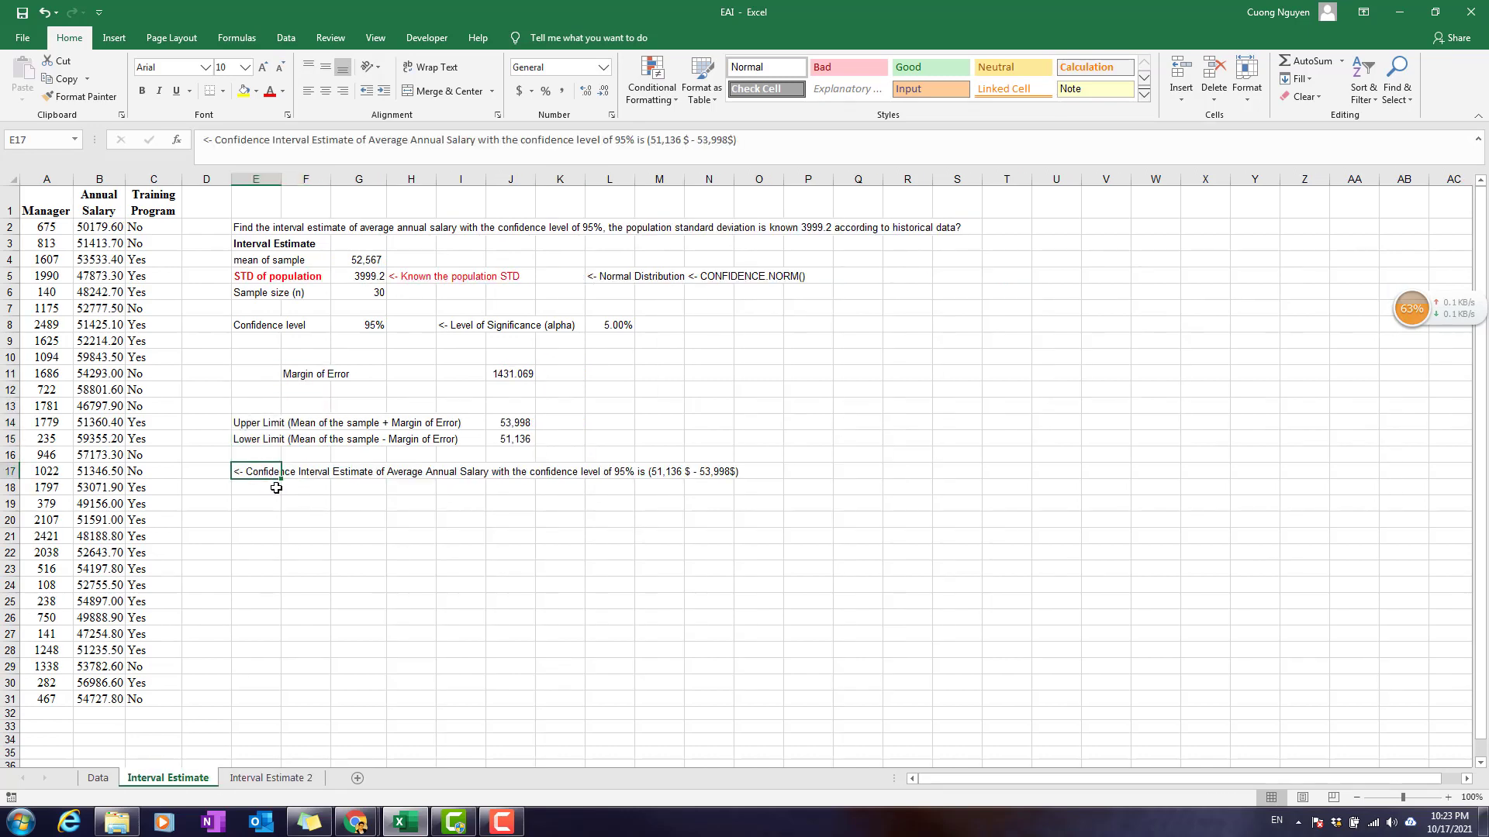
key(ctrl+c)
key(ctrl+Page_Down)
click(275, 471)
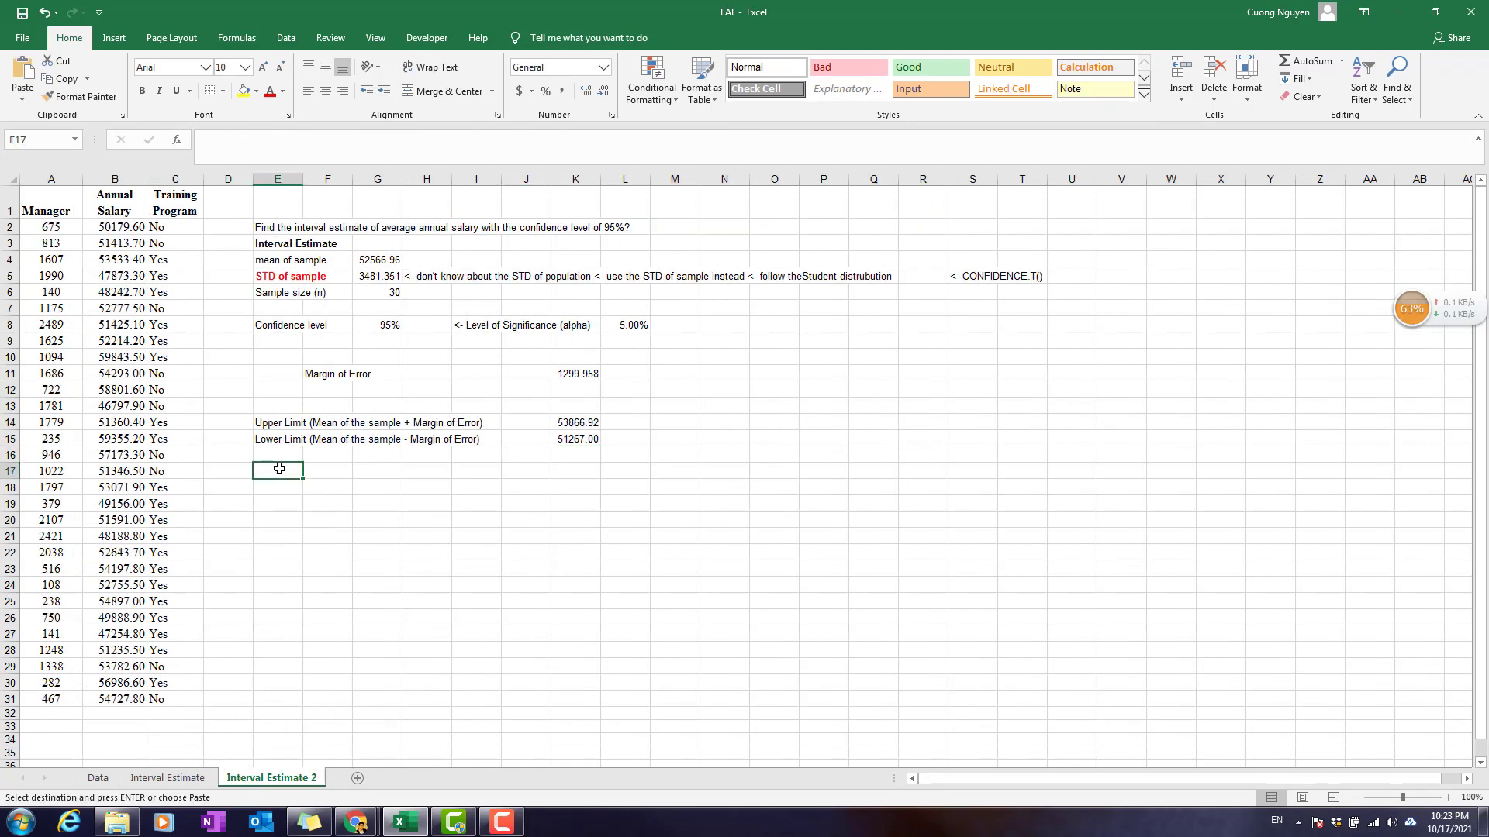
key(ctrl+v)
Step: Change the interval in the conclusion in cell E17 of Interval Estimate 2 to (51,267 $ - 53,867$)
double_click(293, 473)
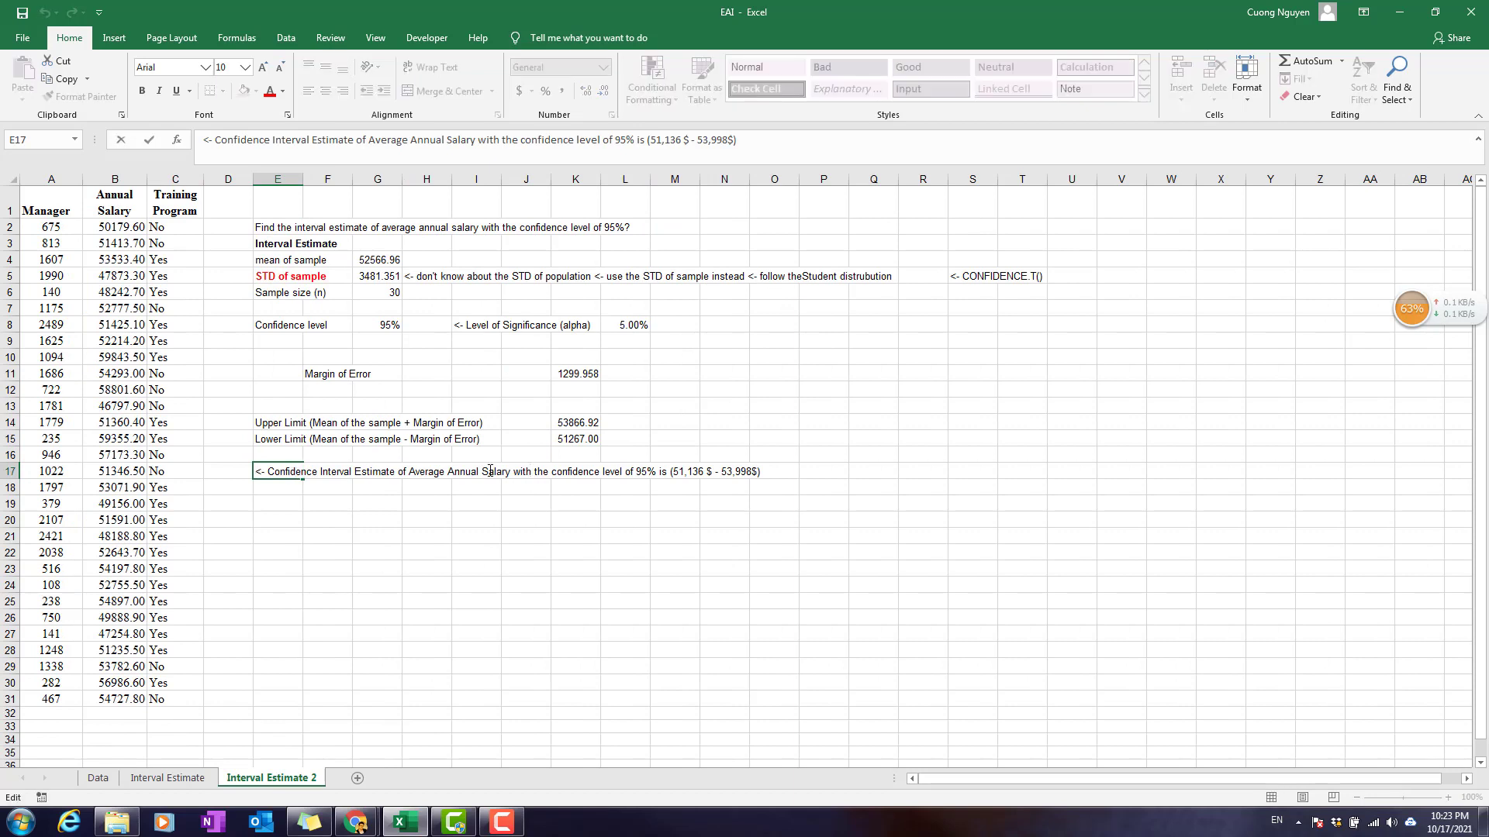
drag(676, 474, 707, 472)
text(51 )
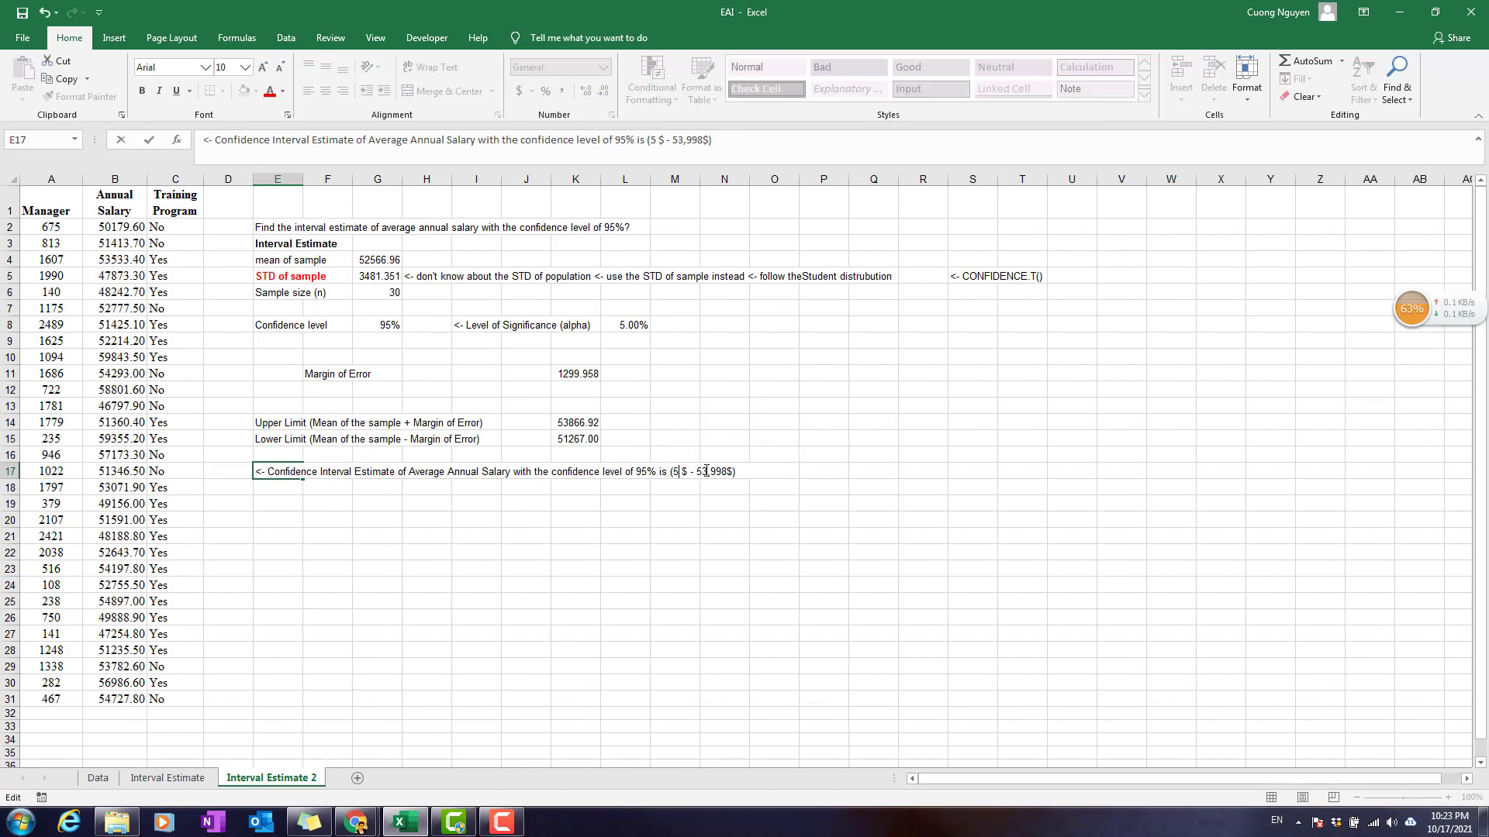
text(,267)
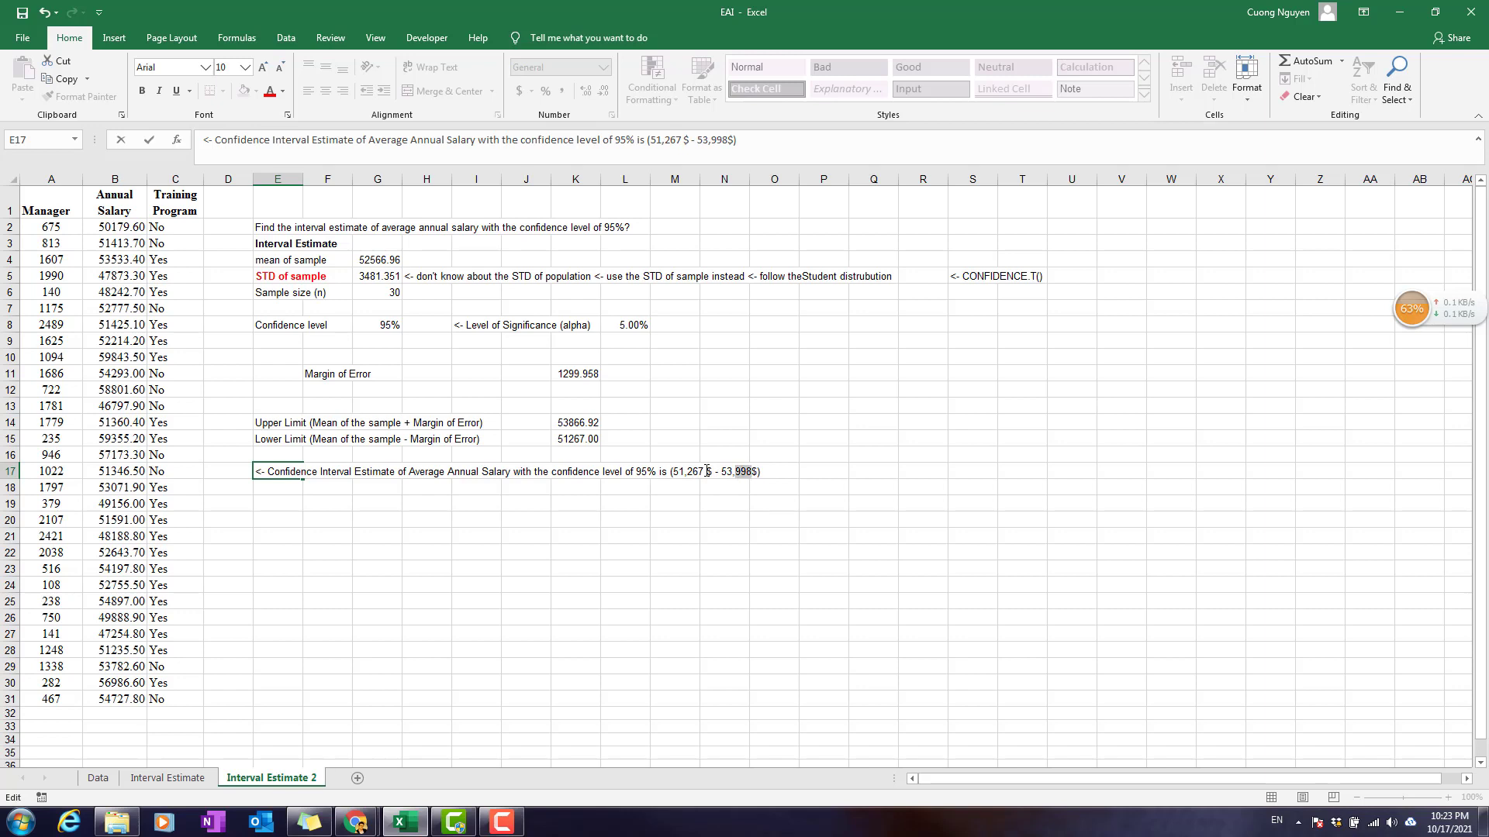
text(867)
key(Return)
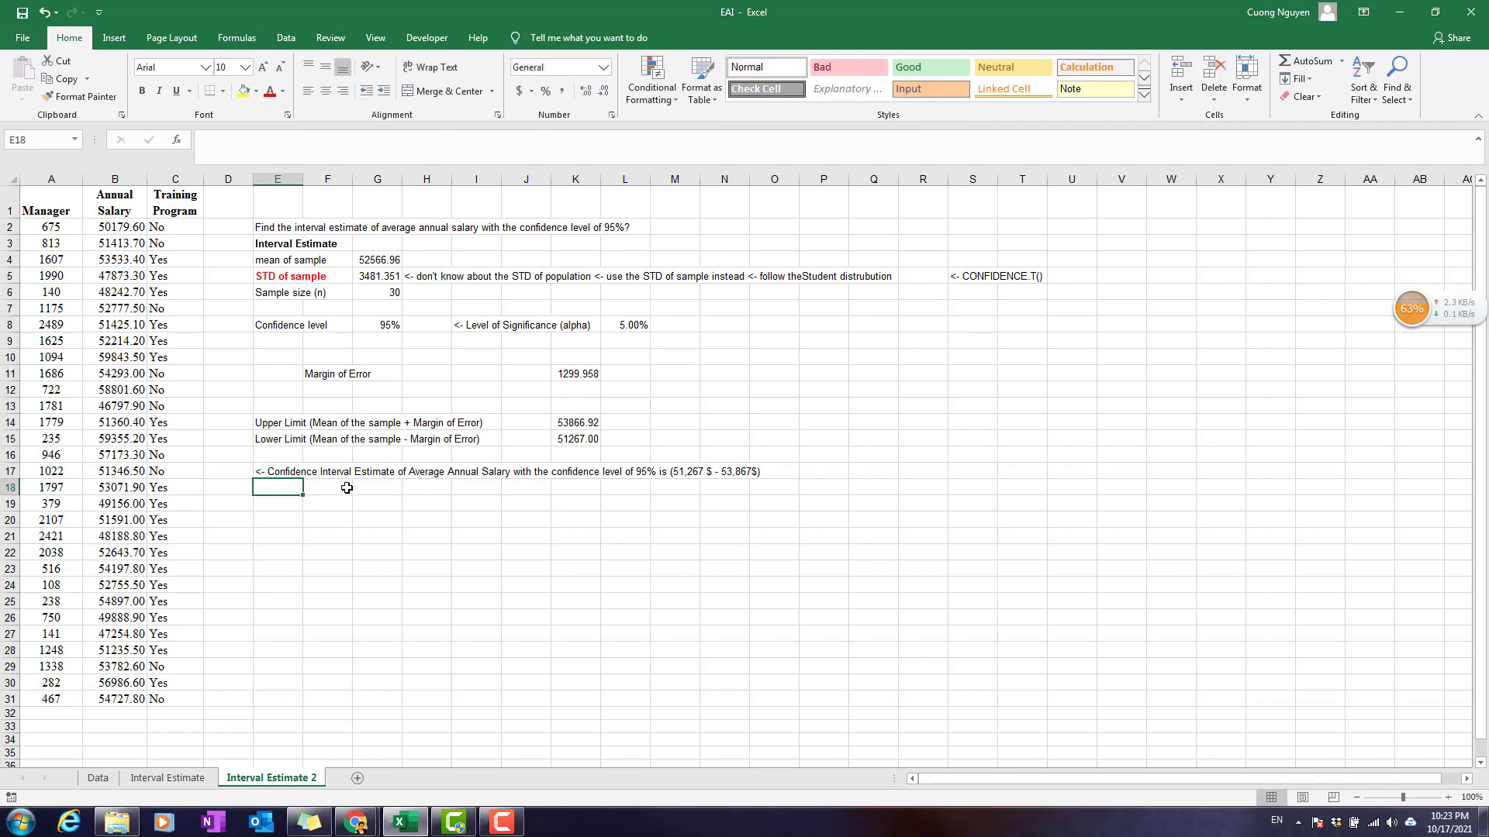
Step: Enter the heading "Use Data Analysis tools" in cell E19 of Interval Estimate 2
click(285, 510)
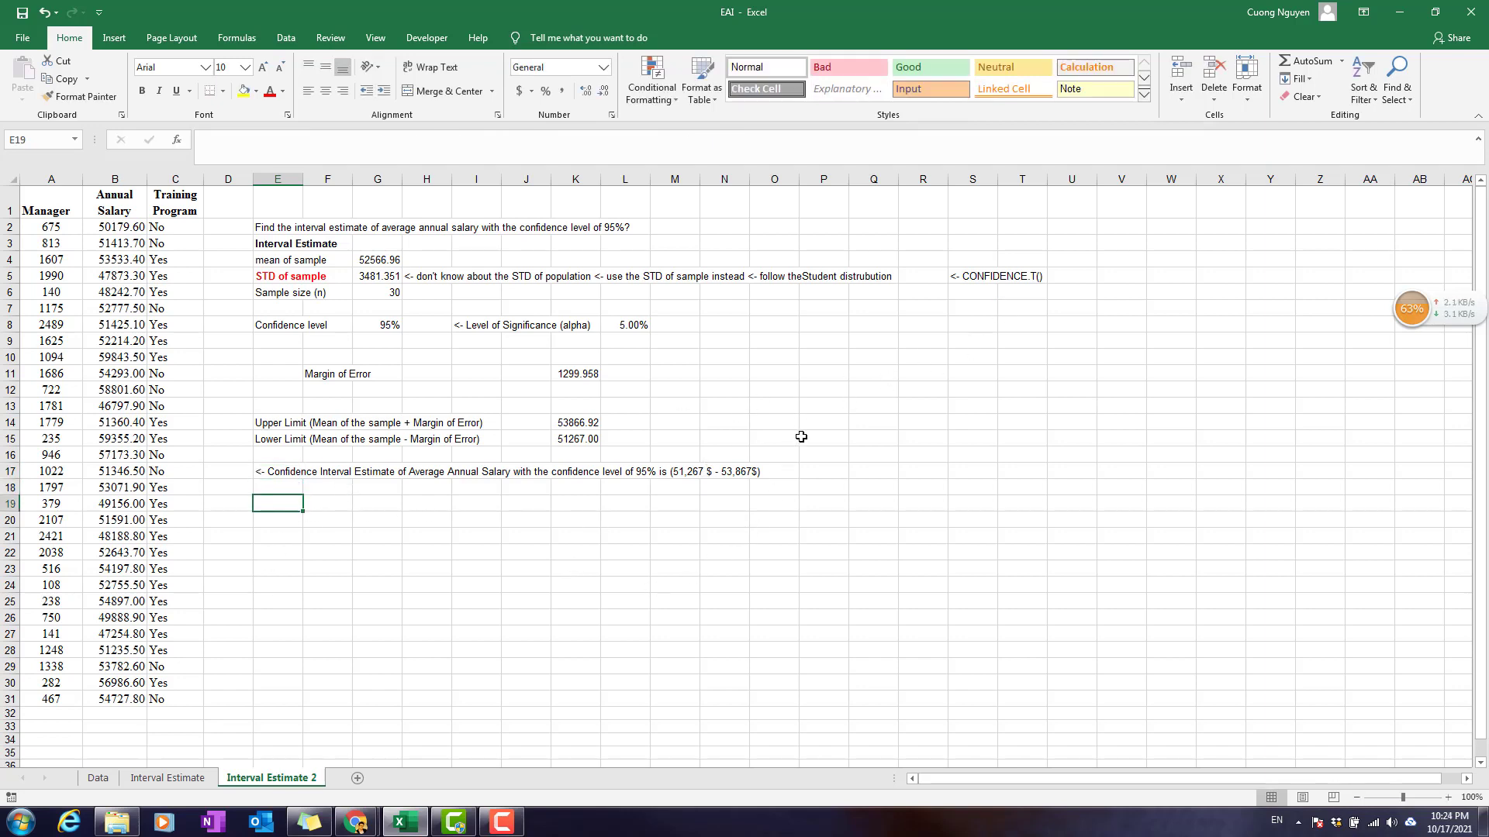
scroll(462, 473, down, 1)
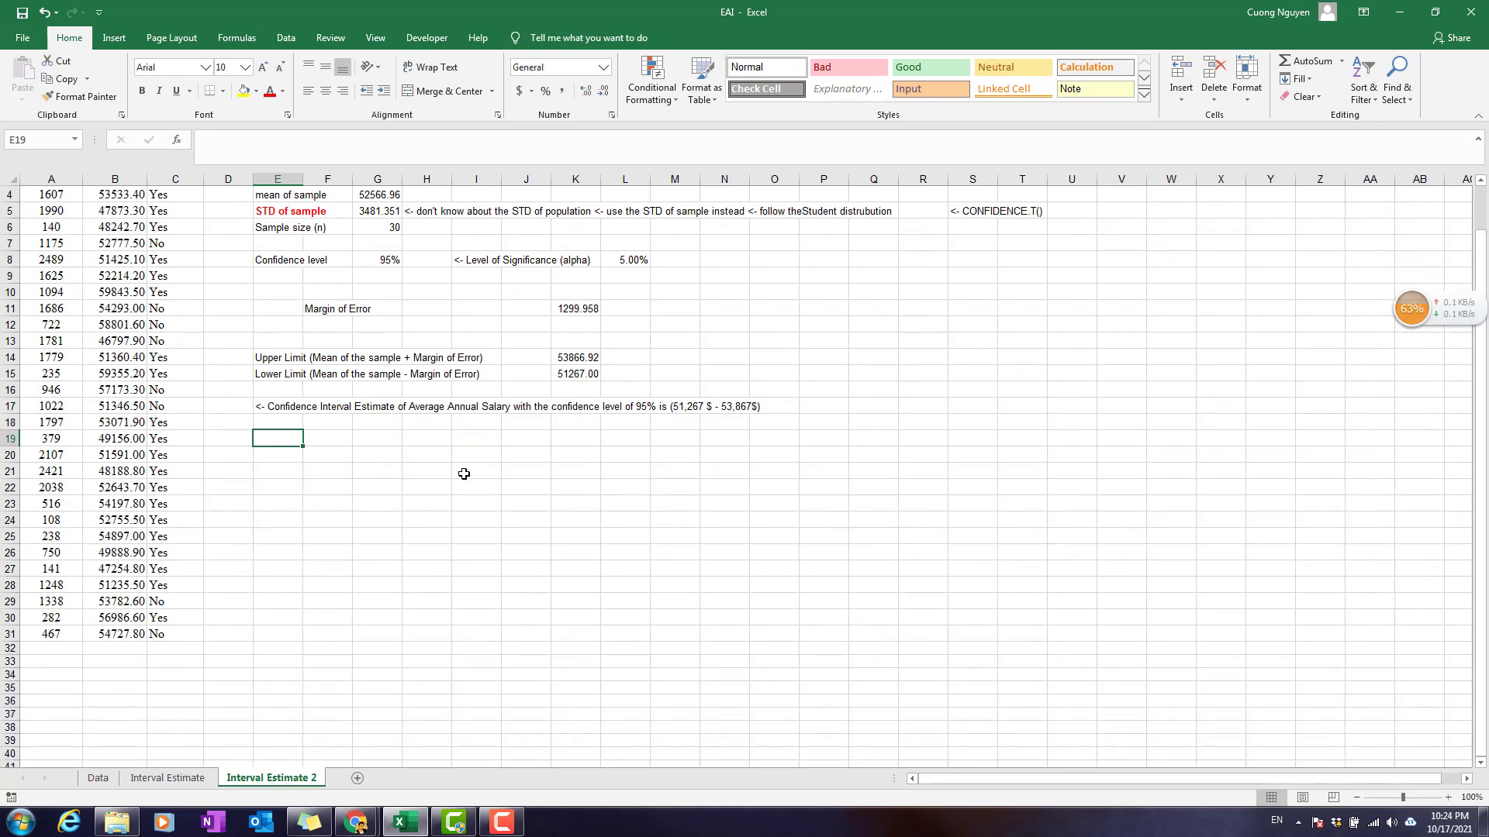
scroll(462, 474, up, 1)
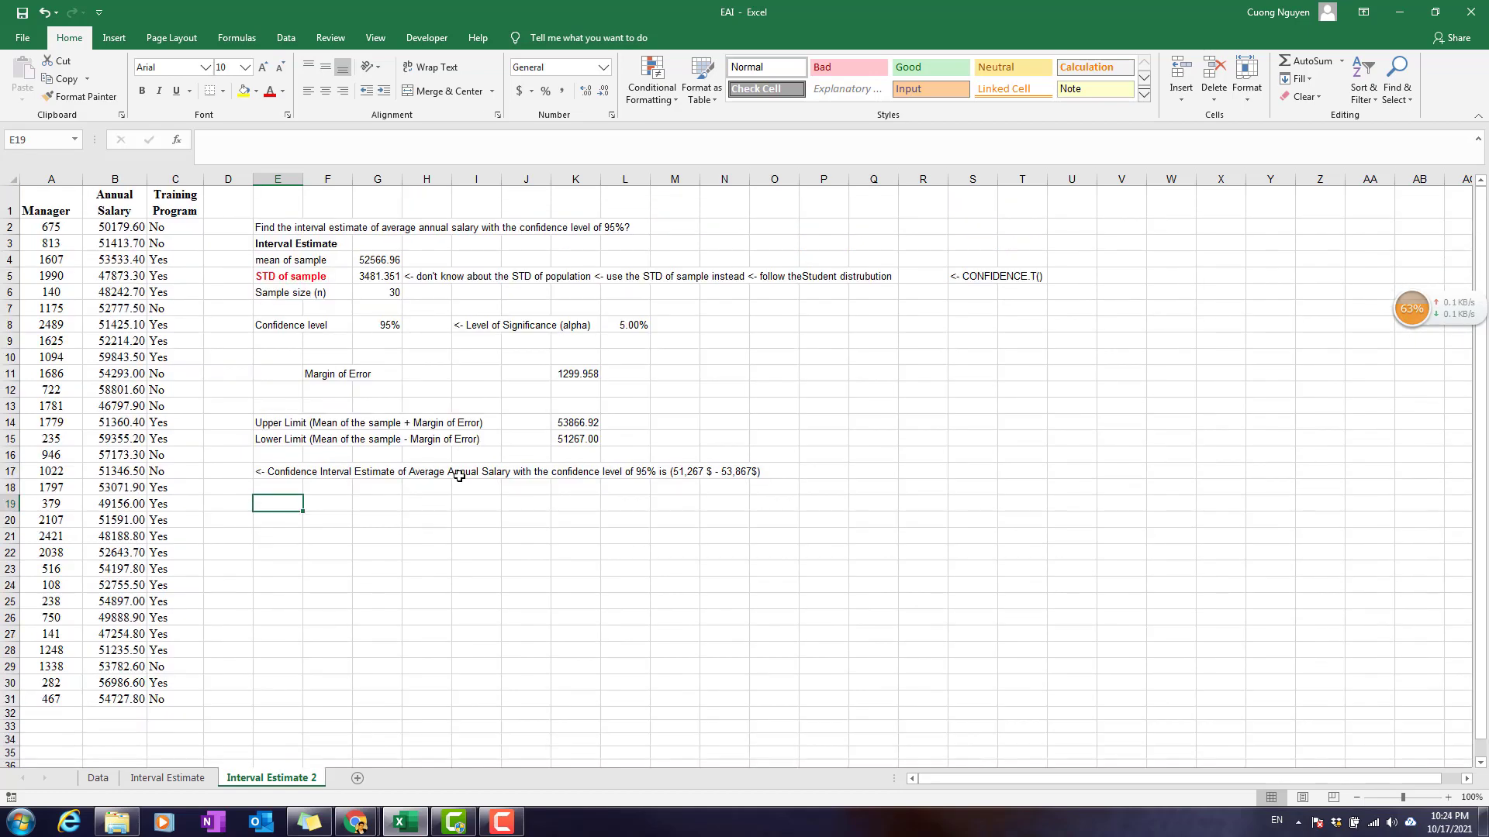
text(Use Dat)
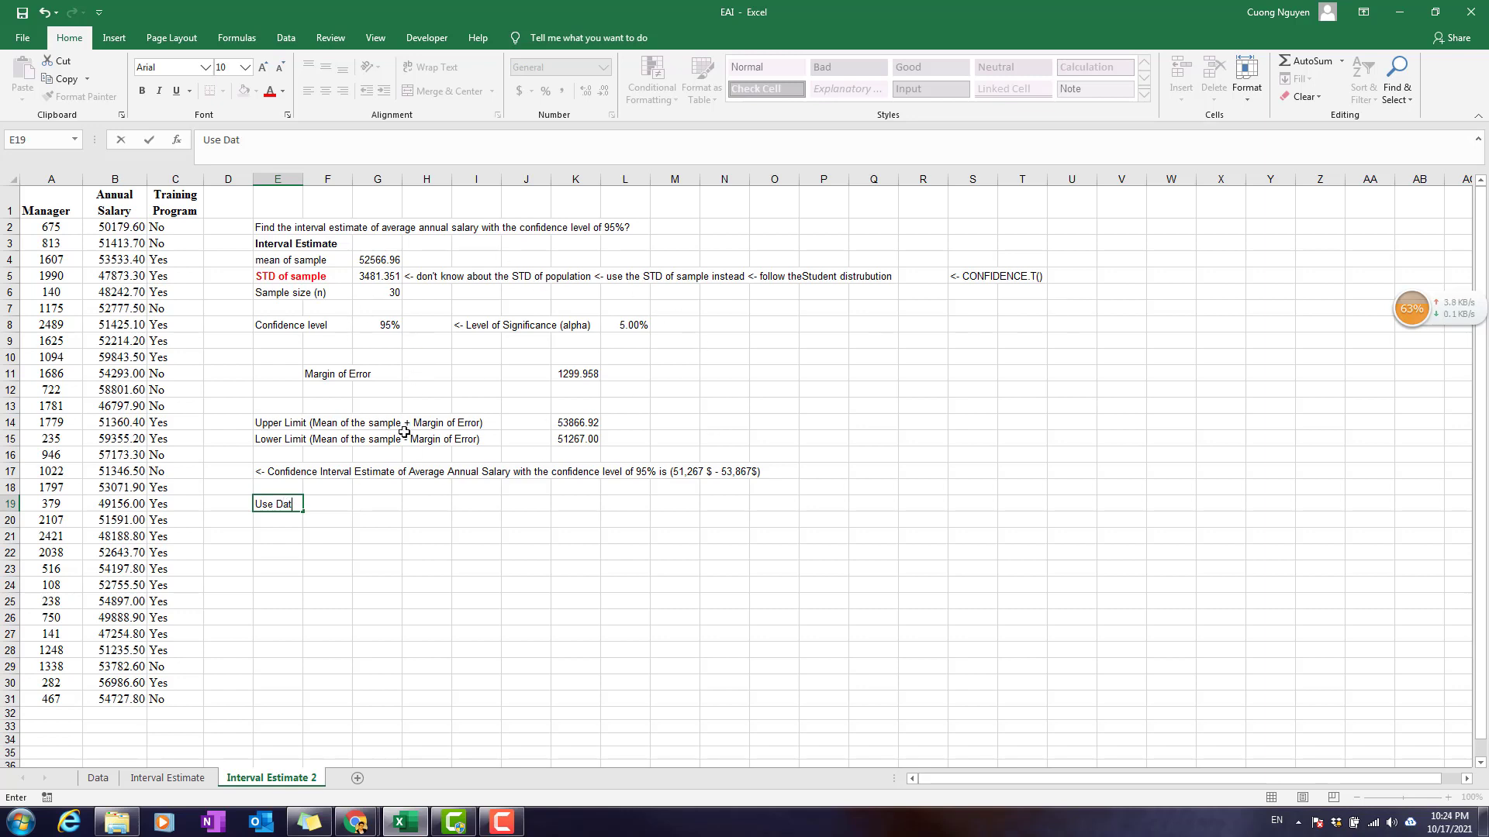
text(lysis tools)
key(Return)
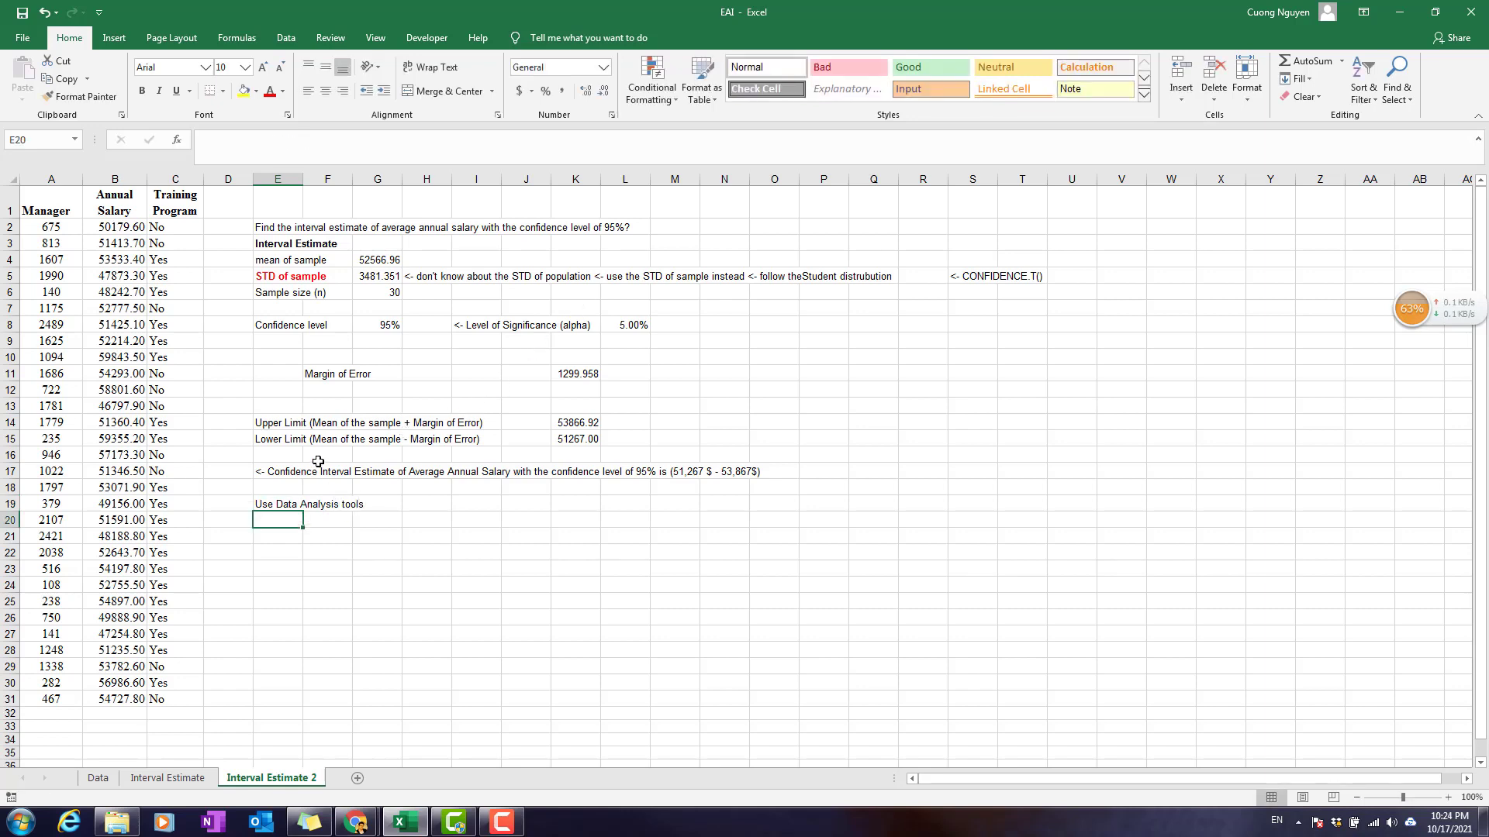
Step: Copy the Upper Limit and Lower Limit labels in E14:F15 to cell K20 of the same sheet
click(285, 425)
drag(285, 425, 333, 439)
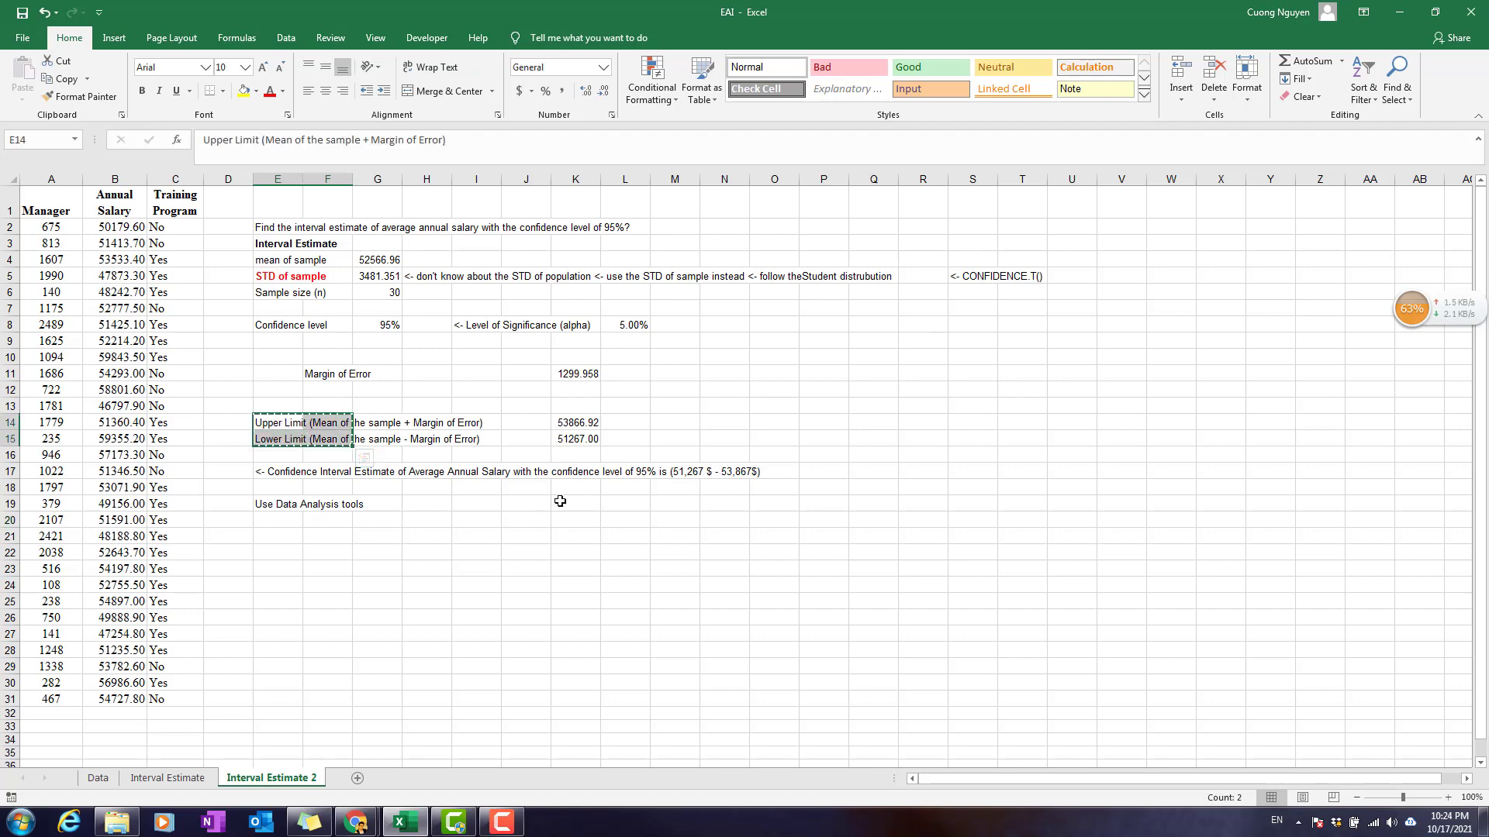
key(ctrl+c)
key(ctrl+q)
click(593, 522)
key(ctrl+v)
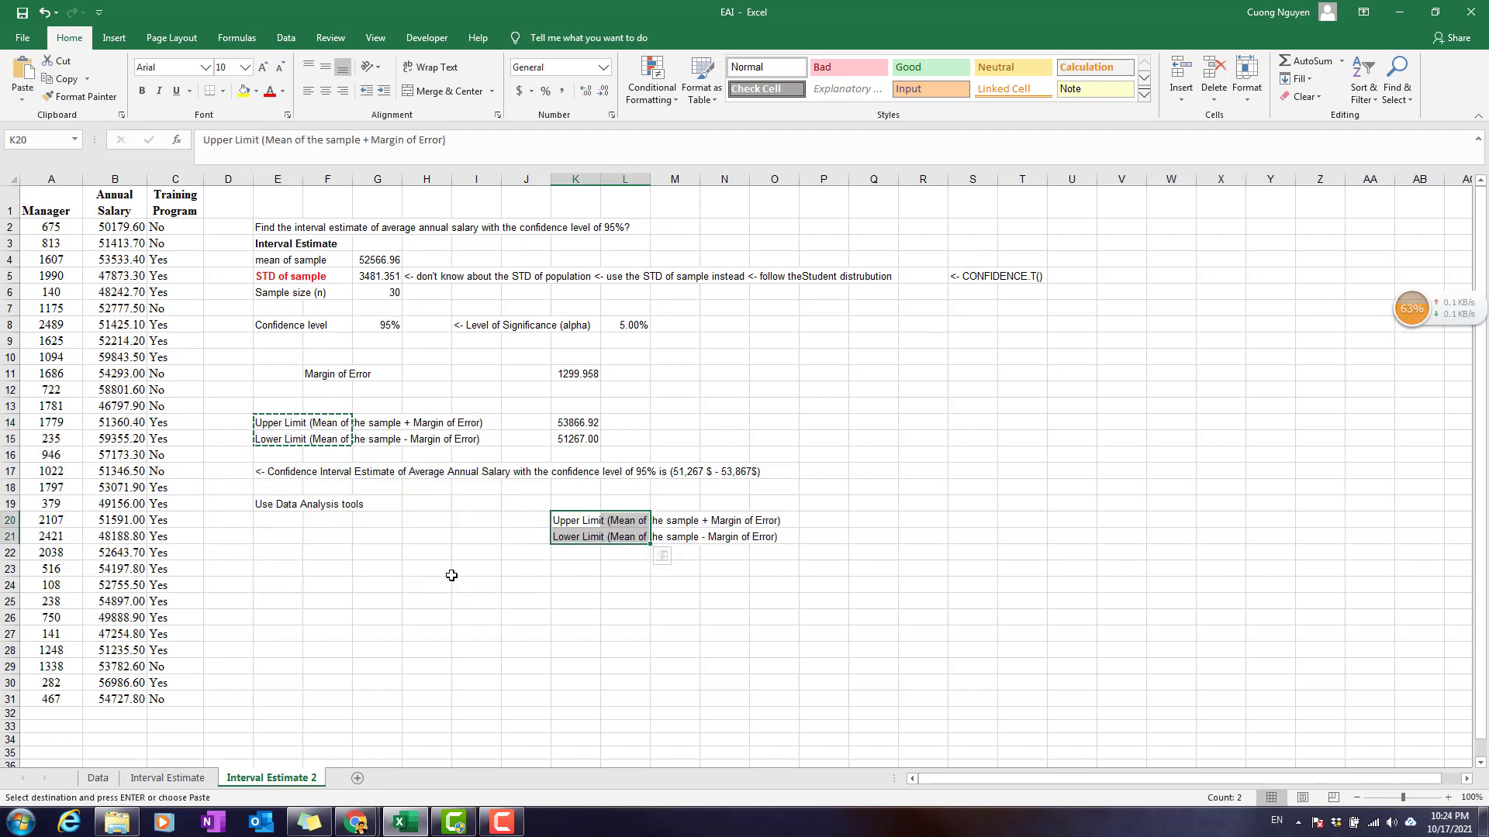
click(426, 568)
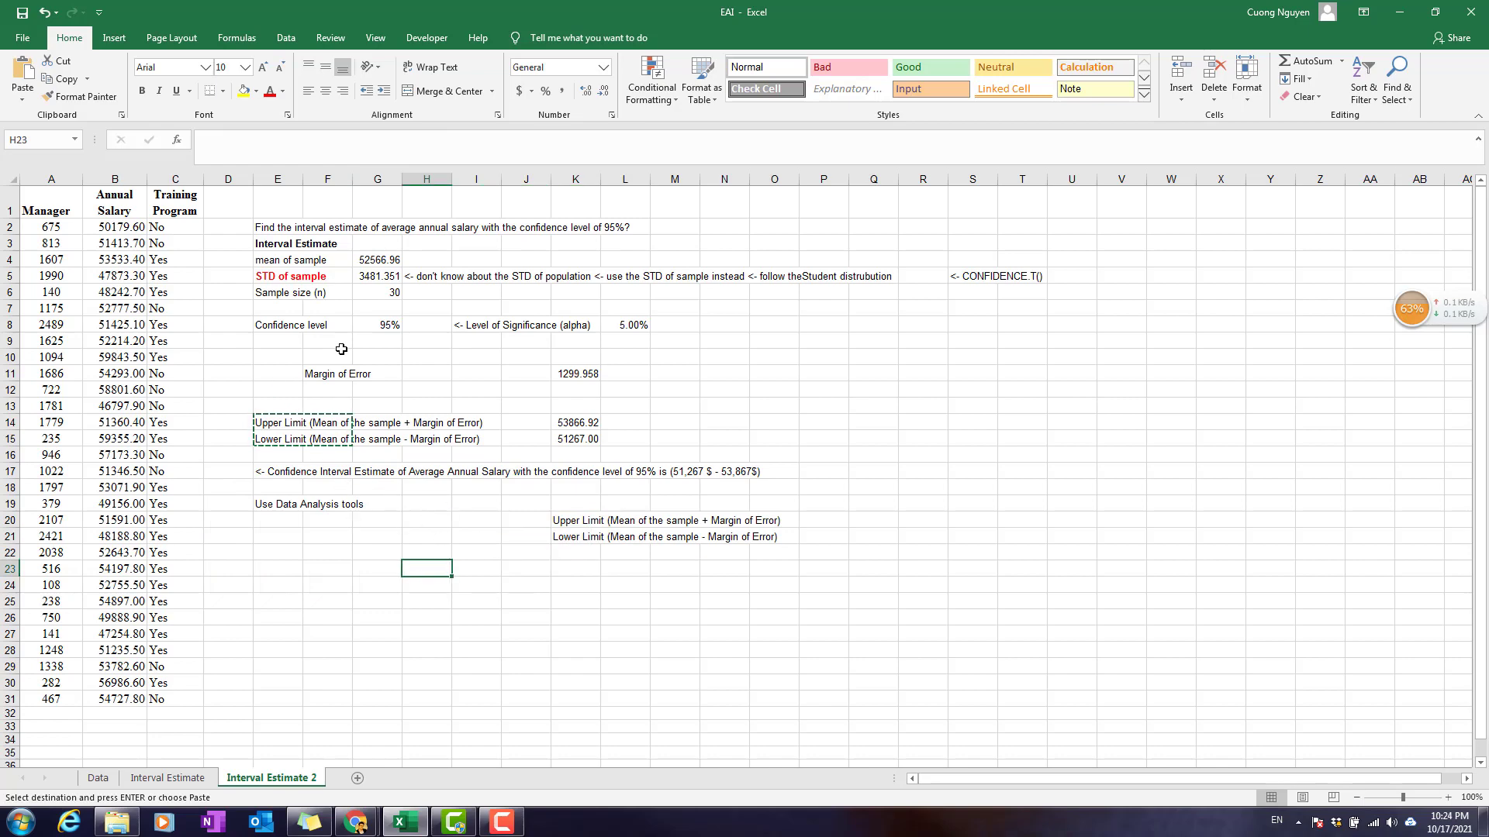
Step: Start the Descriptive Statistics analysis tool for the Interval Estimate 2 sheet
click(291, 45)
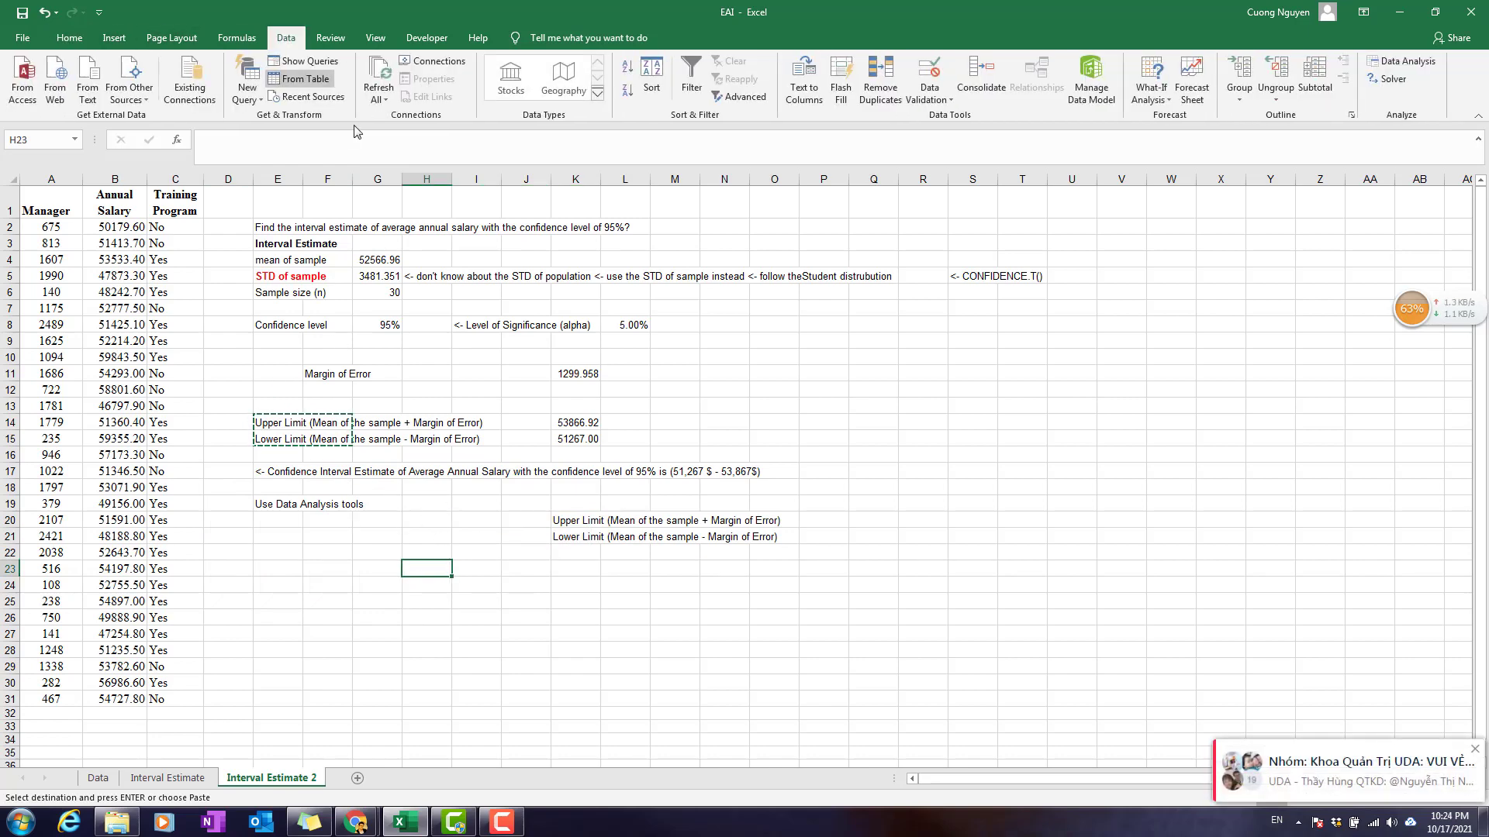
click(1413, 68)
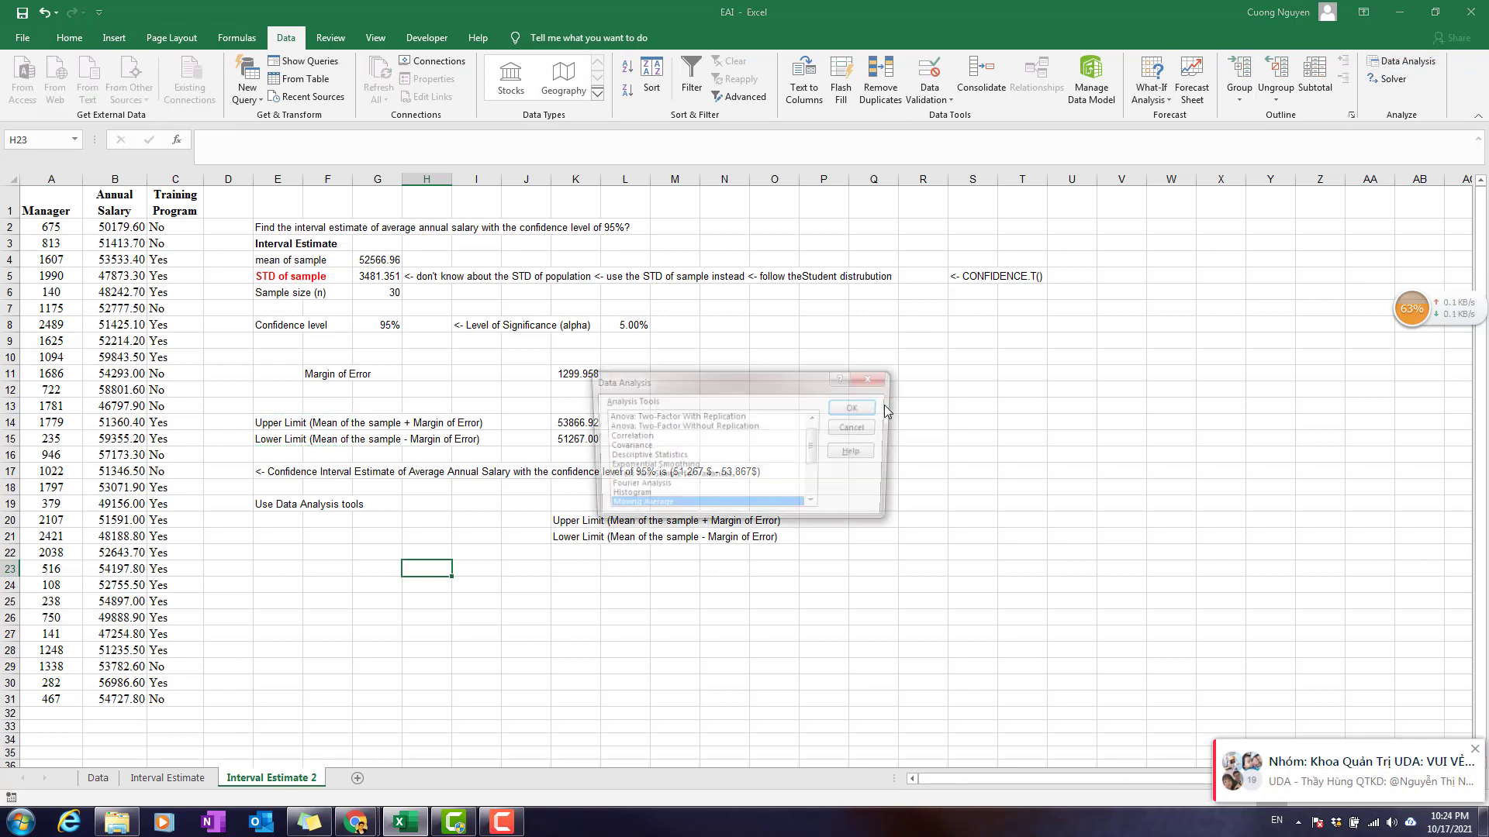
click(645, 458)
click(645, 447)
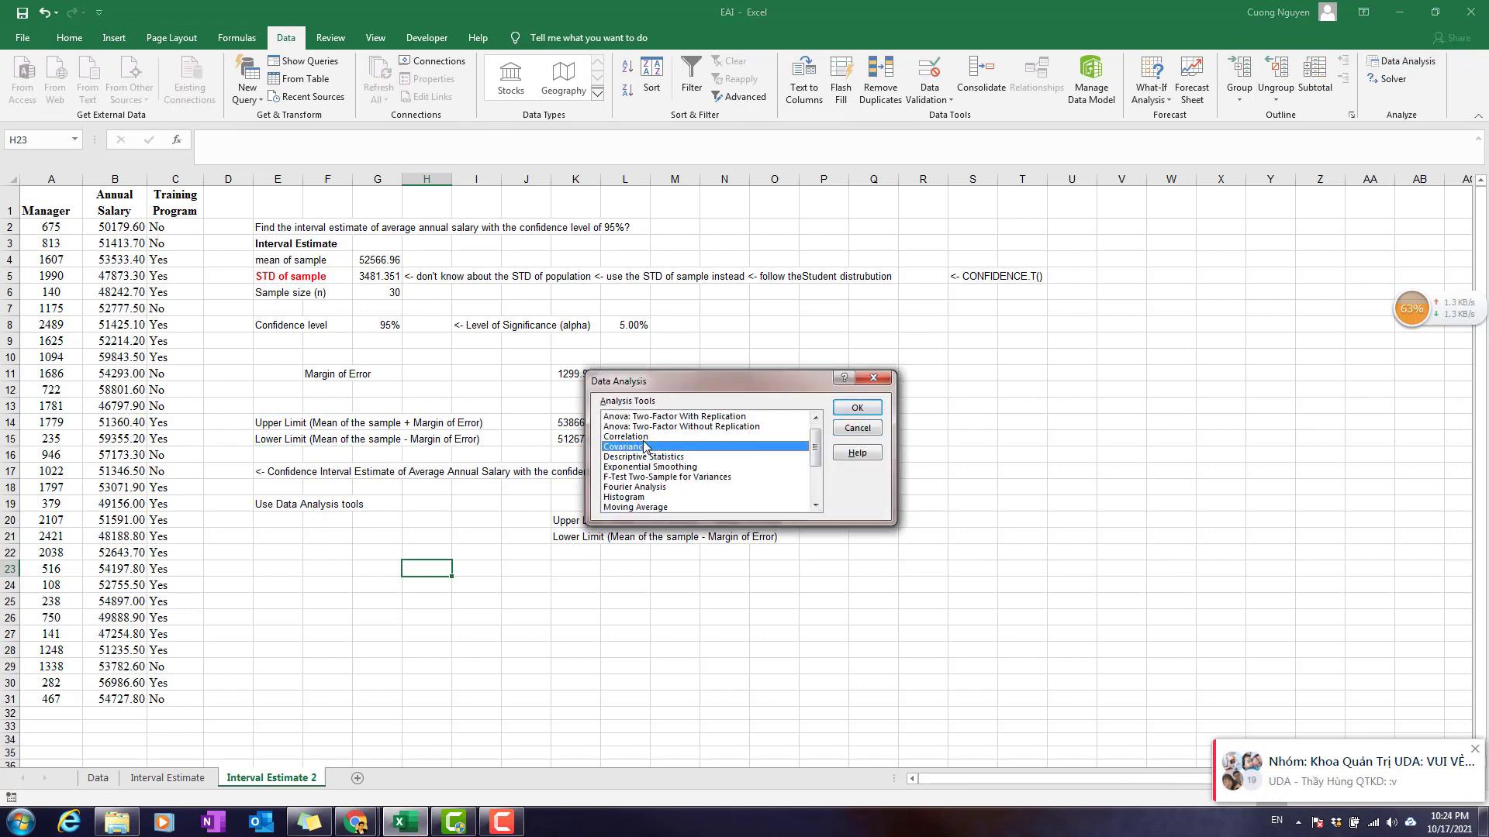
scroll(652, 438, down, 2)
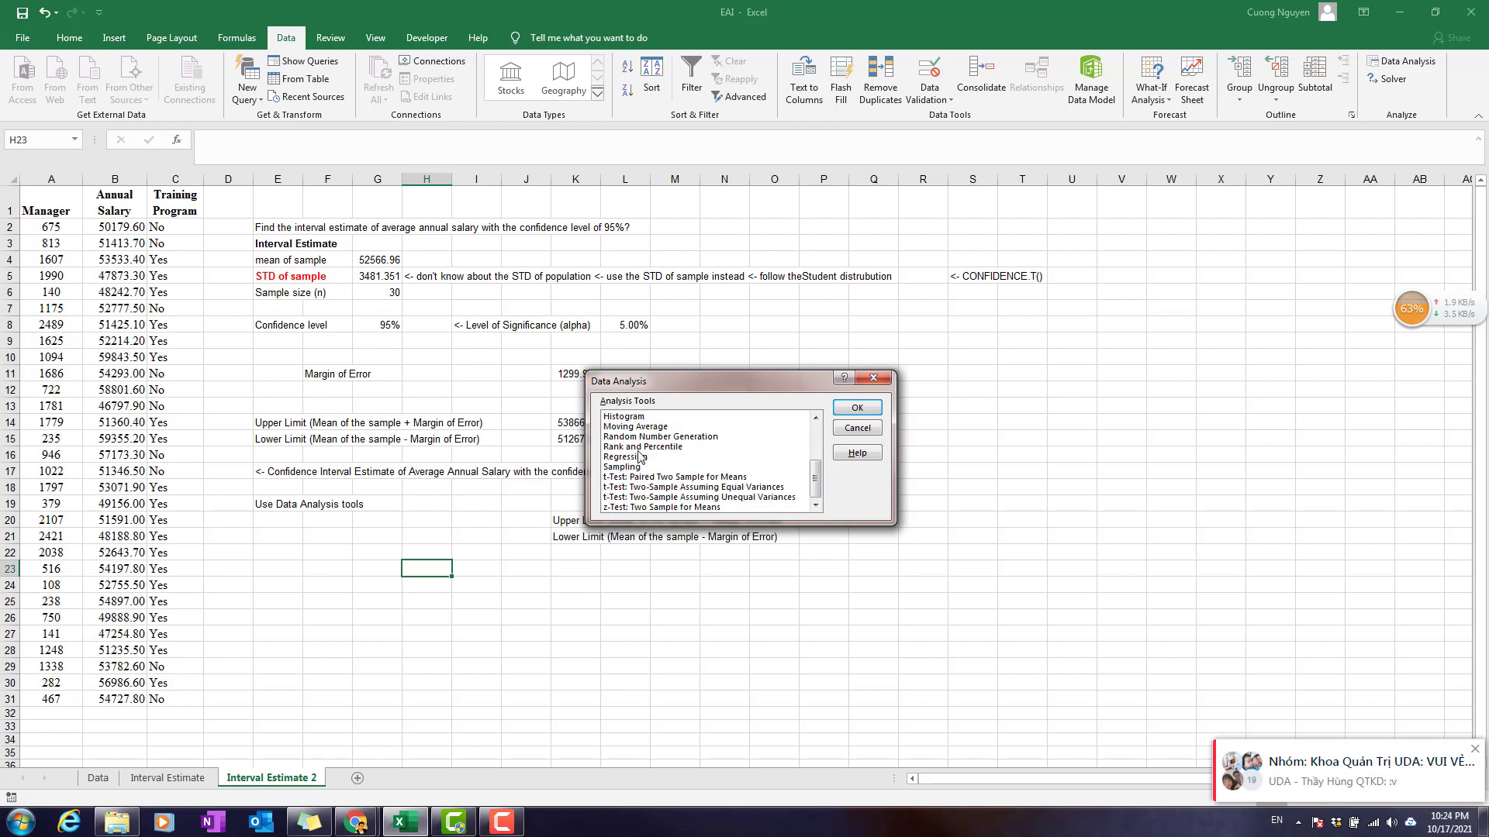
scroll(649, 465, up, 1)
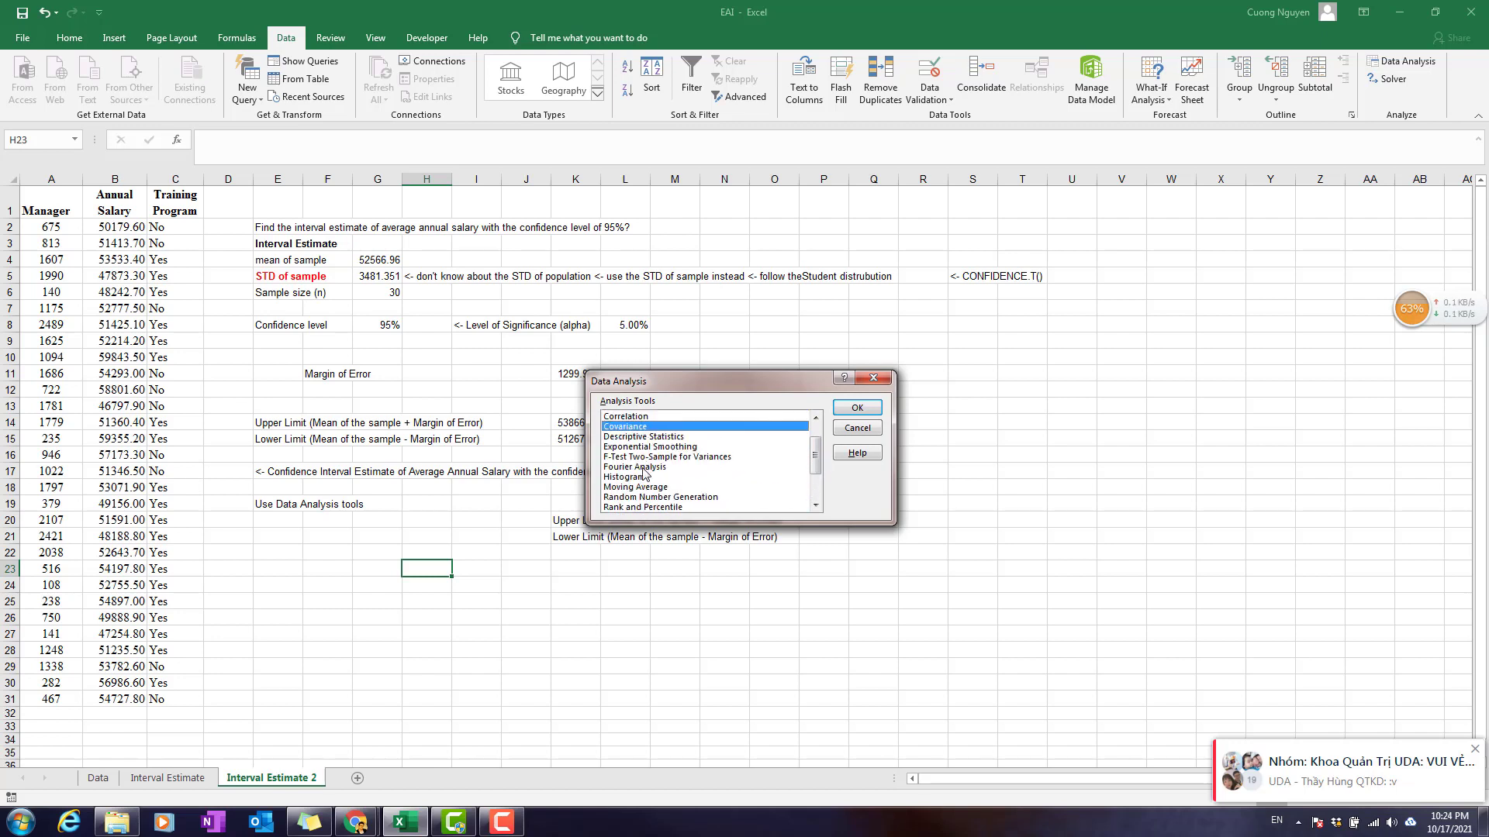
click(649, 438)
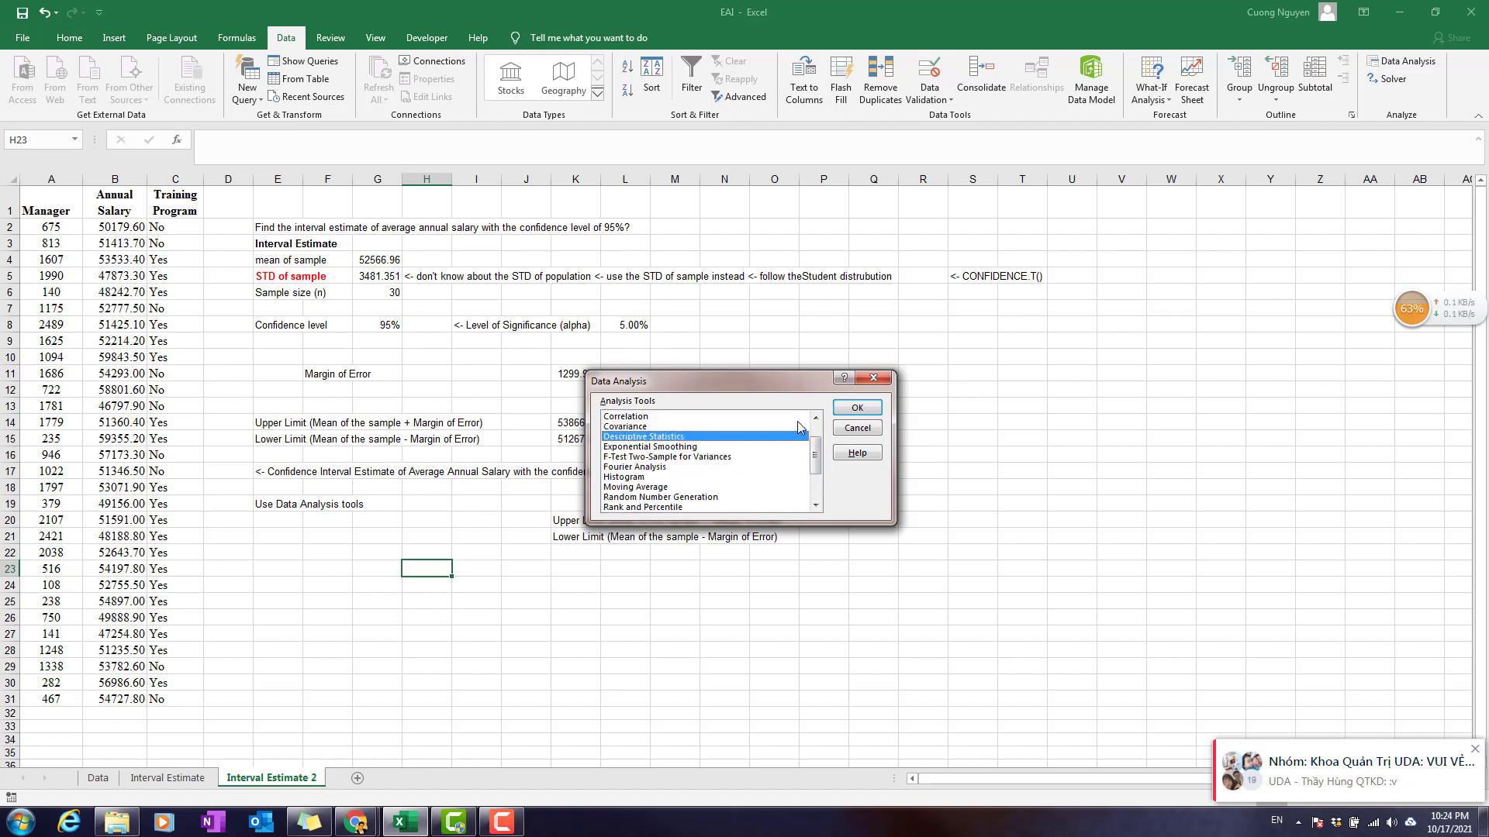
click(857, 407)
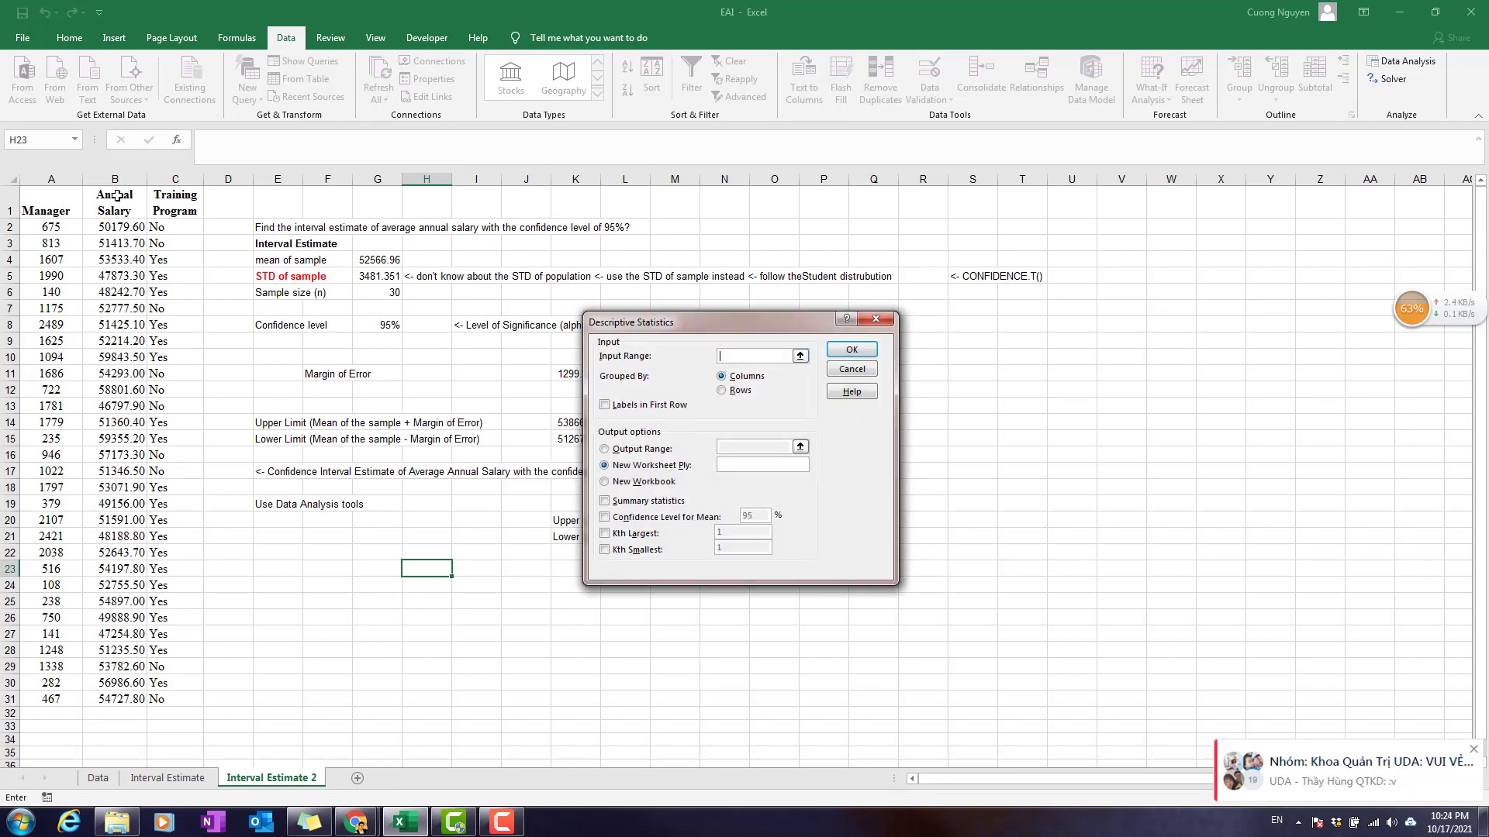
Step: Set the Descriptive Statistics input range to B1:B31 with labels in the first row, and the output range to E23
drag(120, 194, 128, 699)
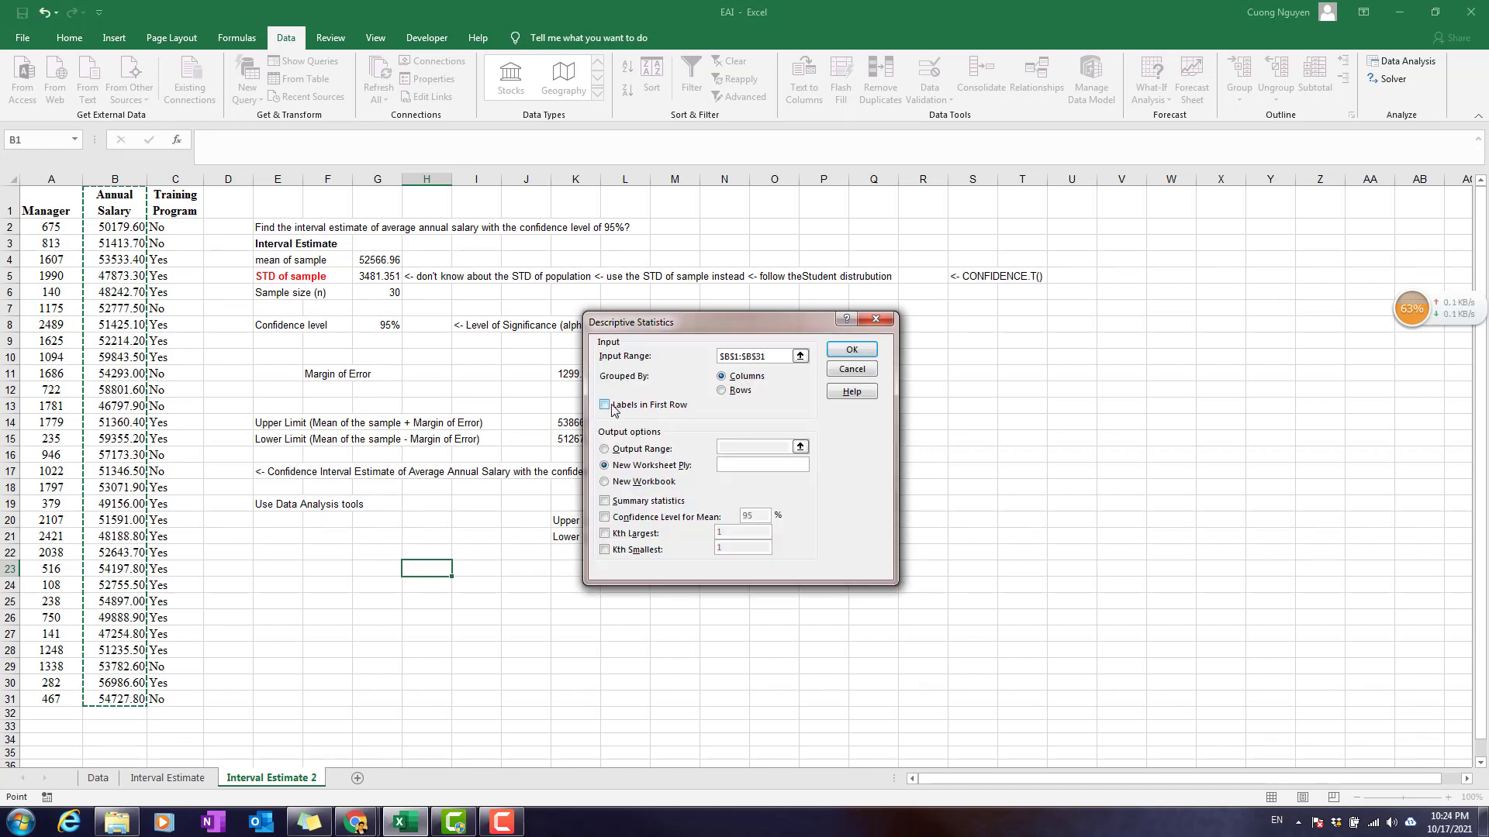
click(605, 405)
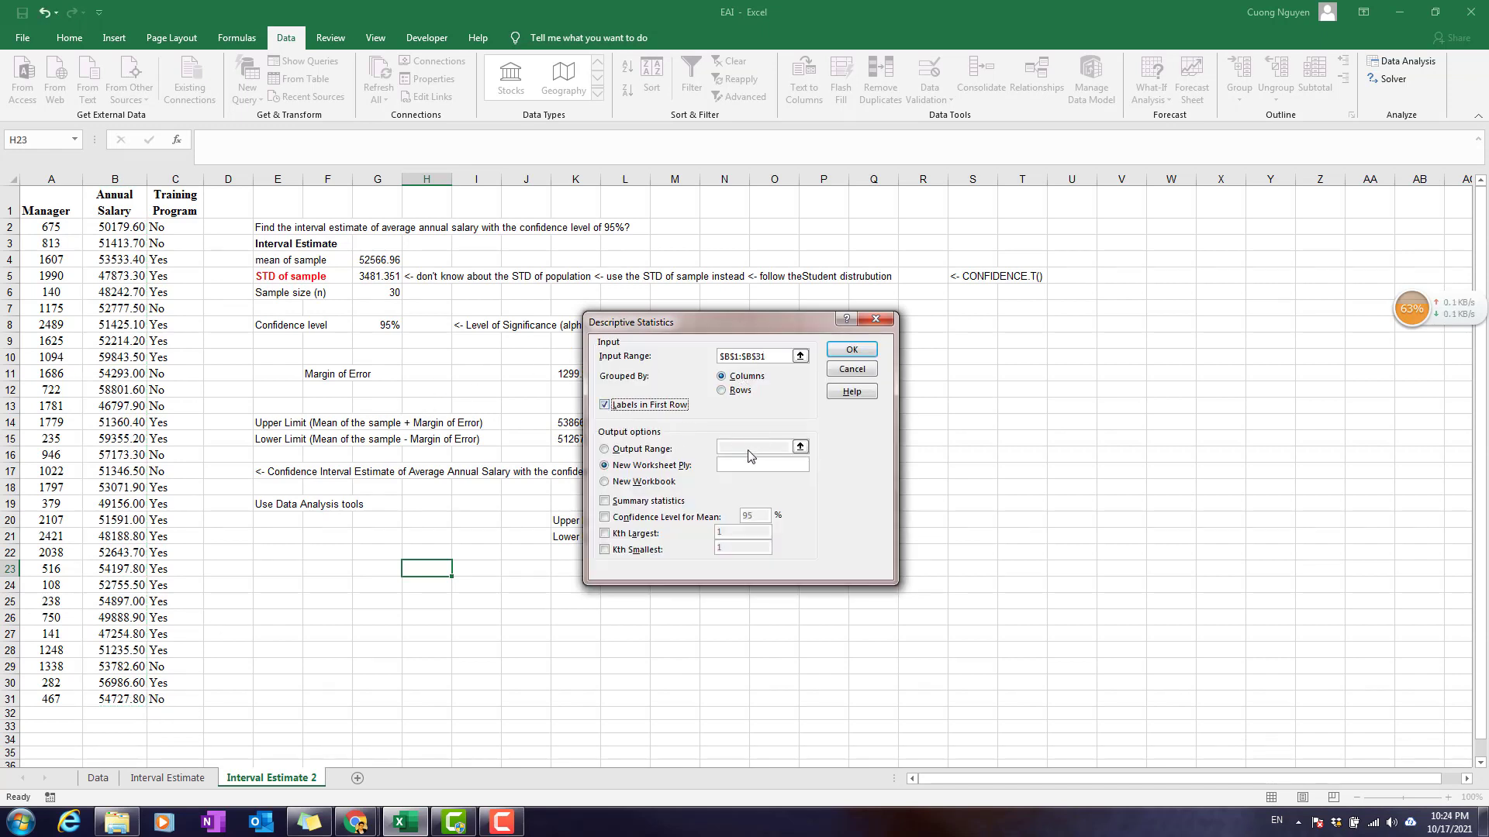
click(605, 449)
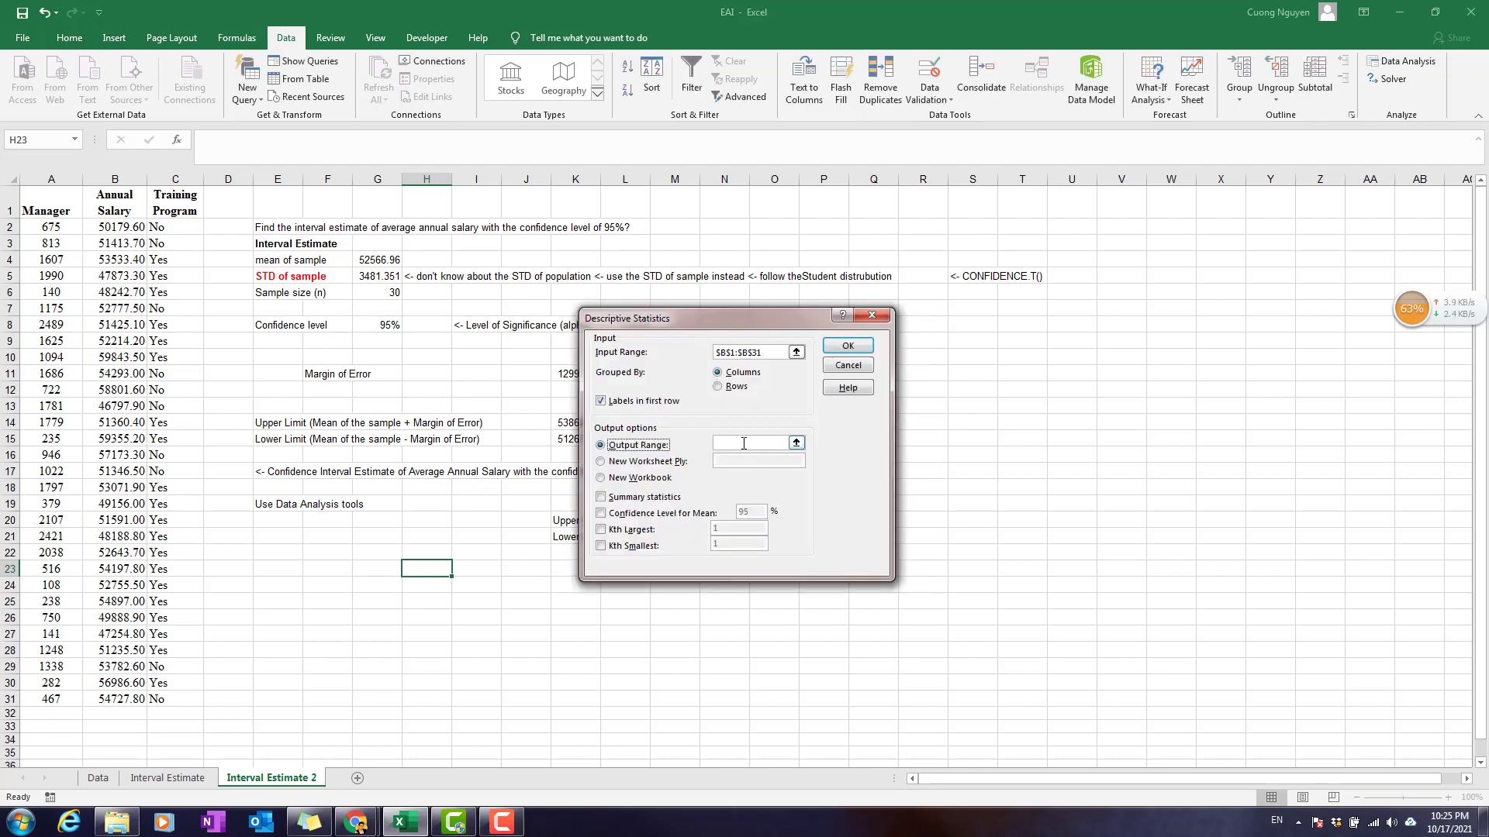
click(283, 557)
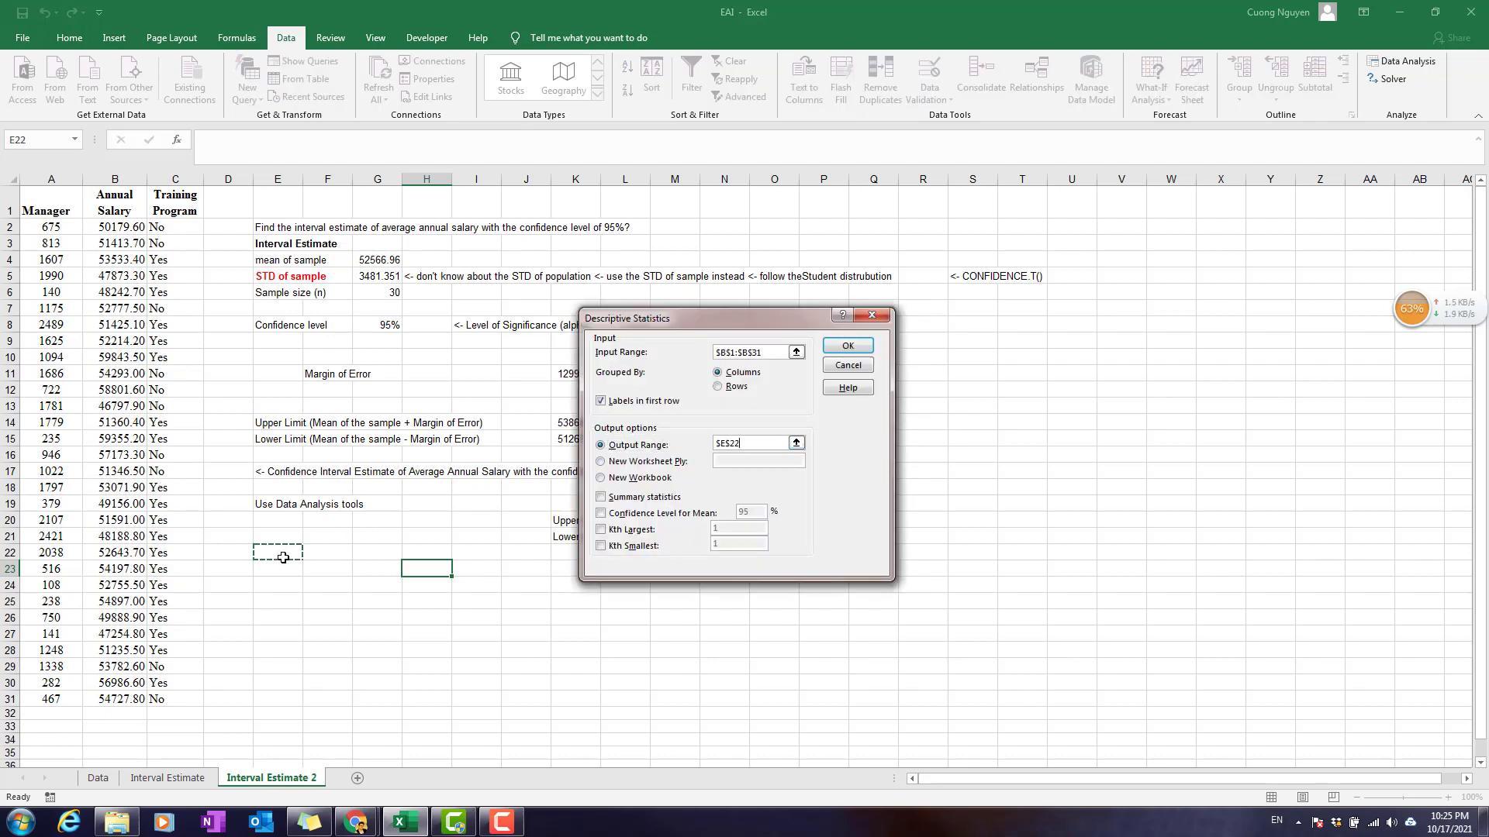
click(281, 570)
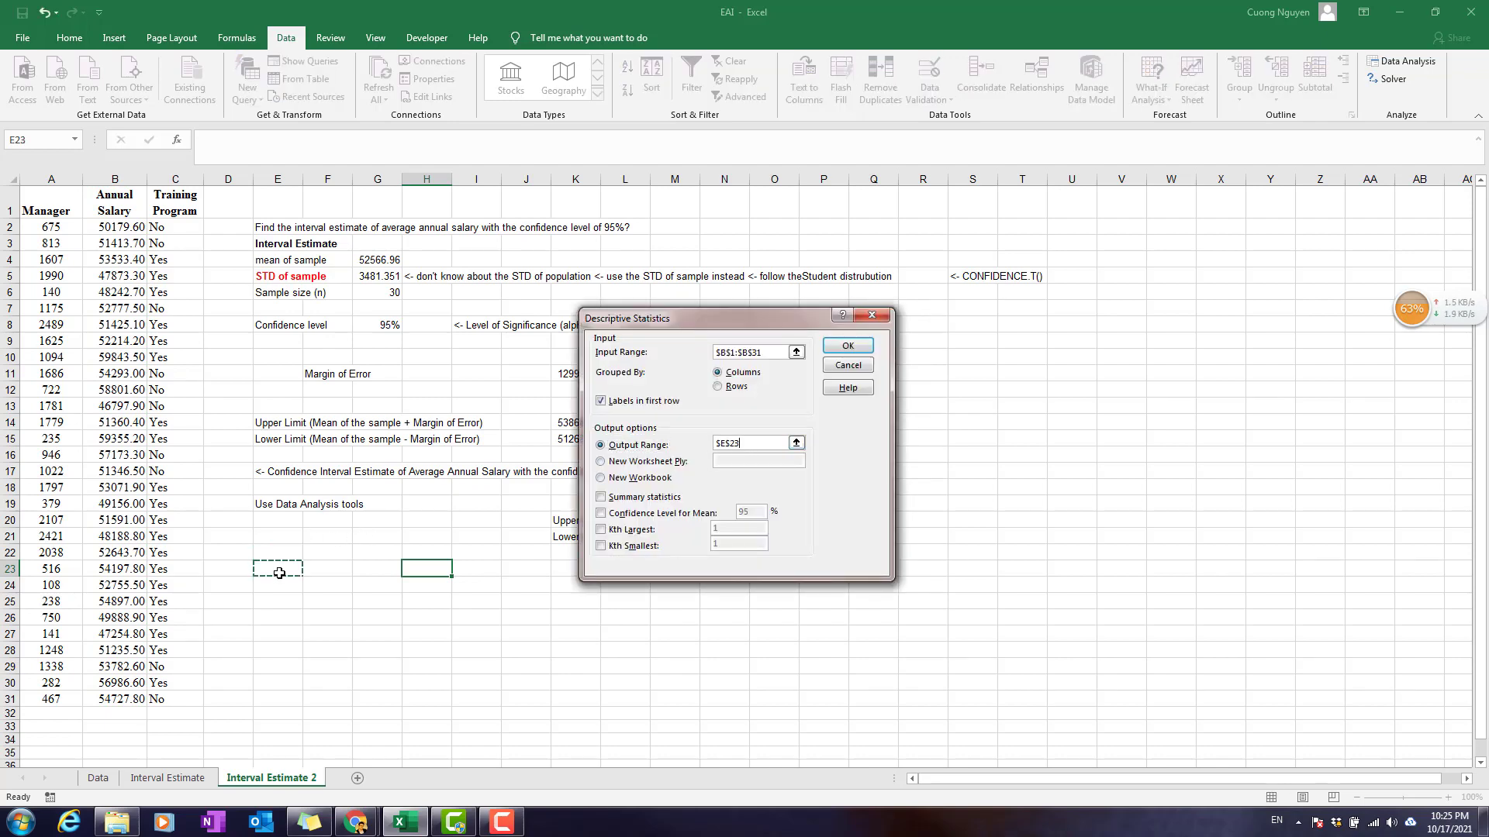
Step: Generate summary statistics with a 95% confidence level for the mean, and widen column E to fit the output labels
click(602, 497)
click(601, 514)
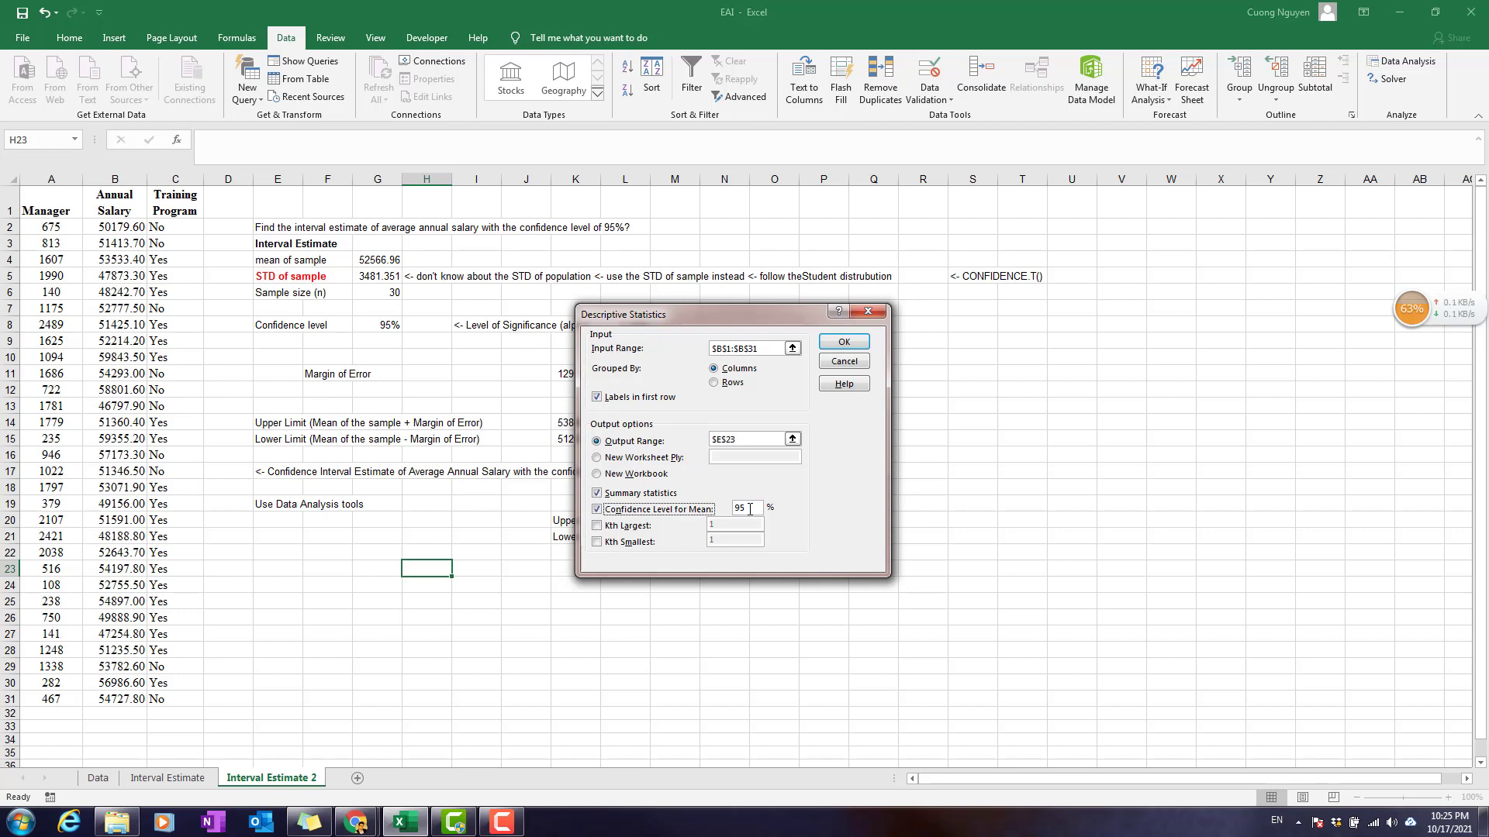
click(608, 509)
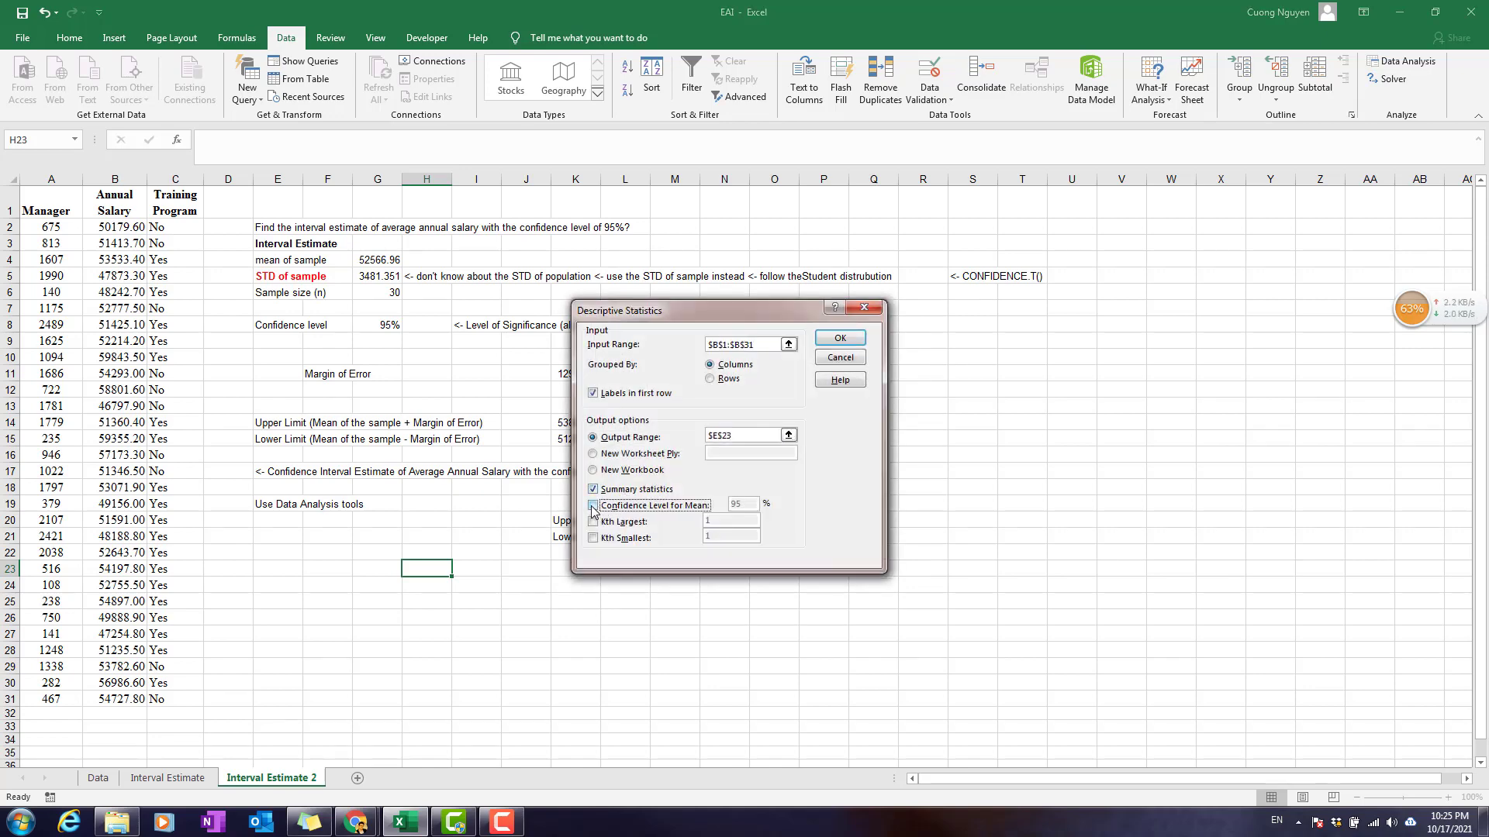
click(593, 507)
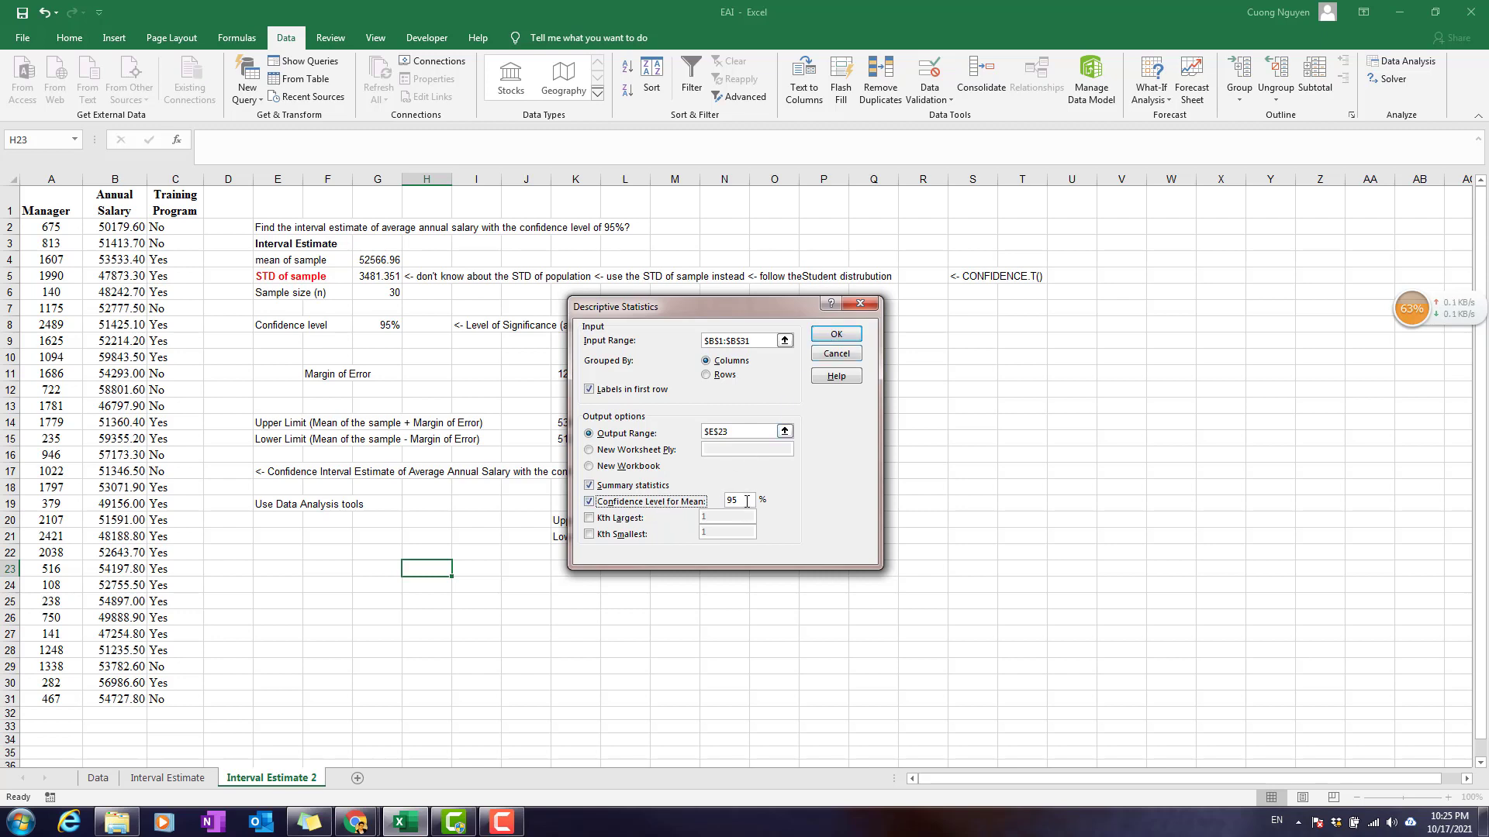
drag(748, 308, 936, 277)
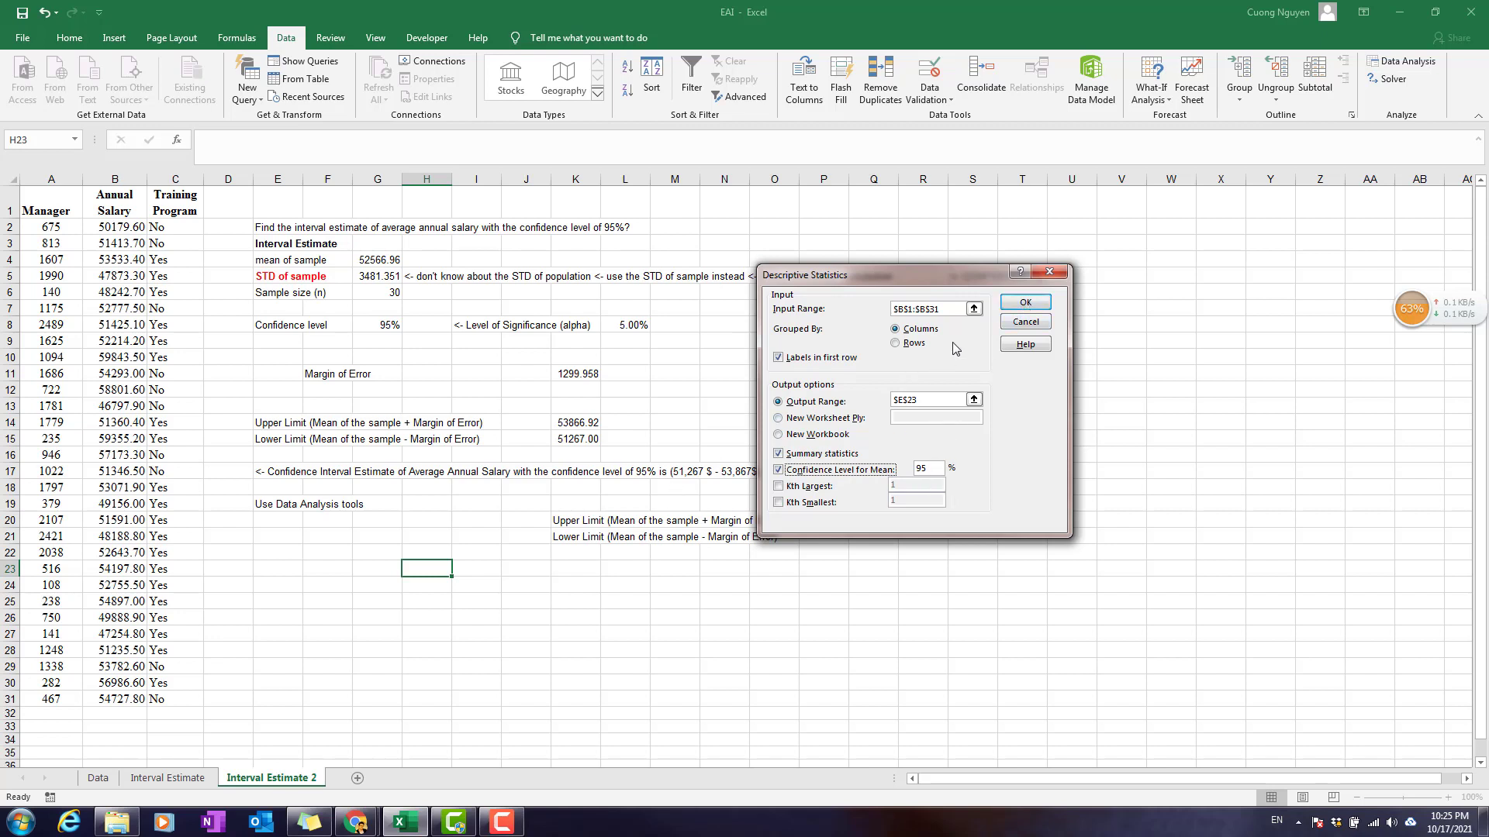
click(1025, 309)
scroll(465, 504, down, 2)
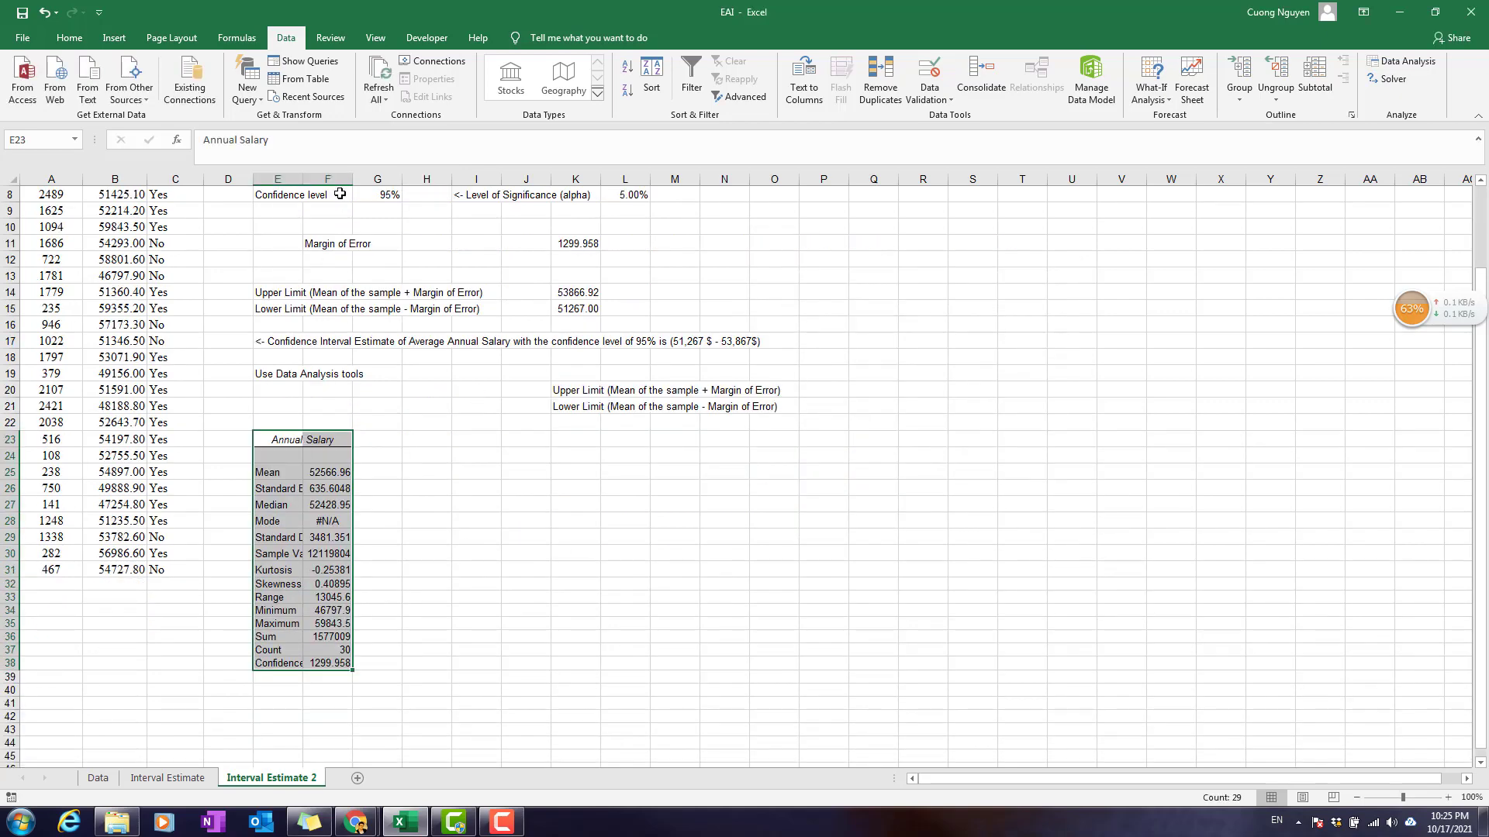
drag(307, 179, 389, 179)
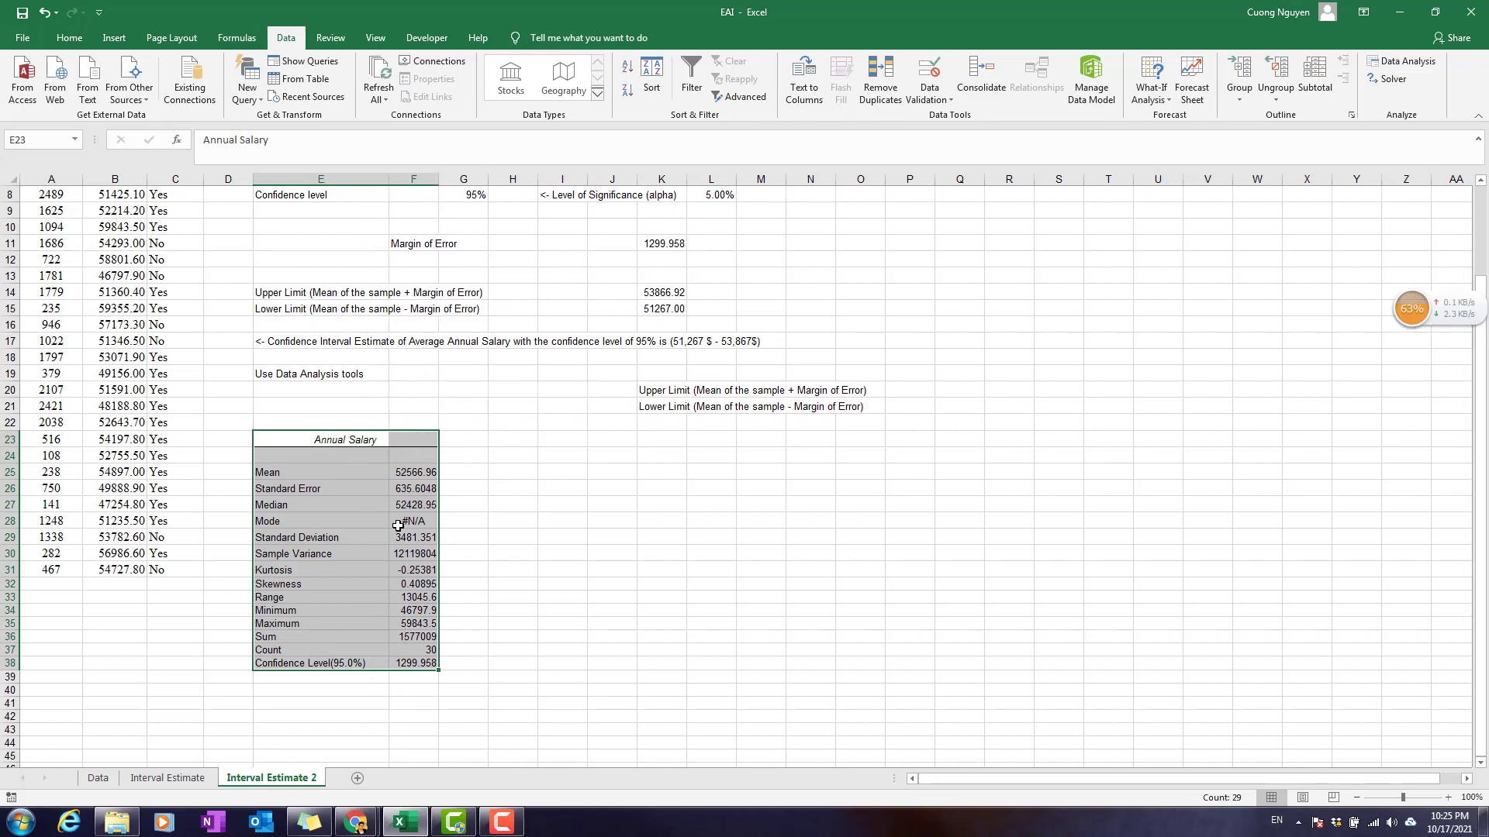
Step: Fill the Mean value in F25 and the Confidence Level(95.0%) value in F38 with yellow
key(Down)
key(Down)
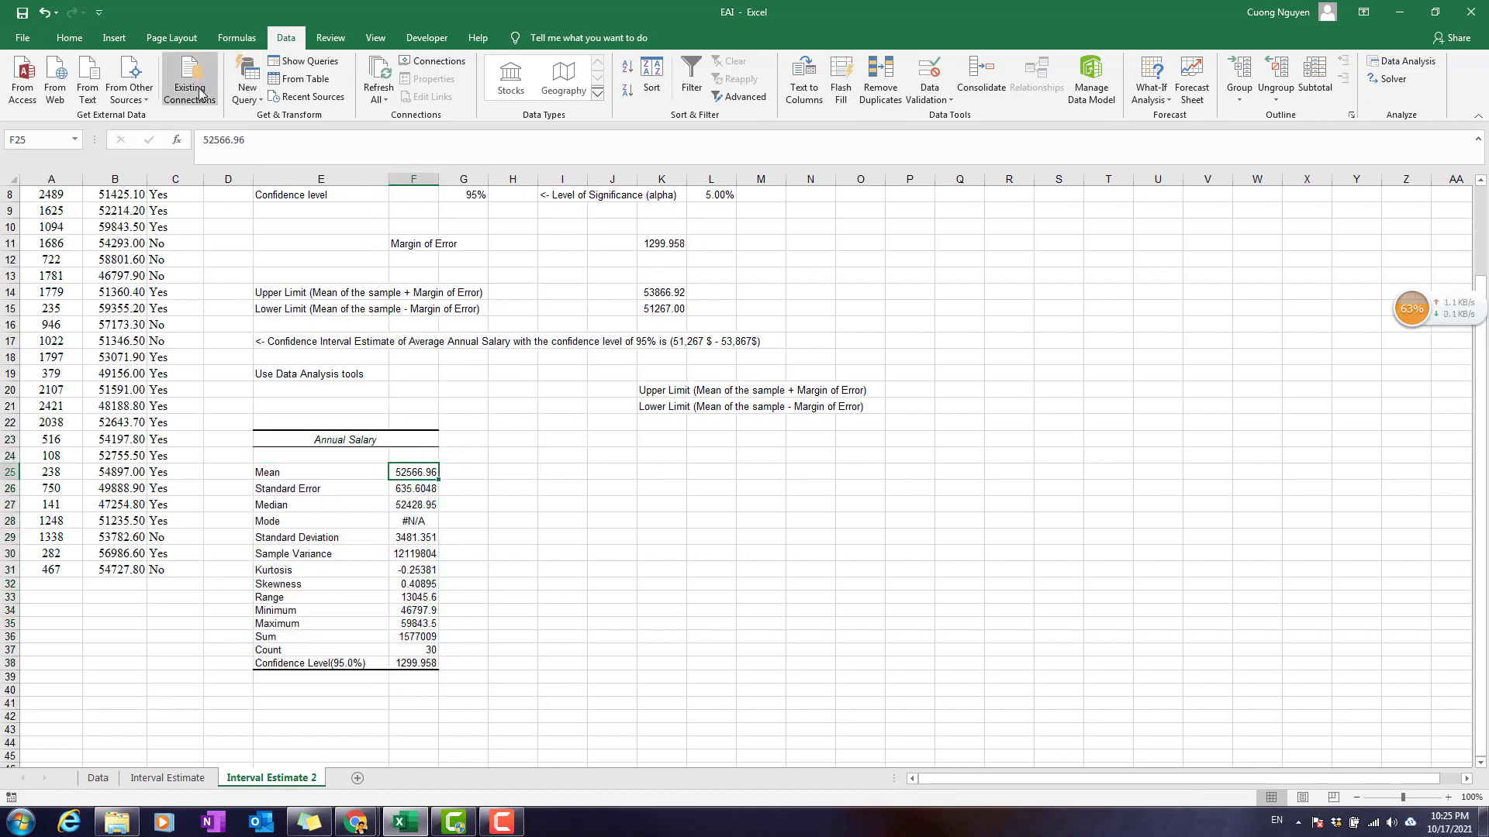
scroll(398, 305, up, 3)
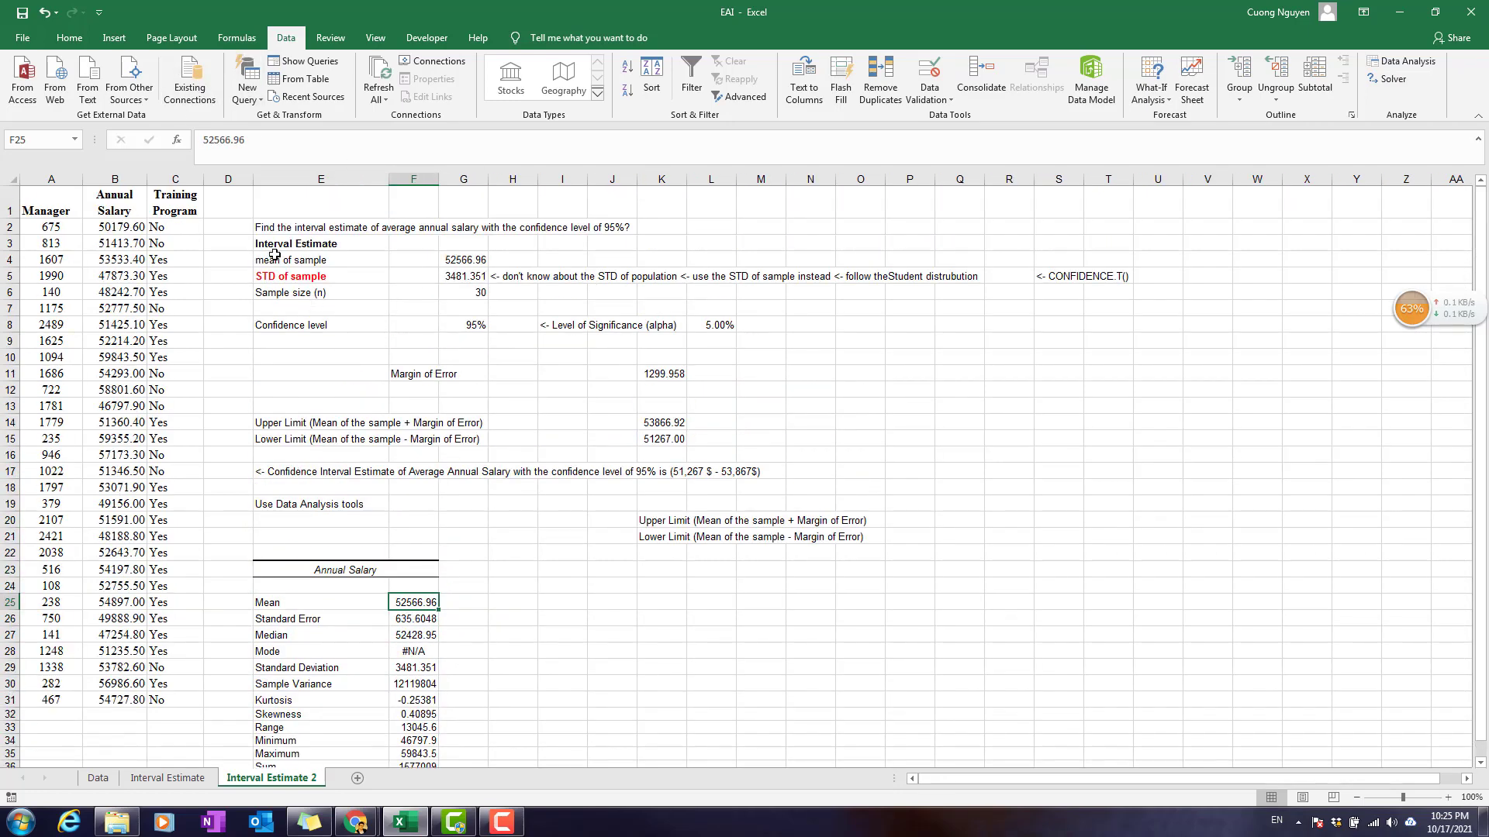
click(71, 40)
click(246, 93)
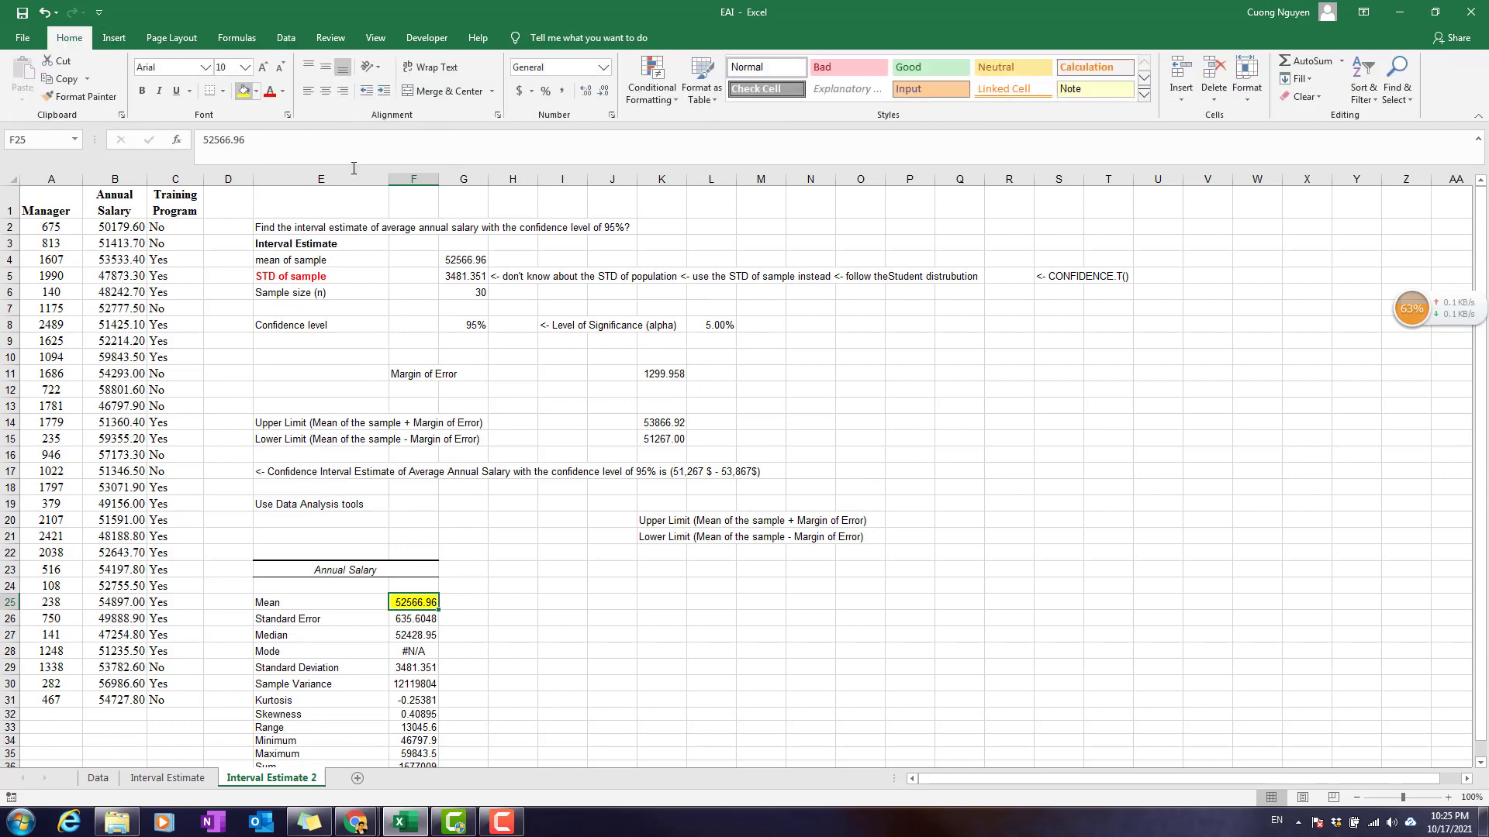
scroll(481, 323, down, 1)
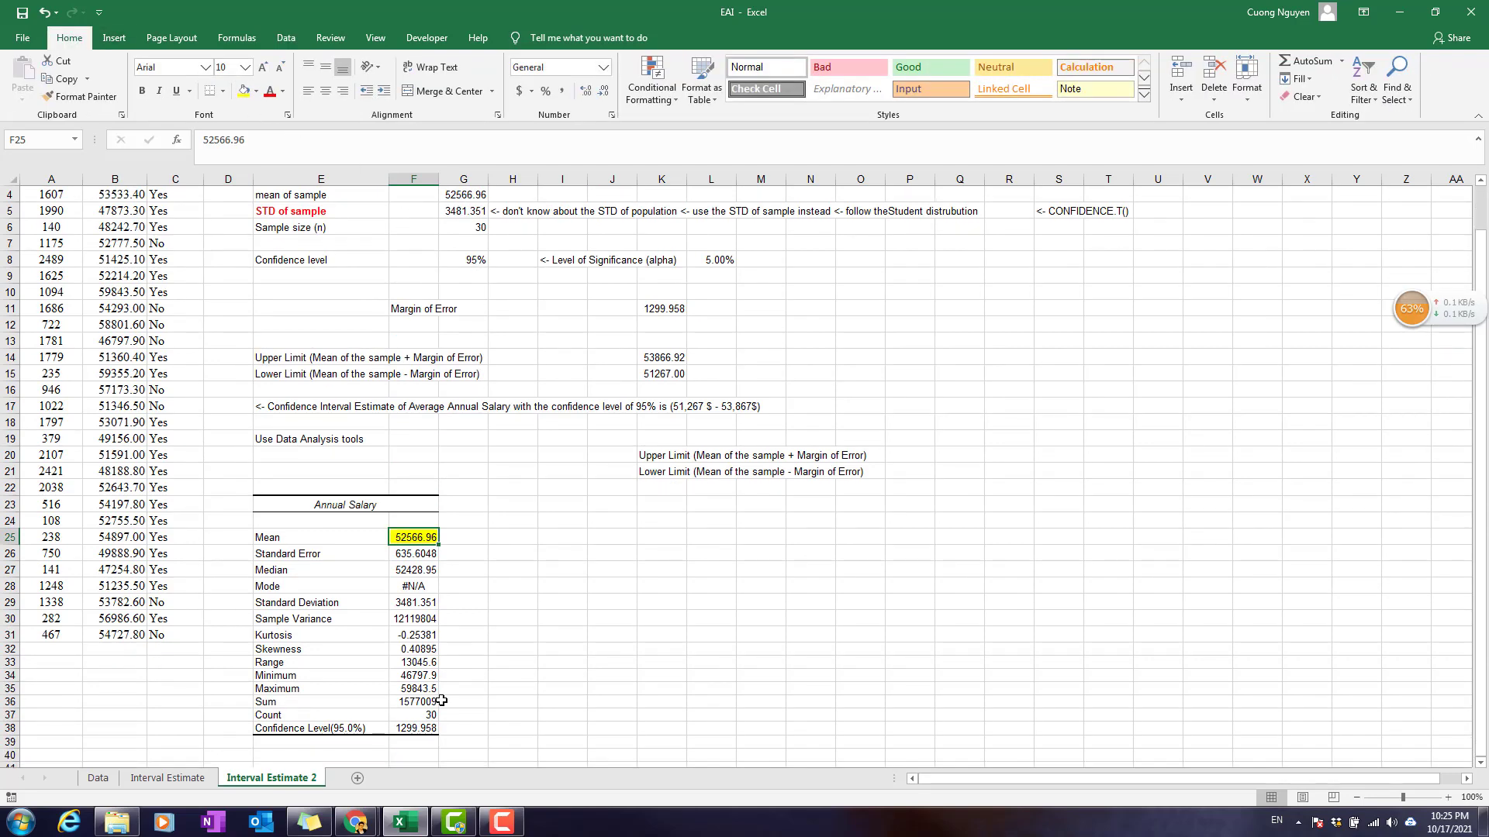
click(411, 727)
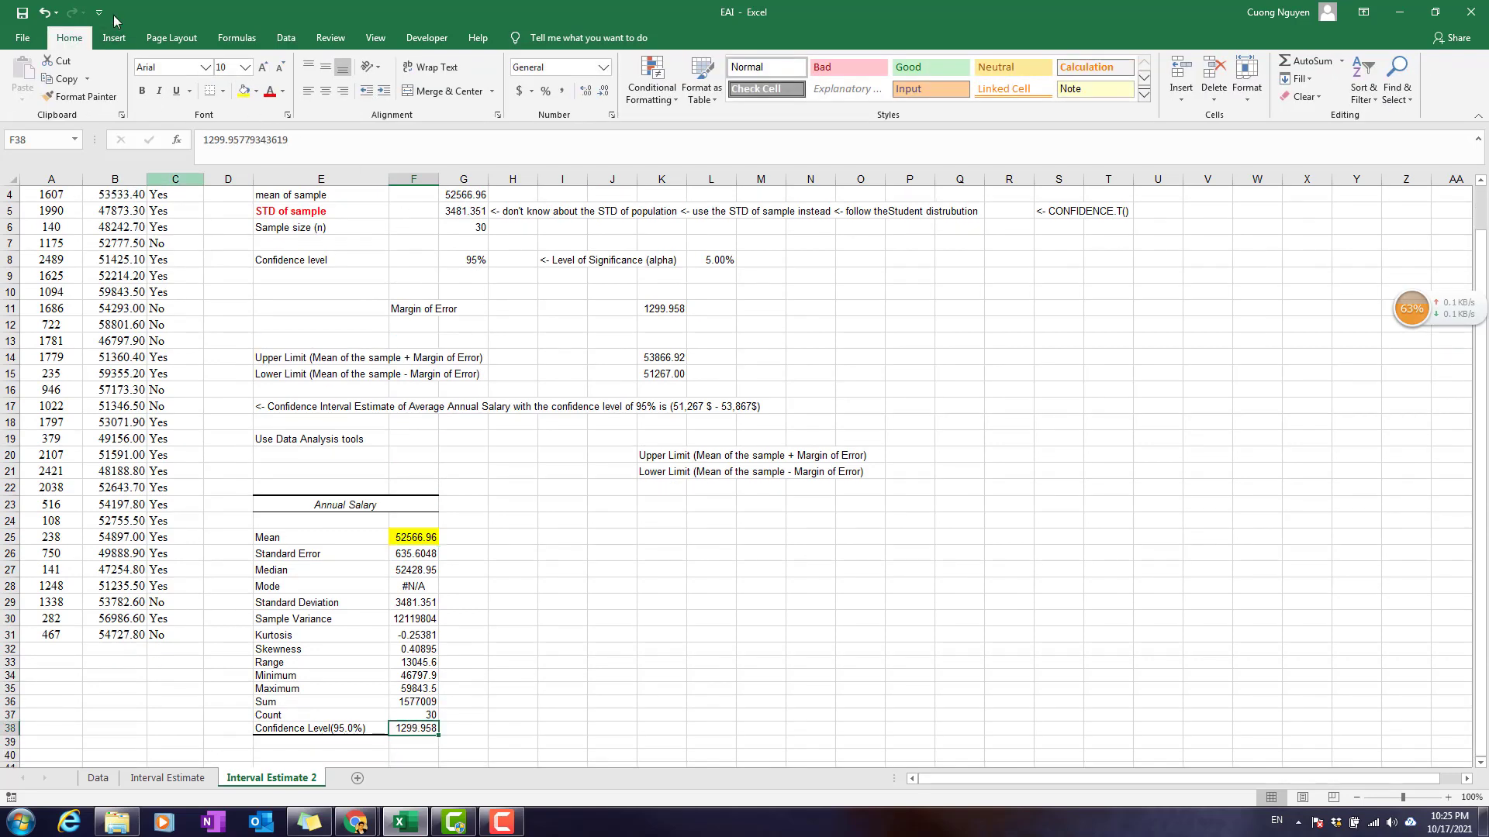
click(245, 91)
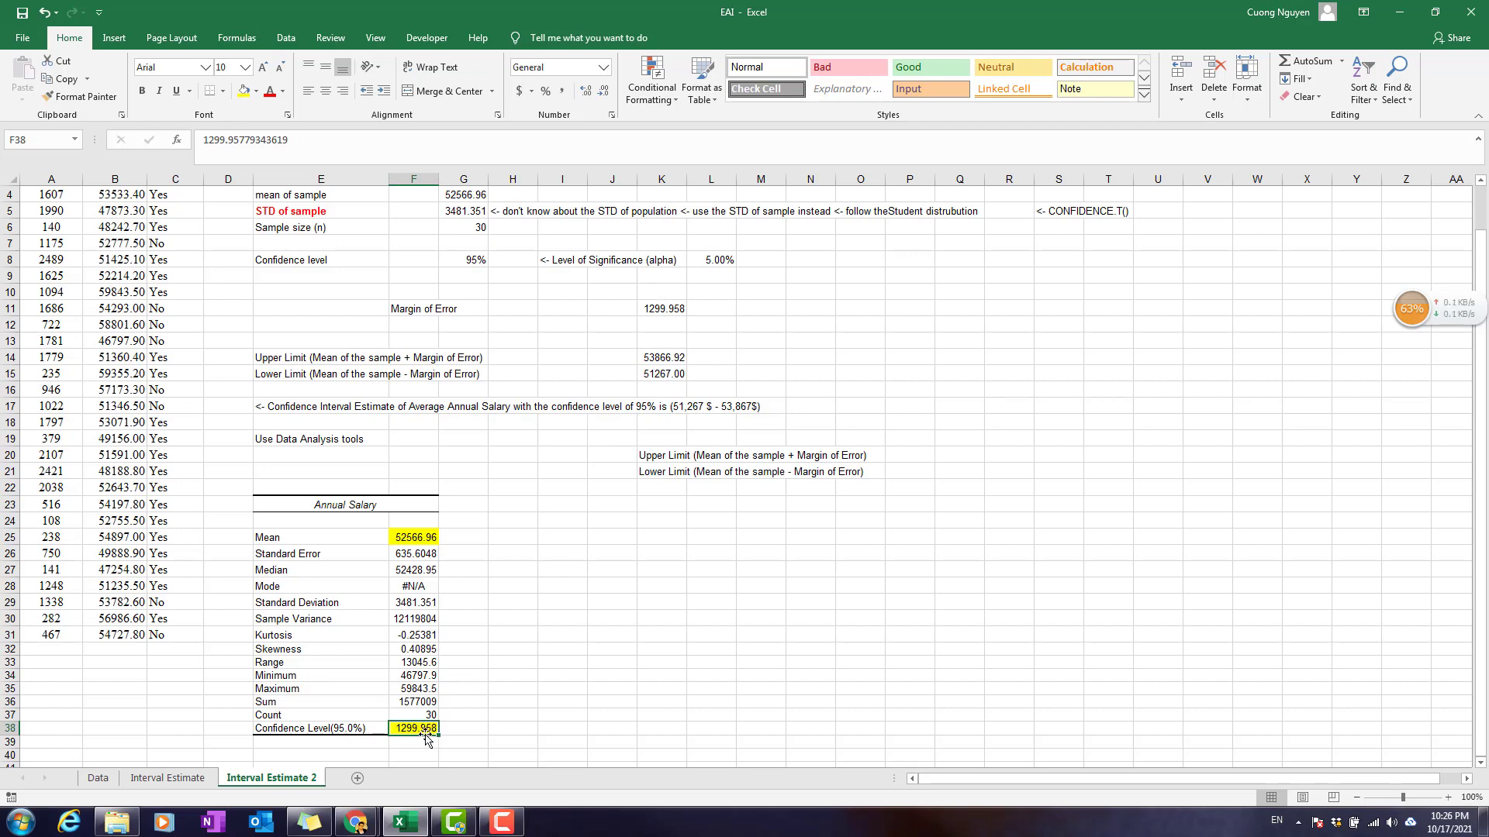
Step: Calculate the Upper Limit in cell P20 with the formula =F25+F38
click(899, 452)
text(=)
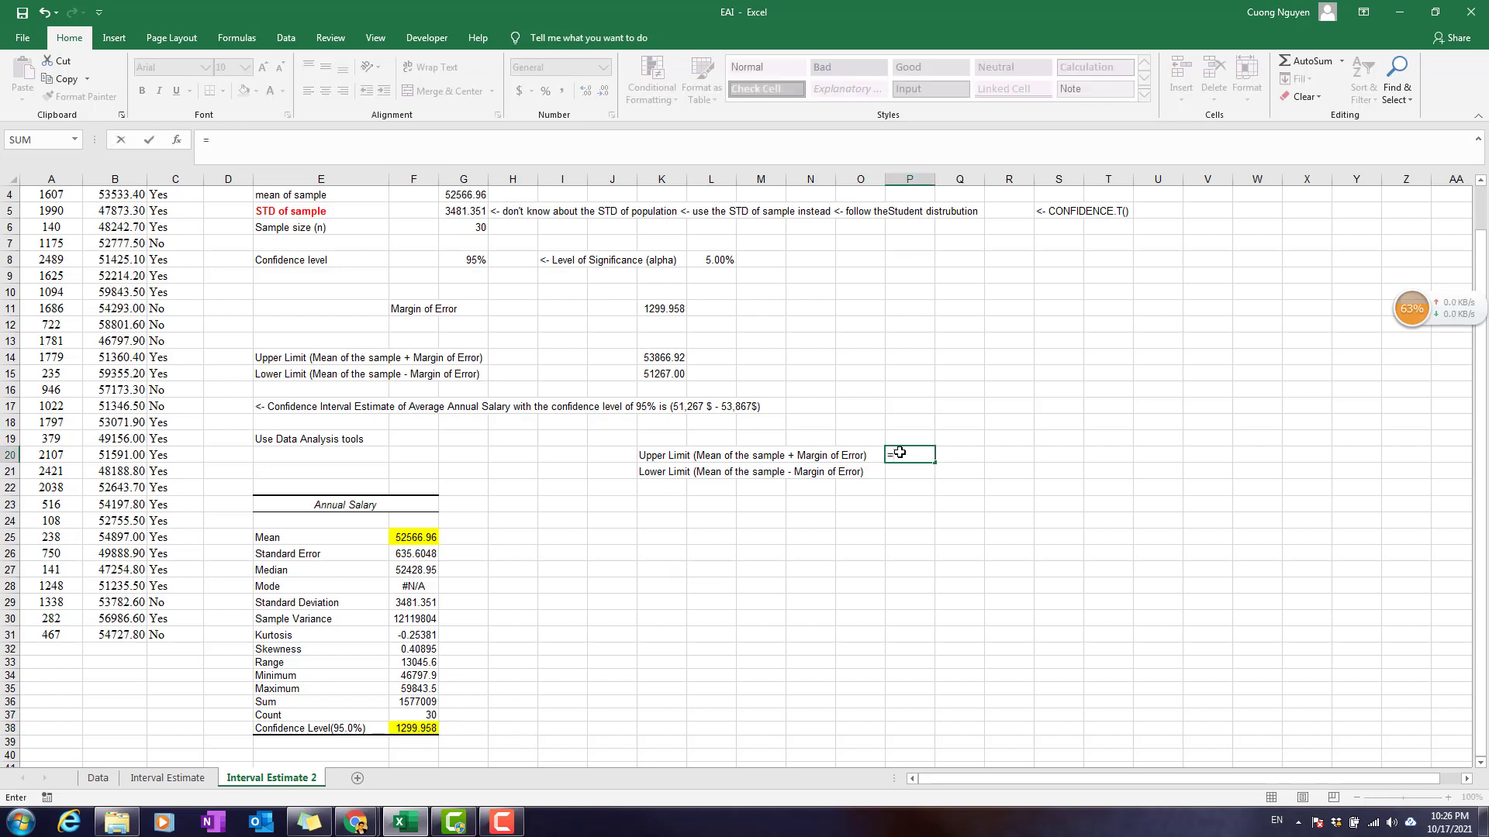
click(421, 541)
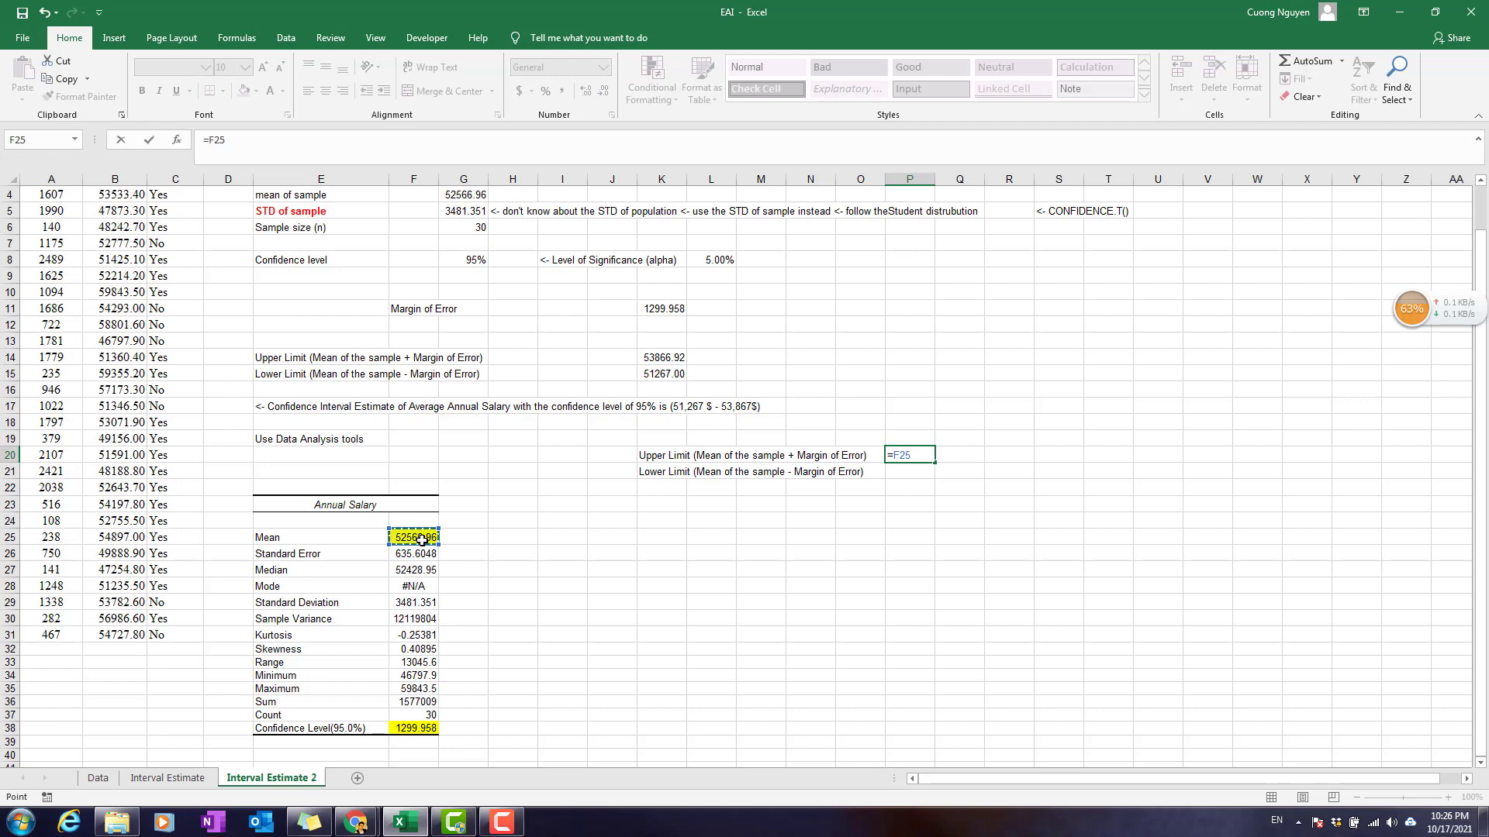
text(+)
click(428, 726)
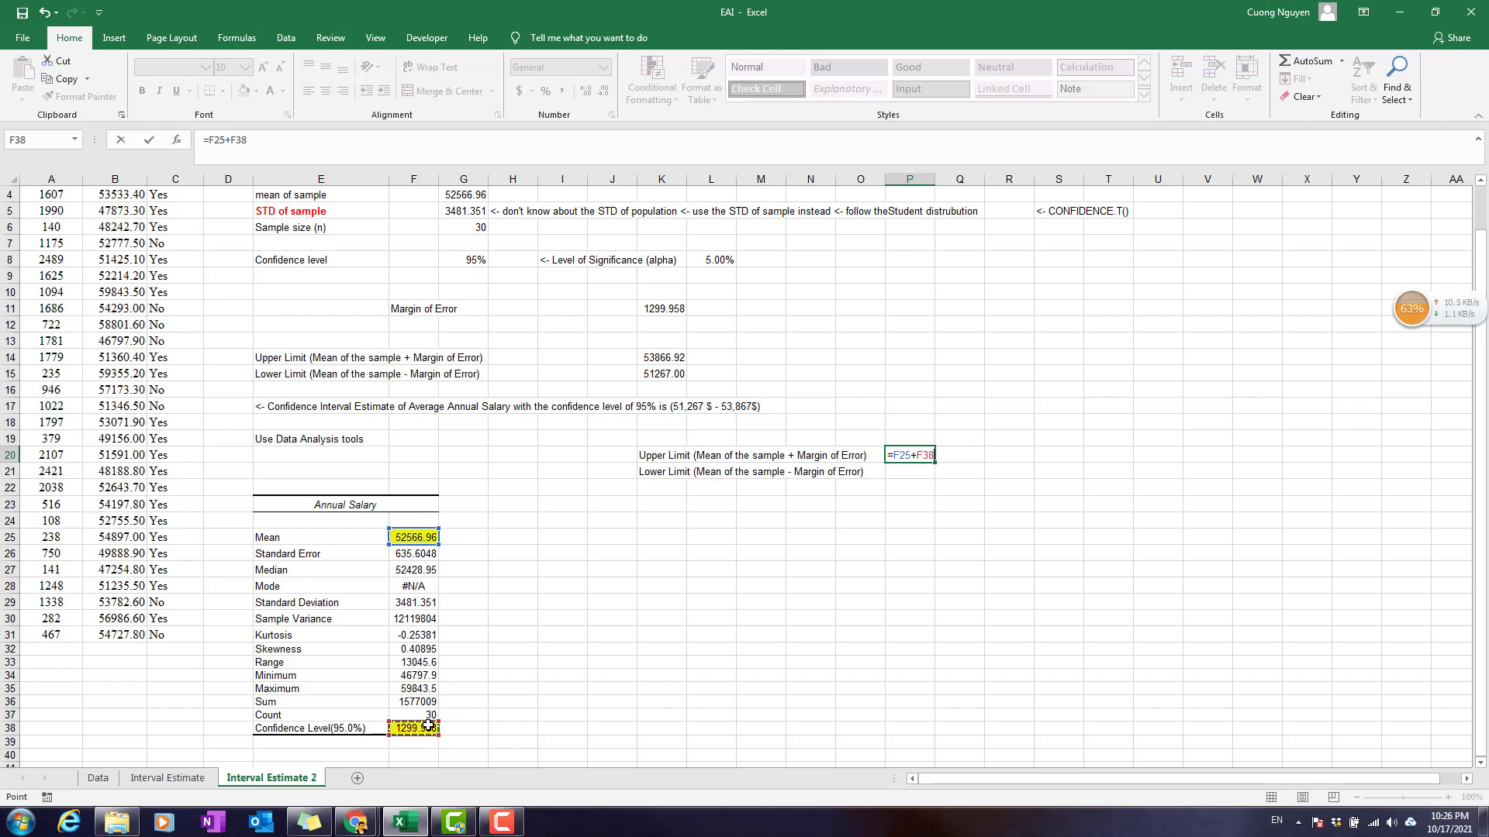
key(Return)
Step: Calculate the Lower Limit in cell P21 with the formula =F25-F38
text(=)
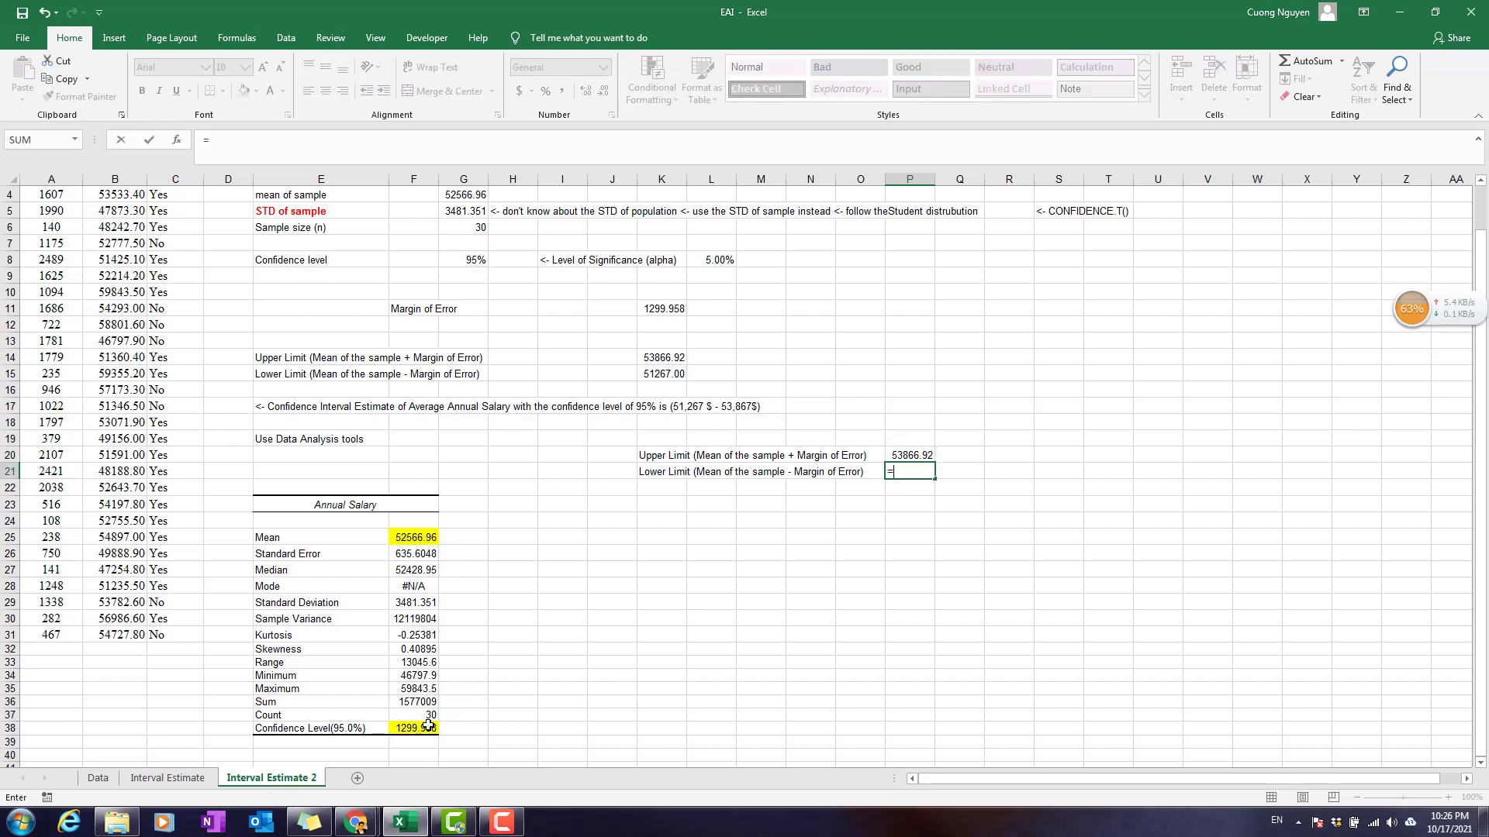
click(421, 540)
text(-)
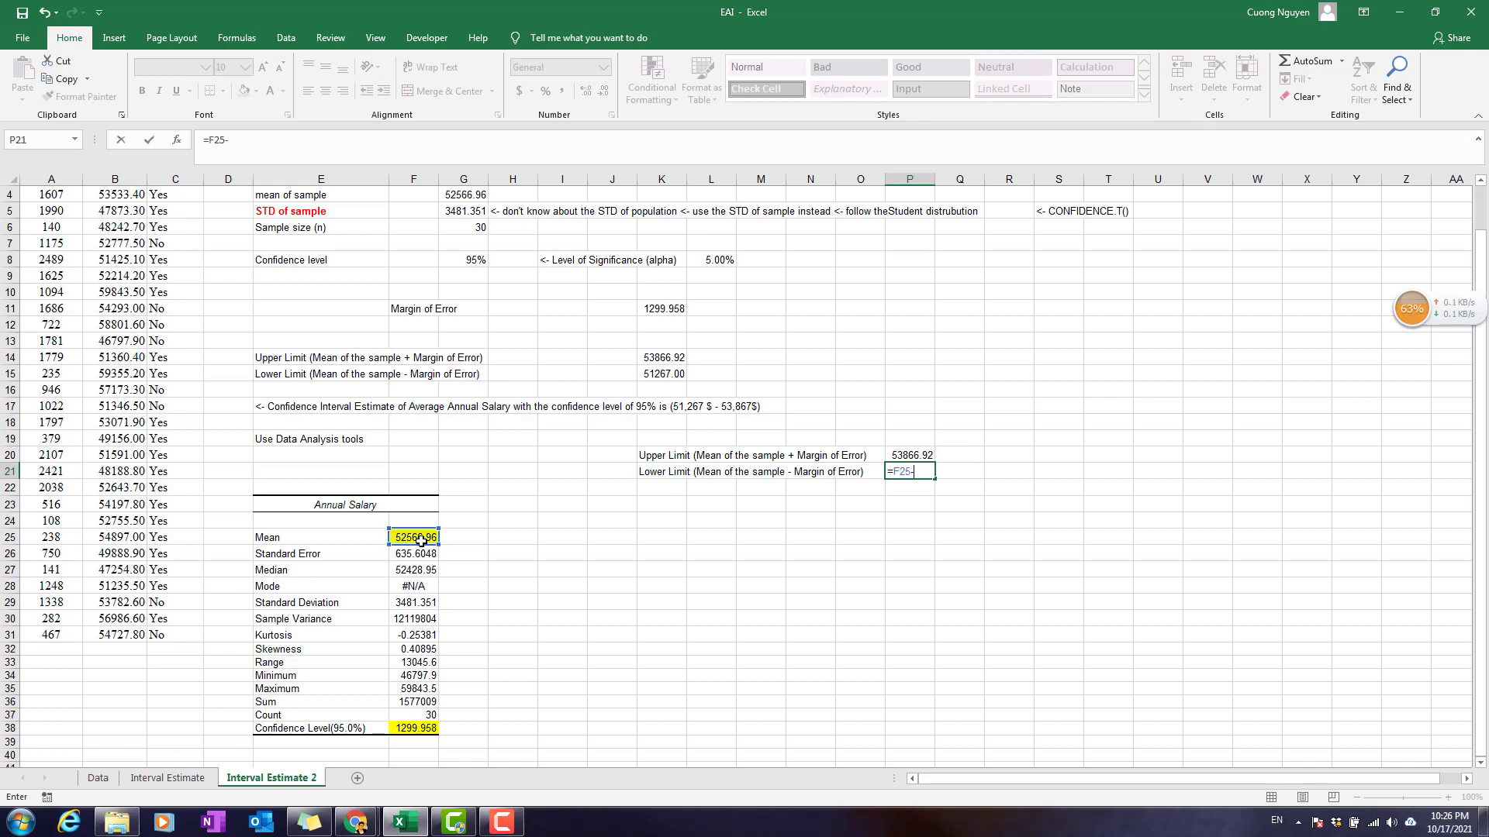
click(417, 730)
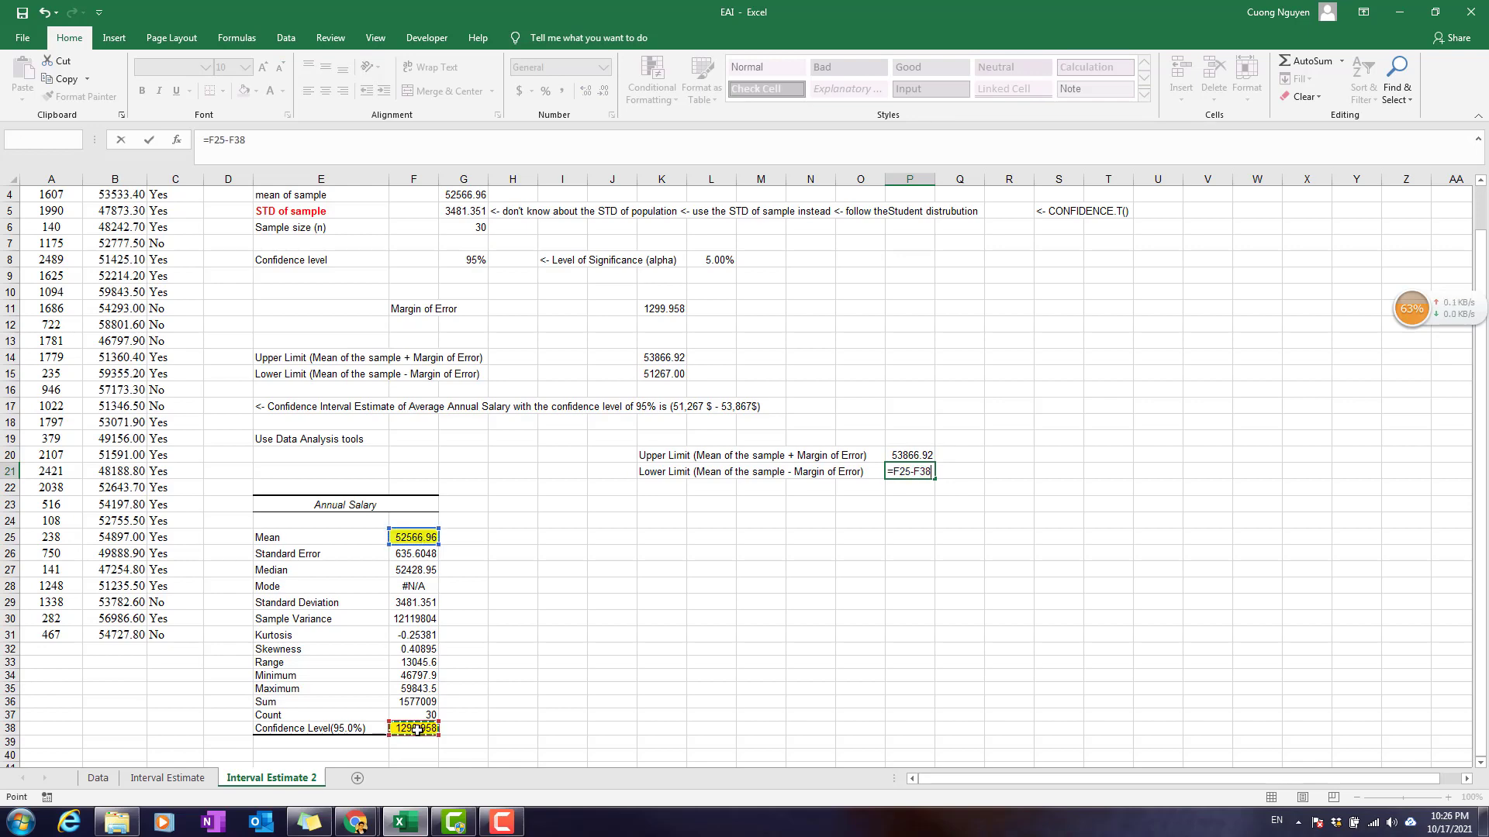
key(Return)
Step: Generate descriptive statistics for $B$1:$B$31 with a 99% confidence level for the mean, output at P23, and widen column P
scroll(839, 509, up, 1)
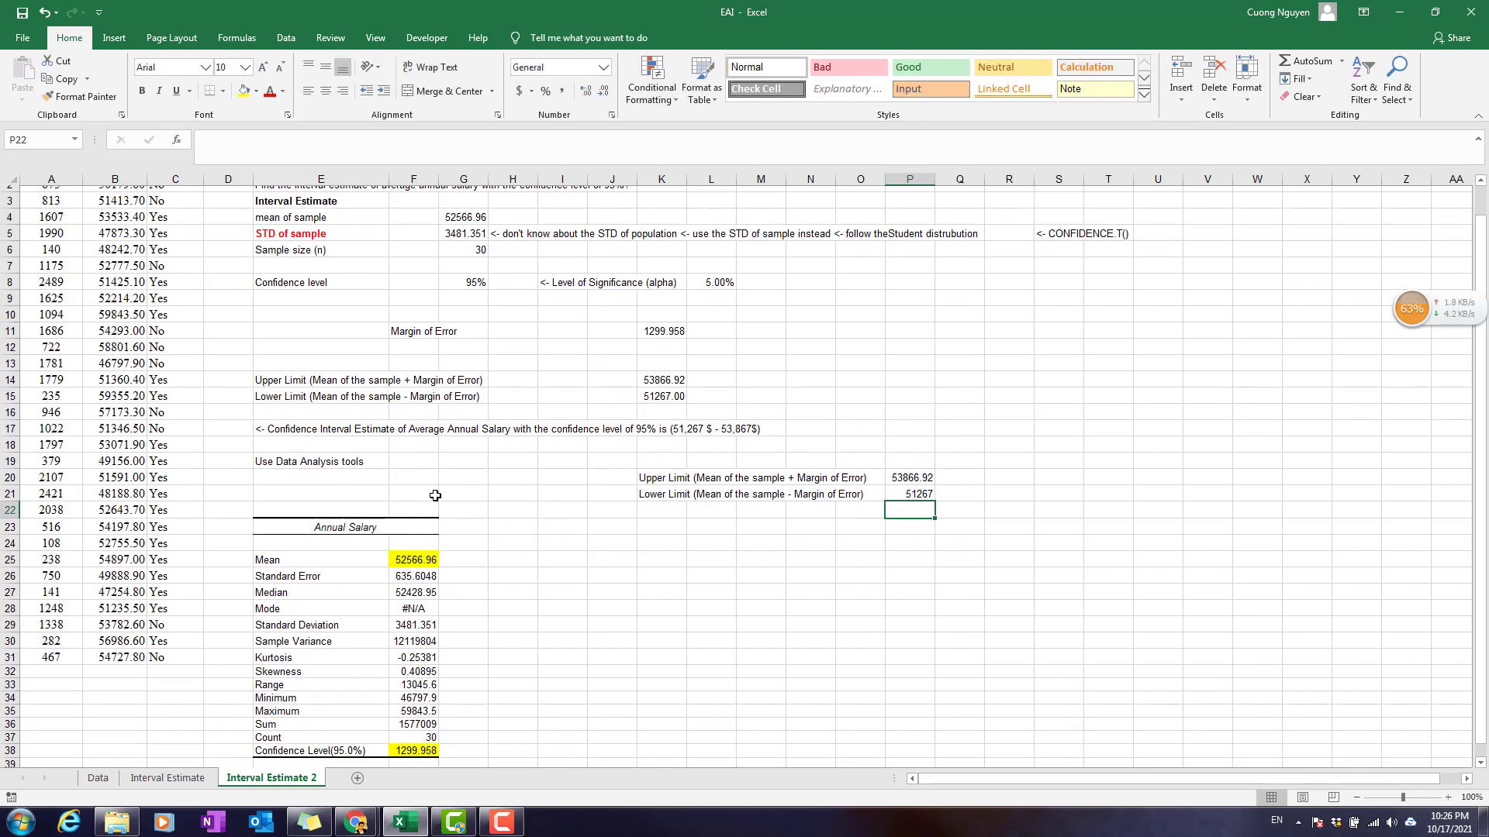
scroll(574, 388, down, 1)
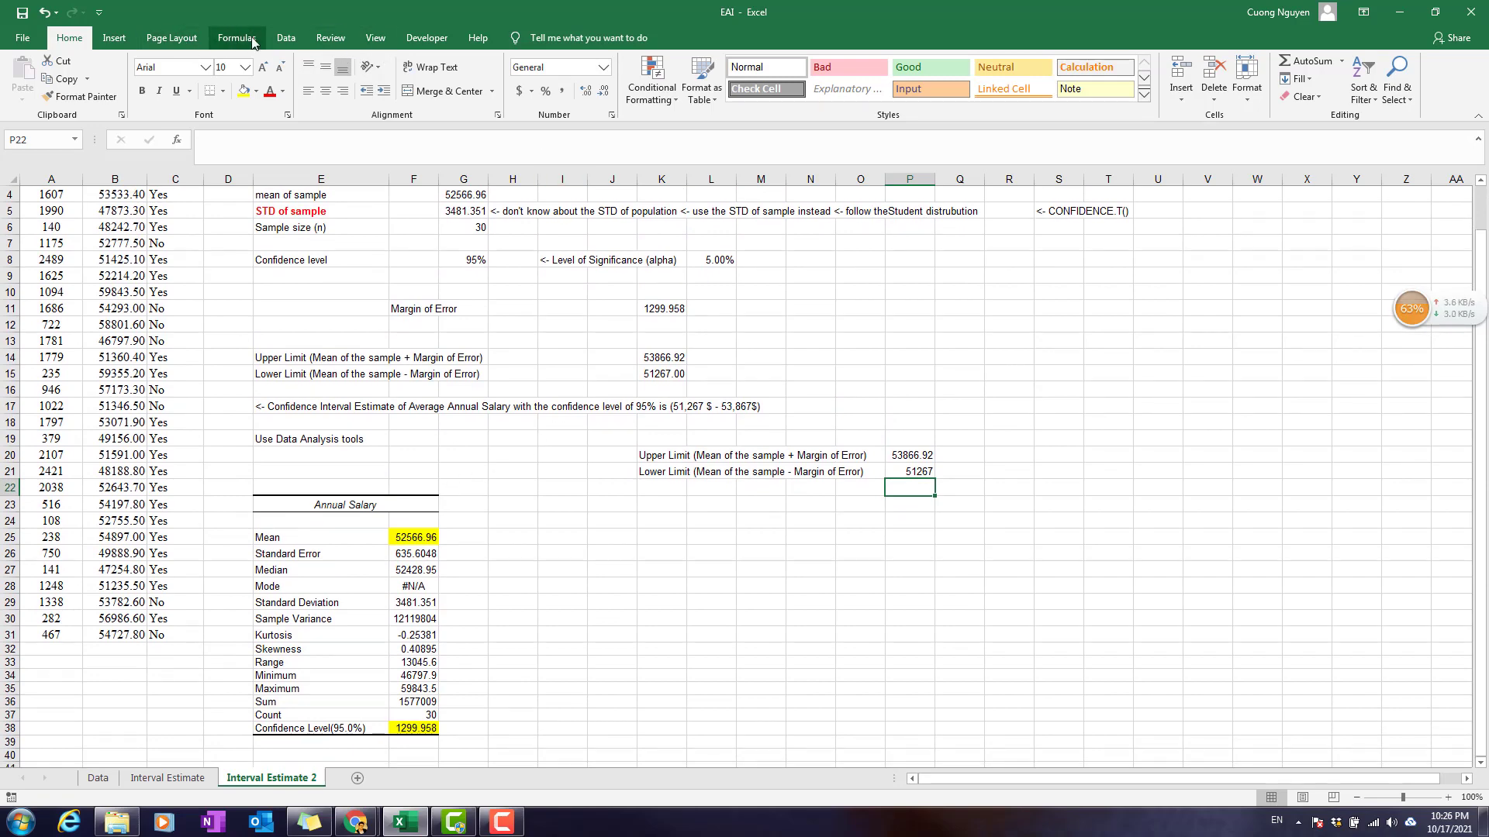
click(286, 38)
click(1404, 61)
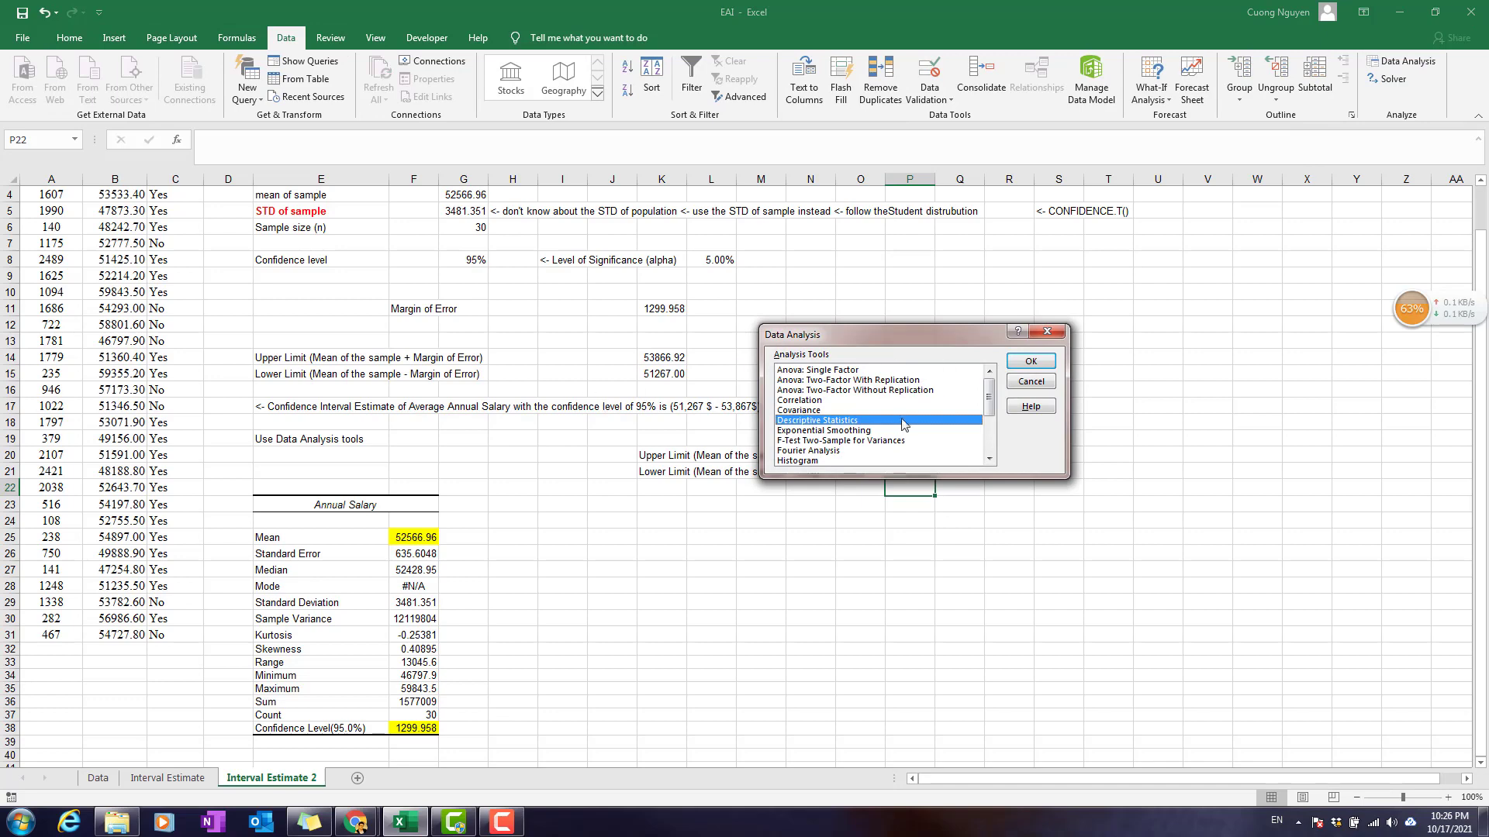
click(1031, 362)
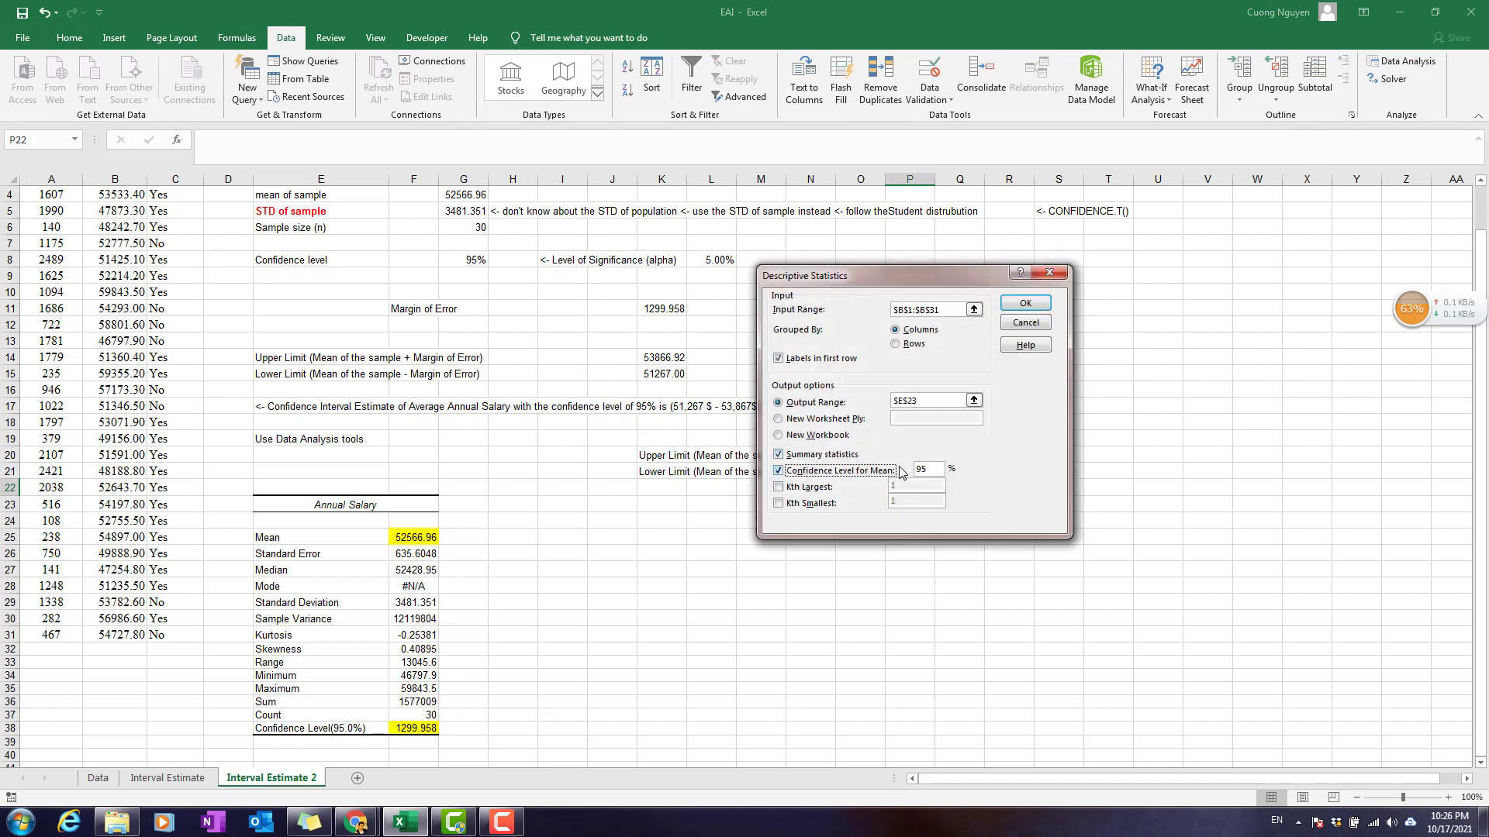
click(927, 469)
click(947, 400)
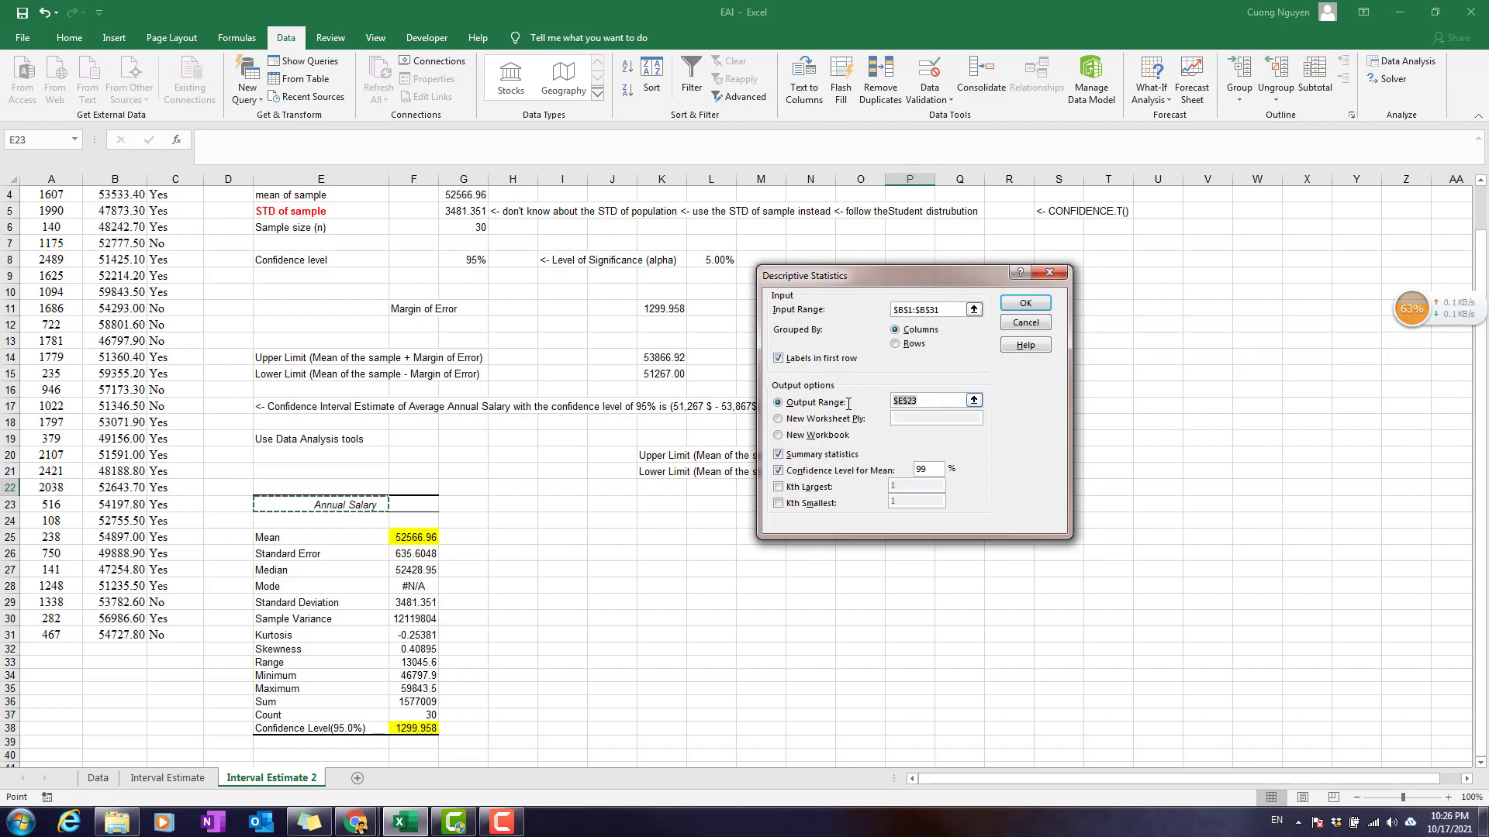
key(BackSpace)
drag(942, 273, 606, 268)
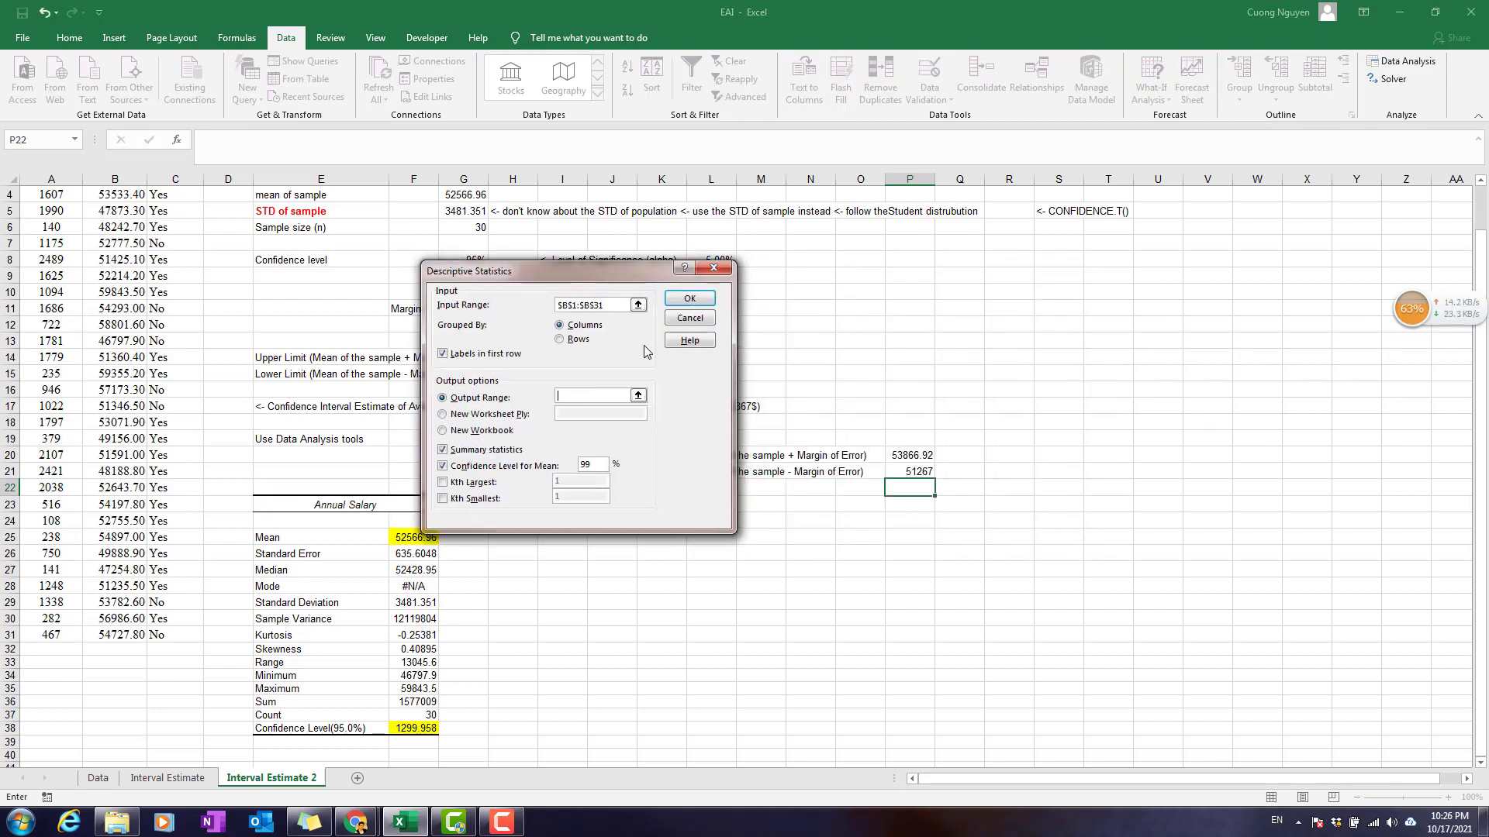
click(899, 505)
key(Return)
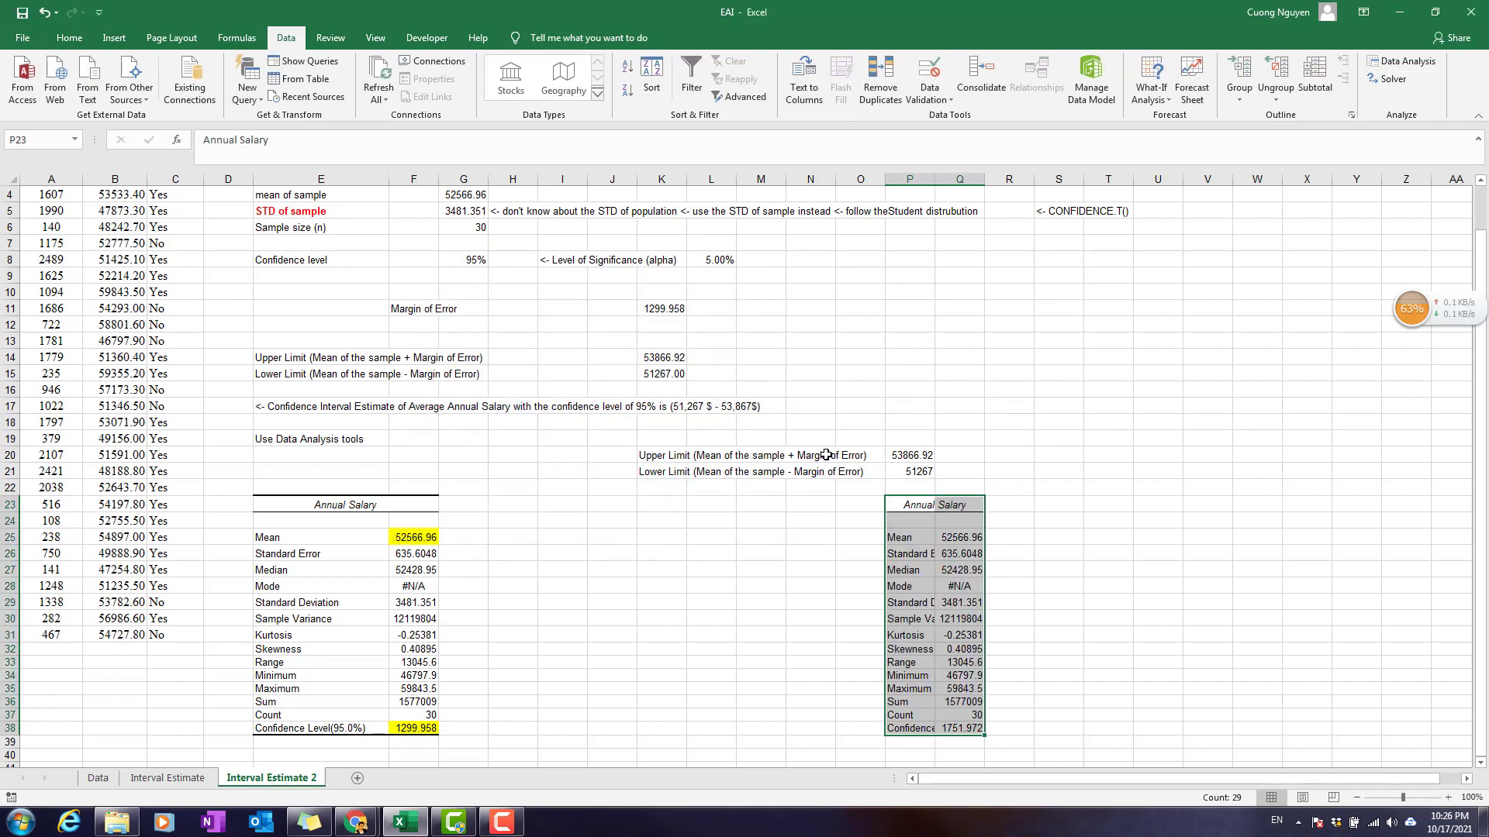
drag(937, 180, 989, 186)
Step: Fill the Mean value in Q25 and the Confidence Level(99.0%) value in Q38 with yellow, and widen column P to fit its labels
click(1007, 539)
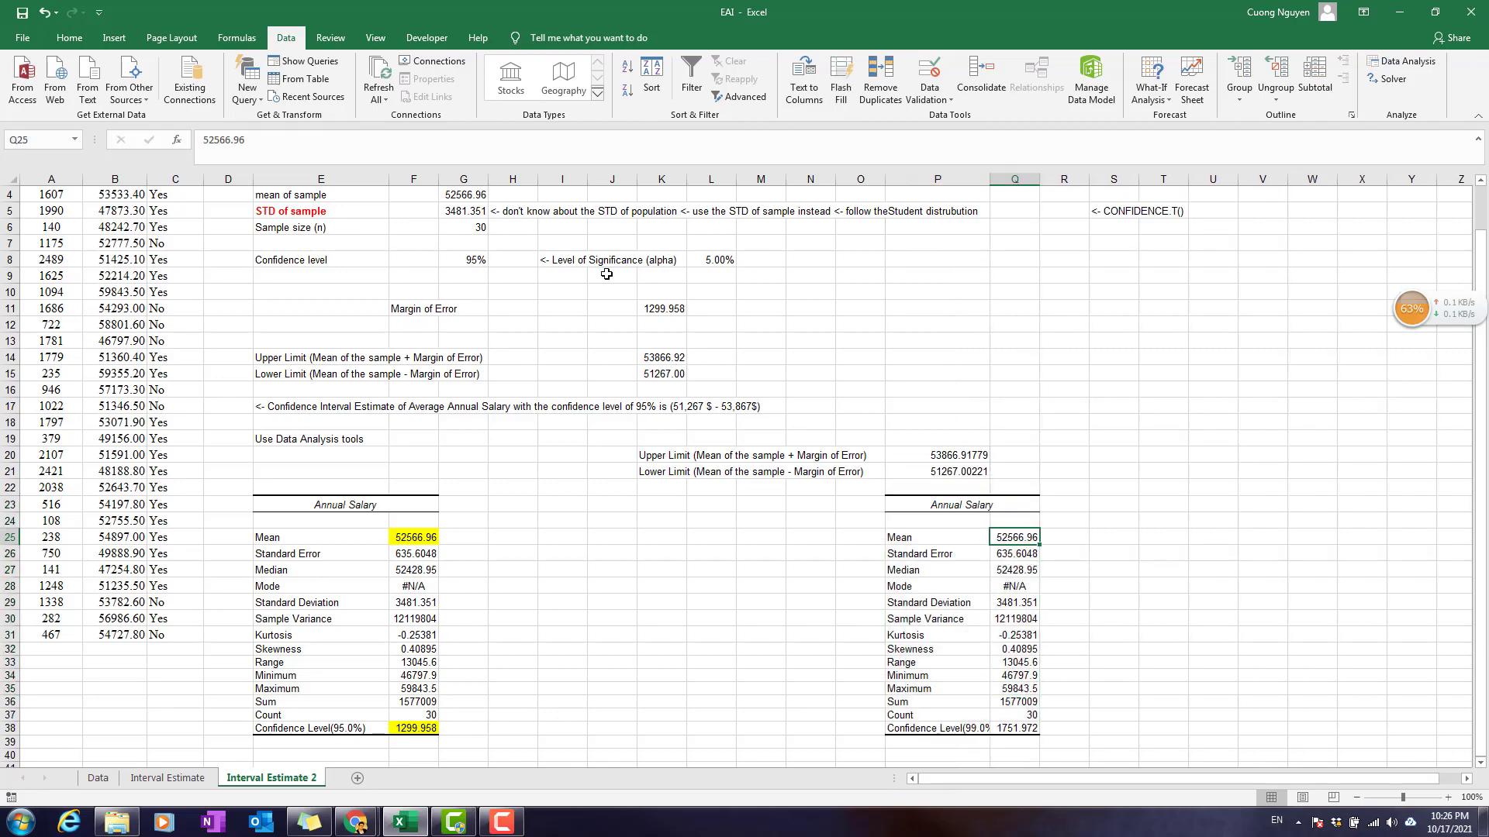
click(69, 37)
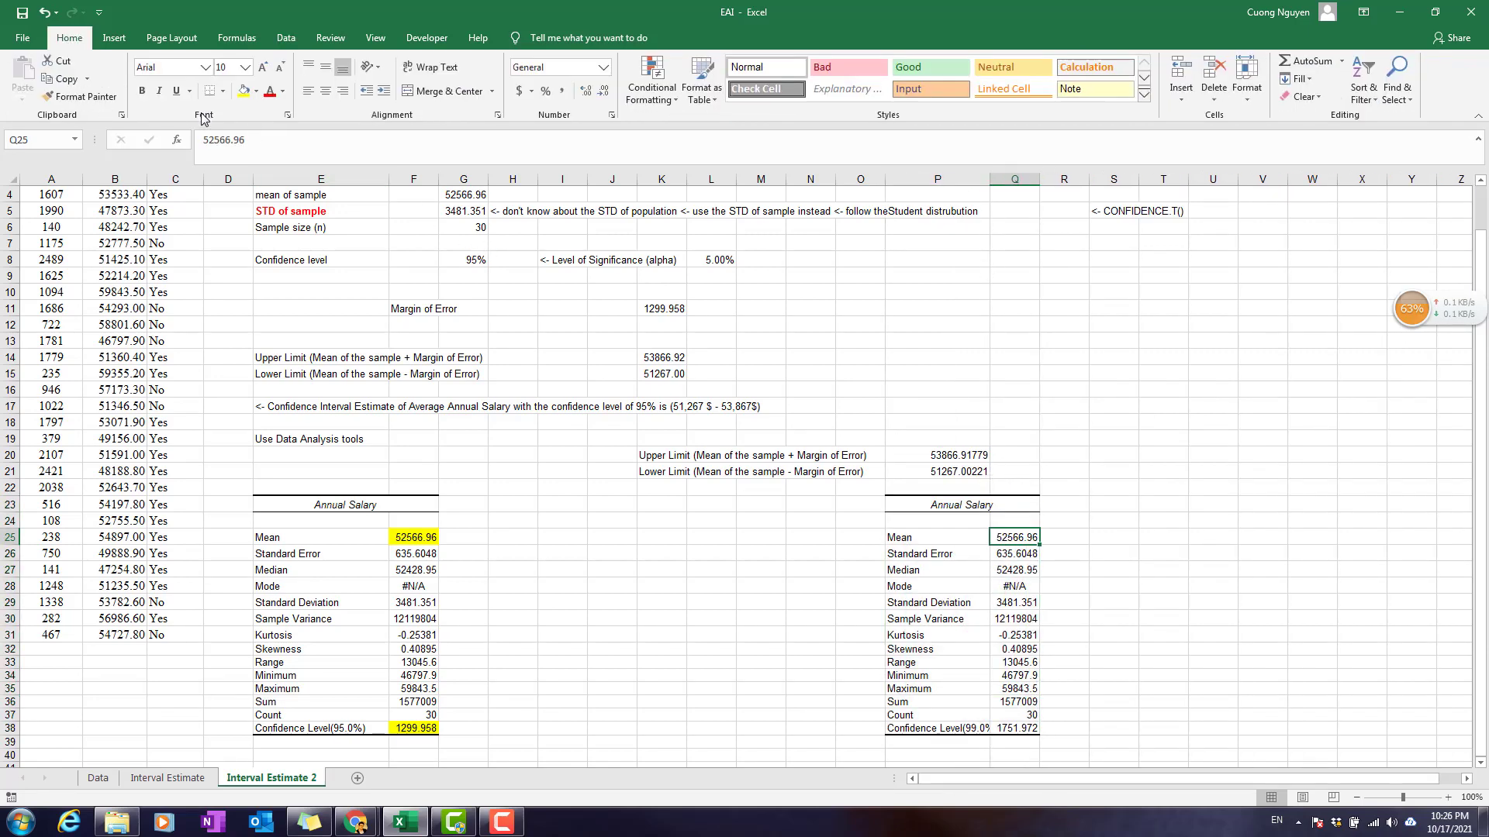
click(244, 91)
drag(995, 177, 1010, 179)
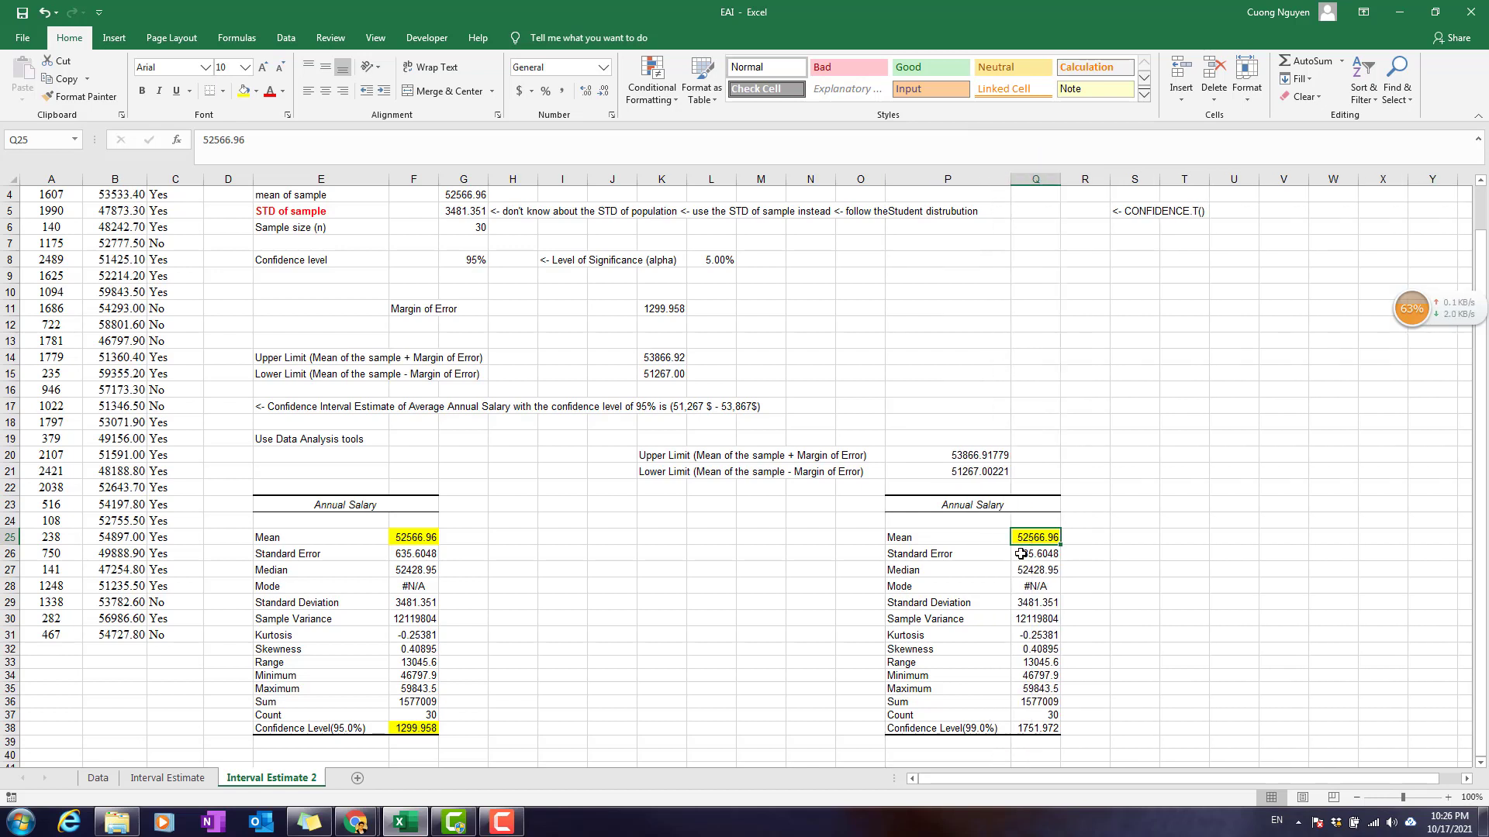
click(1043, 729)
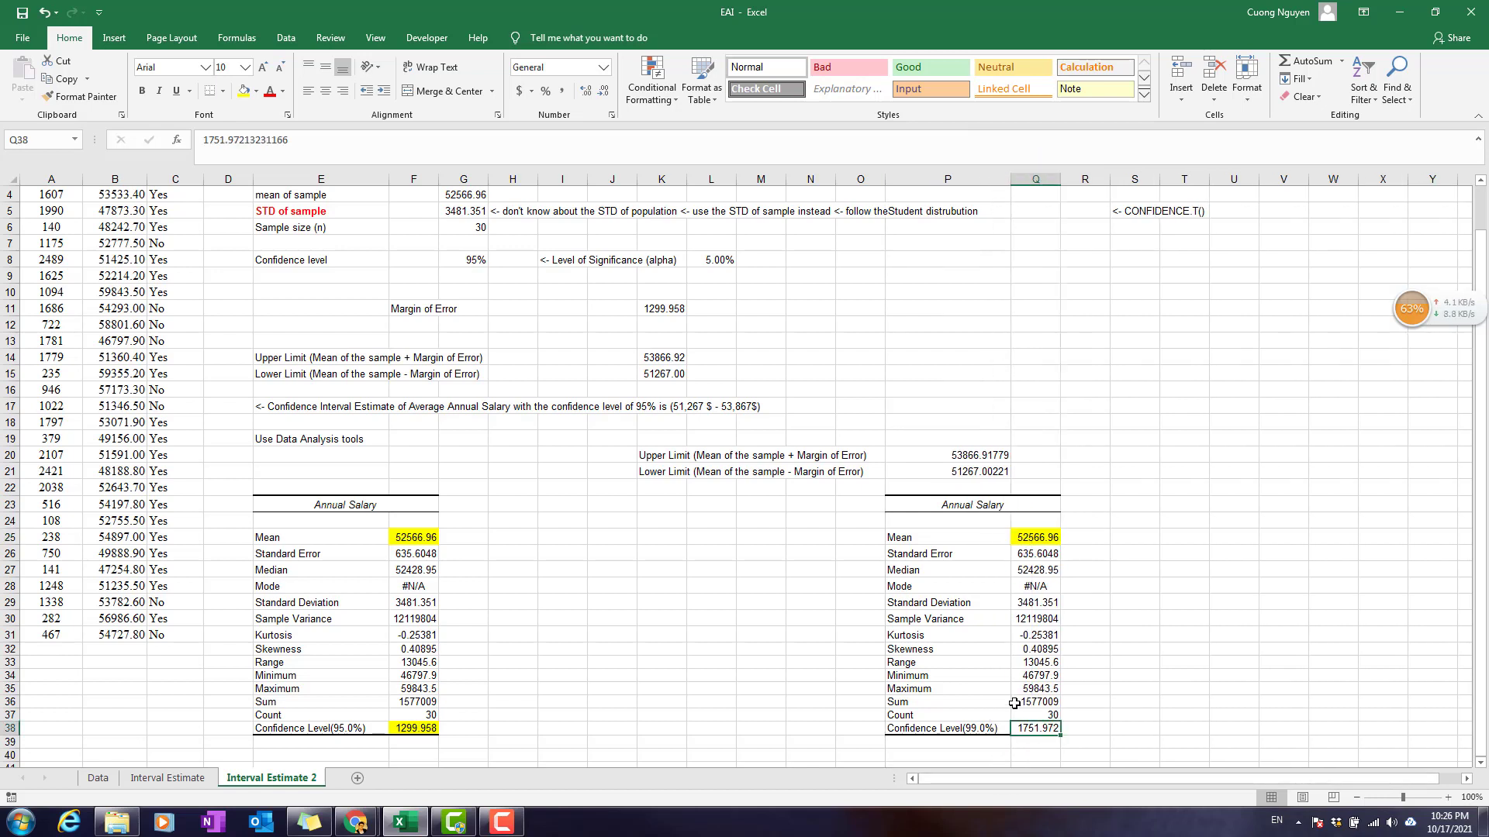
click(244, 90)
click(966, 731)
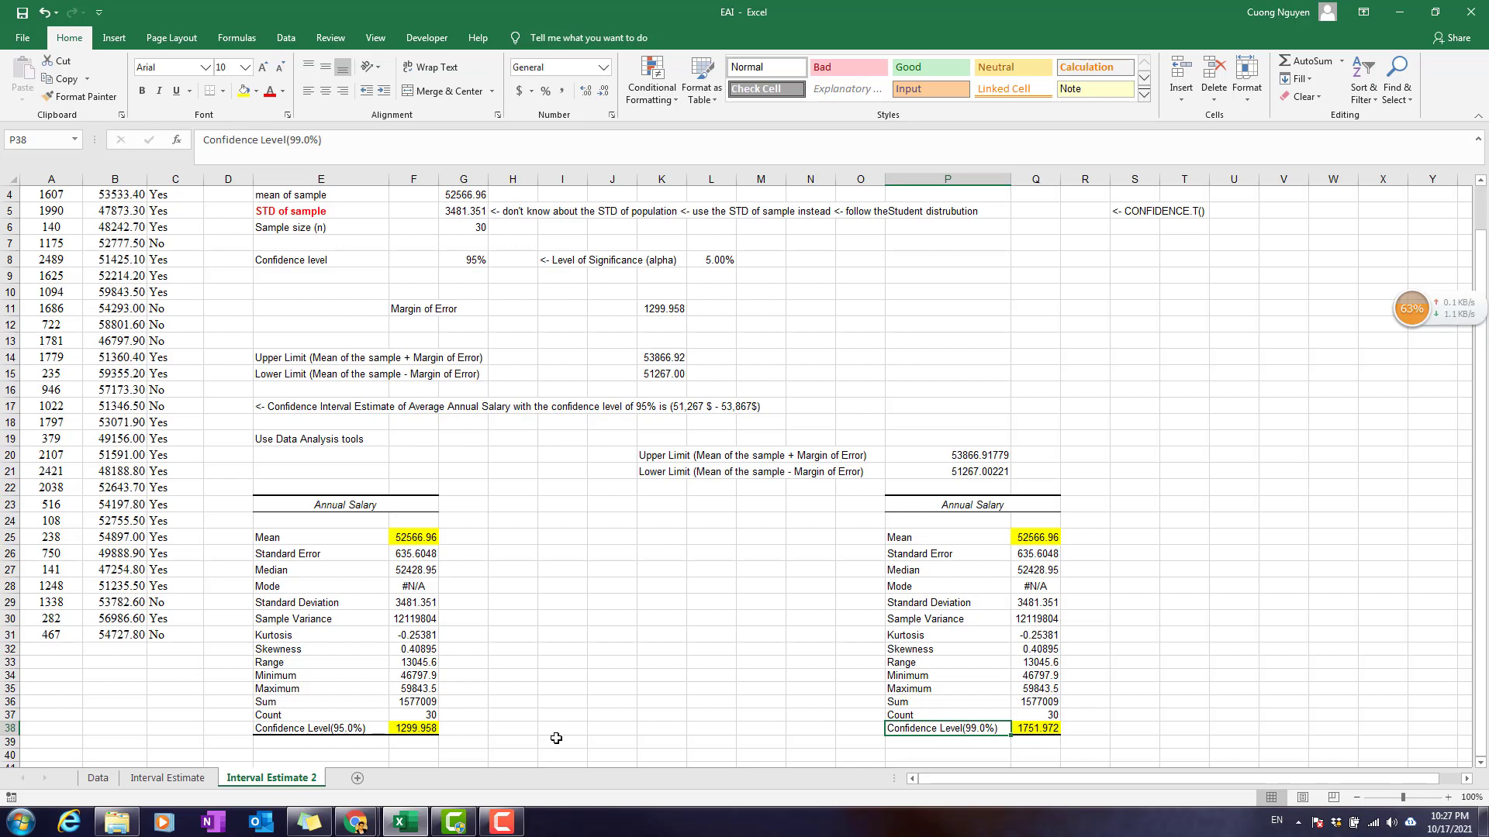
click(1032, 727)
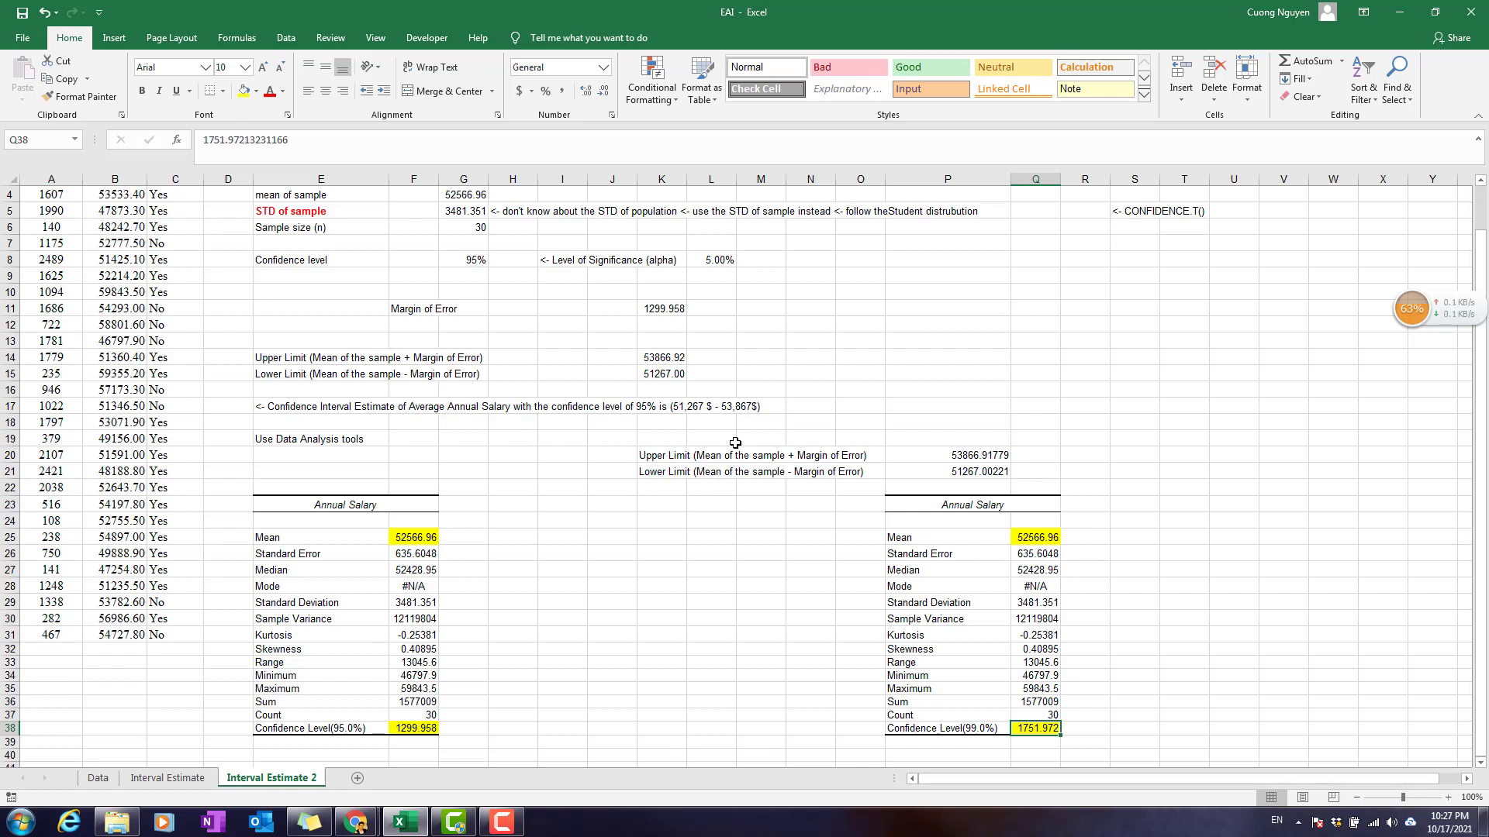
Step: Copy the Upper Limit and Lower Limit labels from K20:K21 to S20:S21
drag(665, 449, 776, 473)
key(ctrl+c)
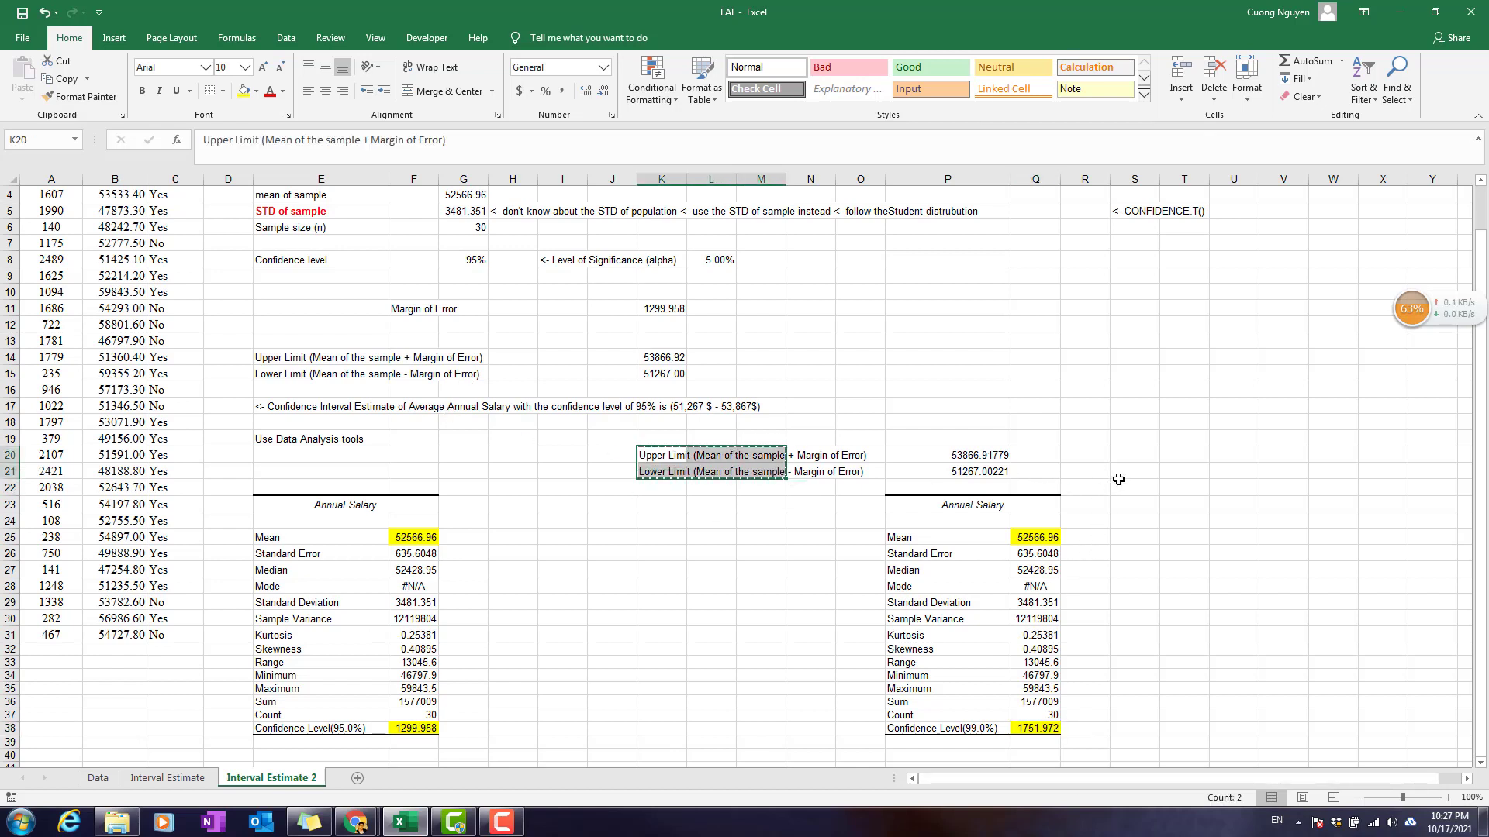
click(1124, 455)
key(ctrl+v)
Step: Calculate the 99% Upper Limit in cell X20 with the formula =Q25+Q38
click(1391, 456)
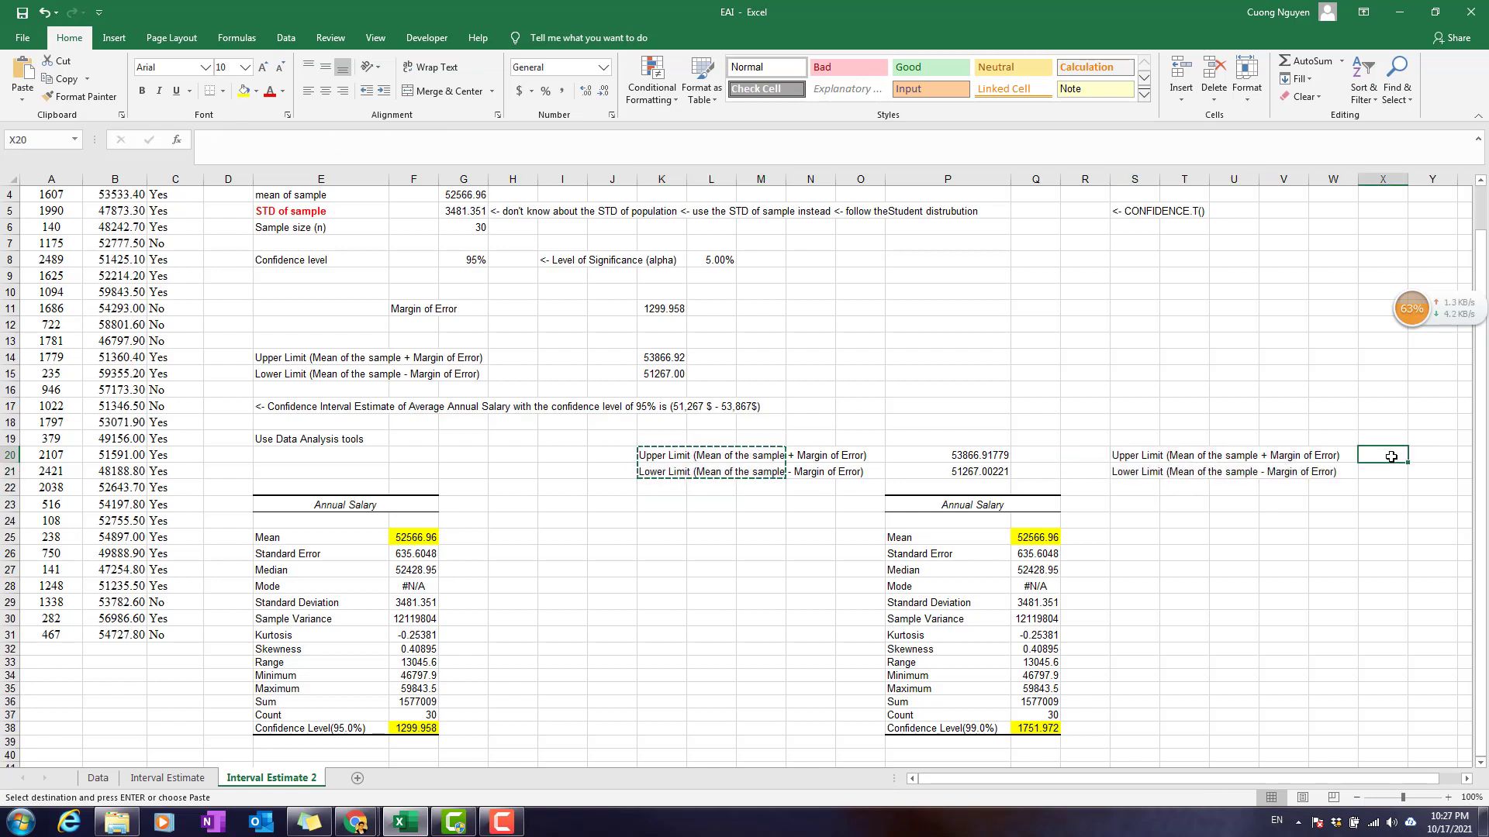
text(=)
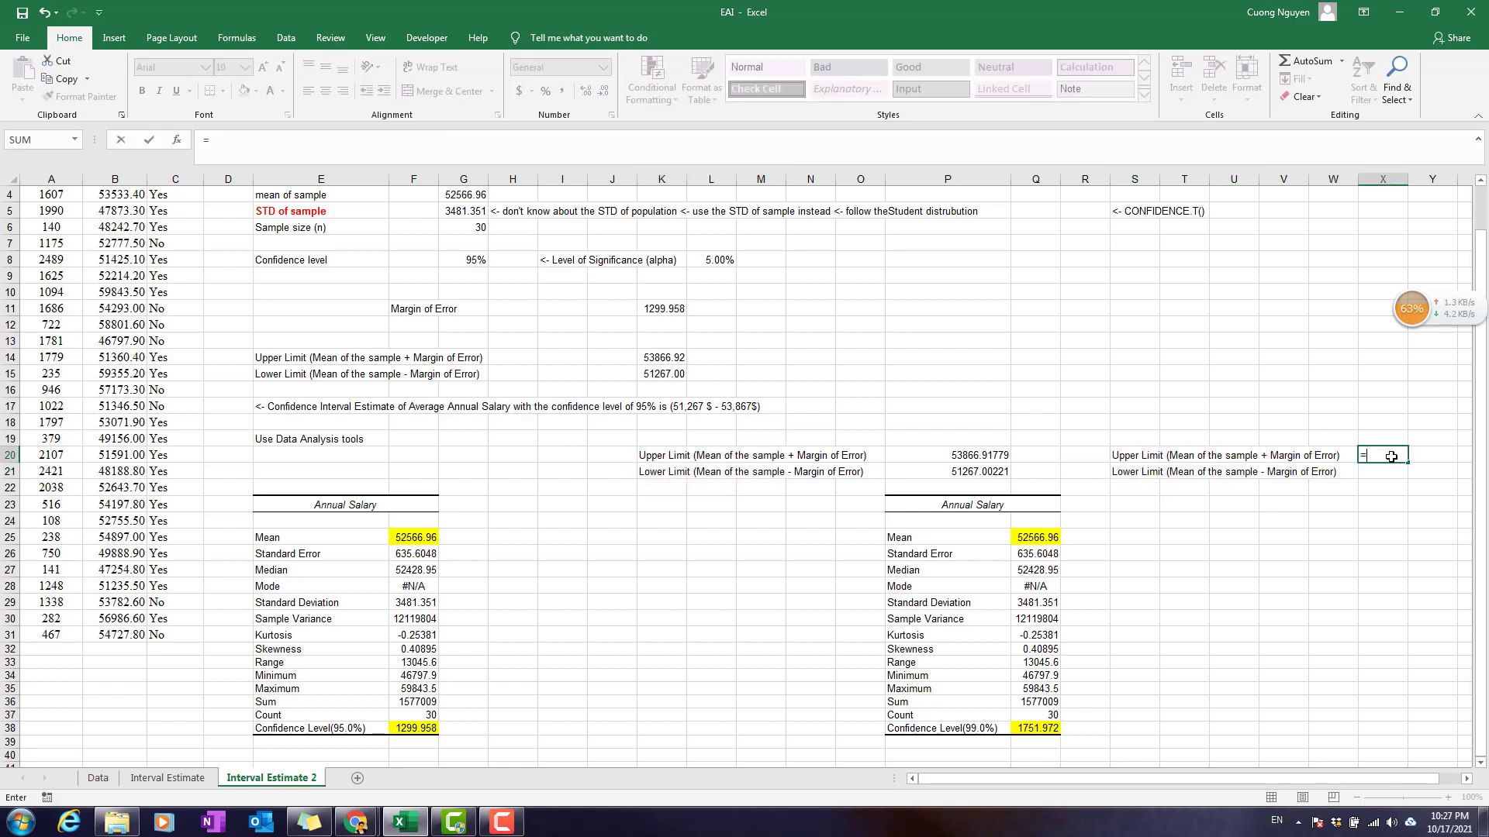
click(1052, 534)
text(+)
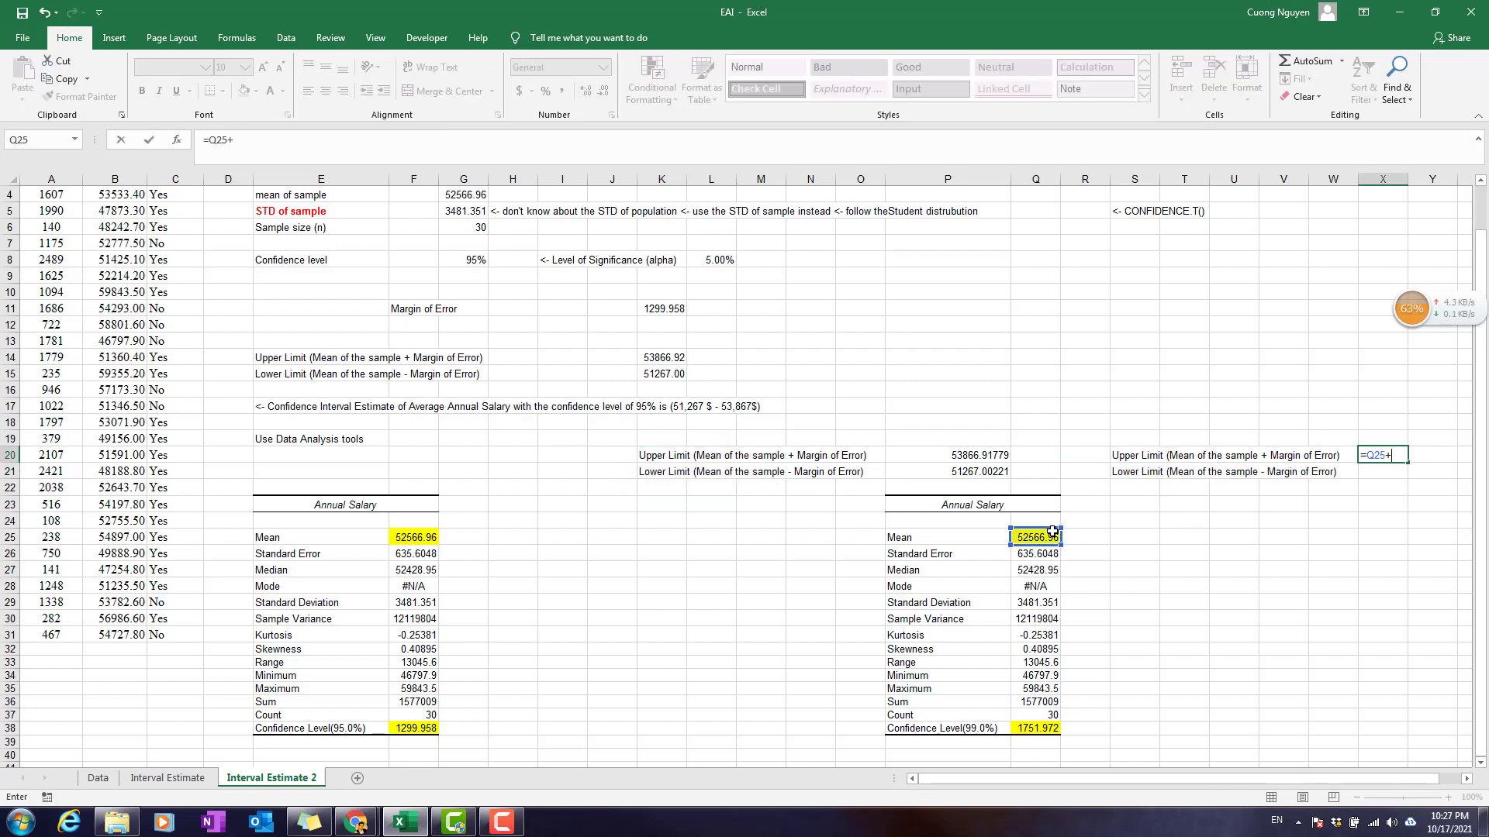
click(1051, 731)
key(Return)
Step: Calculate the 99% Lower Limit in cell X21 with the formula =Q25-Q38
text(=)
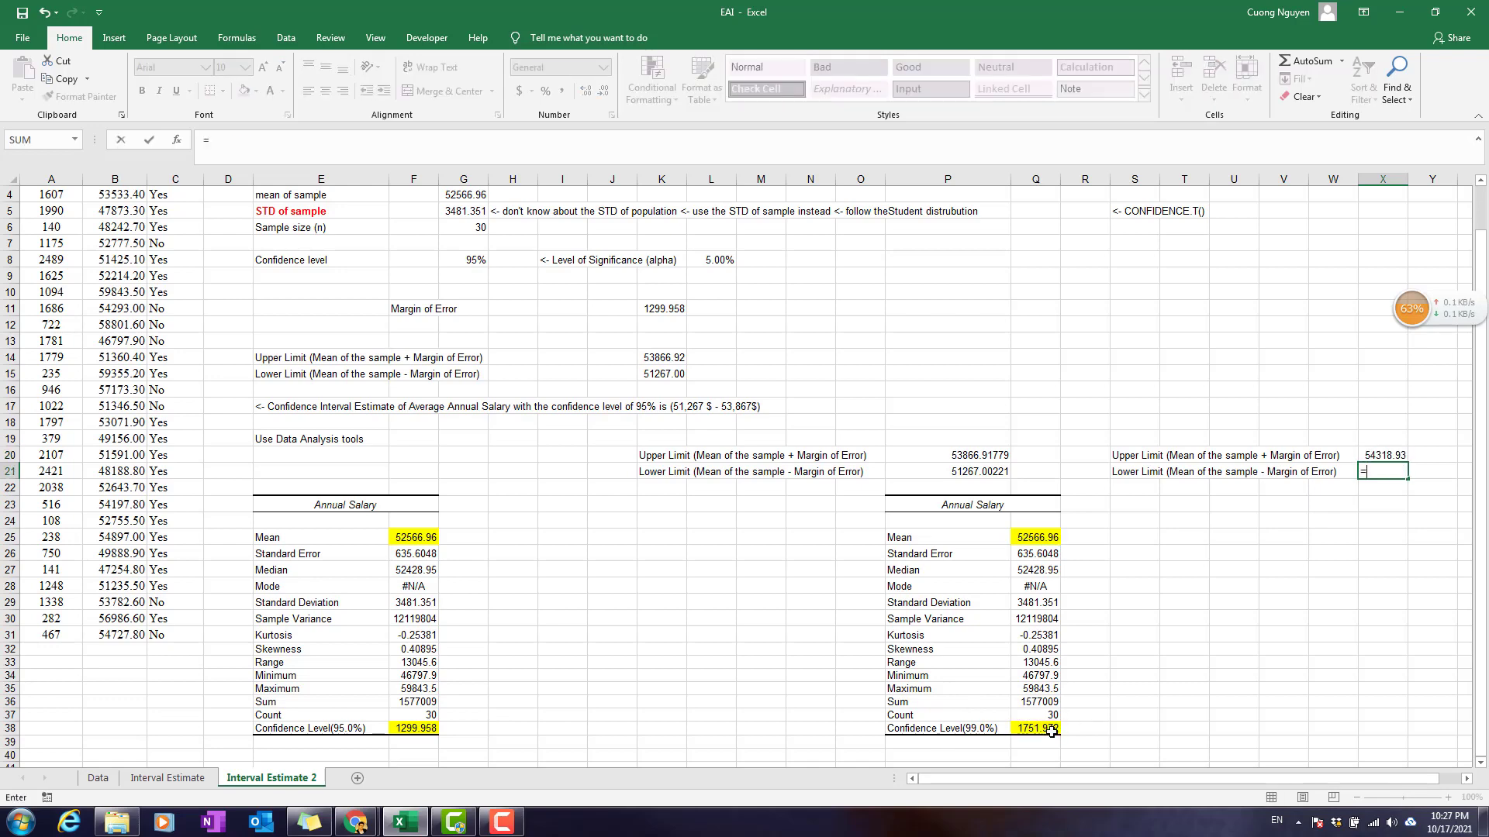
click(1047, 538)
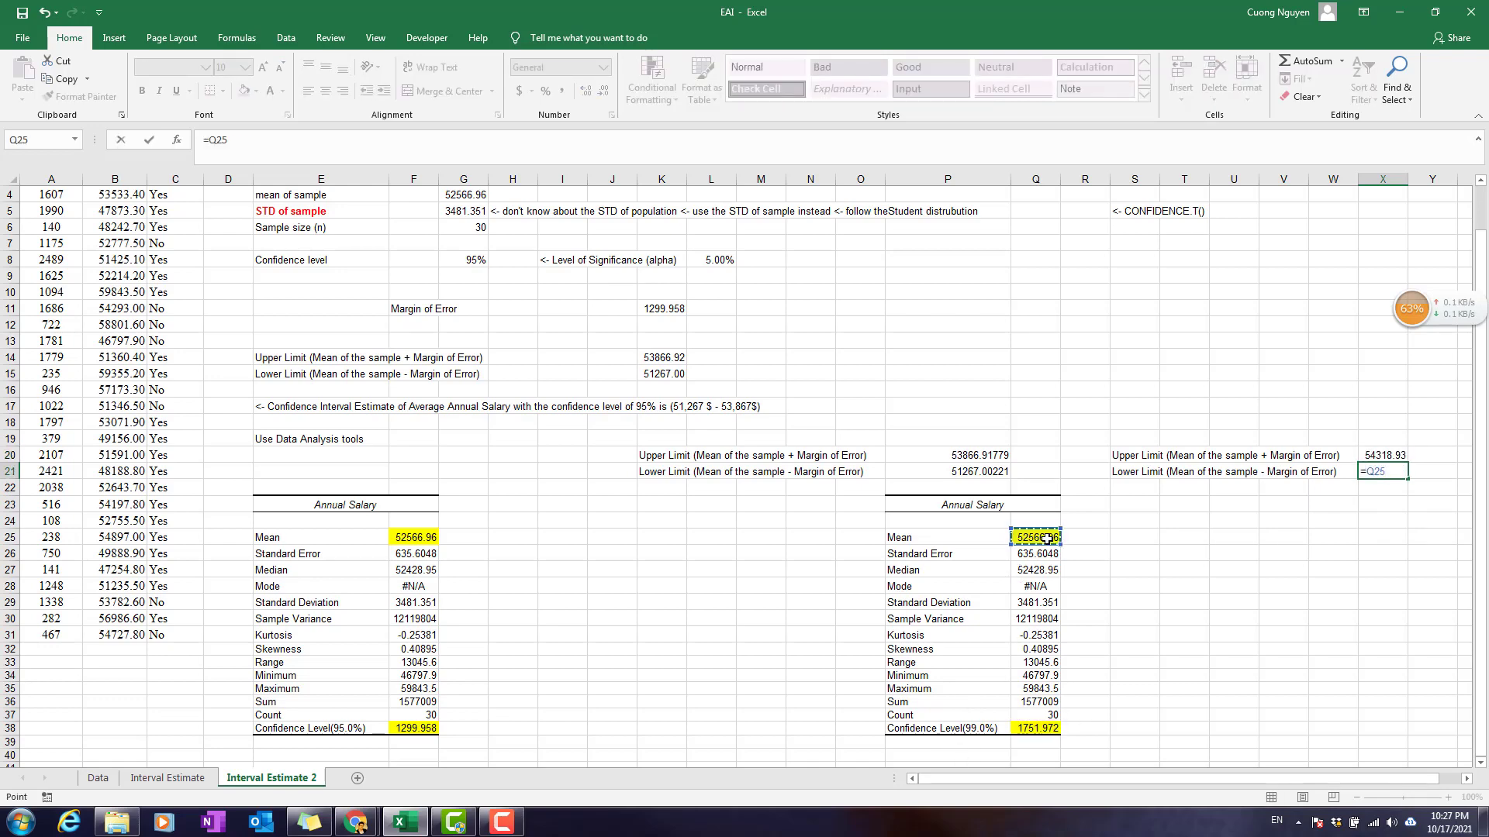
text(-)
click(1029, 725)
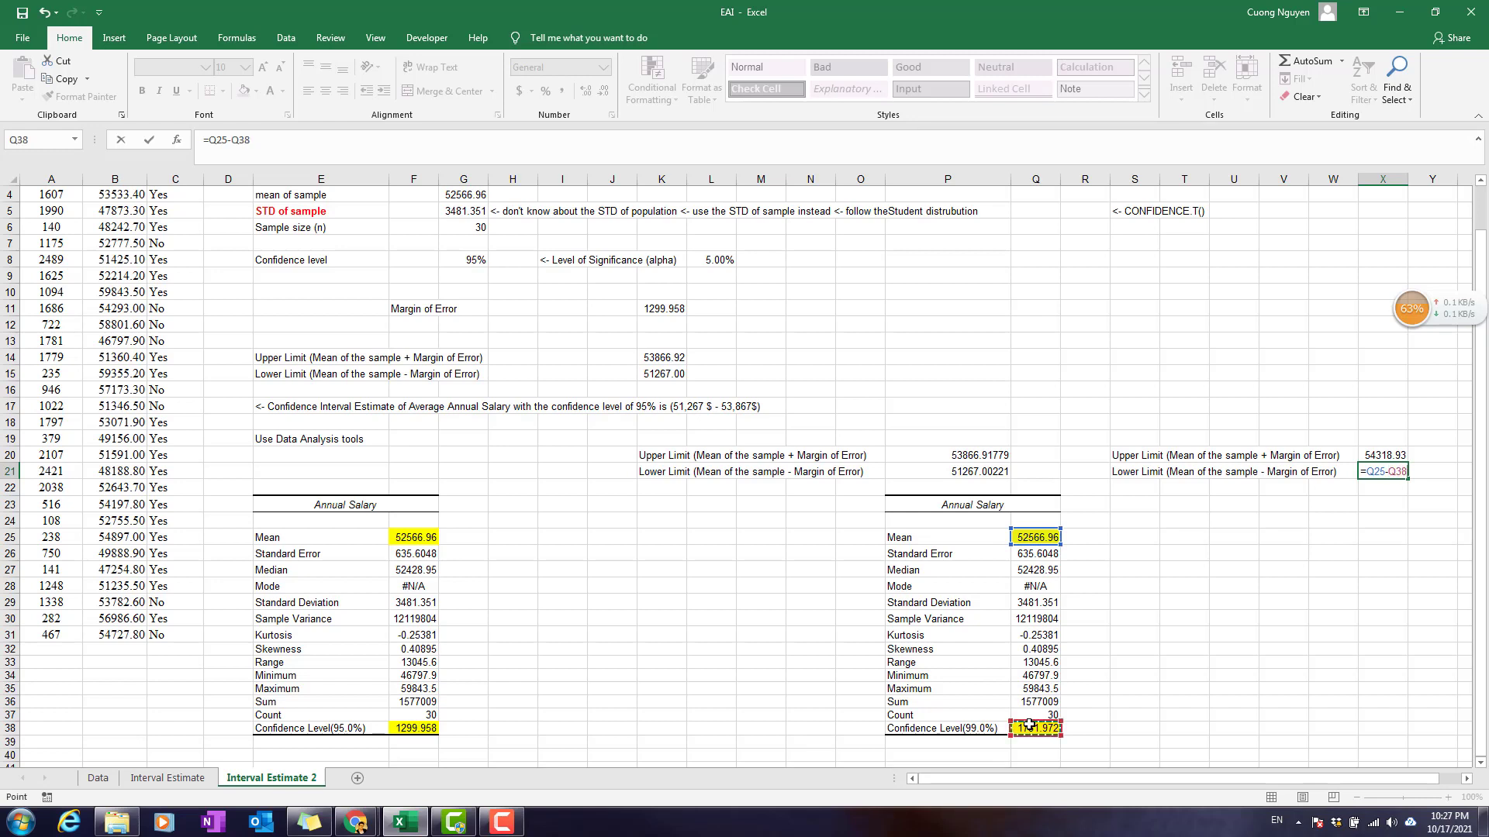
key(Return)
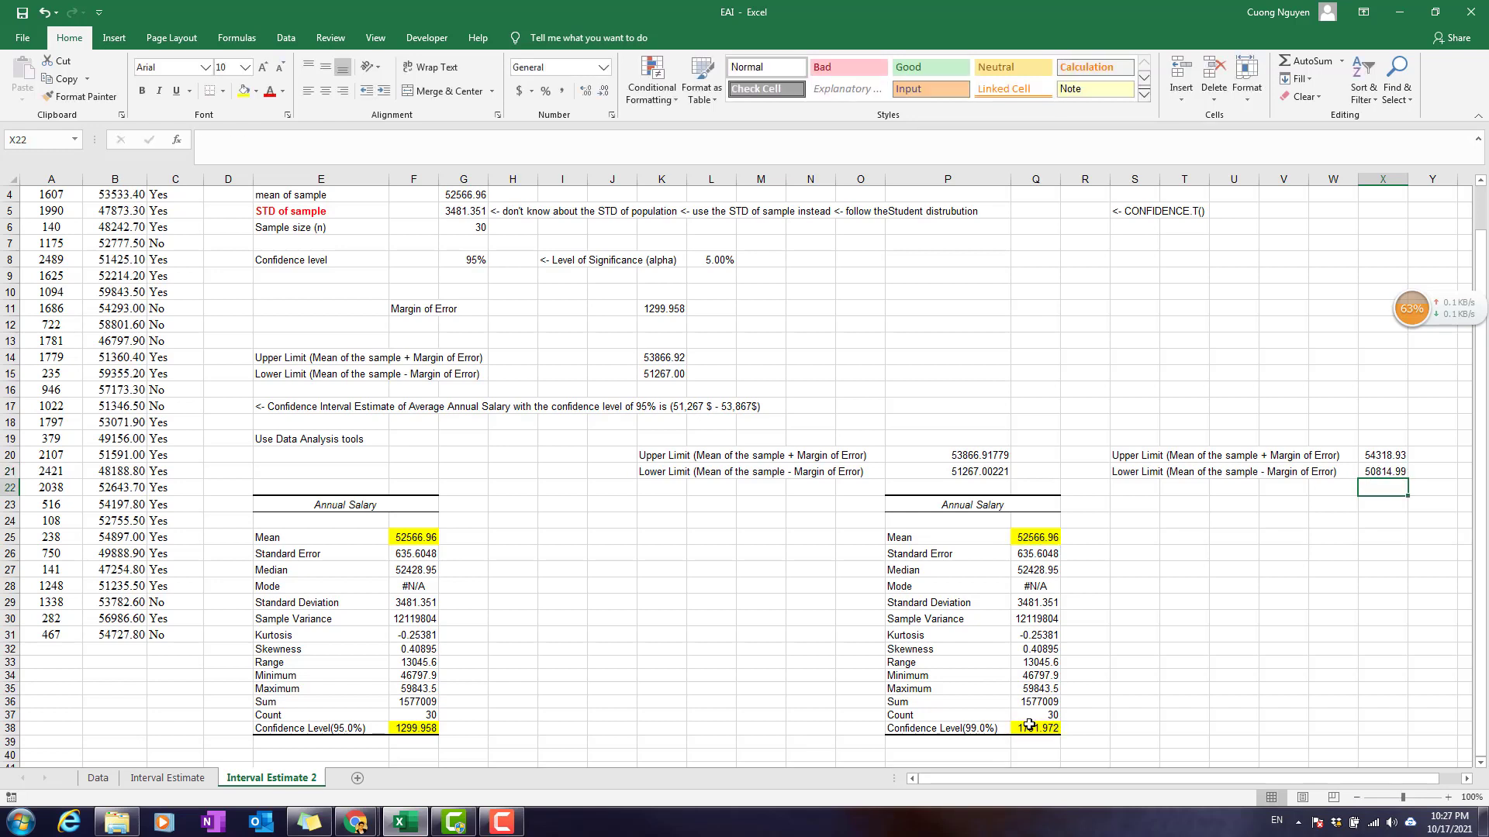
Step: Compare the 99% limits in X20:X21 with the 95% limits in P20:P21
click(1391, 457)
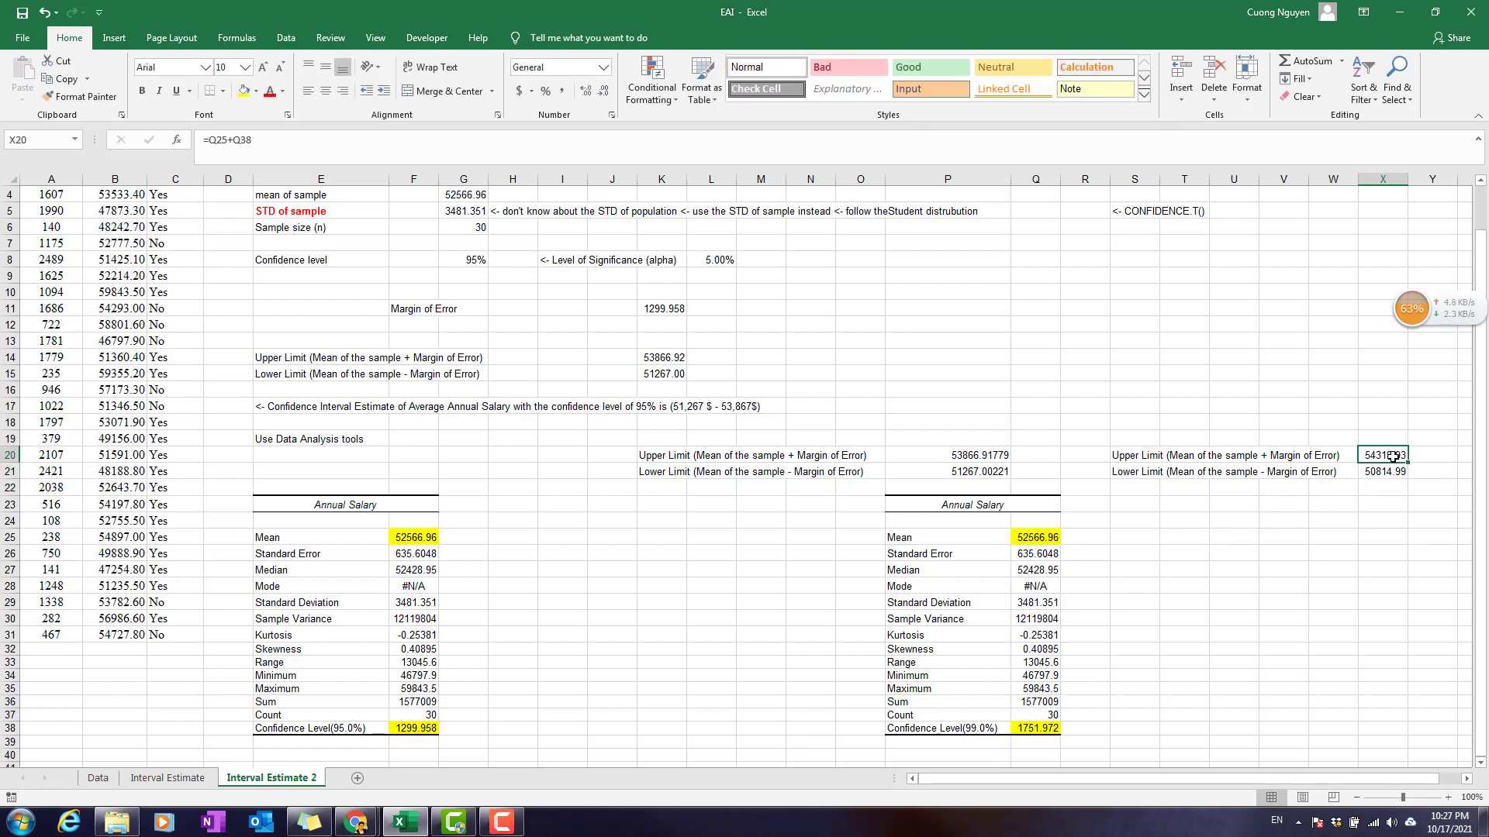
drag(1393, 457, 1391, 472)
drag(963, 458, 981, 474)
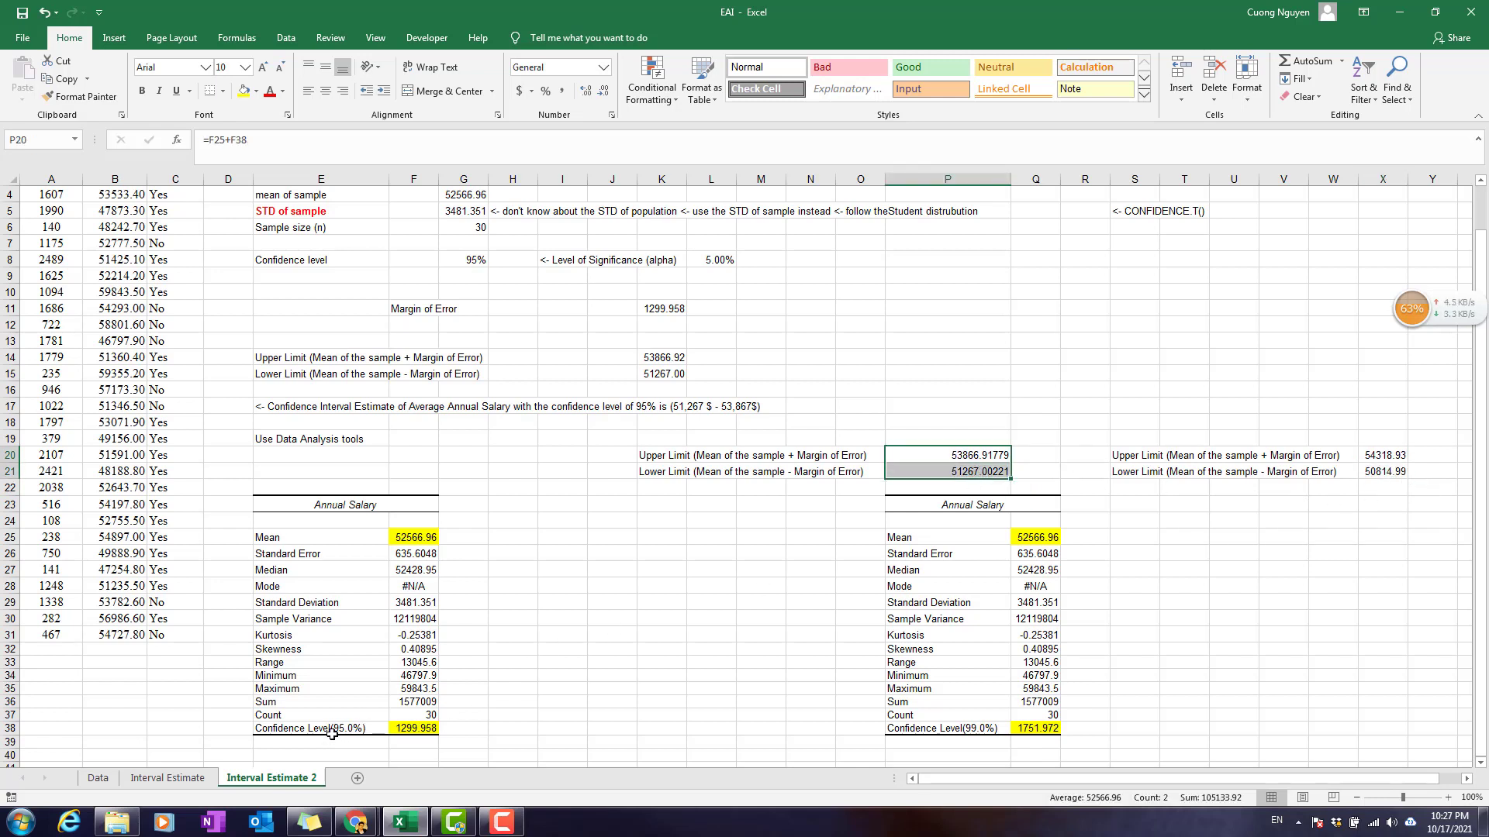
drag(1382, 457, 1388, 484)
drag(977, 452, 981, 473)
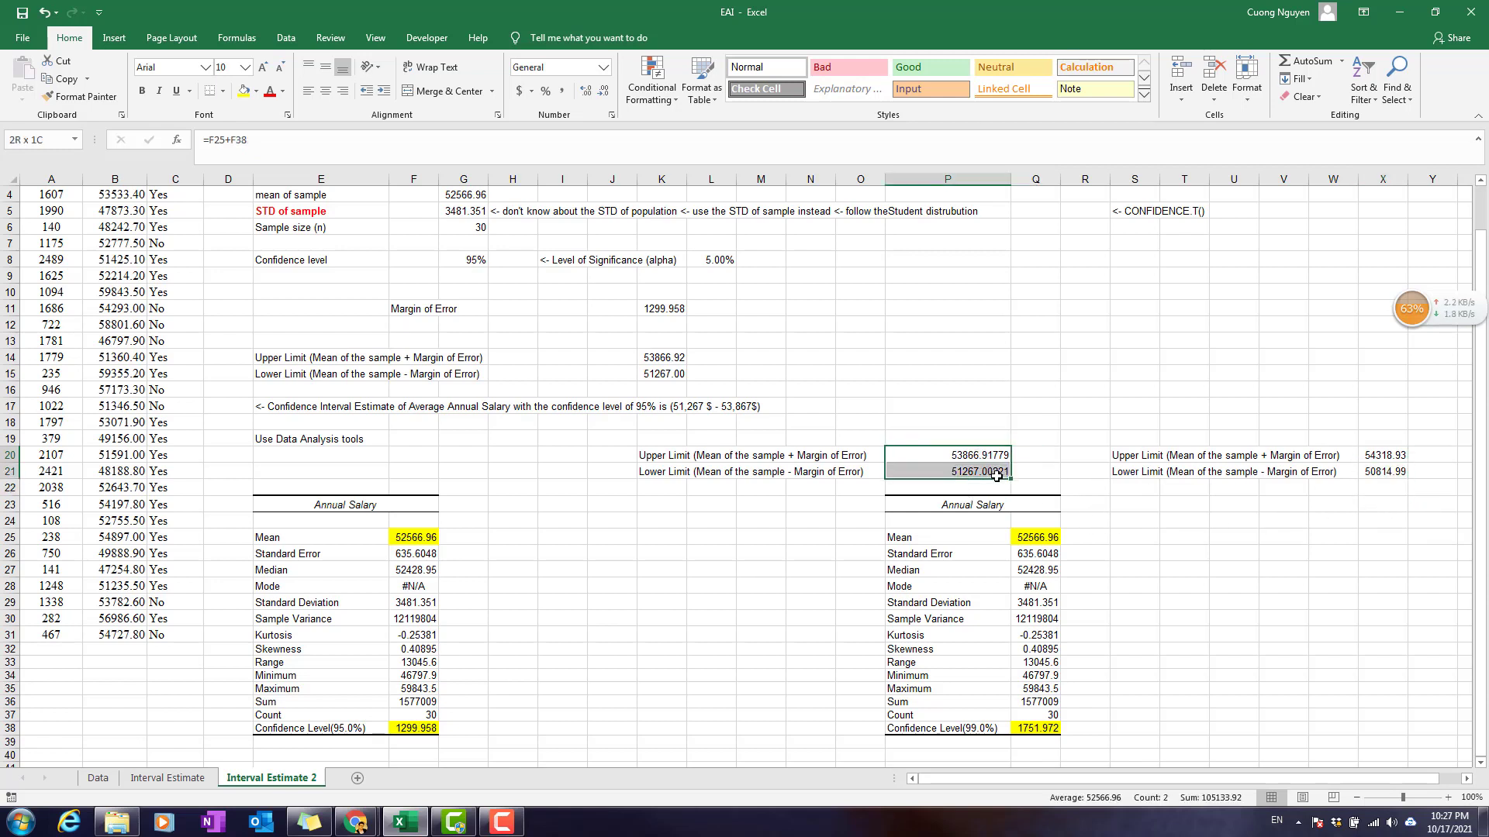